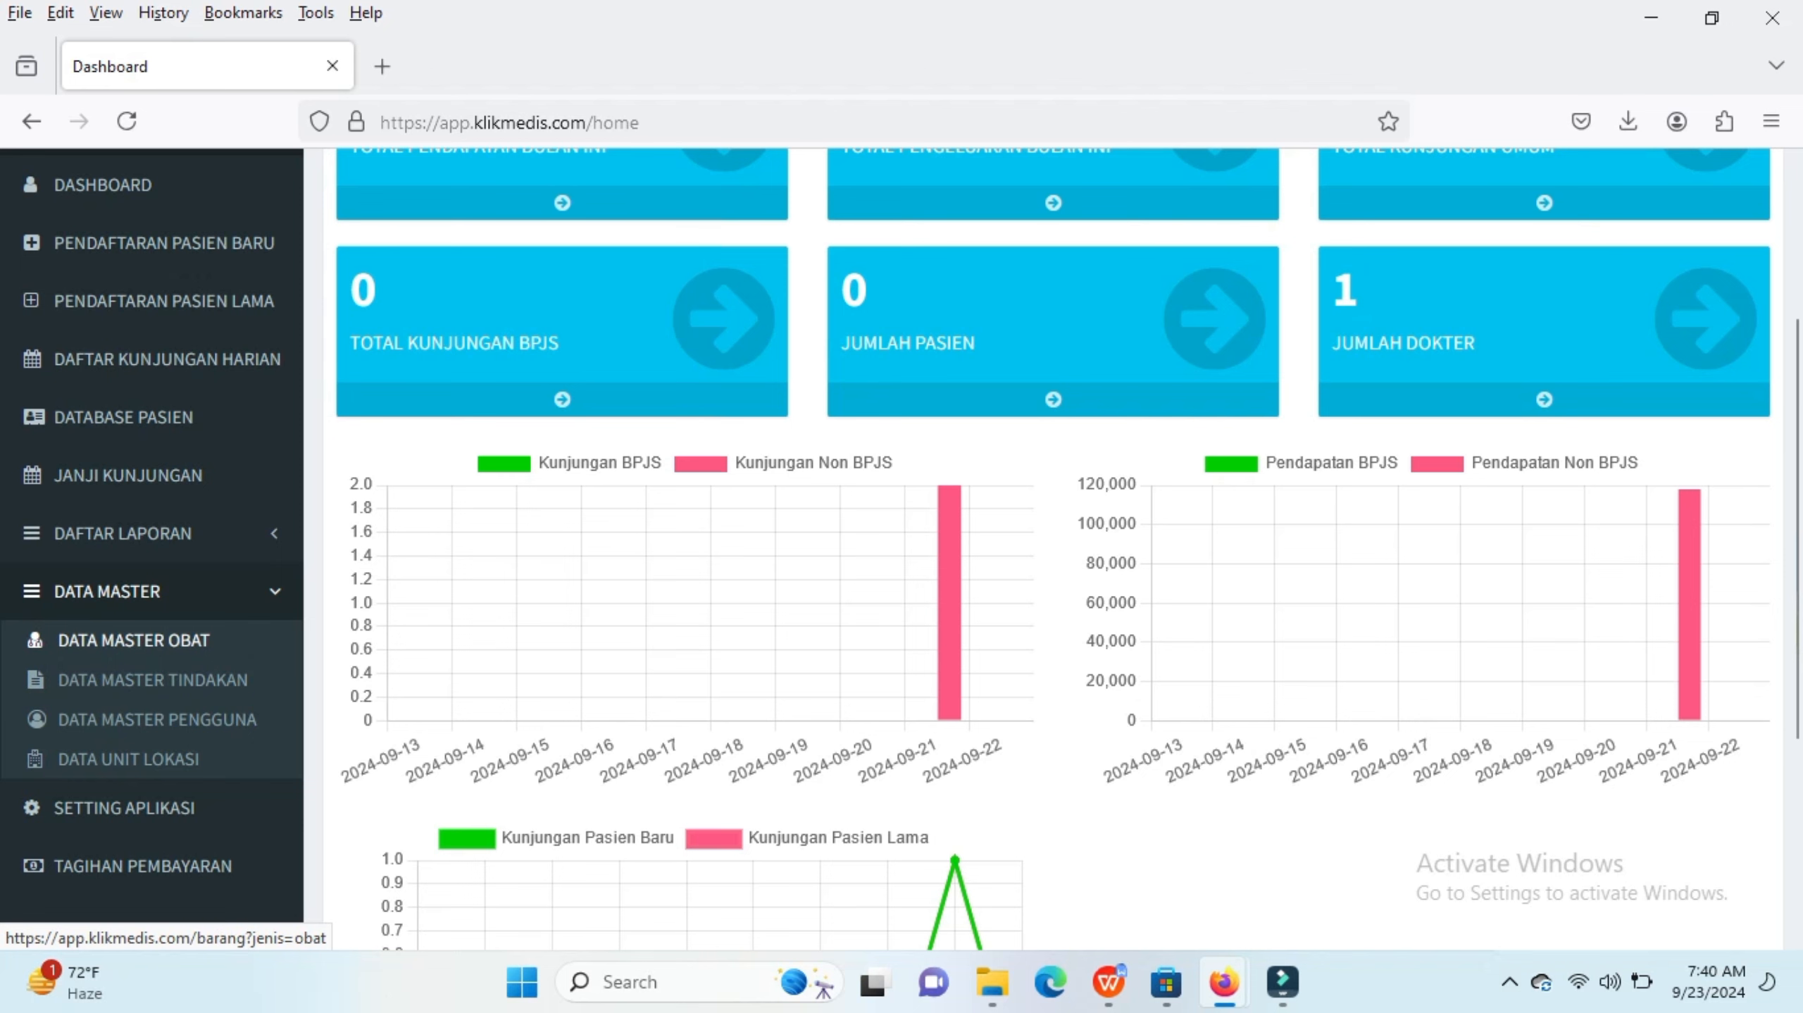
Step: Open the medicine master data, start adding a new medicine, and enter paracetamol as its name
click(133, 640)
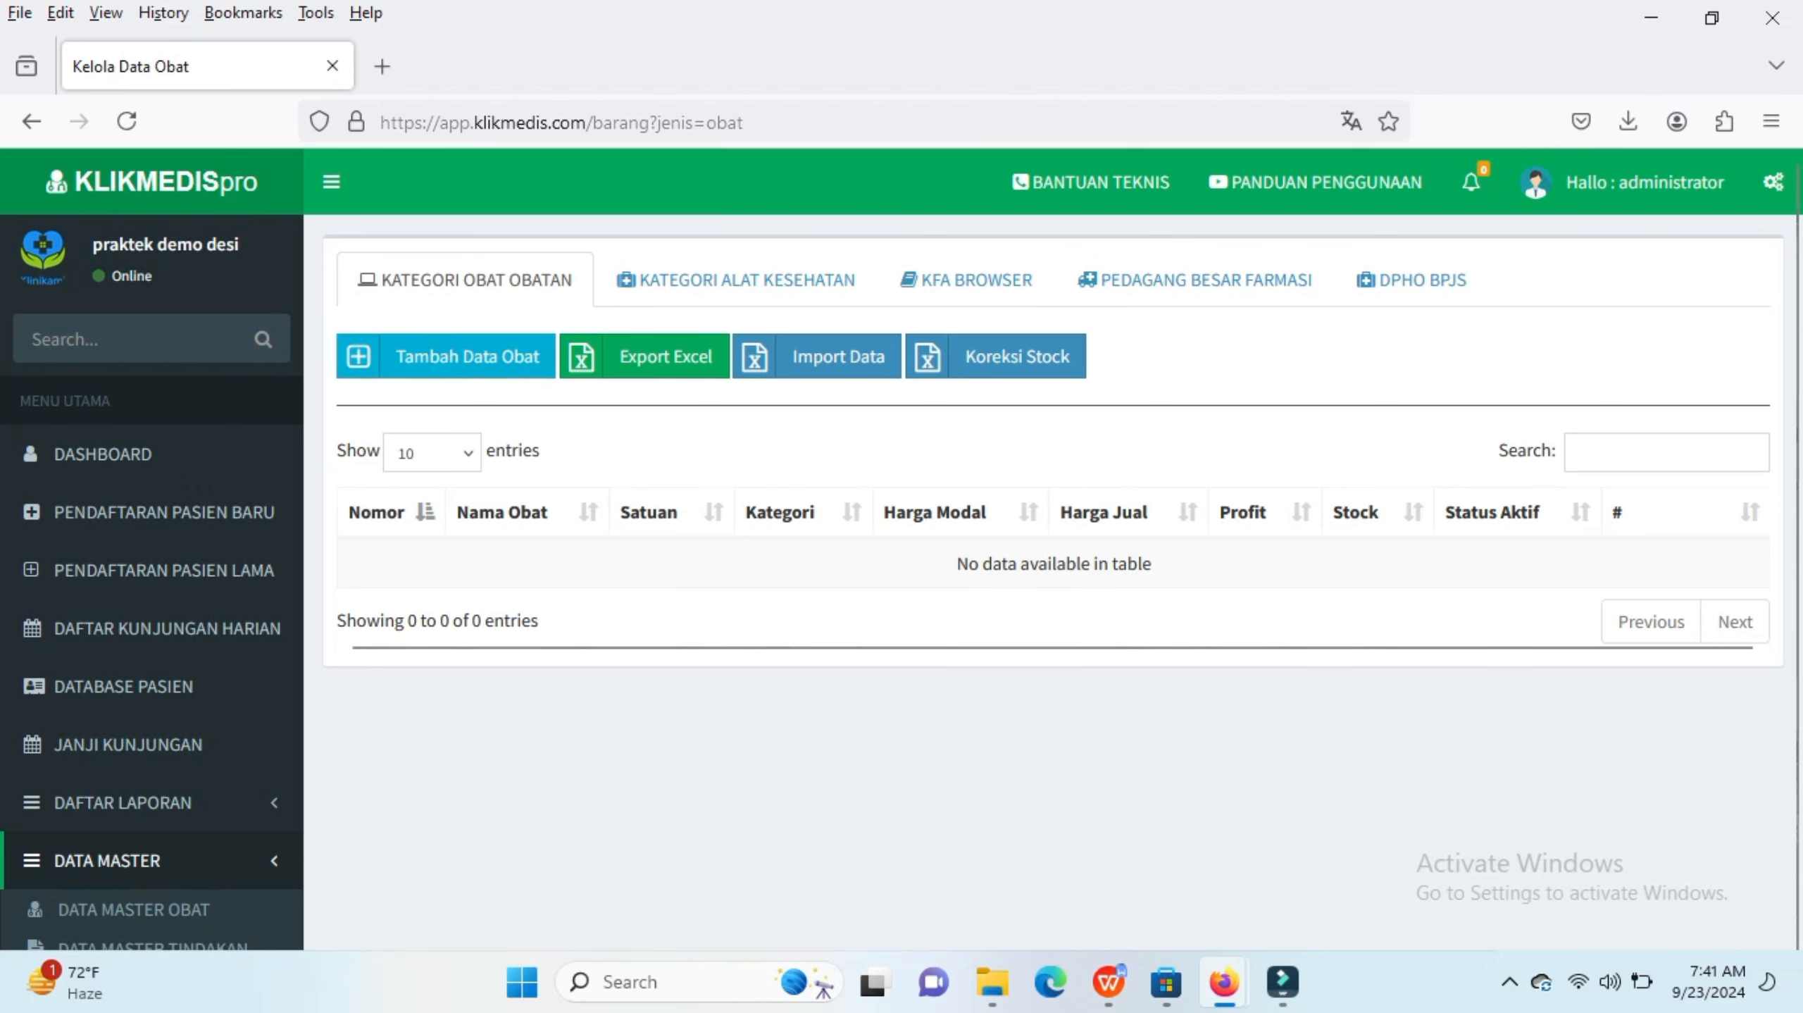
click(445, 355)
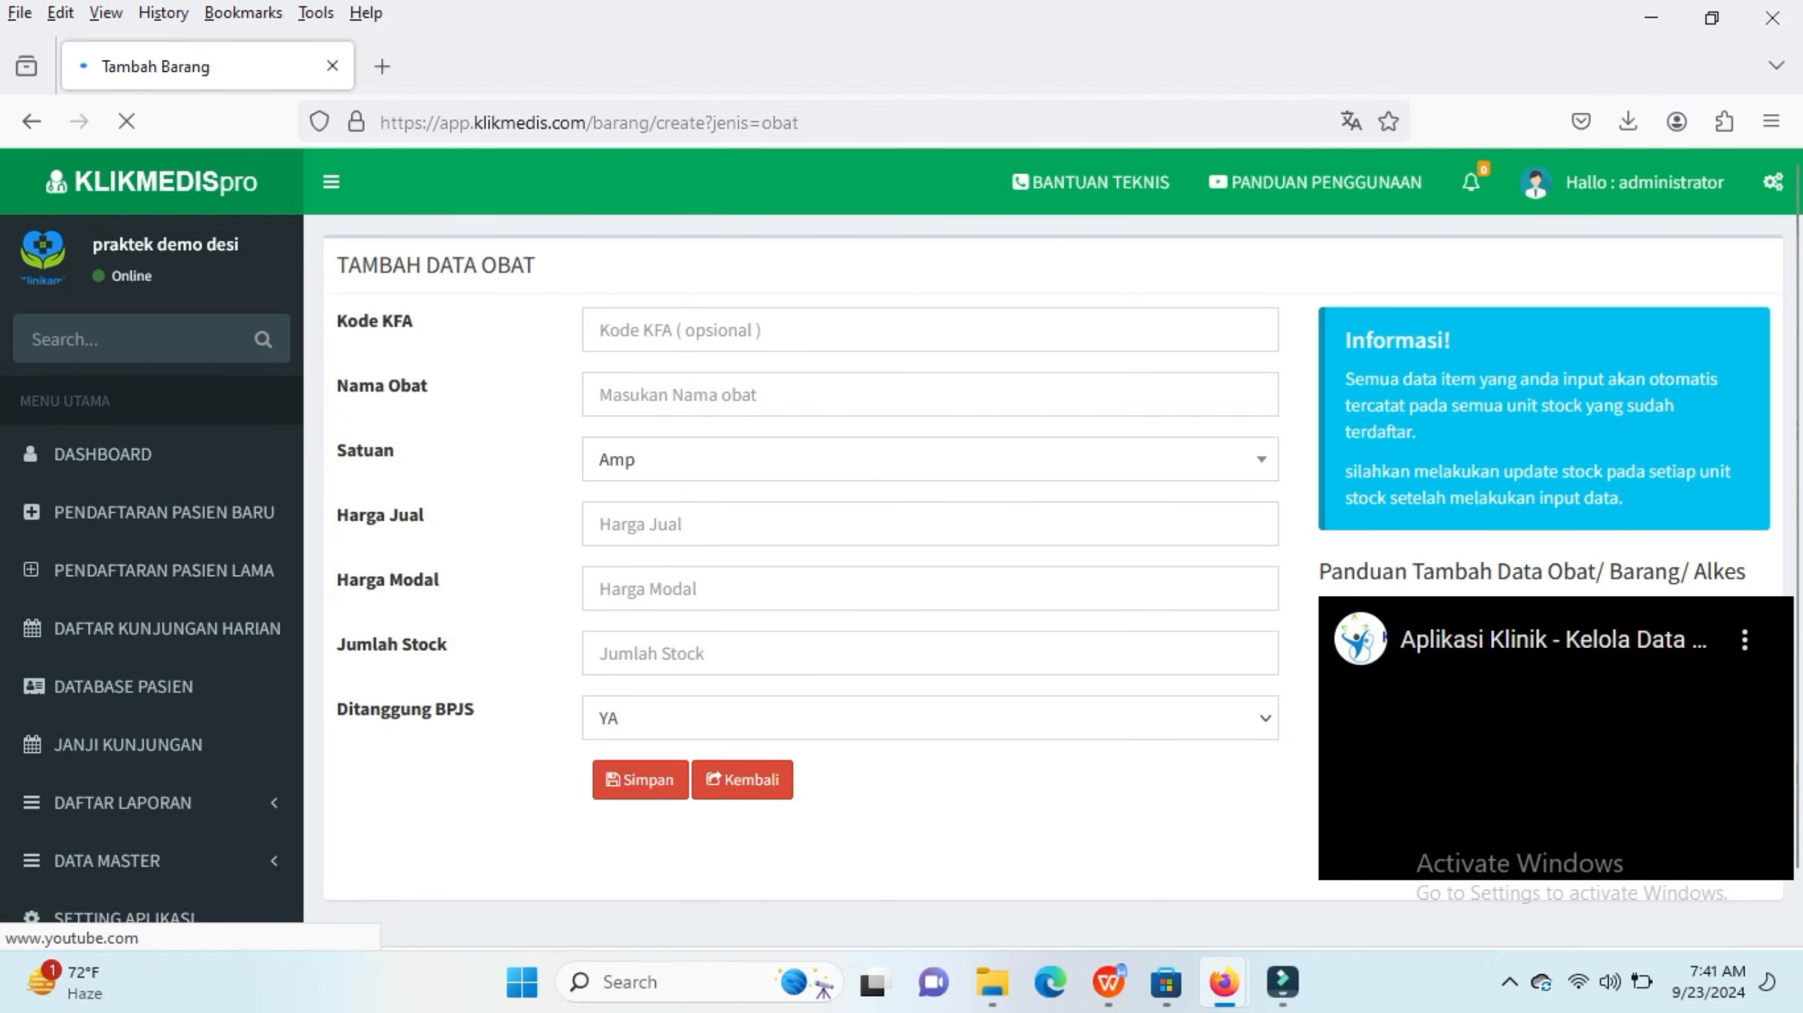
click(638, 329)
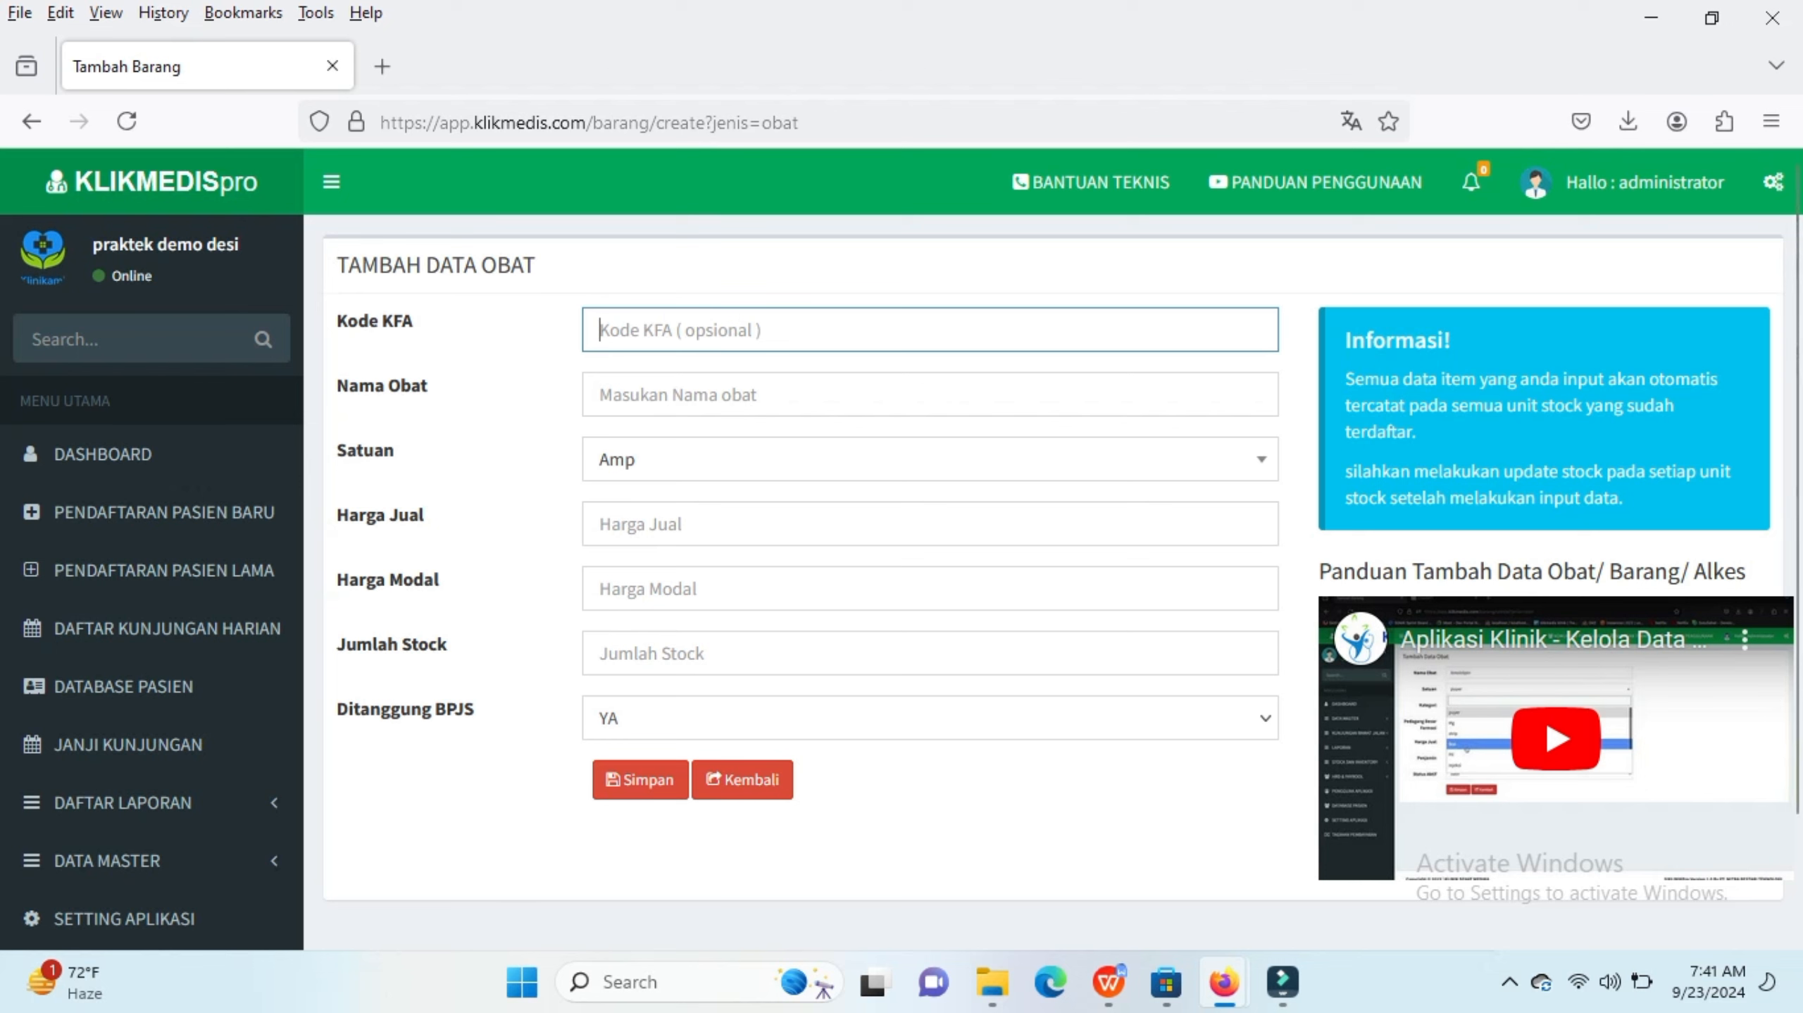
click(600, 395)
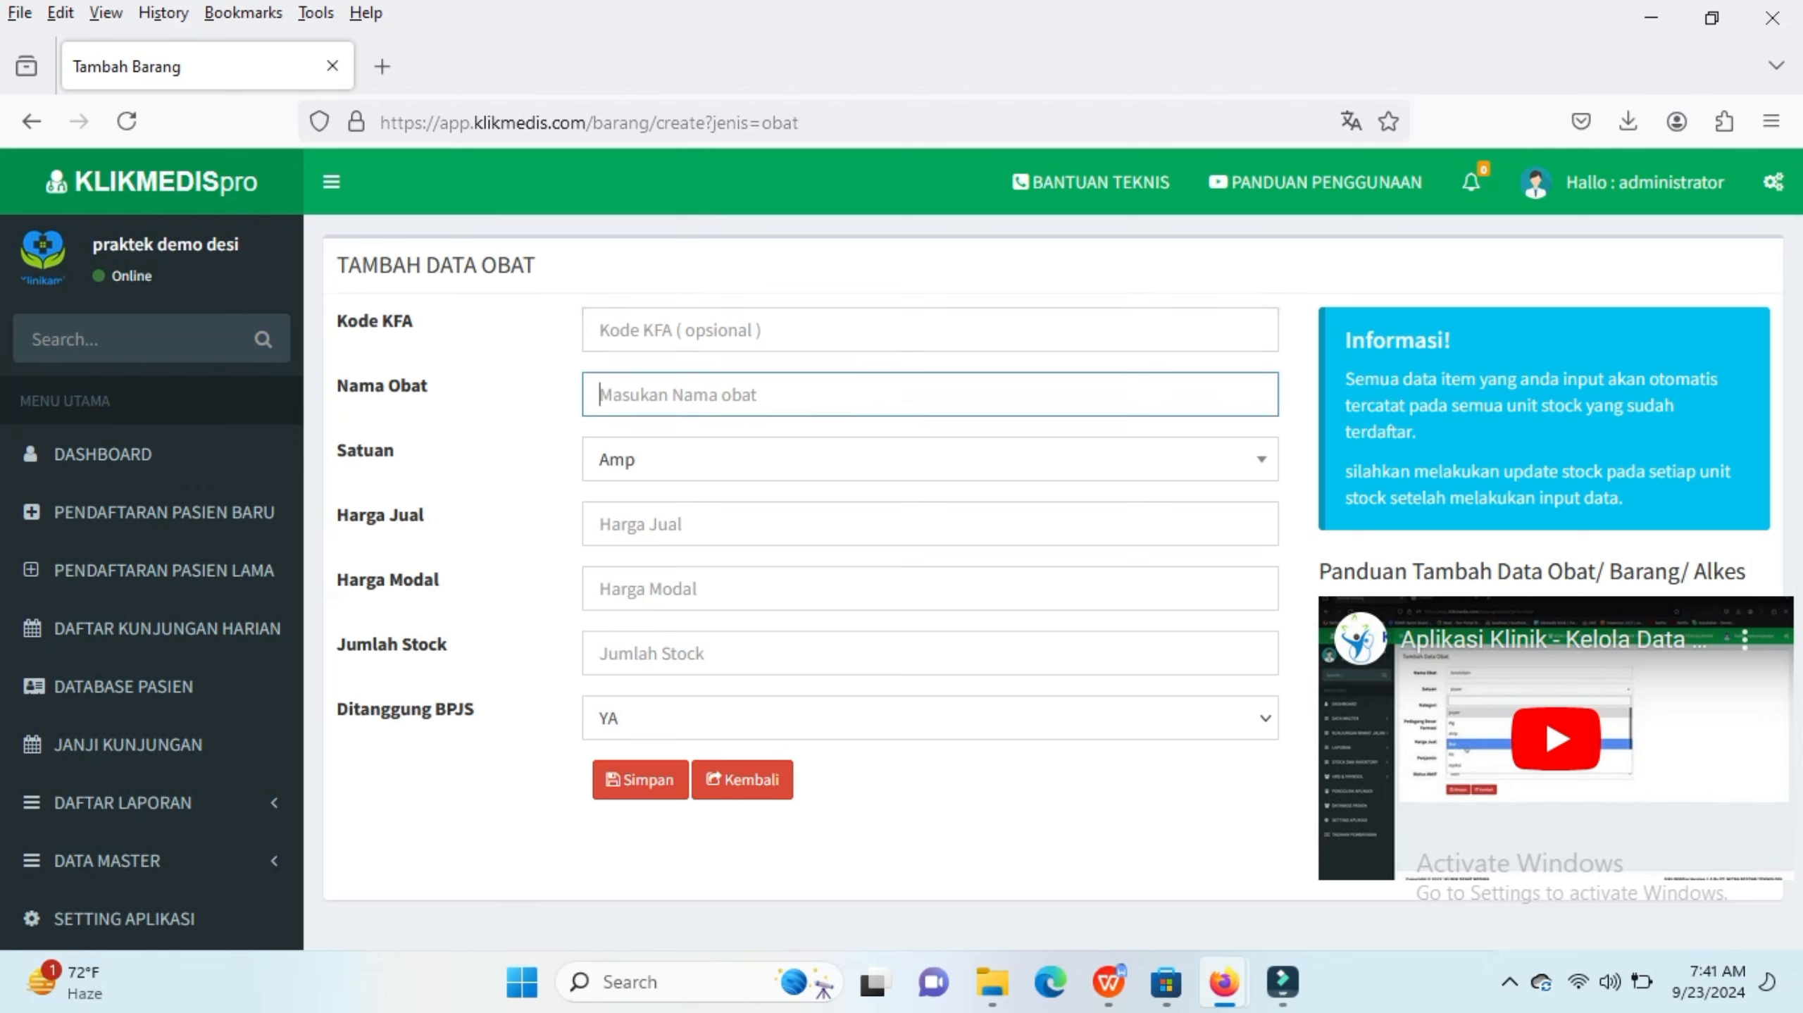
text(para)
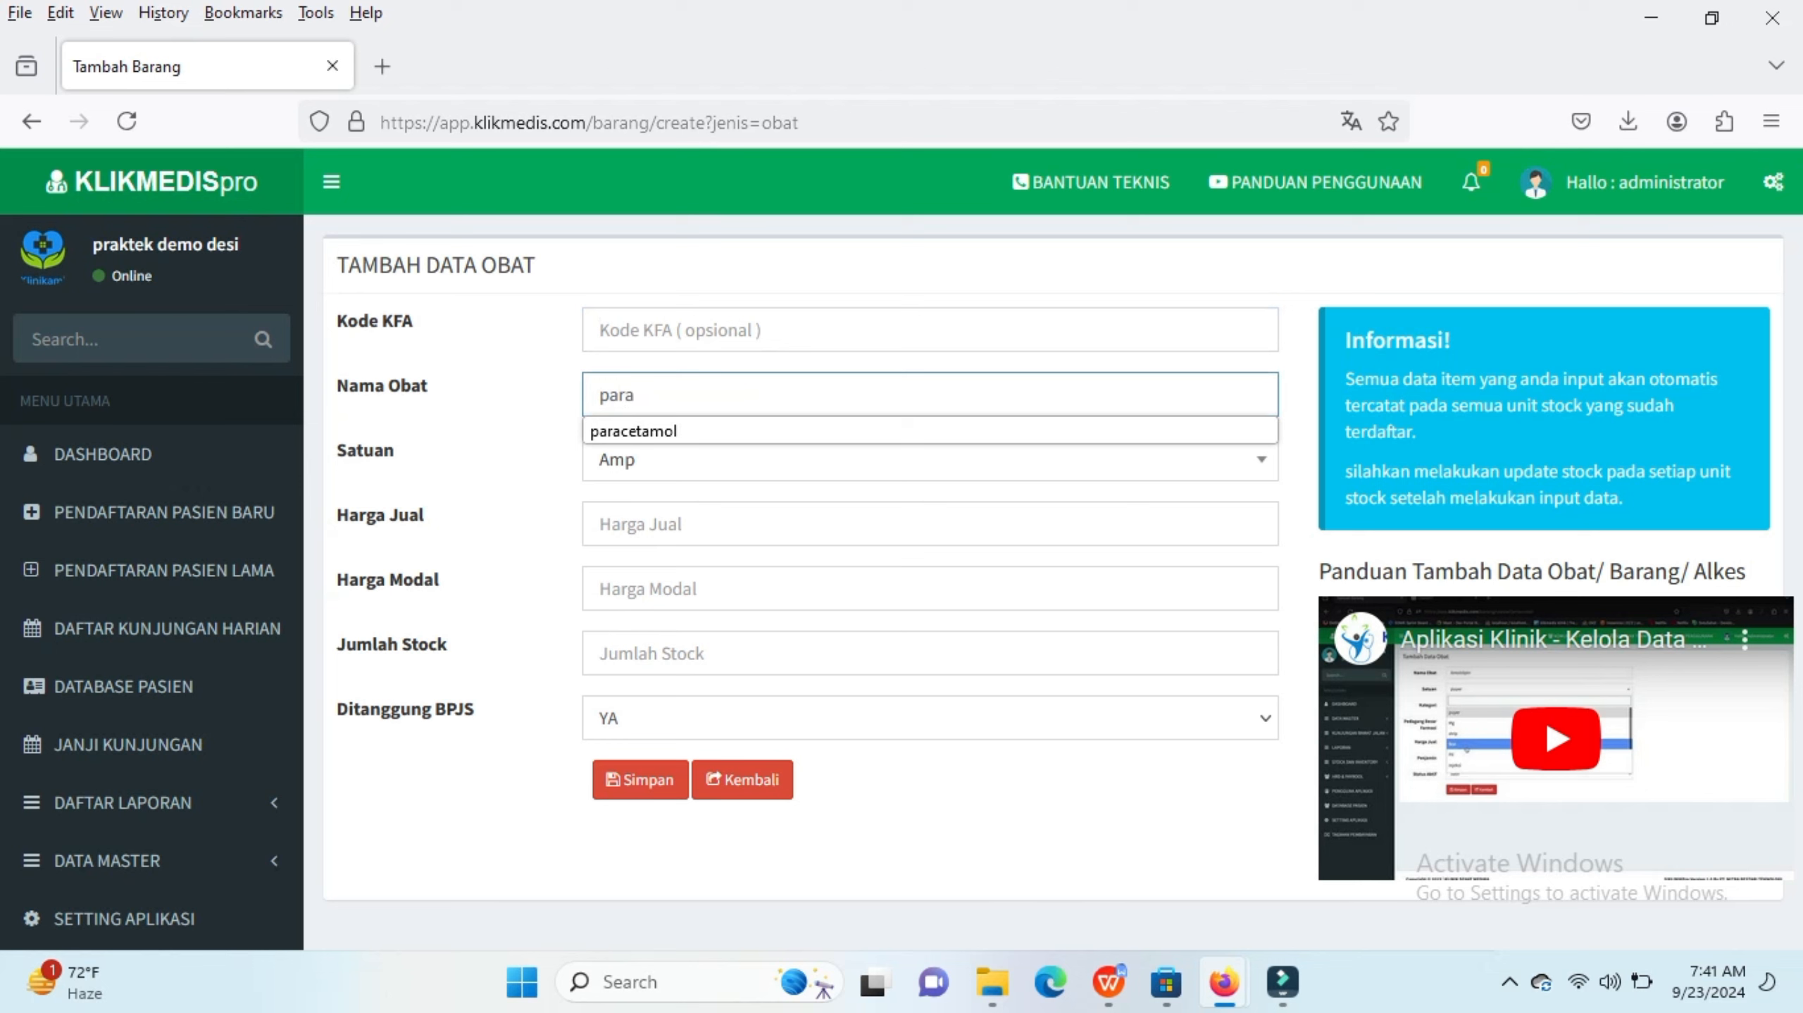
key(Down)
key(Return)
key(Tab)
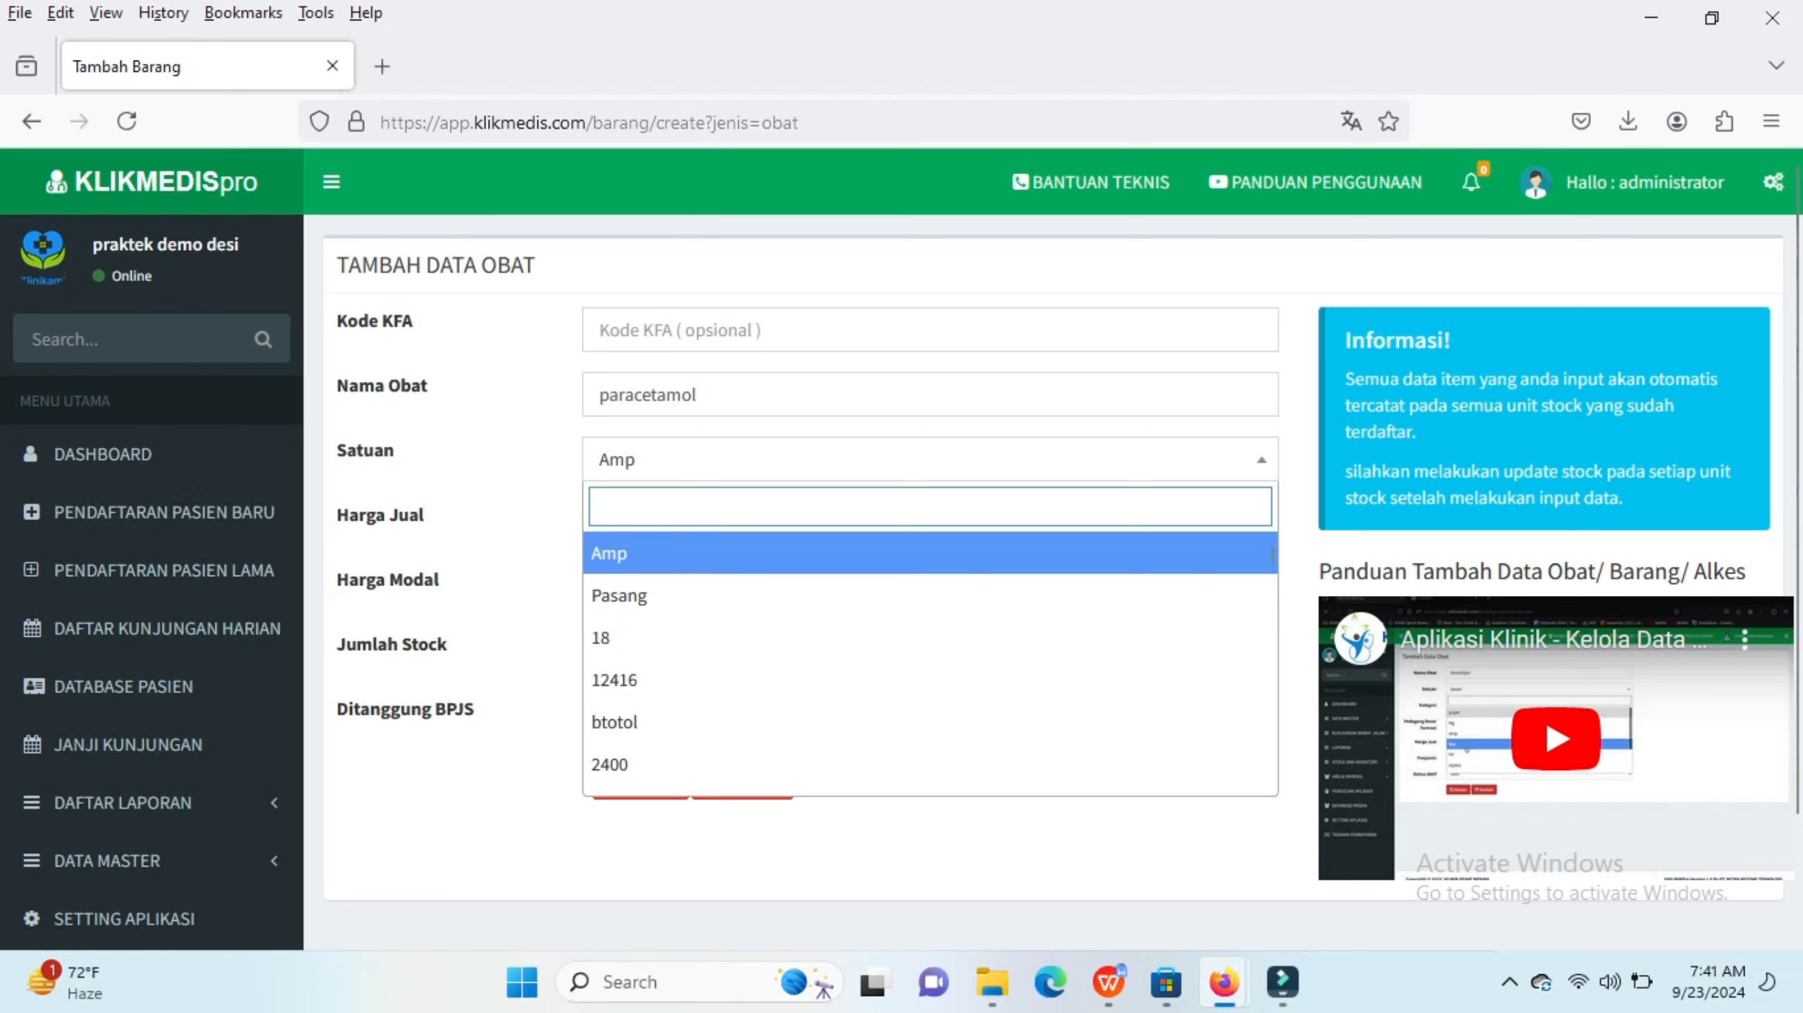
Step: Set the medicine's unit to Tab / Kaps / Kapl
text(am)
key(BackSpace)
key(BackSpace)
text(a,)
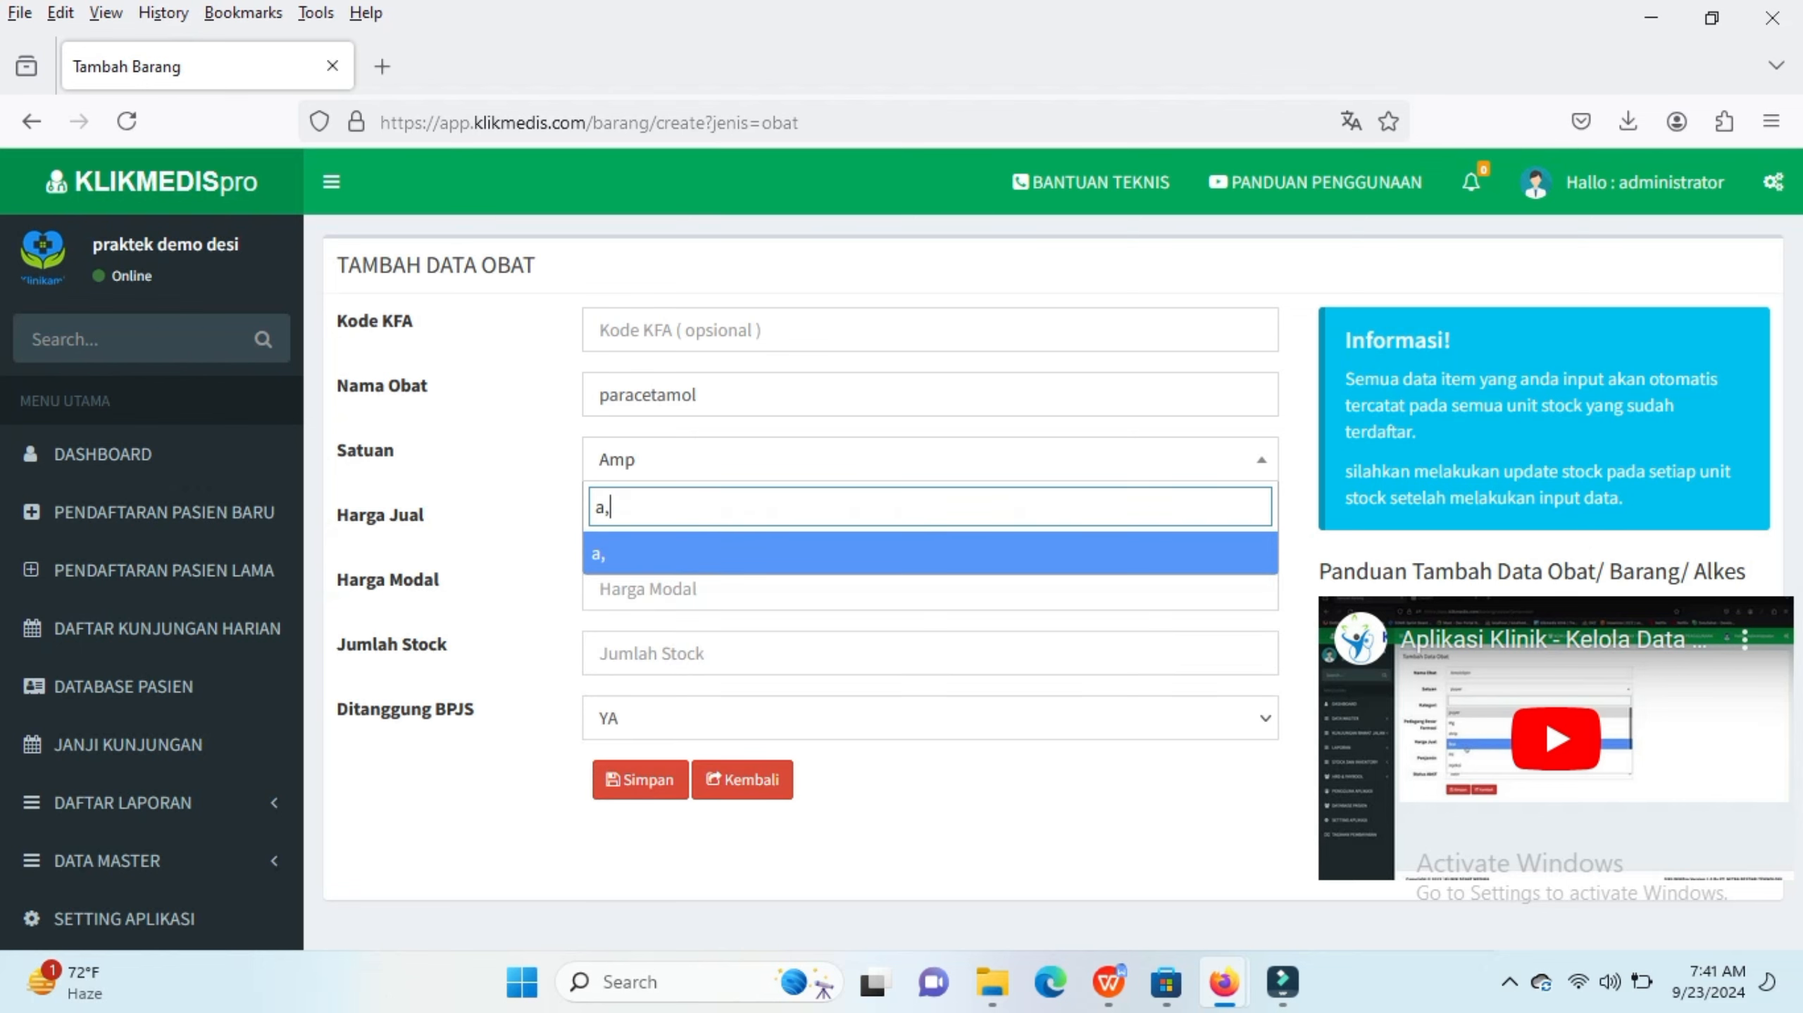
key(BackSpace)
key(BackSpace)
text(ta)
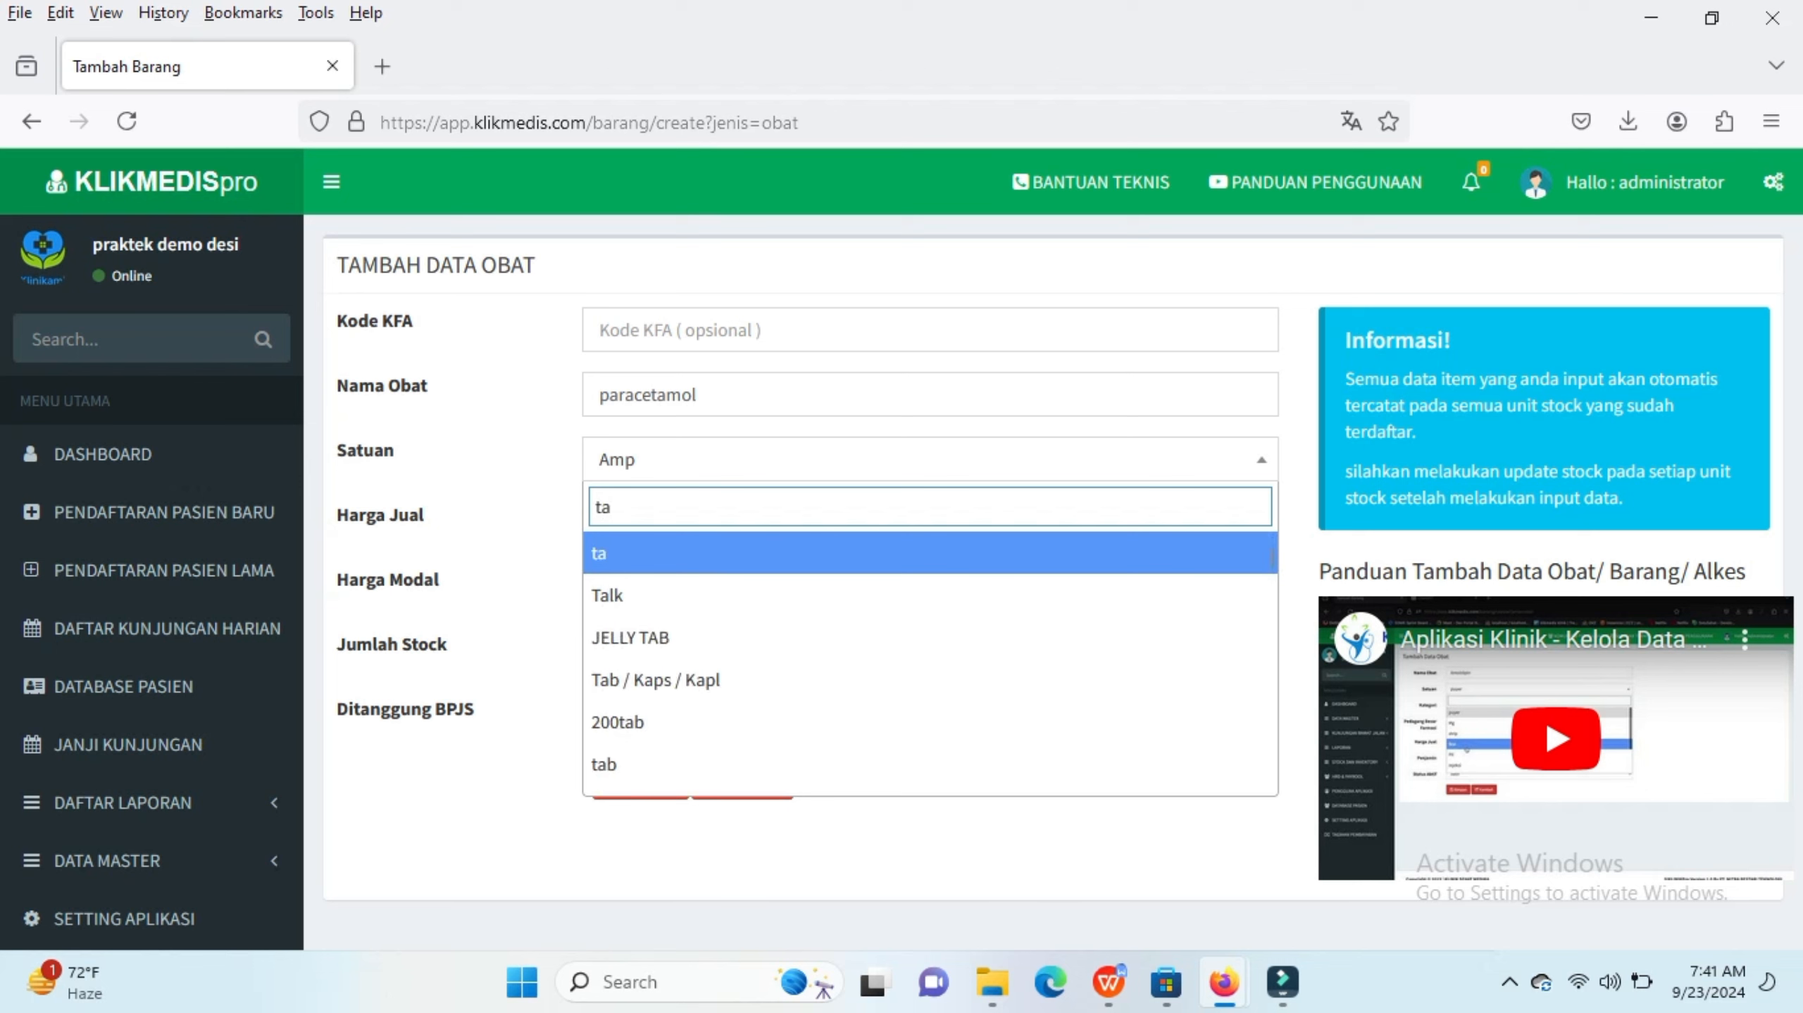
key(Down)
key(Down)
key(Down)
key(Down)
key(Up)
key(Return)
Step: Enter a selling price of 5000, a cost price of 4000 and a stock of 100
click(638, 524)
text(5000)
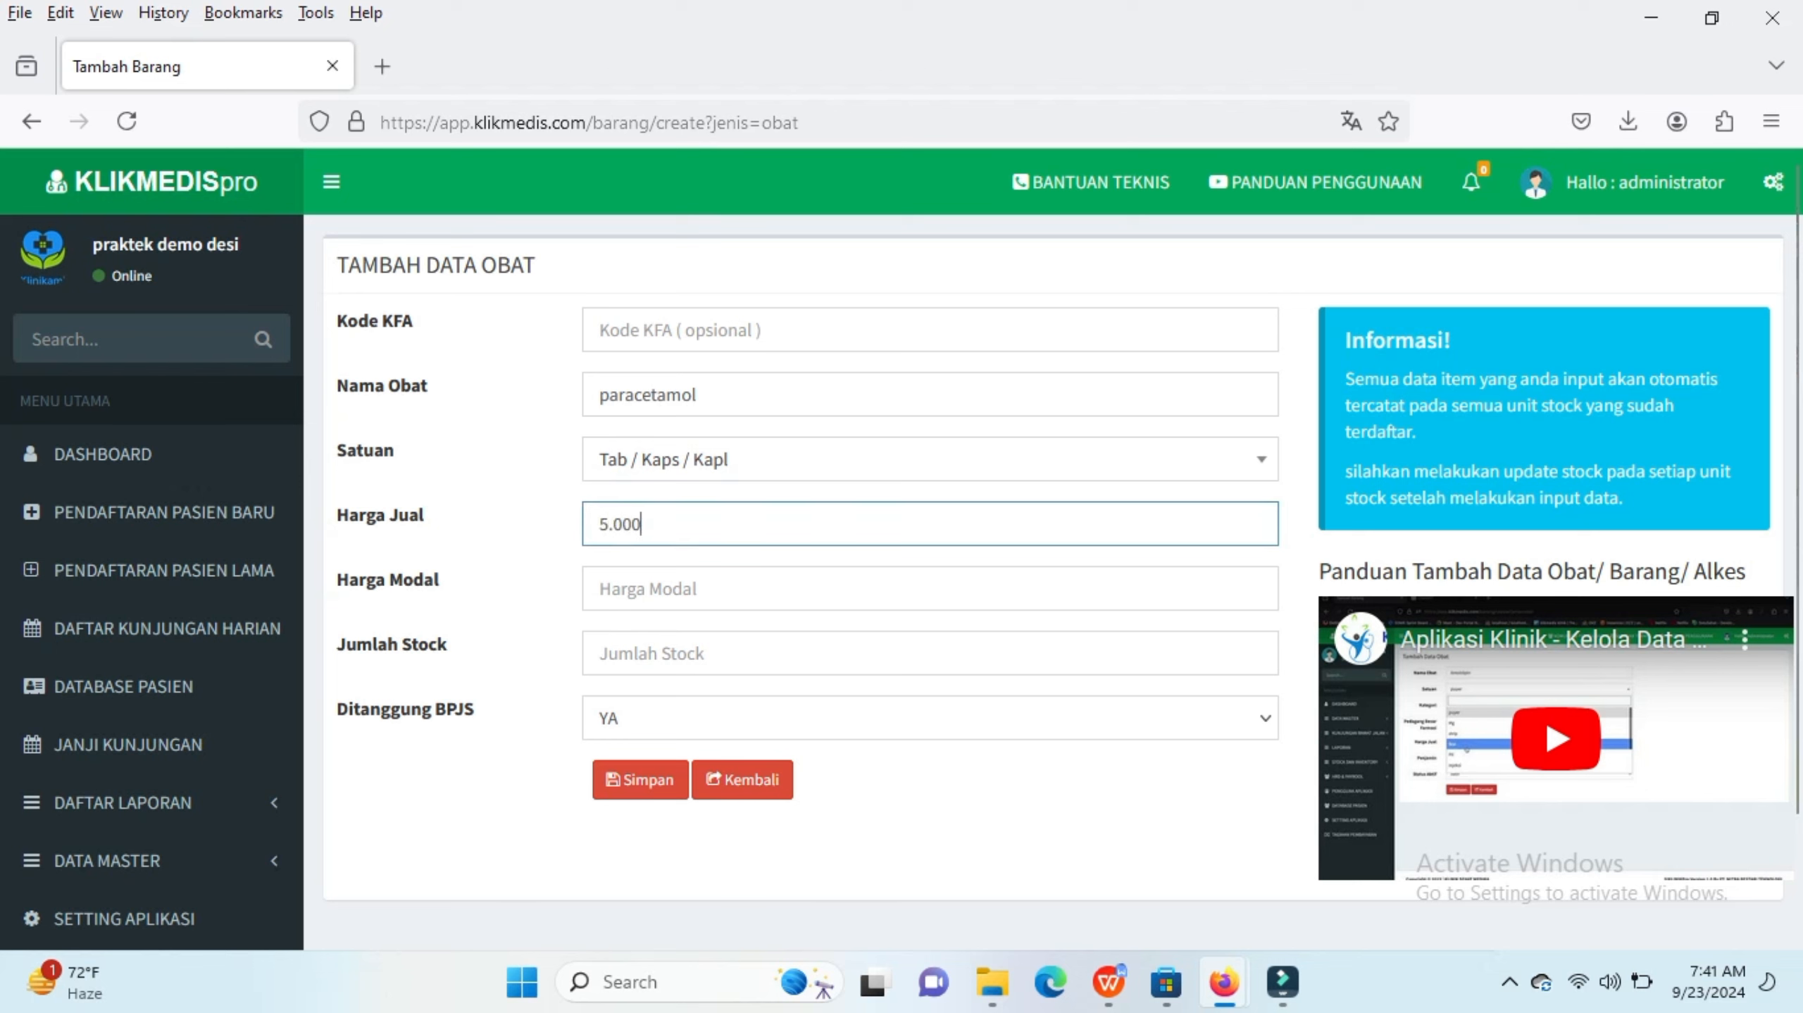
click(709, 589)
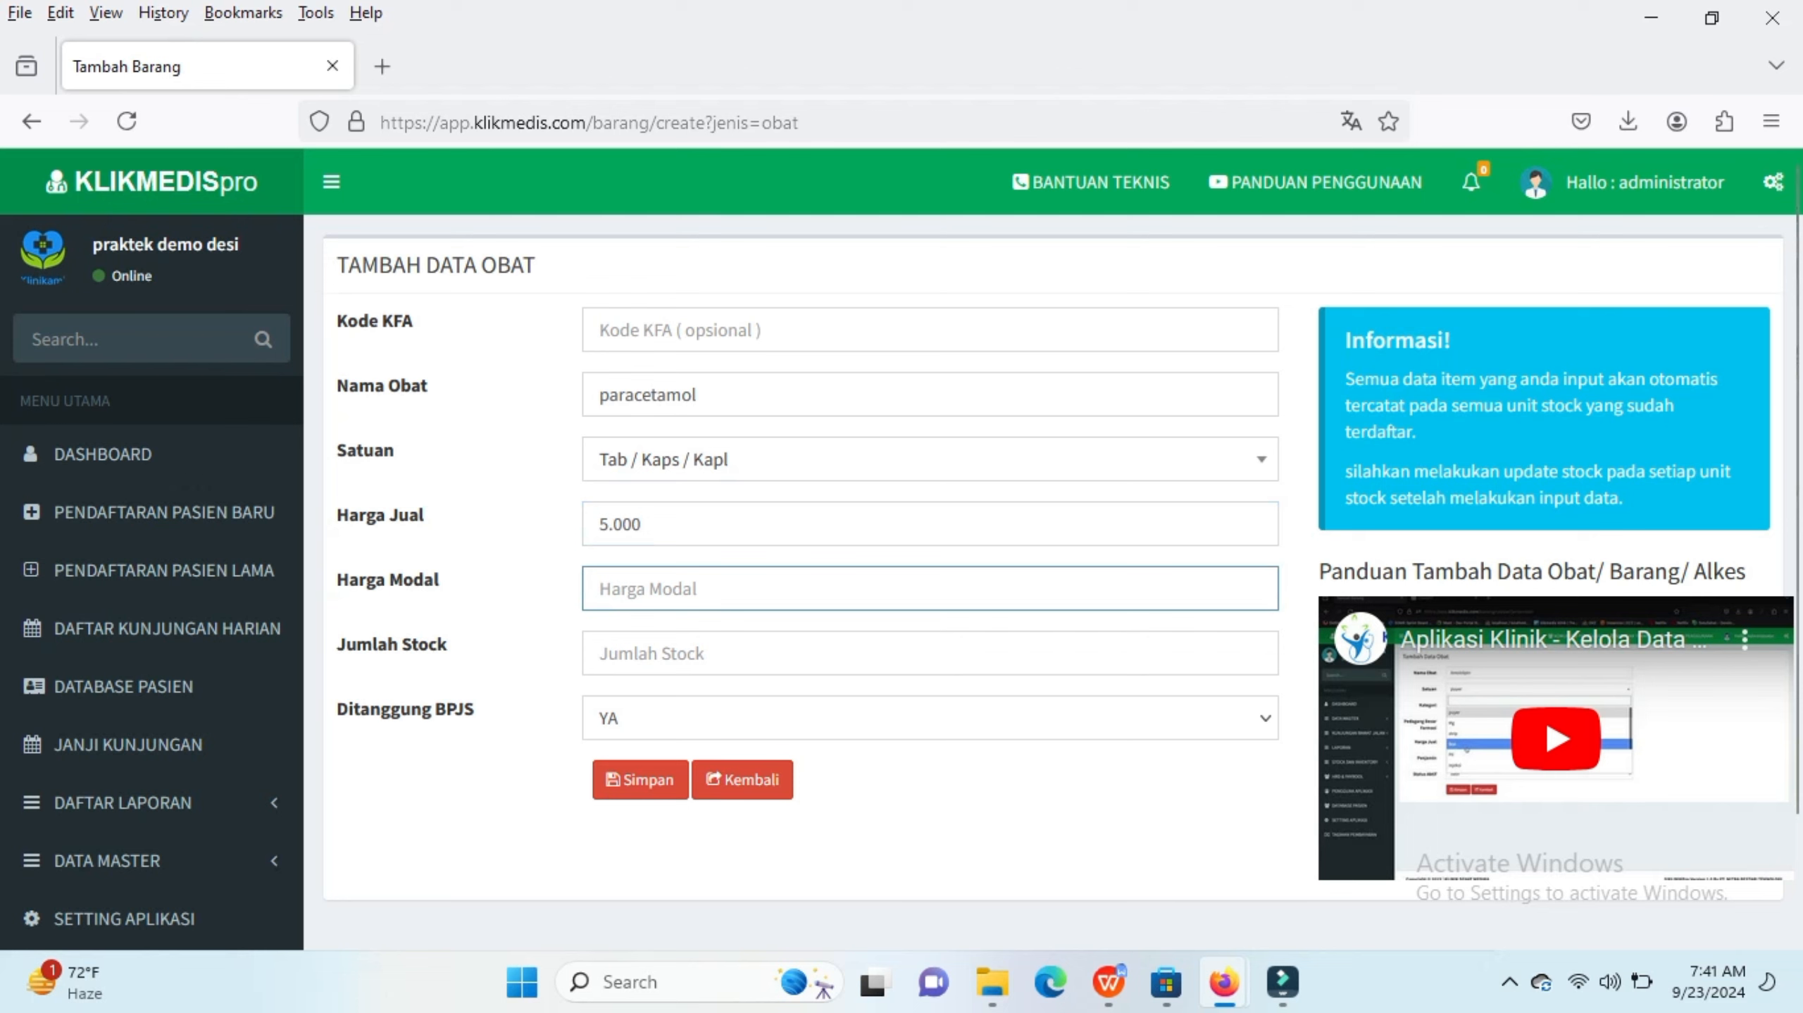
text(4000)
click(600, 652)
text(100)
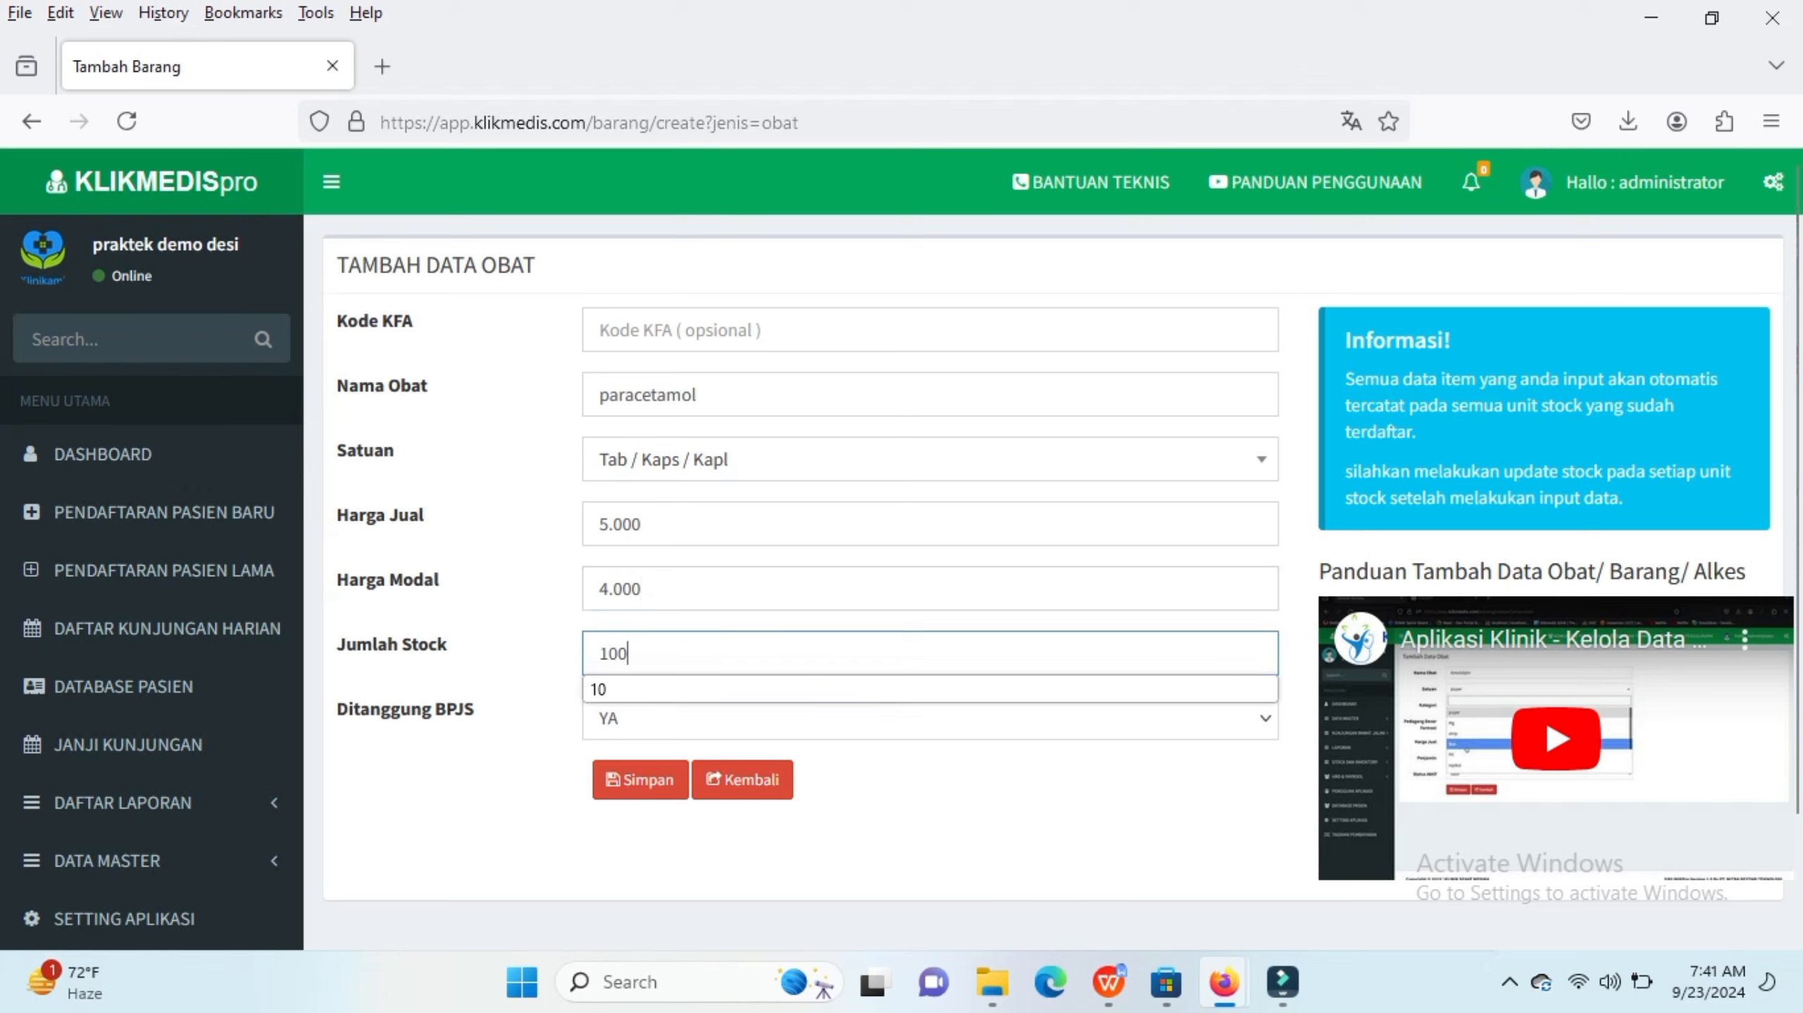
Step: Set BPJS coverage to YA and save the new medicine
key(Tab)
key(alt+Down)
key(Down)
key(Return)
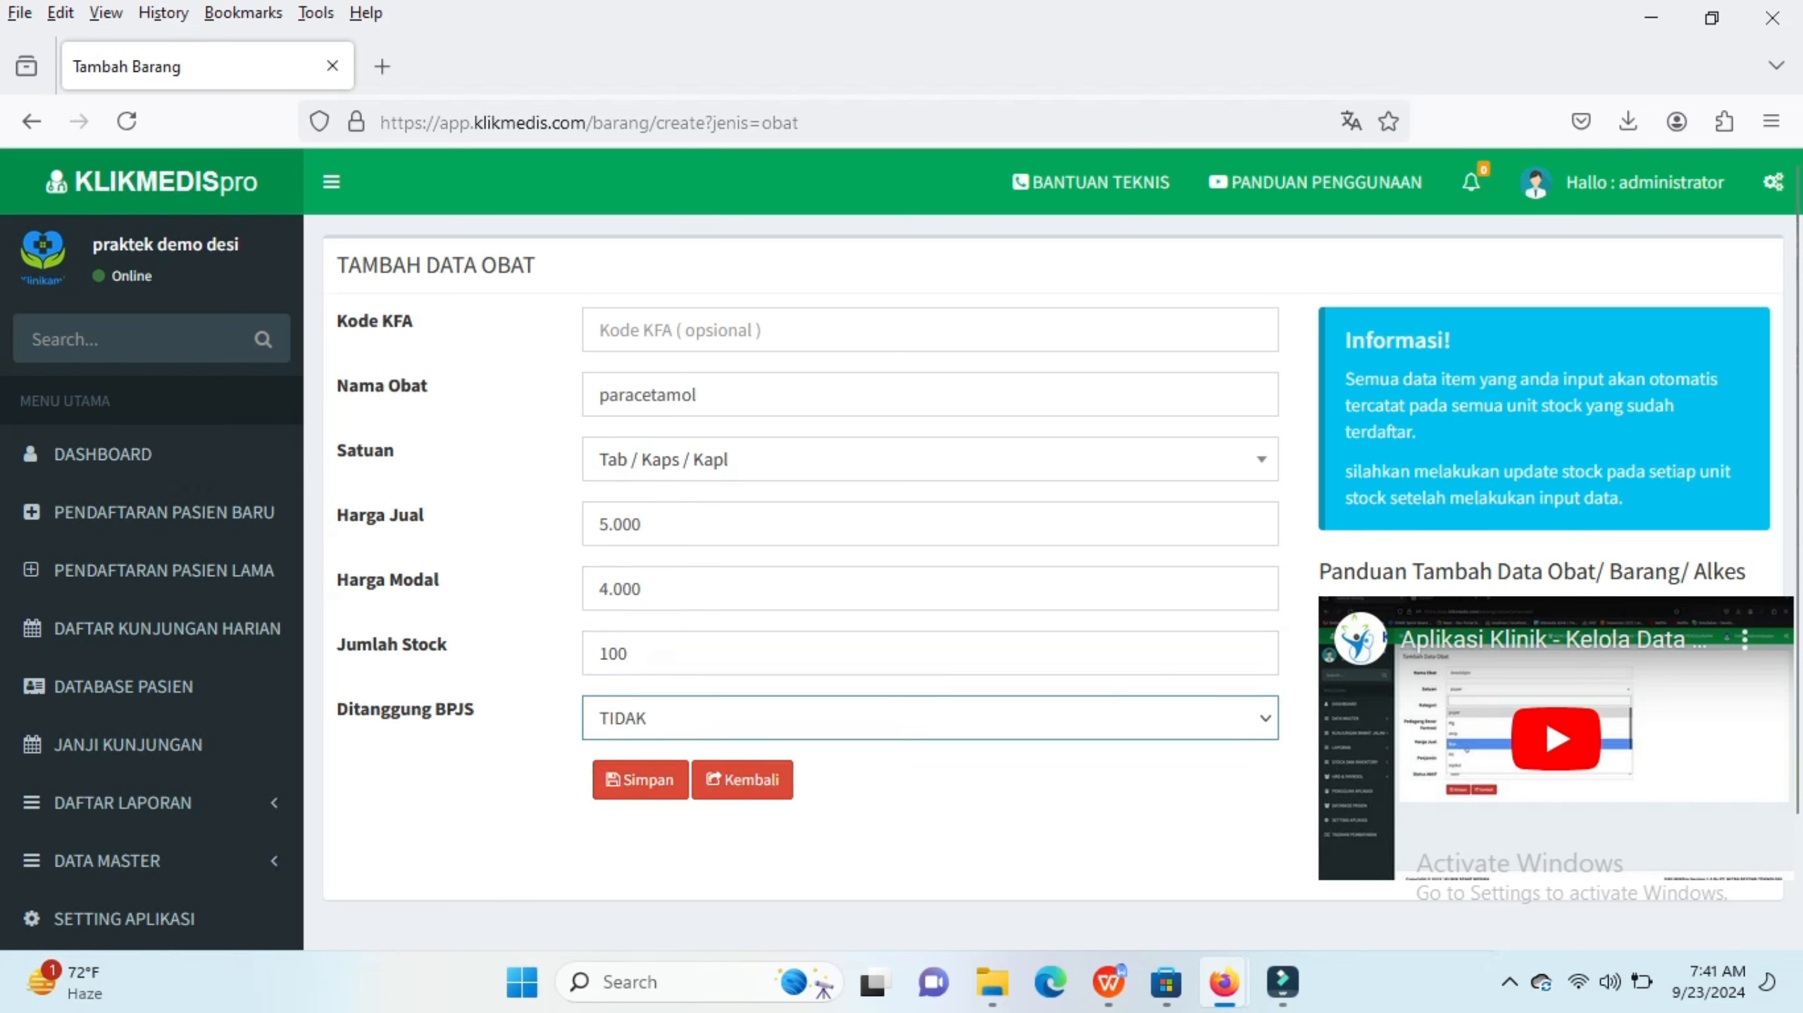
key(alt+Down)
key(Up)
key(Return)
key(Tab)
key(Return)
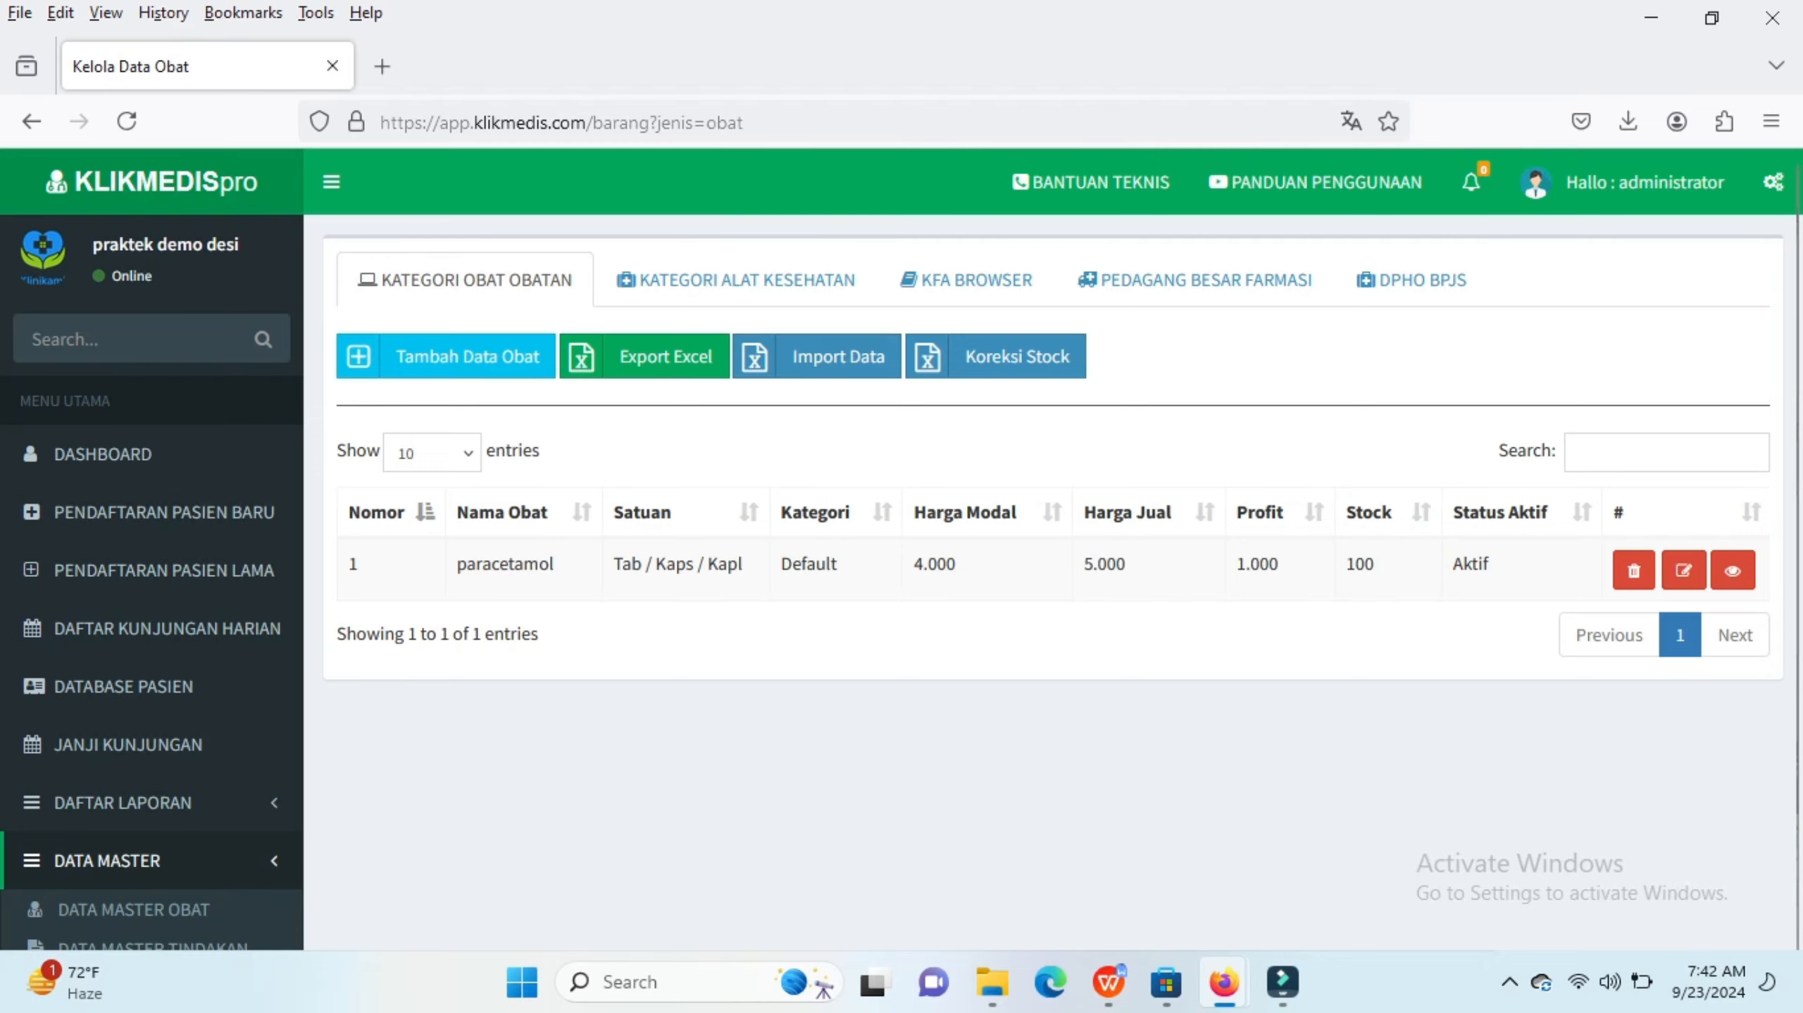
Step: Open the import dialog and open the downloaded template_import_barang(9).xlsx in the spreadsheet app
click(816, 356)
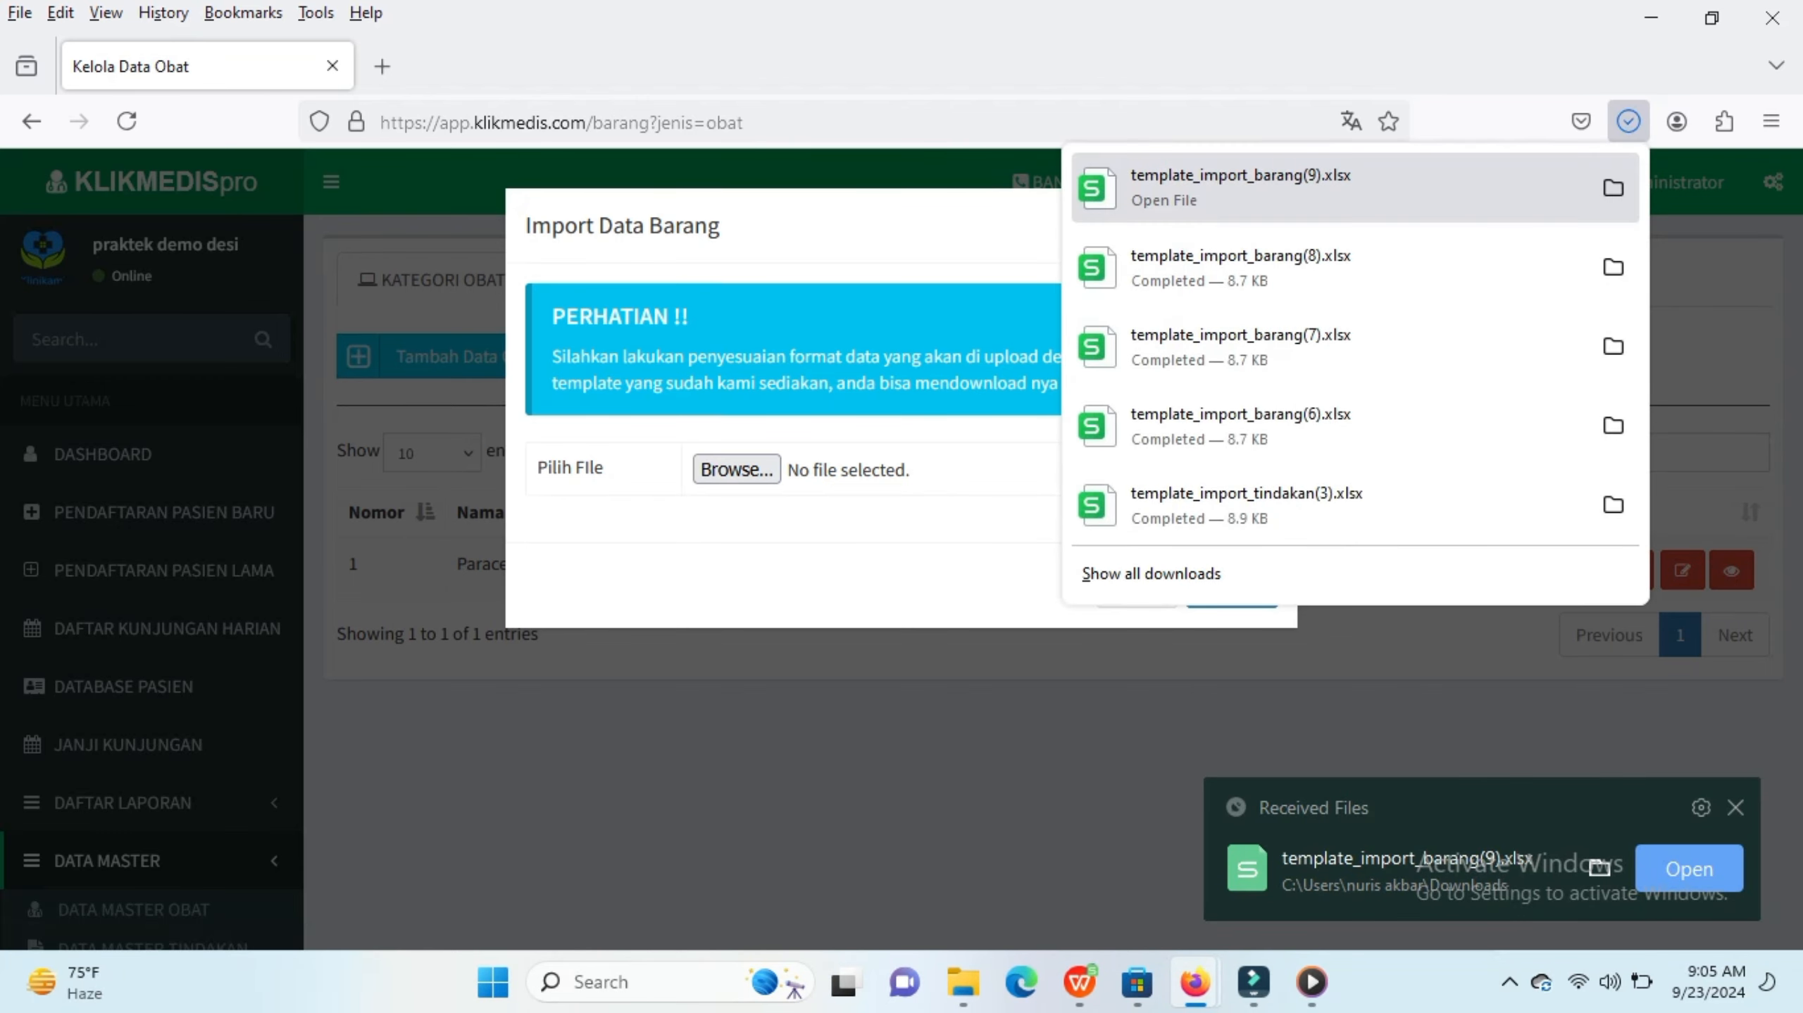
click(1241, 187)
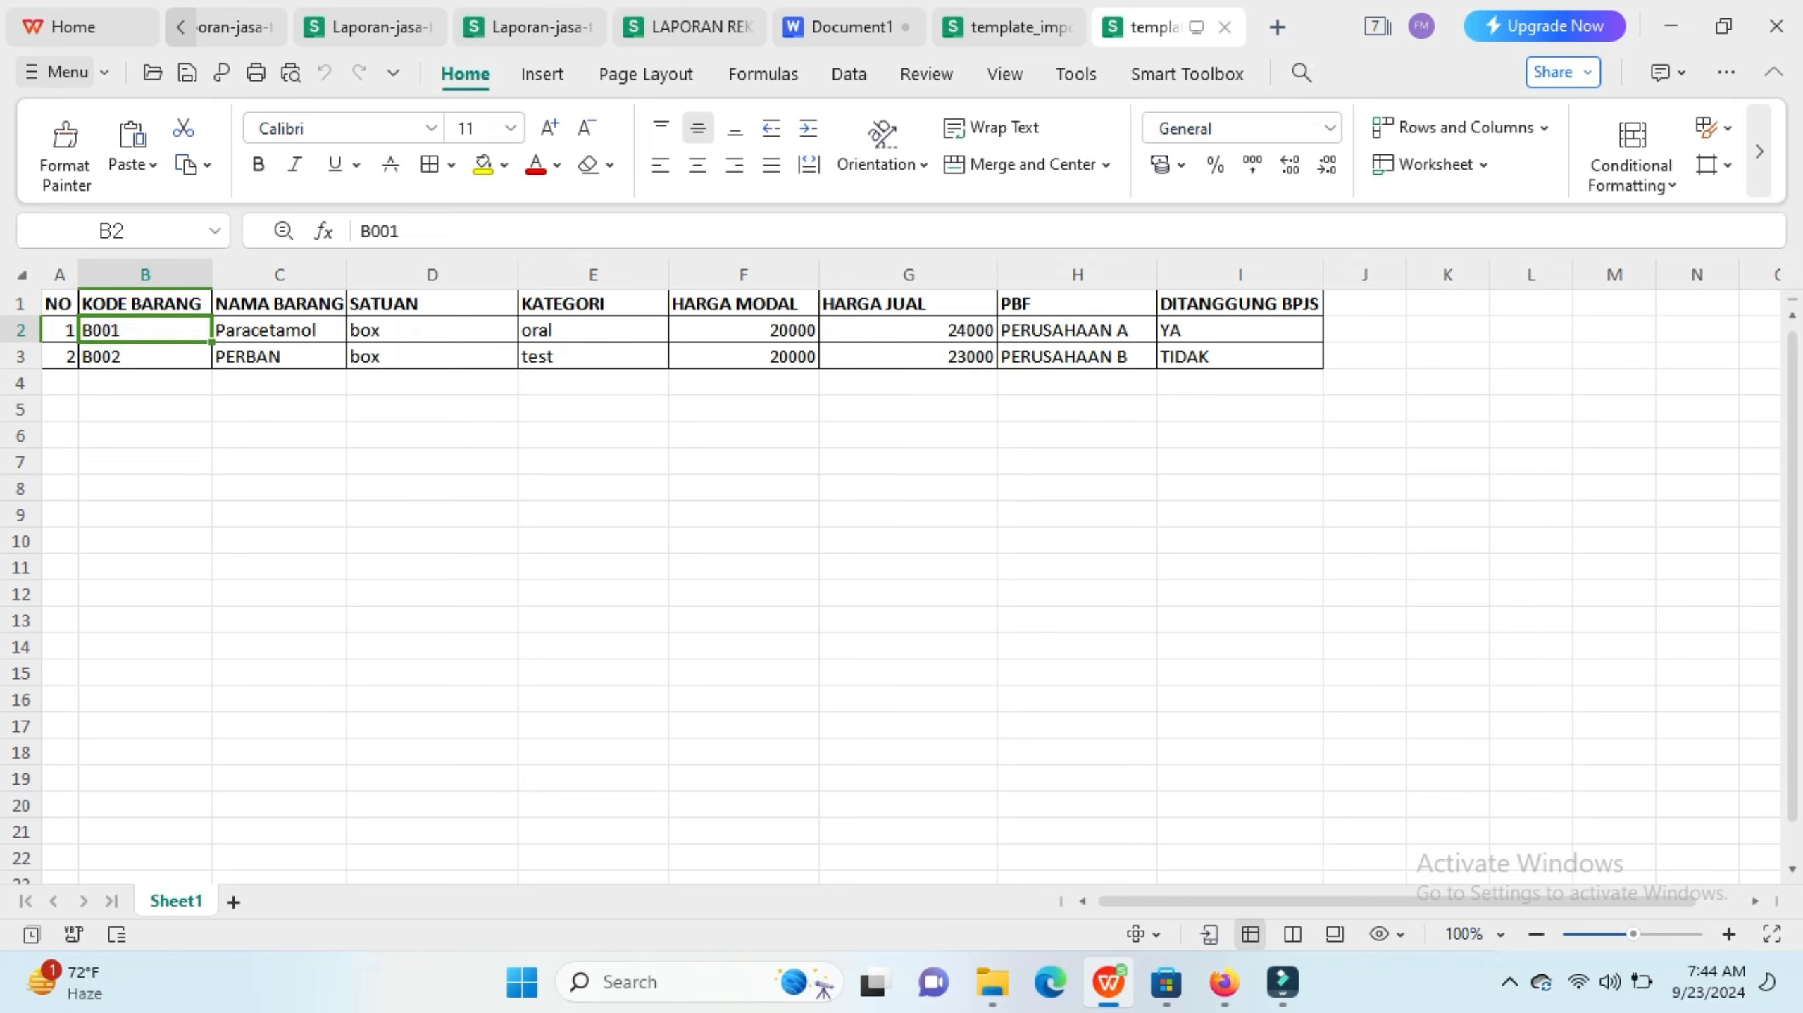
Step: Add a third template row numbered 3 with item code B003 and item name amoxilin
click(60, 383)
text(3)
key(Tab)
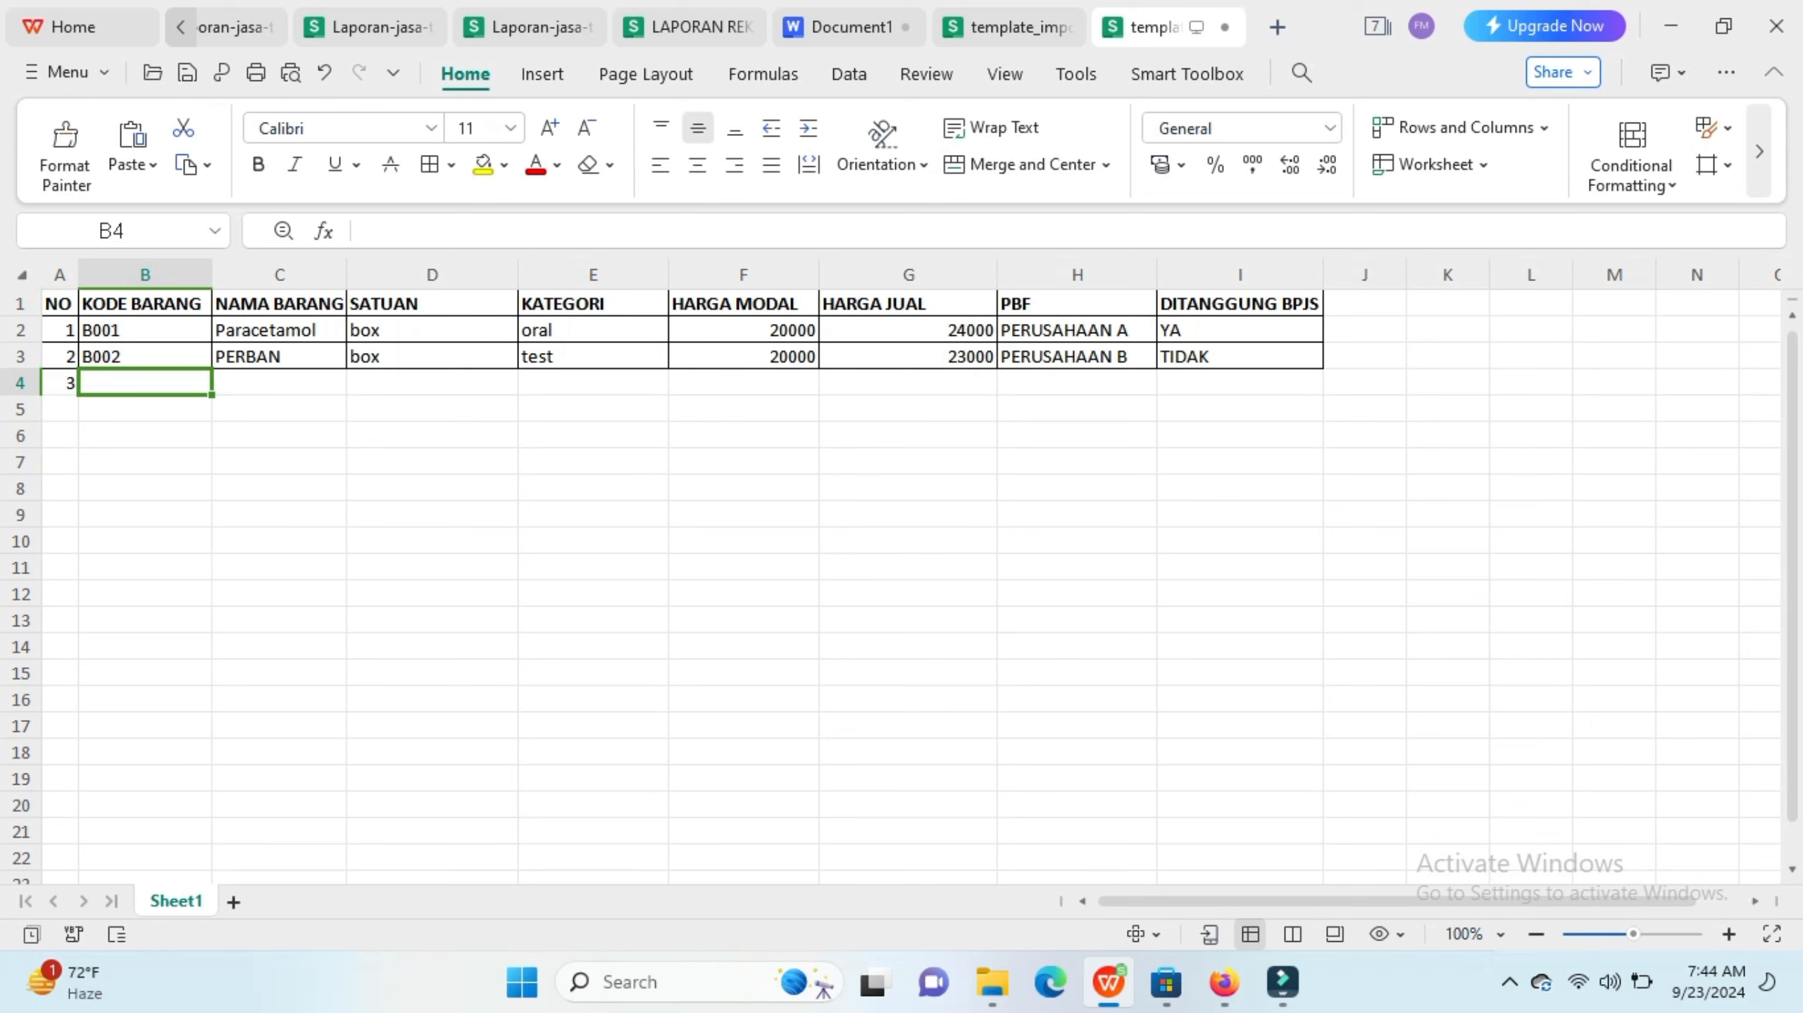
text(b003)
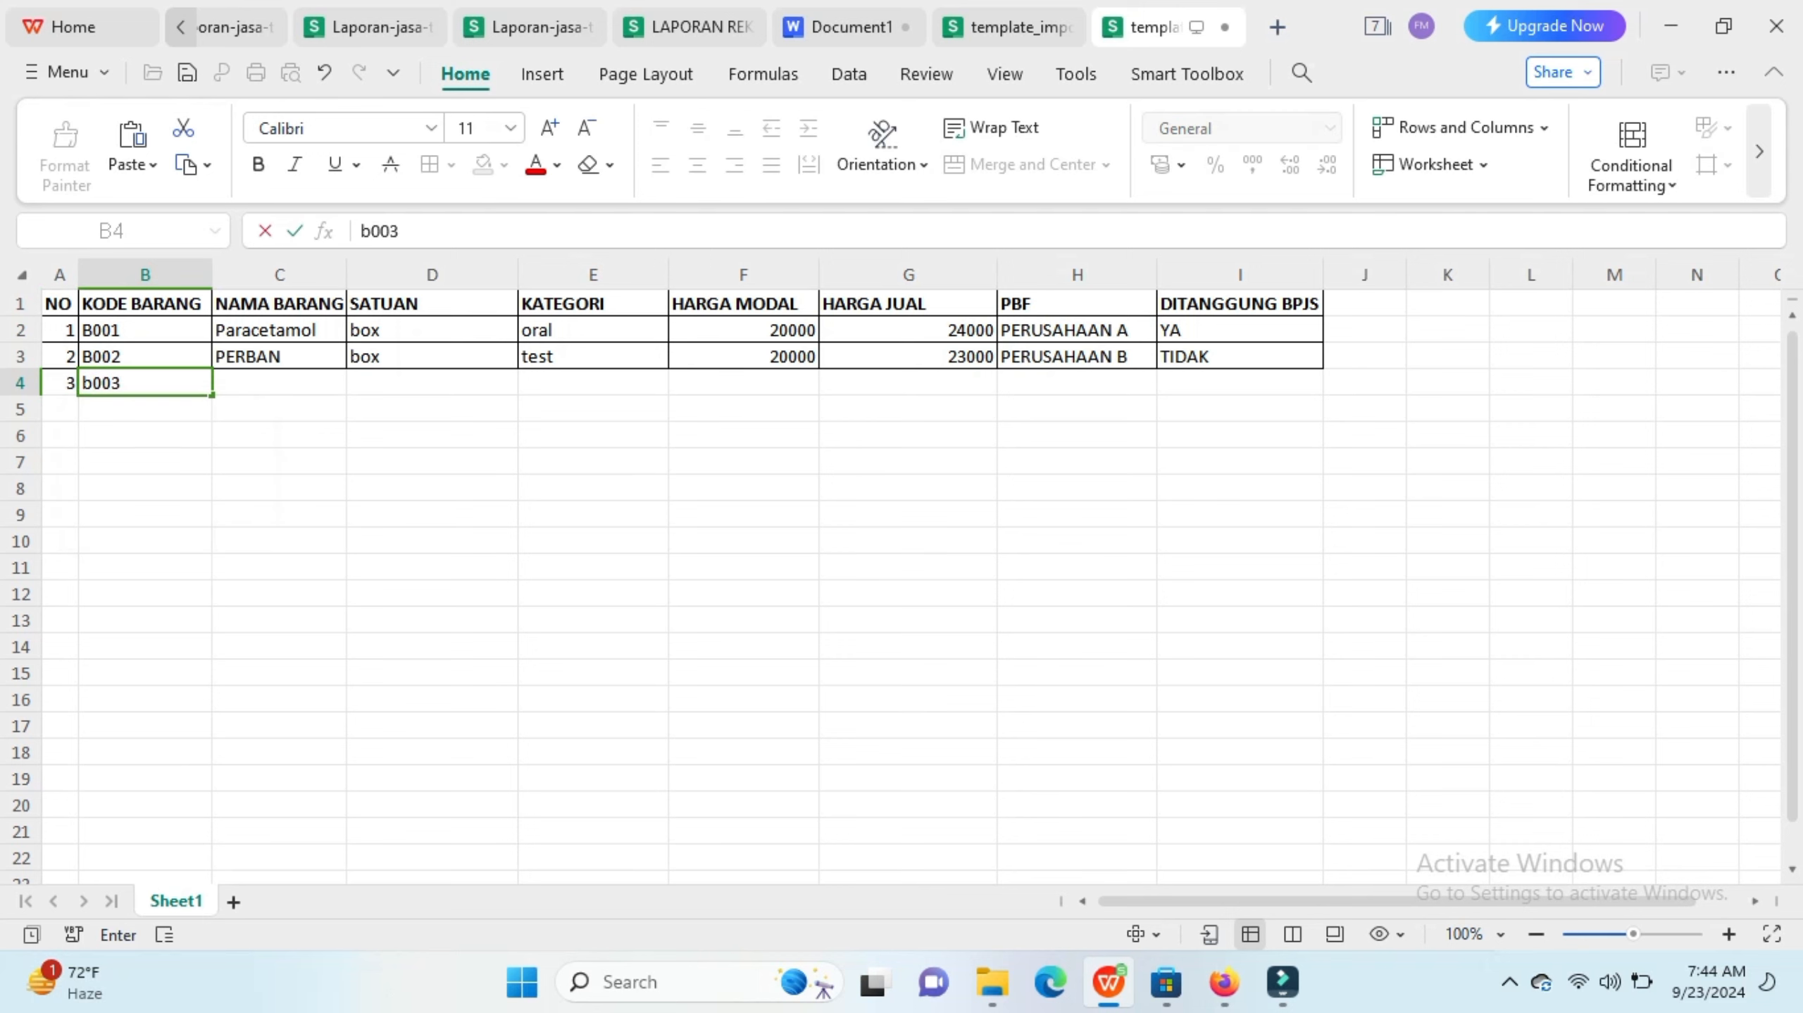
key(Left)
key(Right)
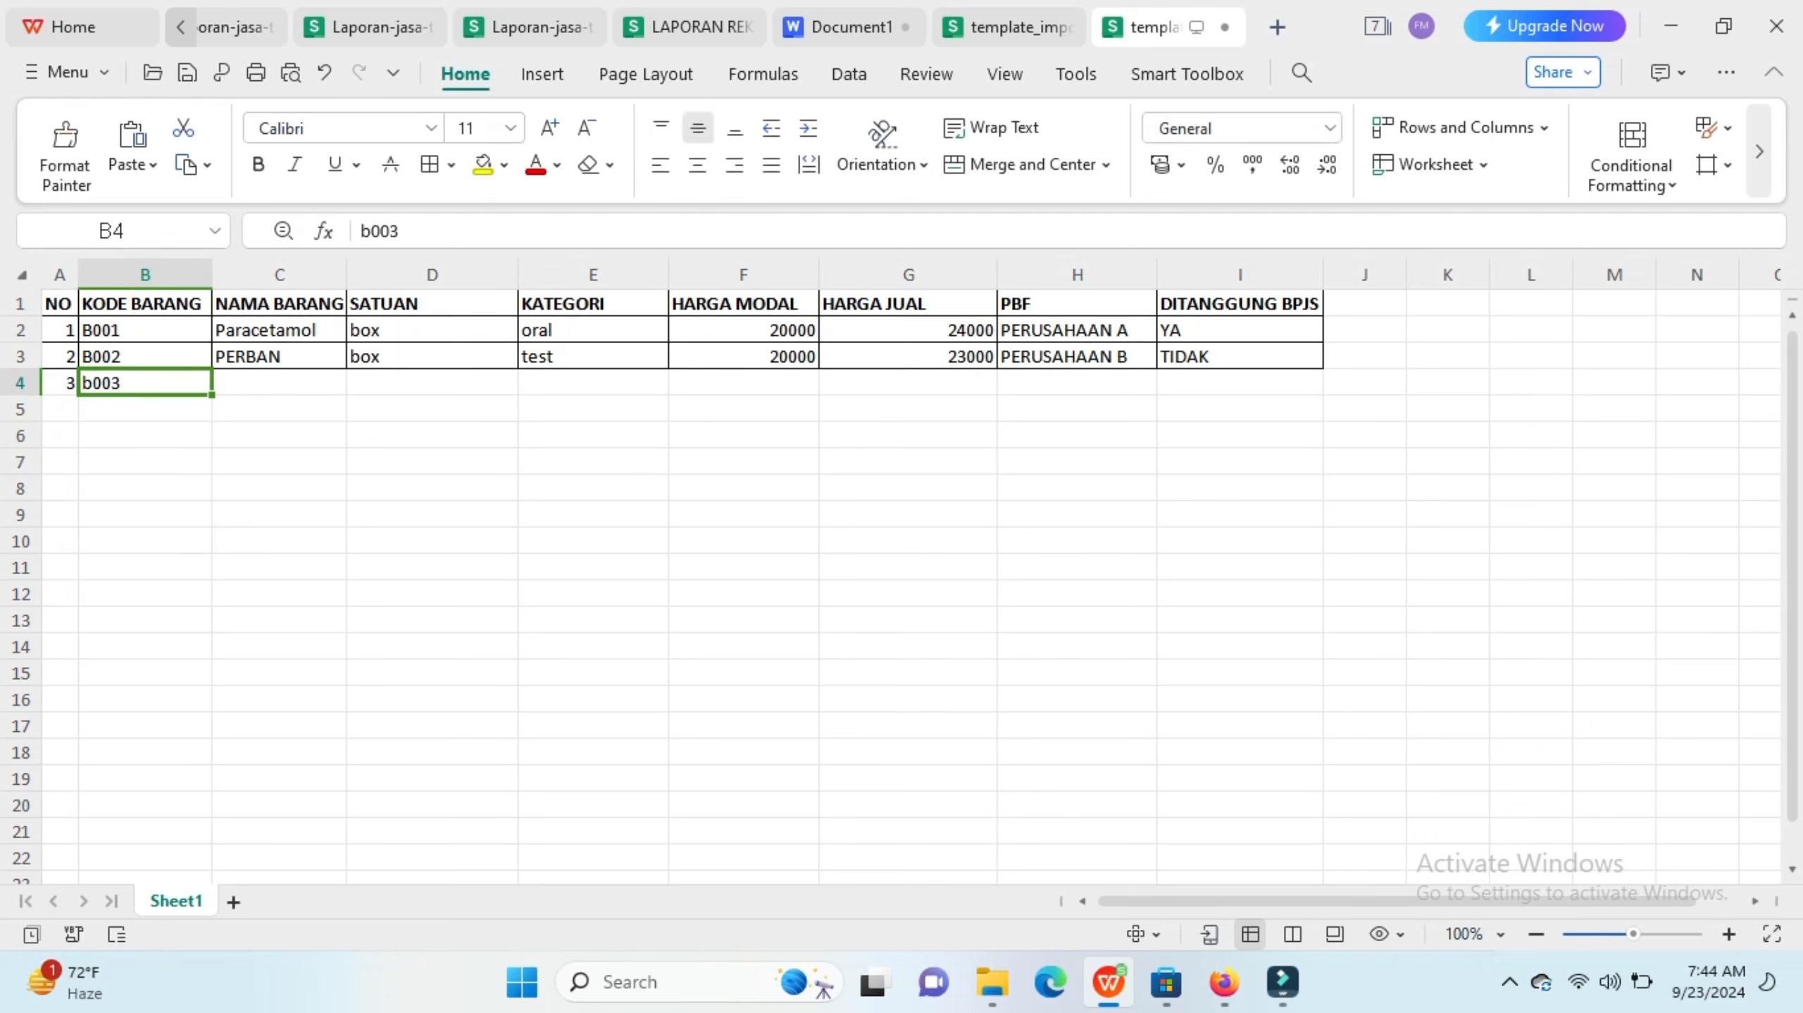
key(F2)
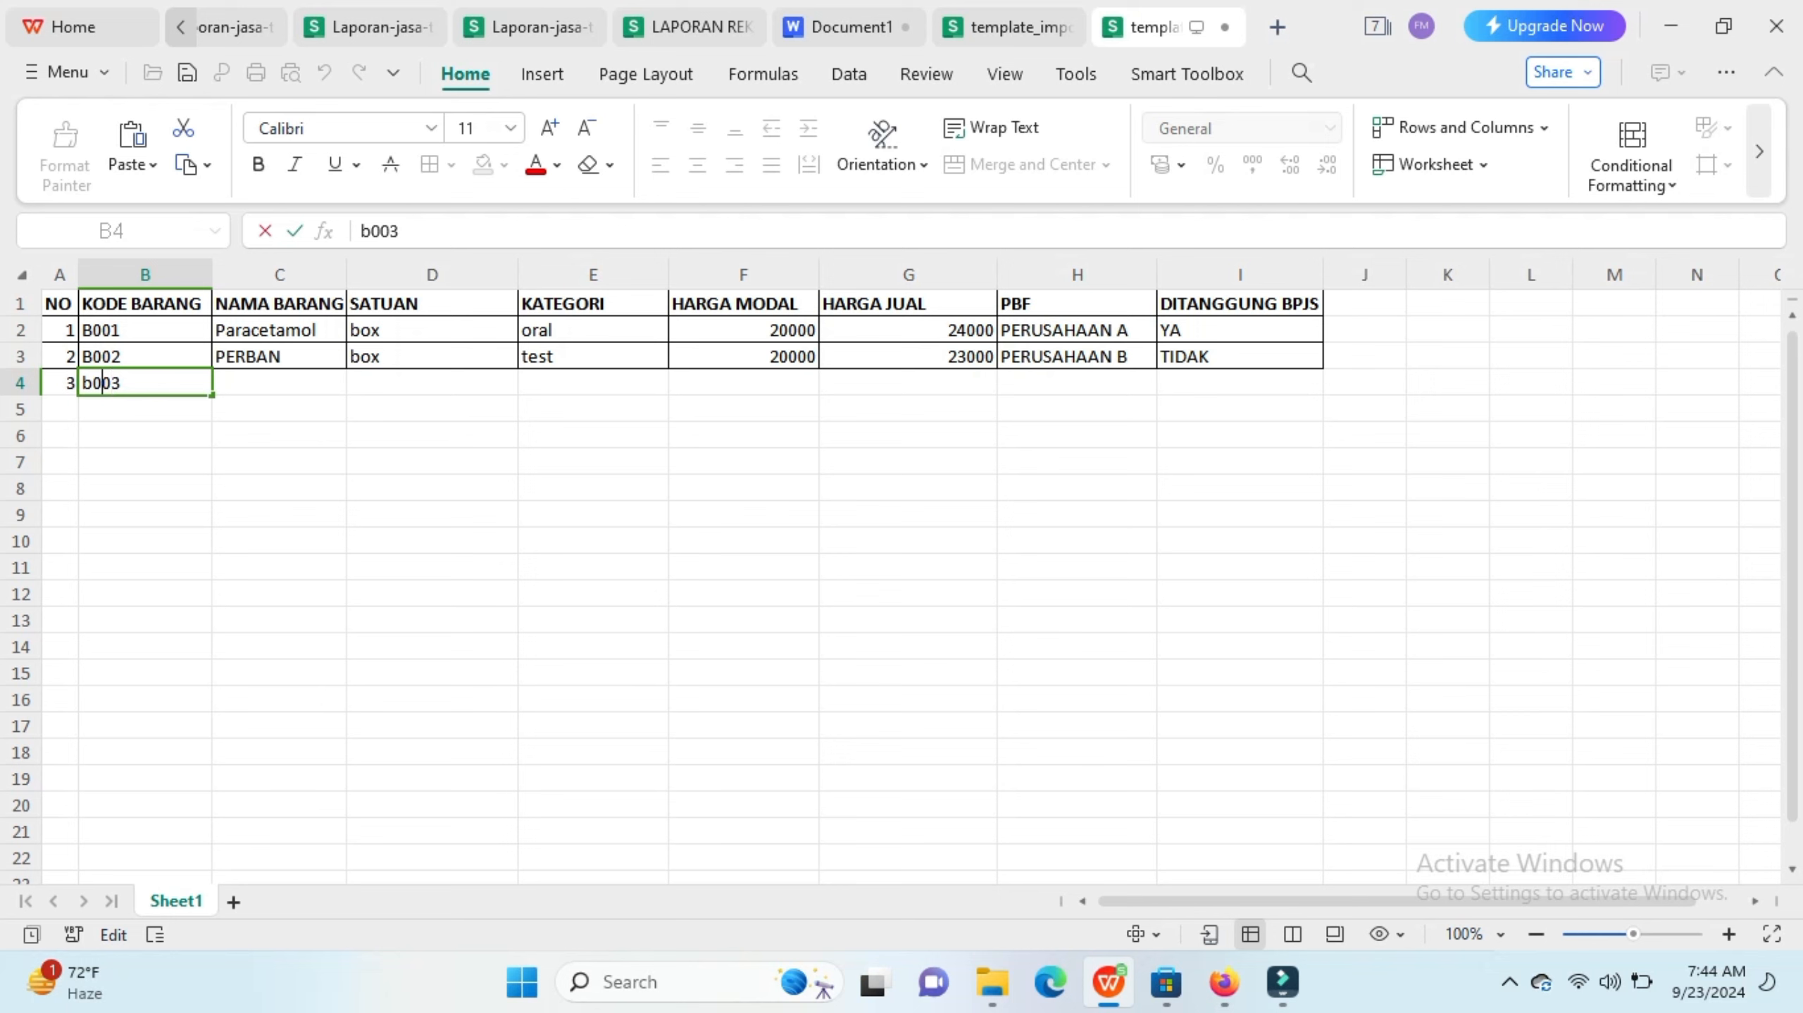
key(Delete)
text(B)
key(Tab)
text(amo)
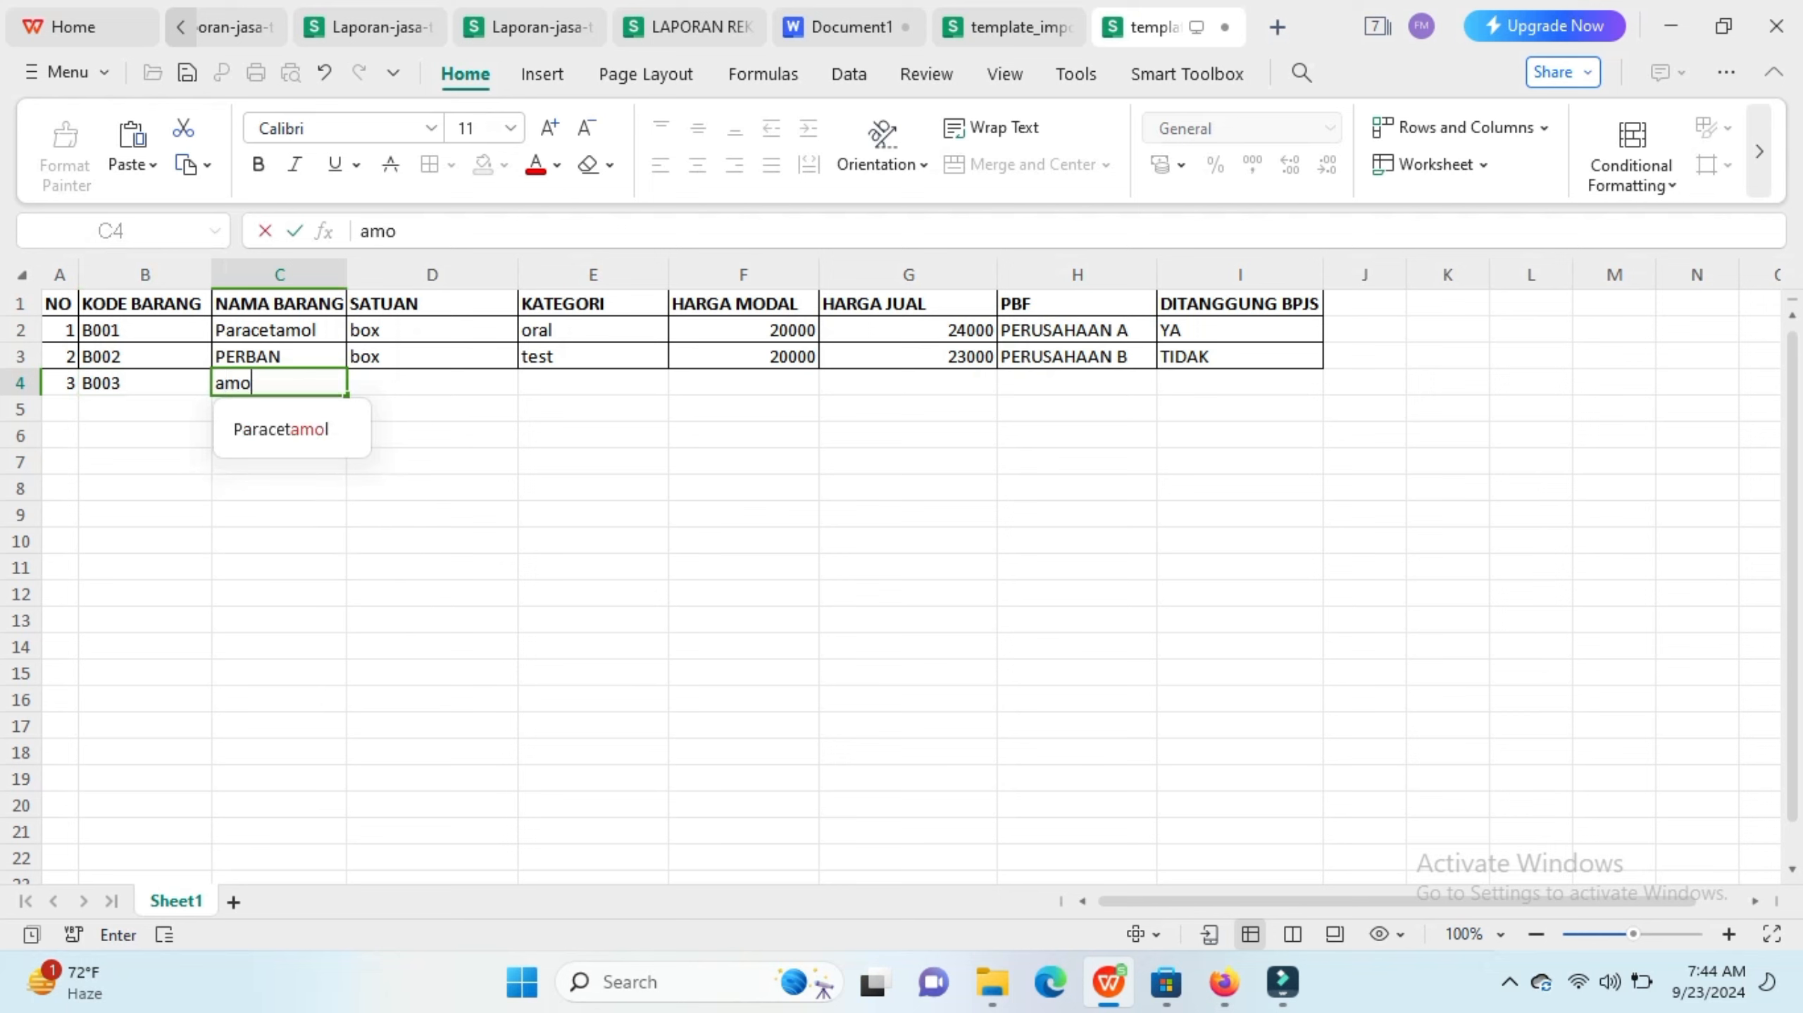
text(xilin)
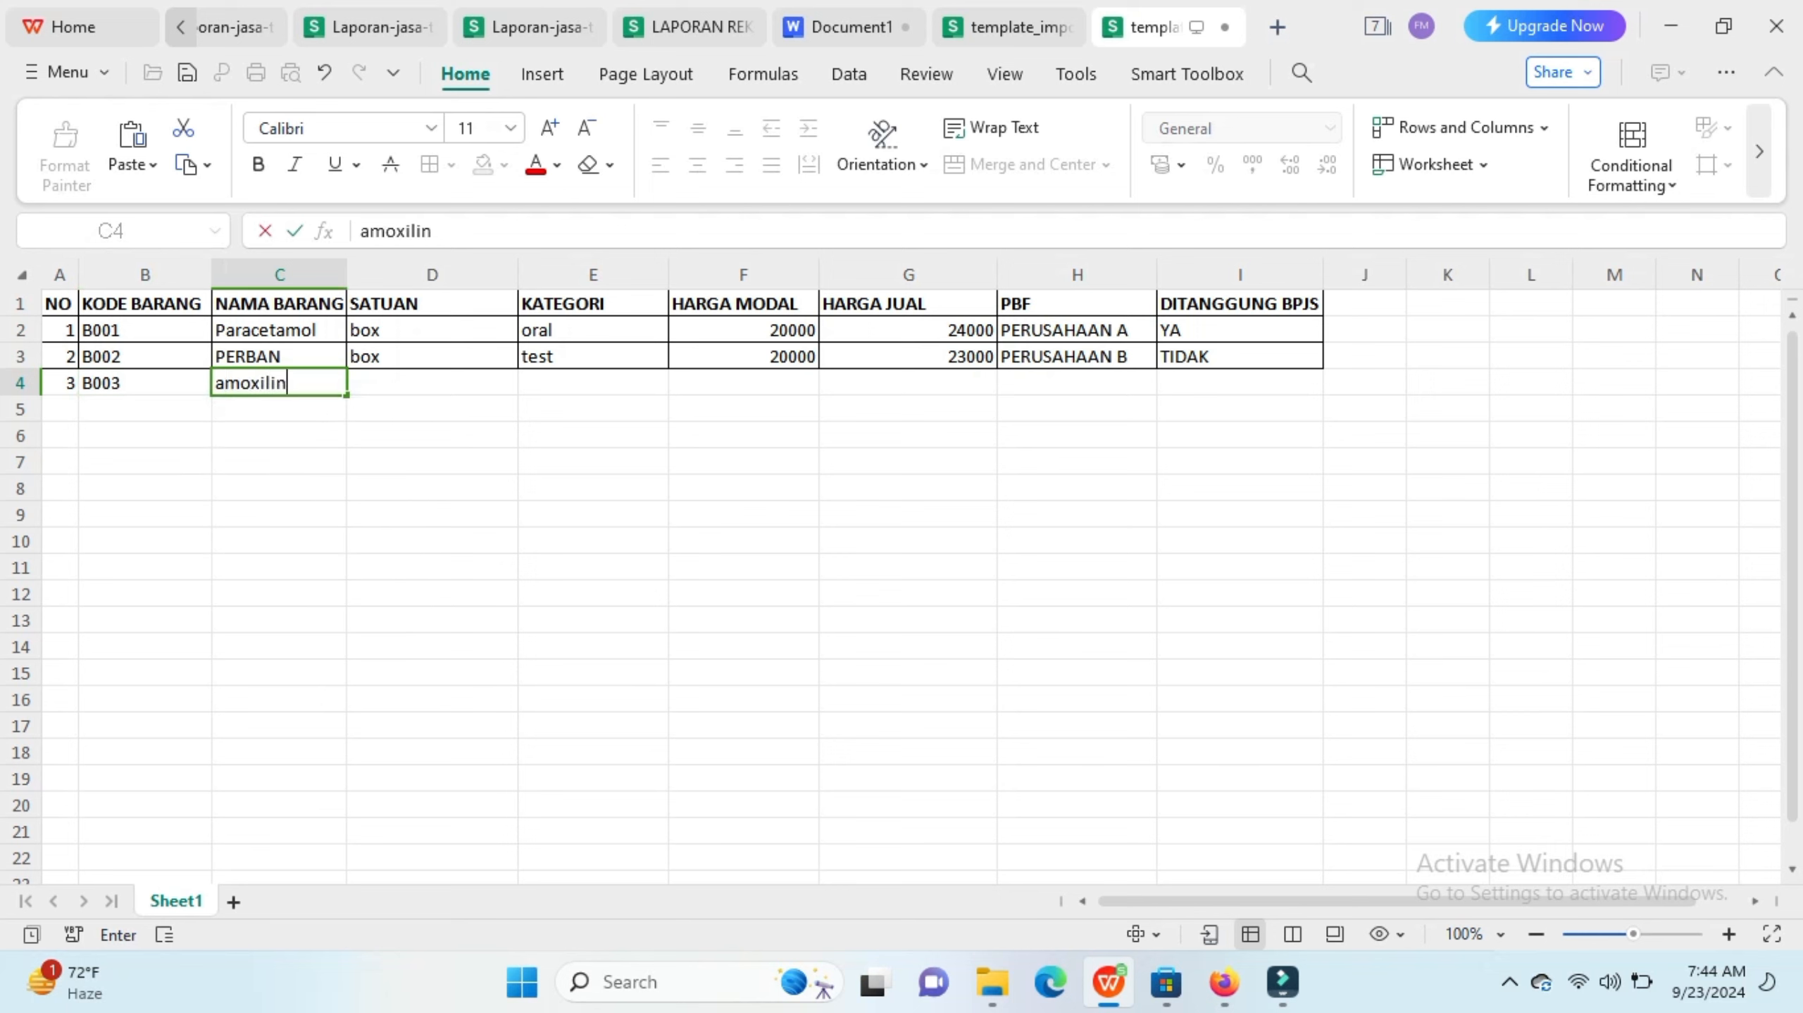
key(Tab)
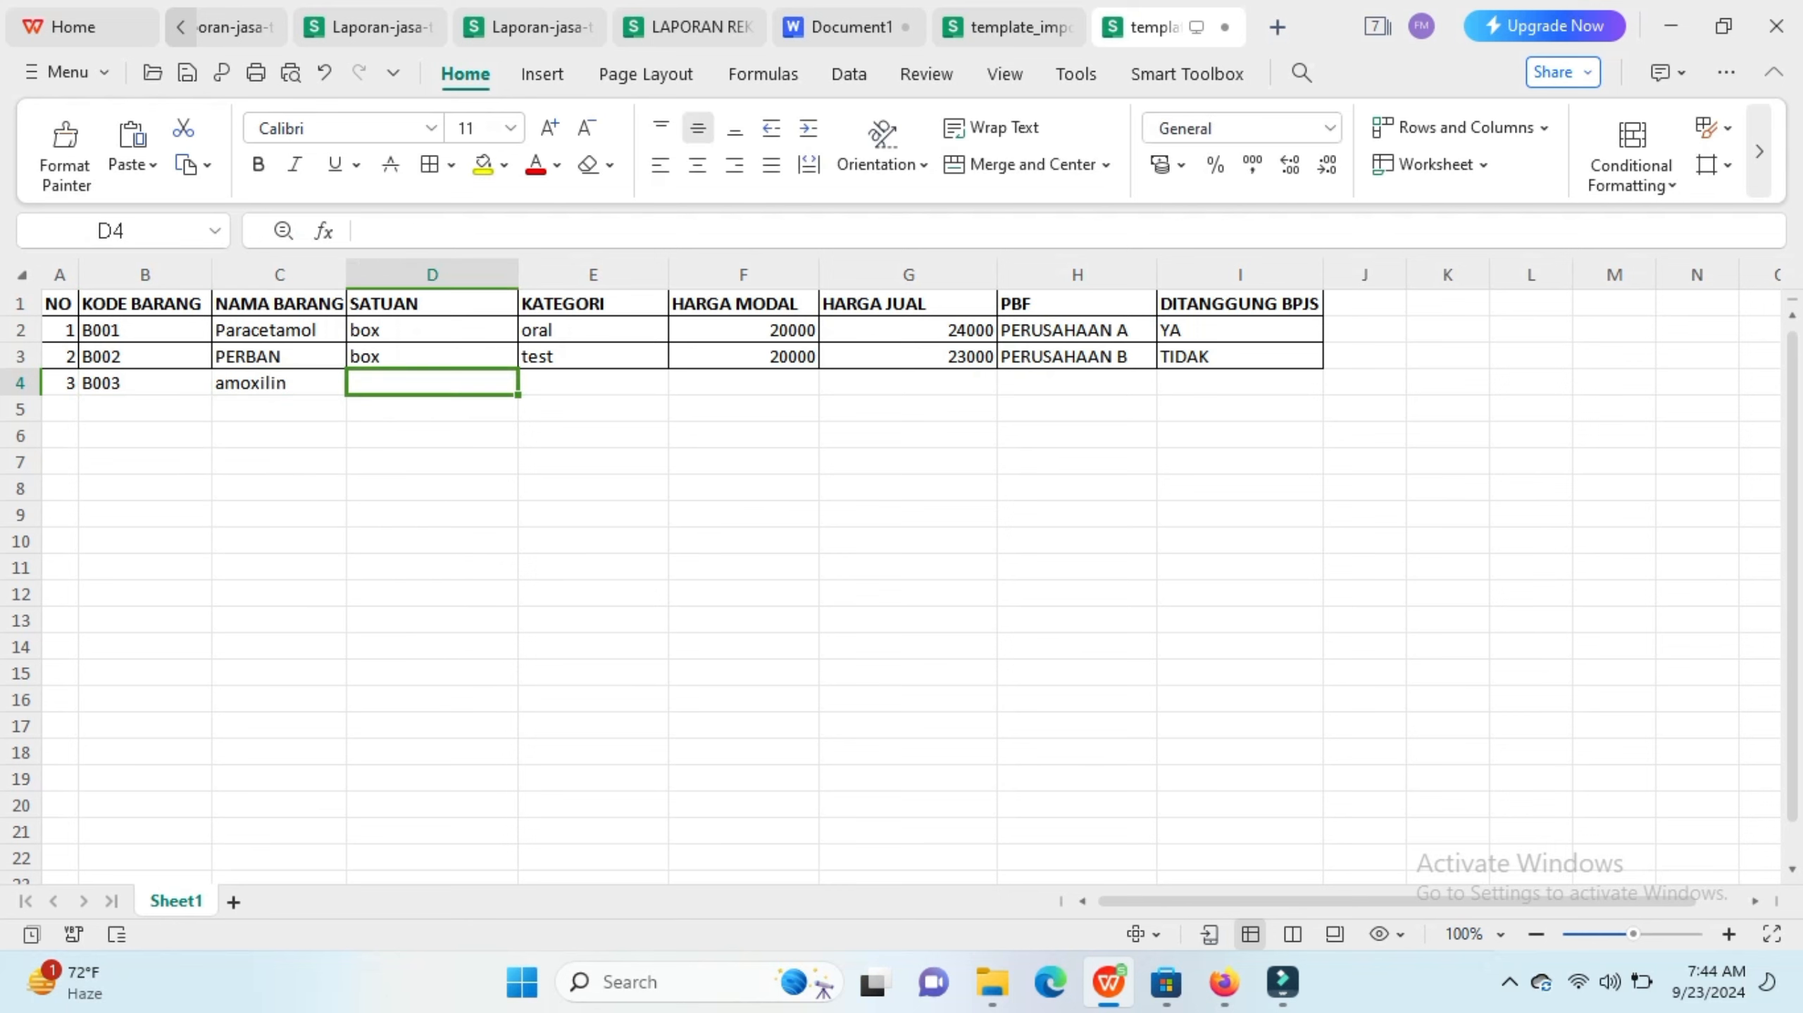
Step: Fill the new row with unit box, category test, cost price 15000 and selling price 18000
text(box)
key(Tab)
text(test)
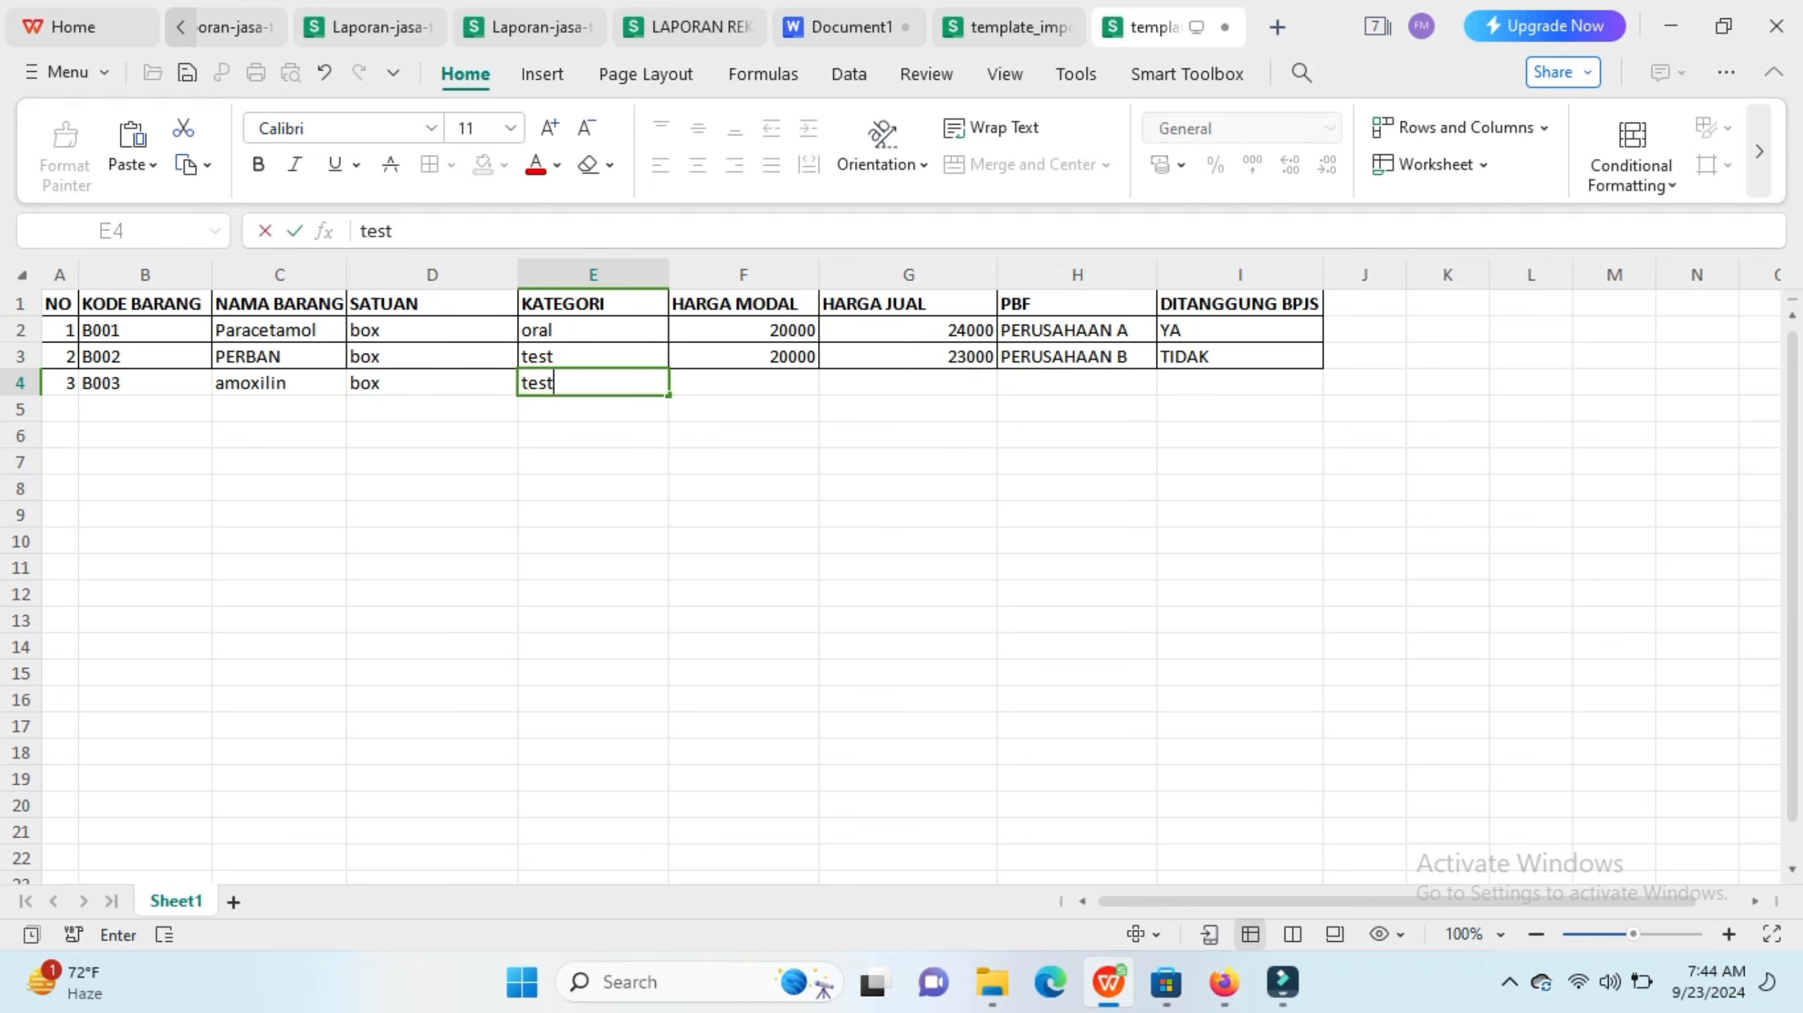
key(Tab)
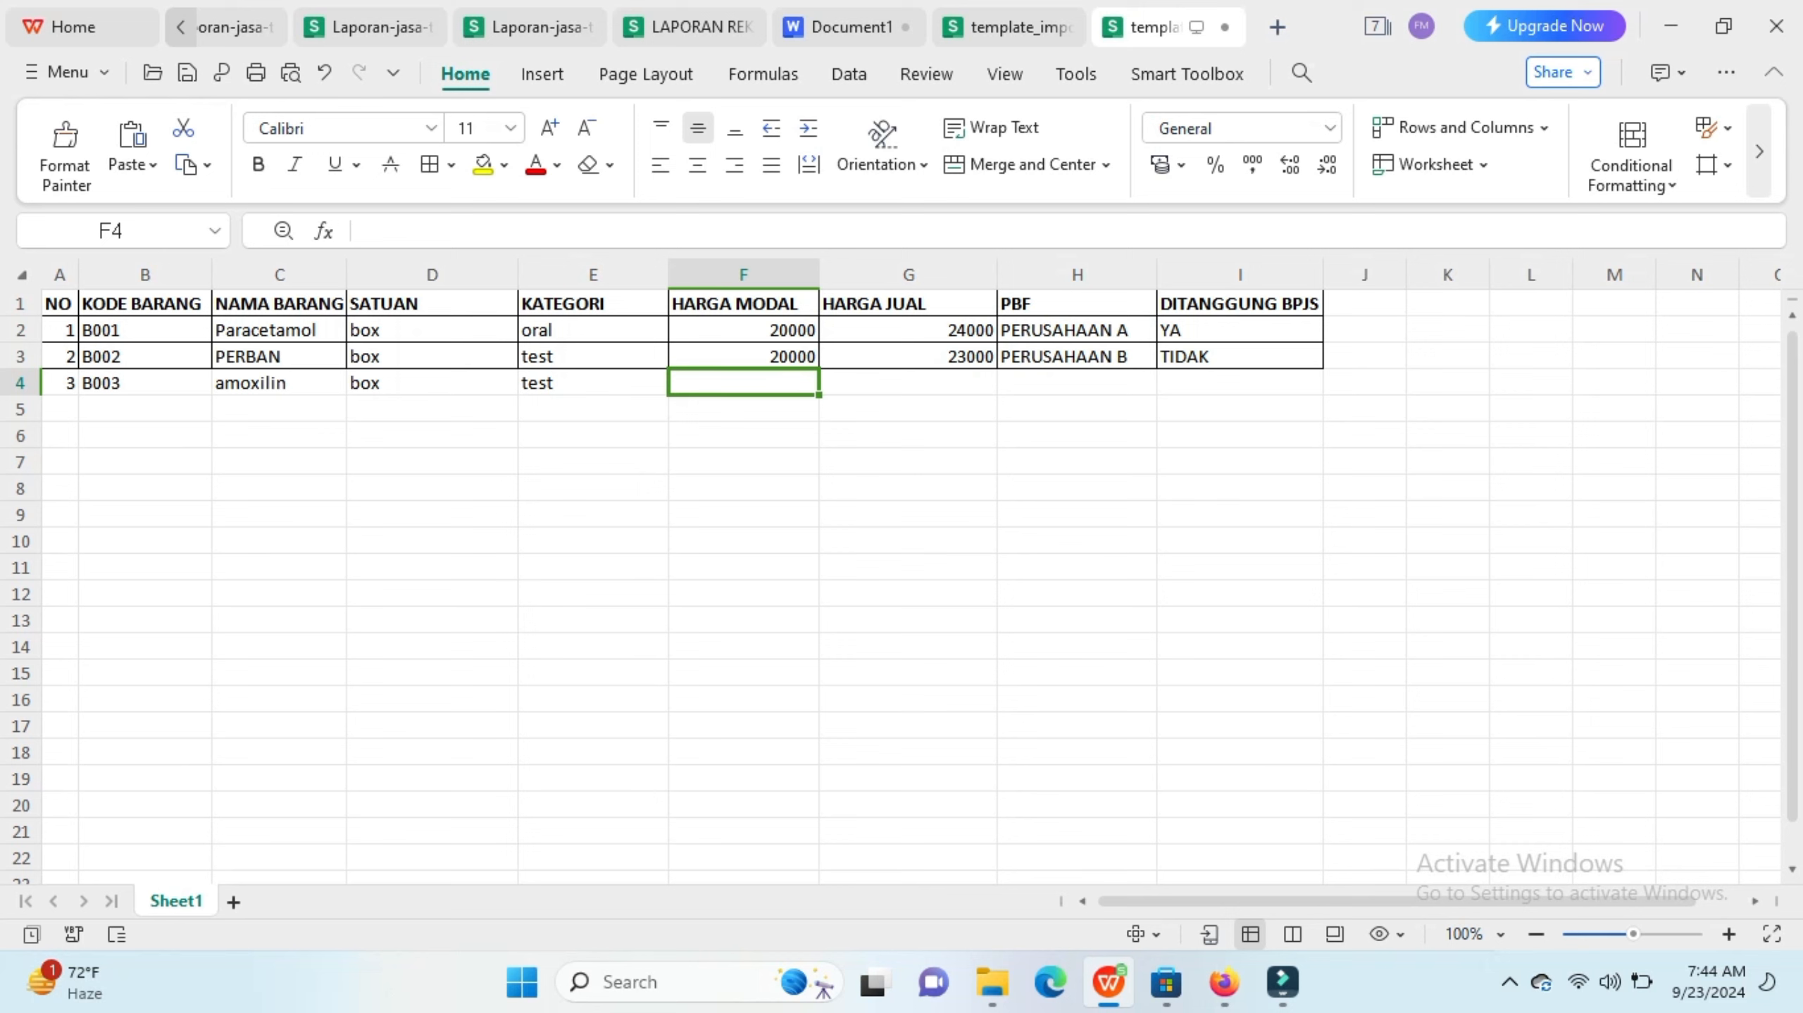
text(150000)
key(BackSpace)
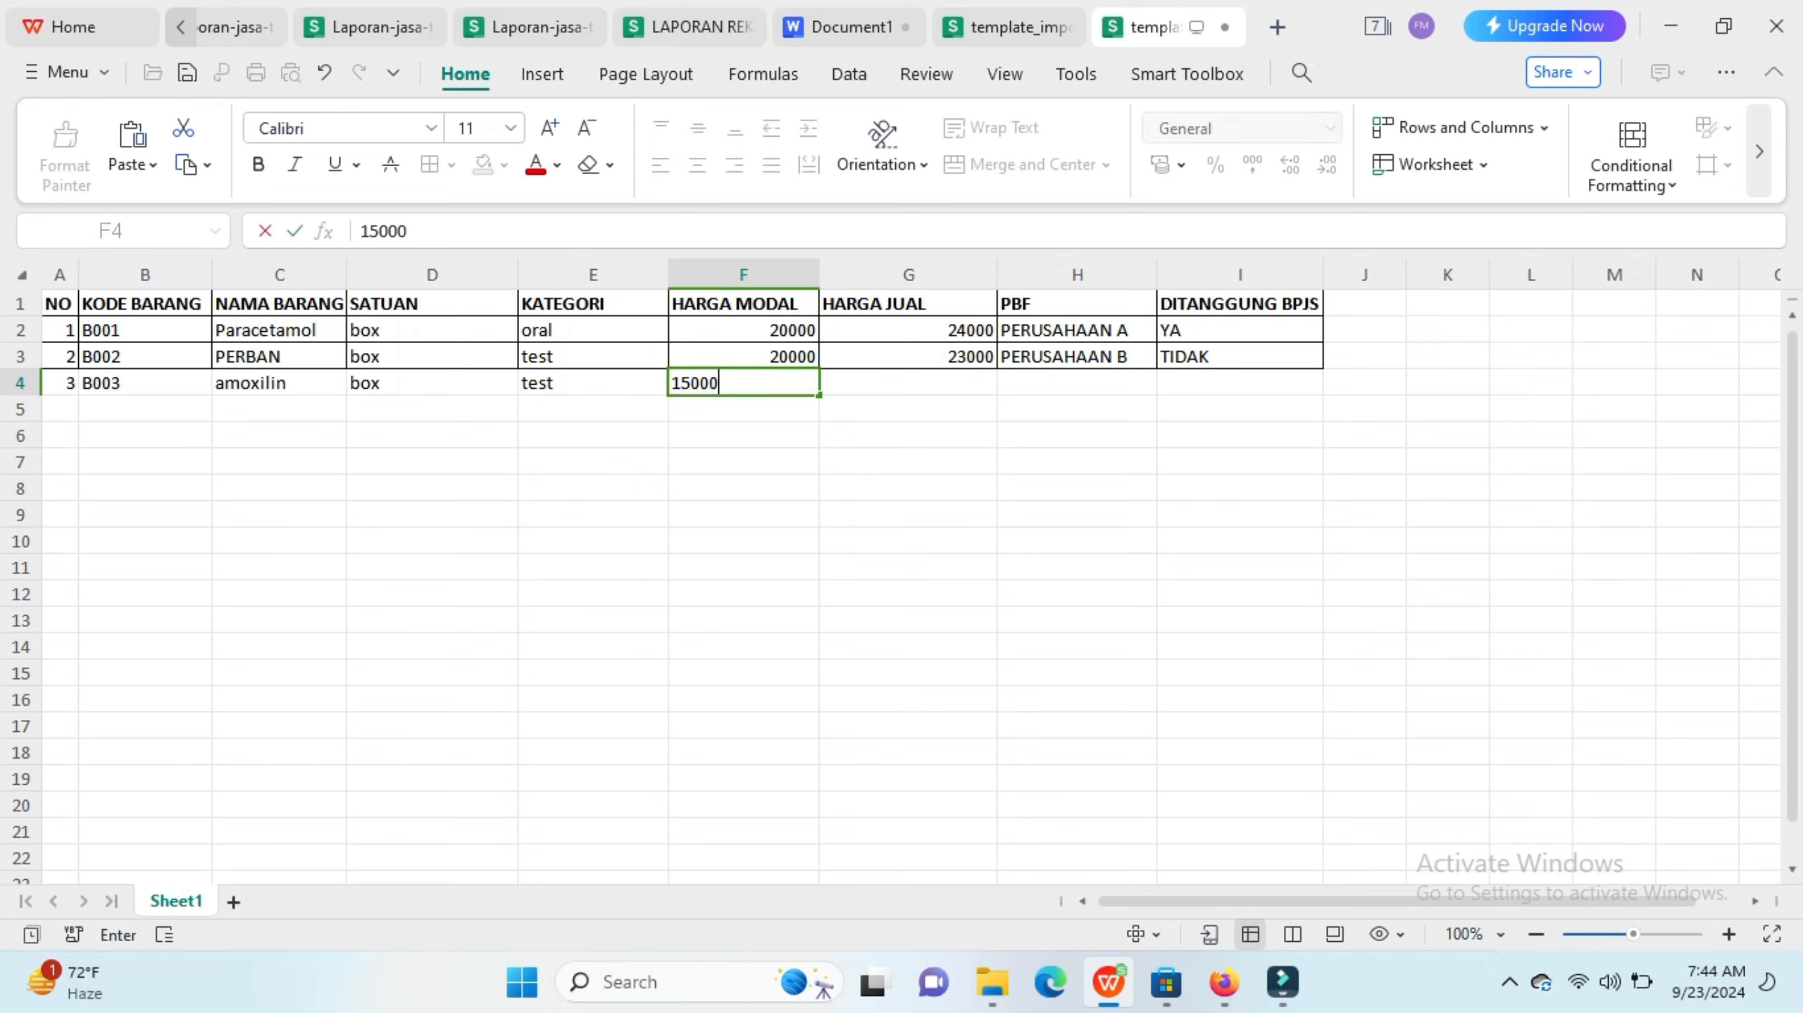
click(908, 356)
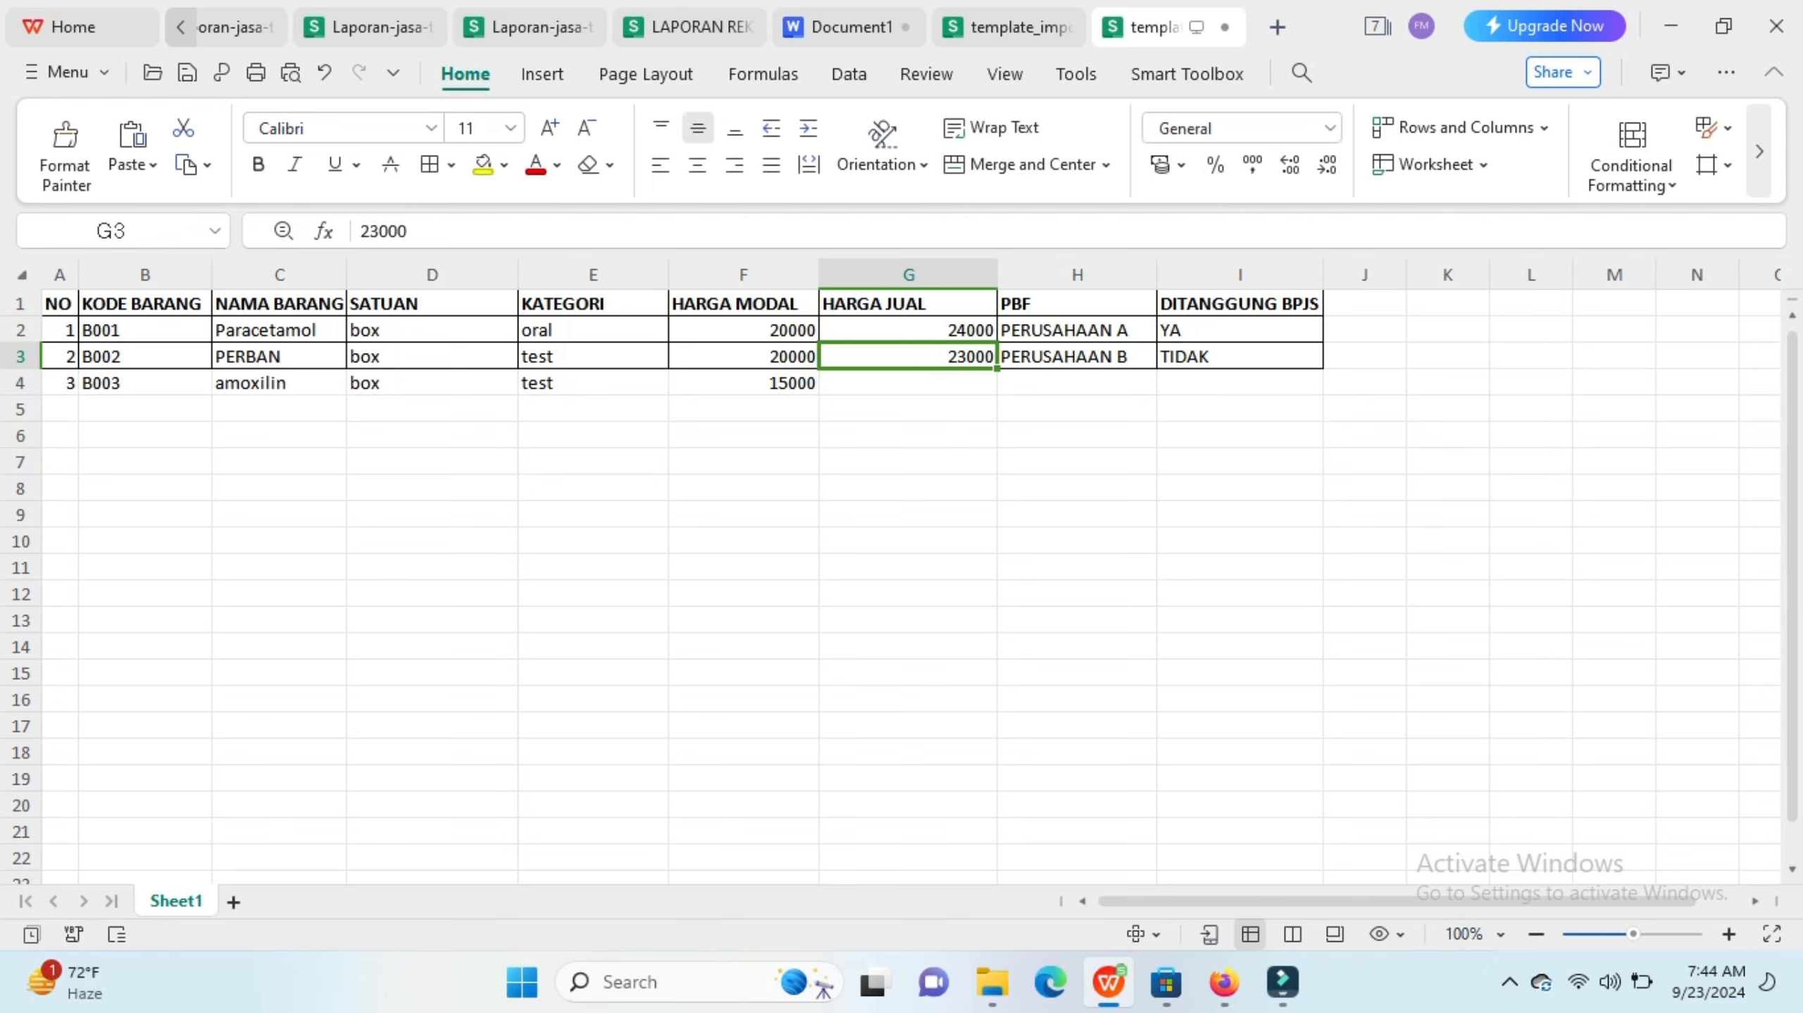
click(908, 383)
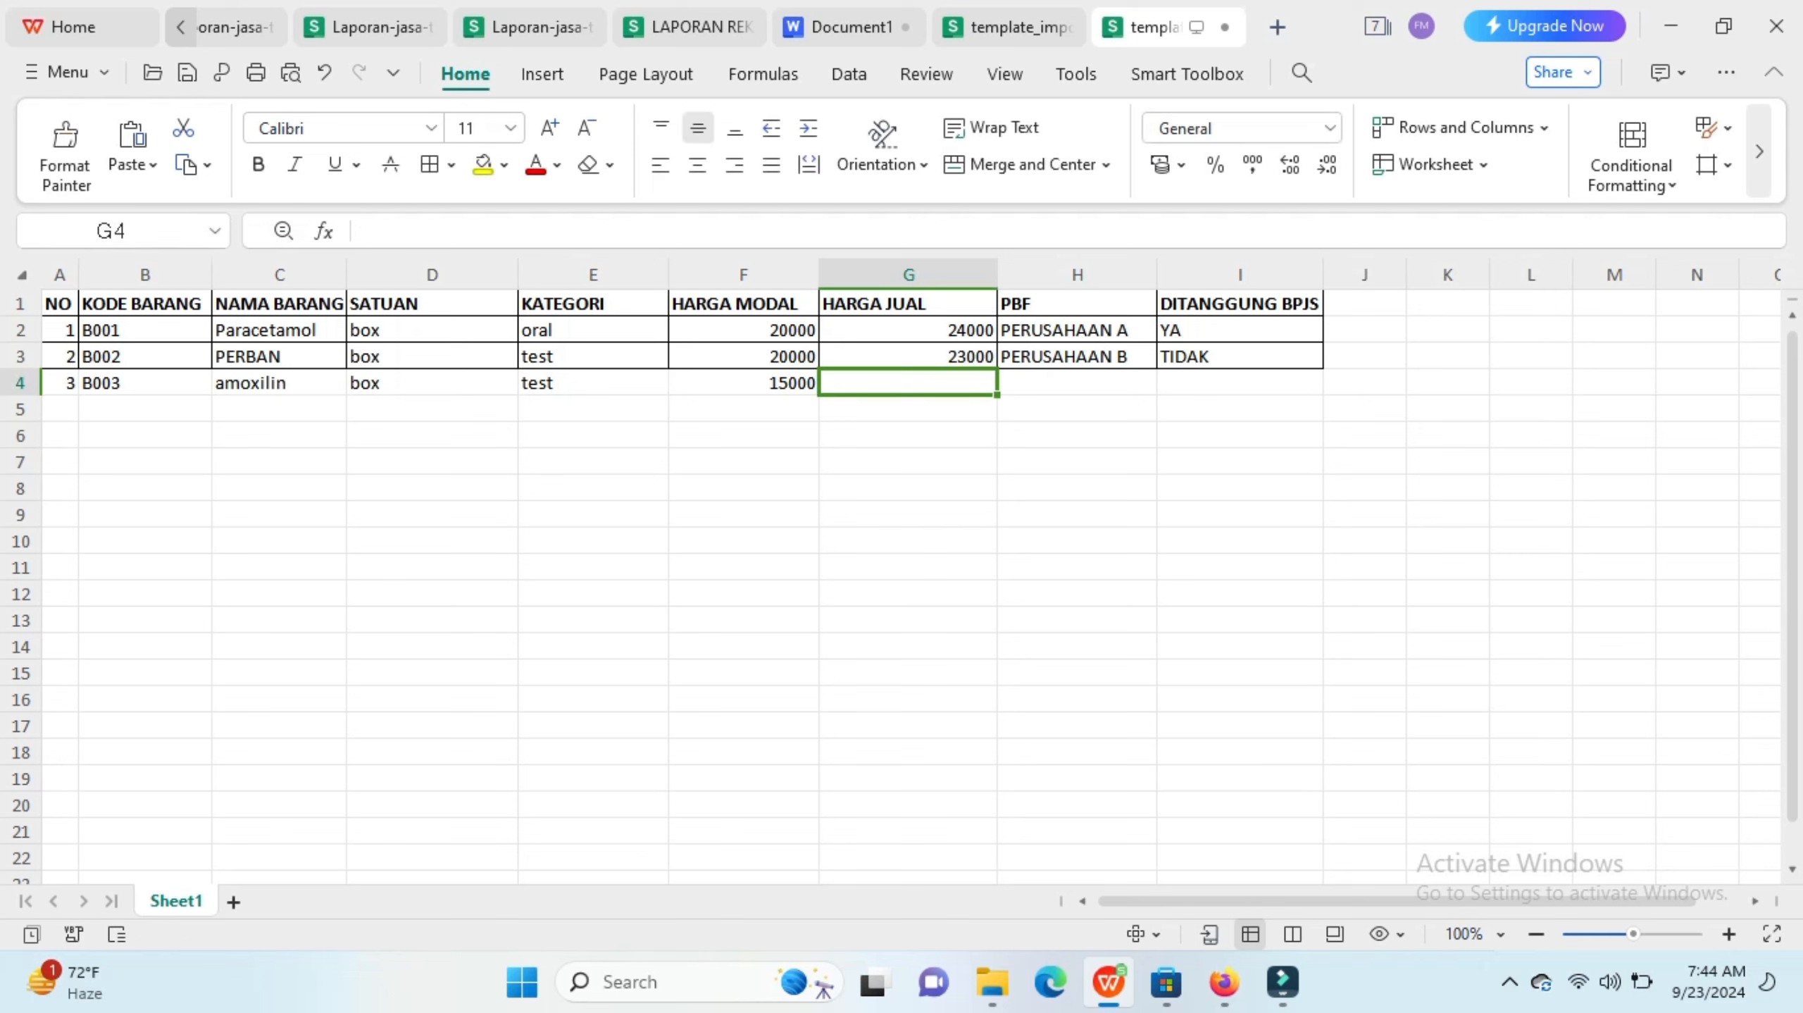
text(18000)
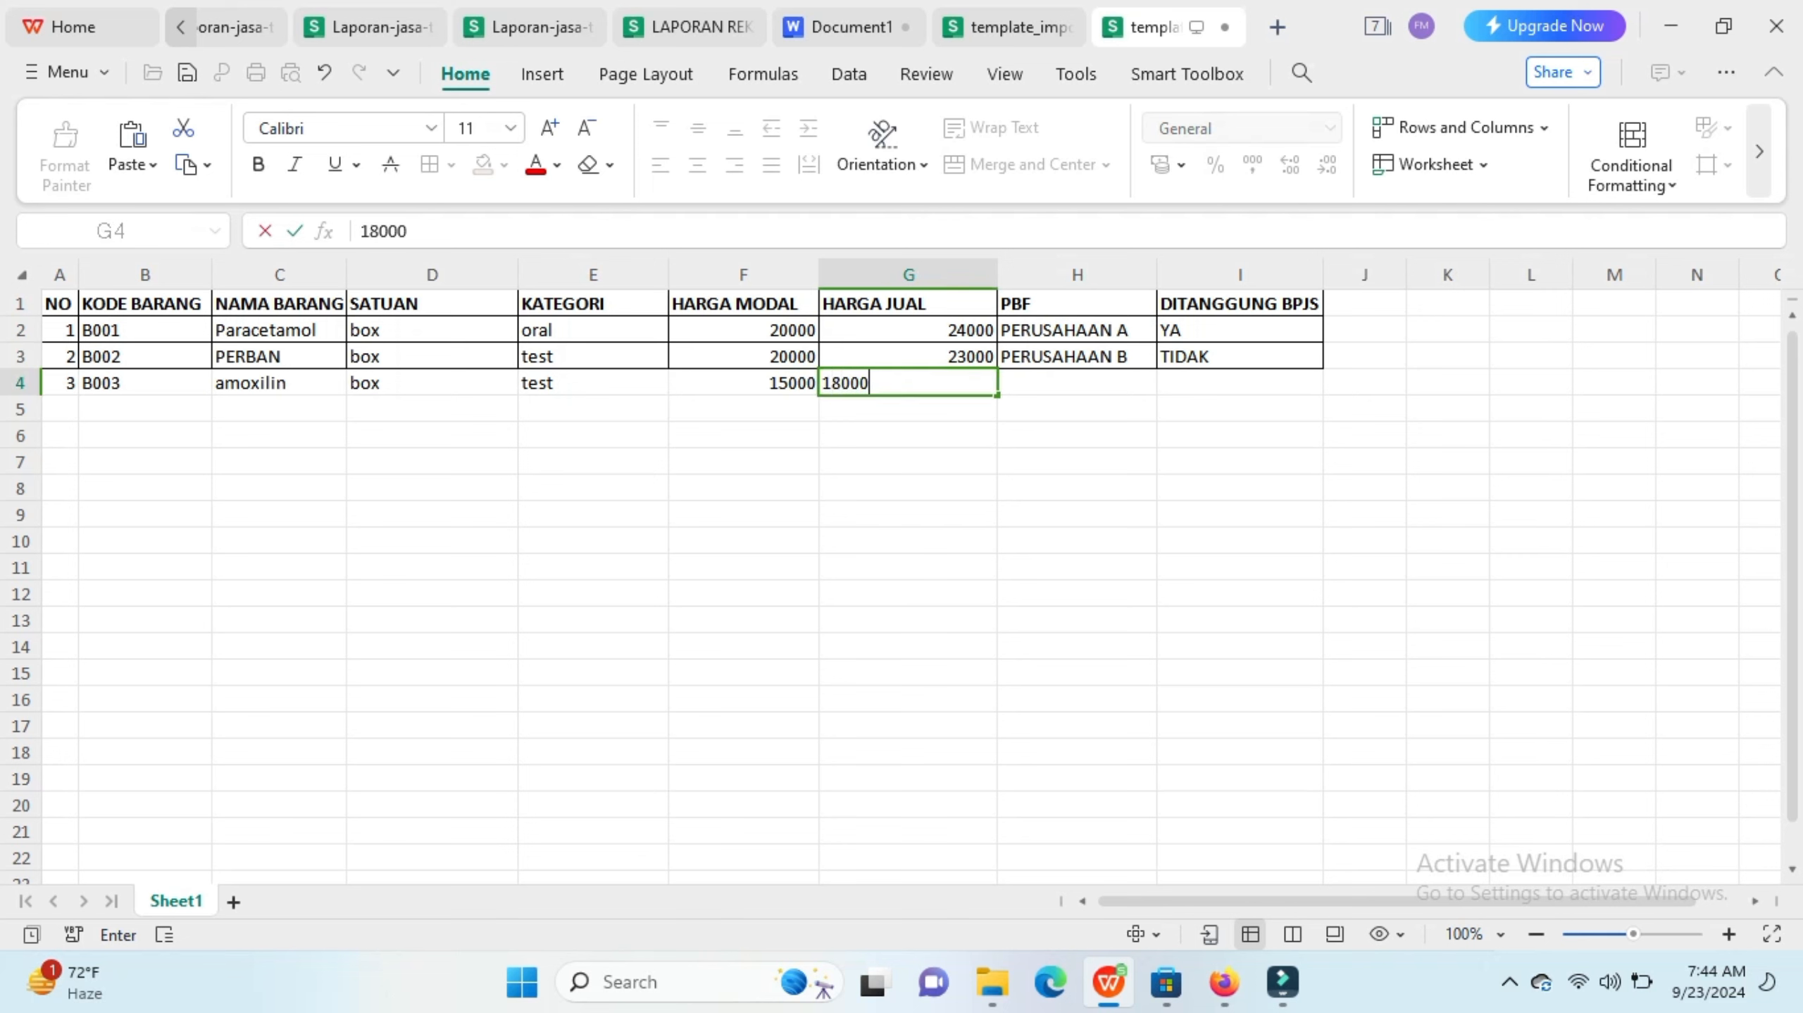
key(Tab)
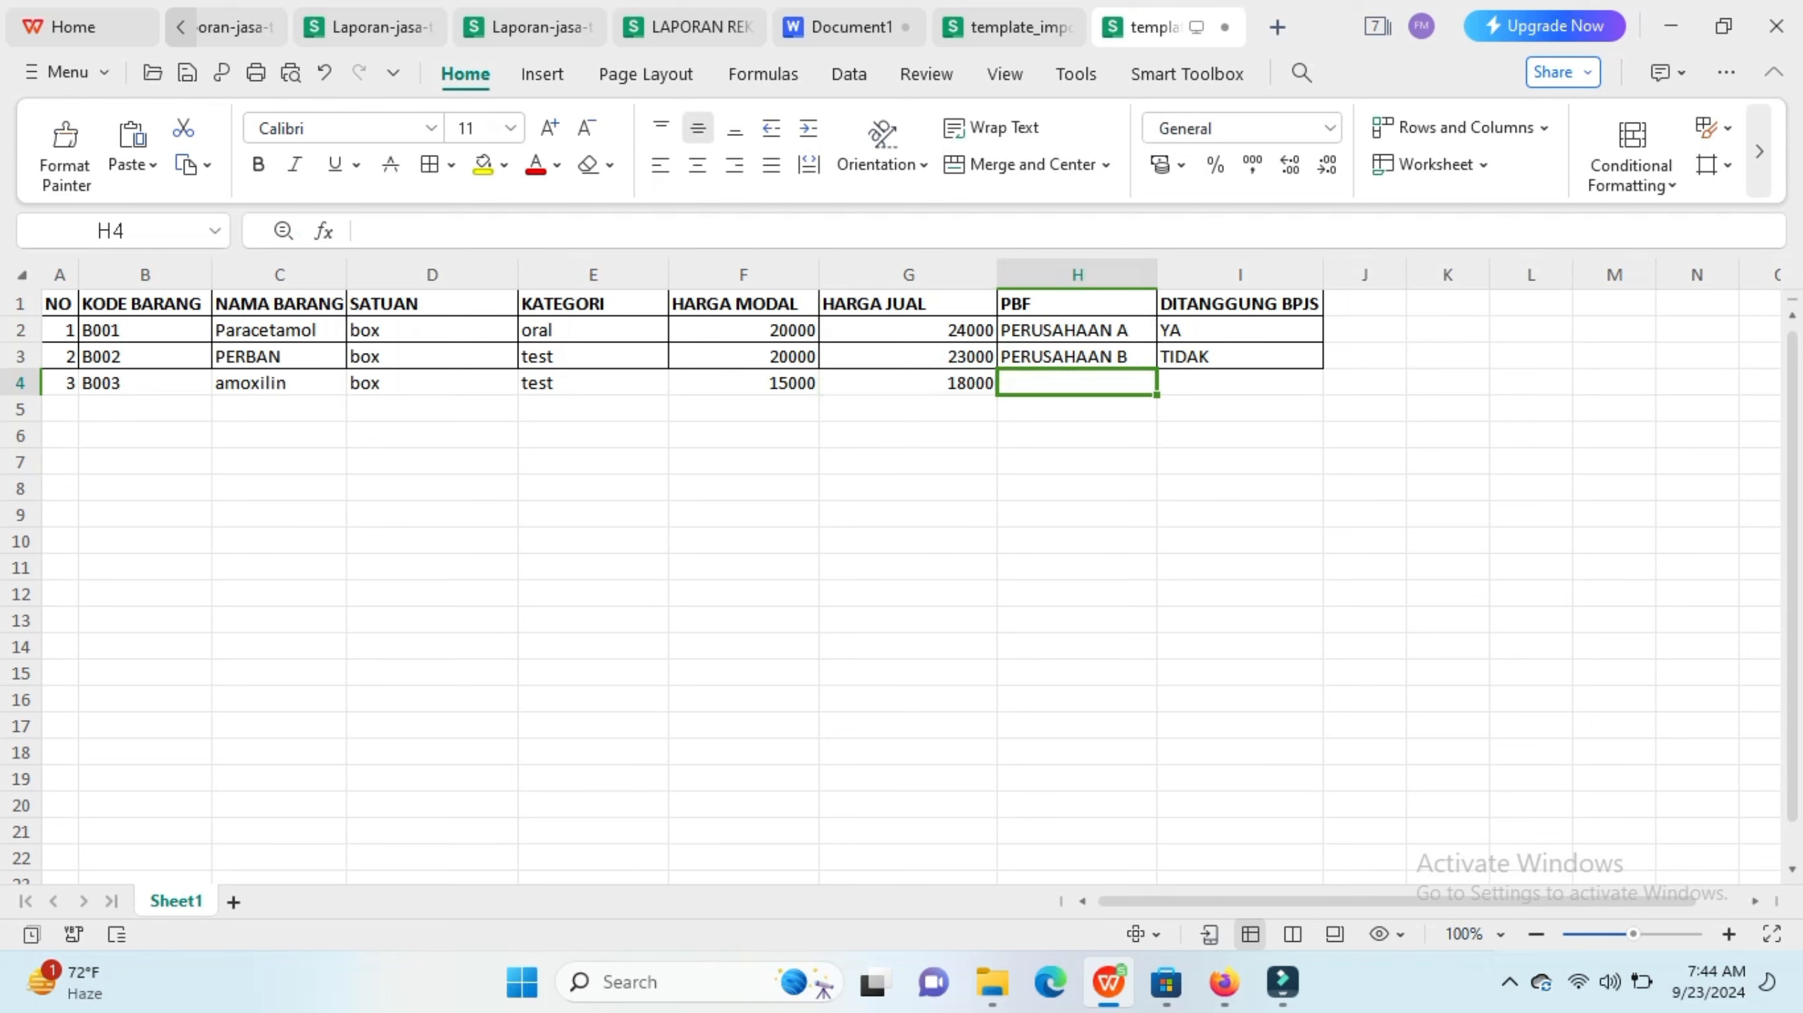
Step: Set the new row's PBF to PERUSAHAAN C
text(P)
key(Down)
key(Down)
key(Down)
key(Return)
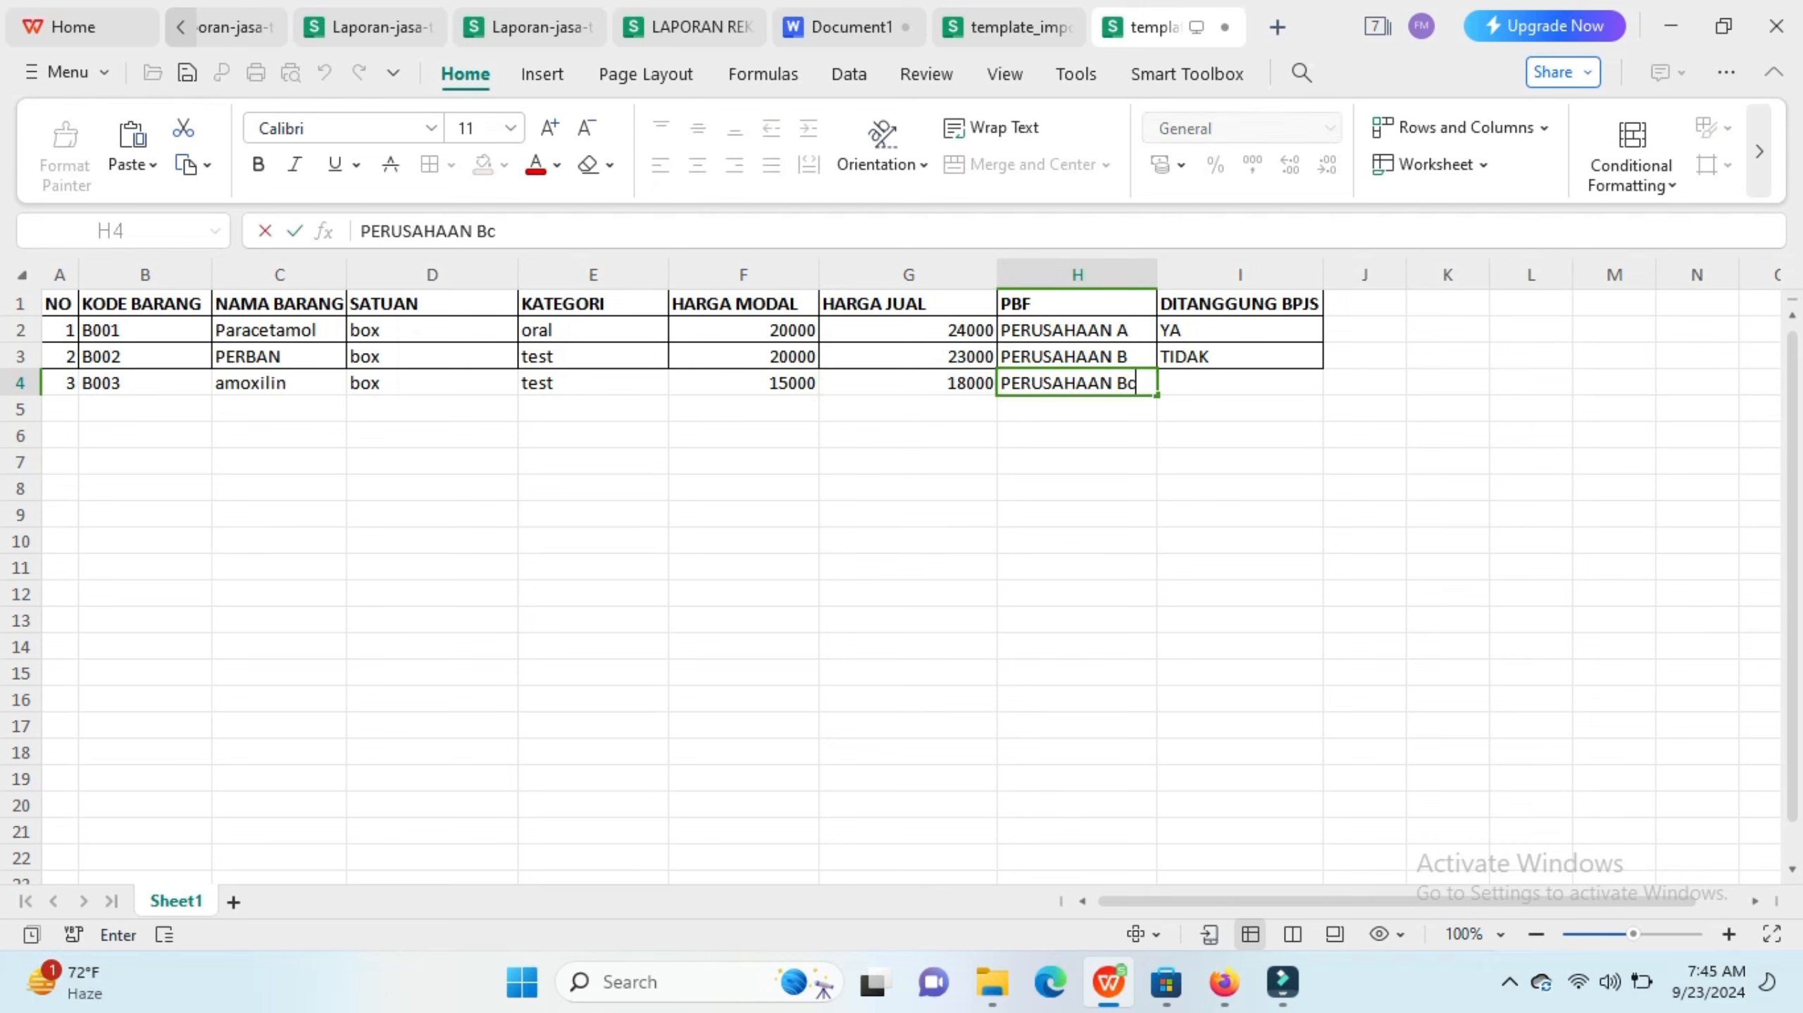
key(BackSpace)
text(C)
key(Tab)
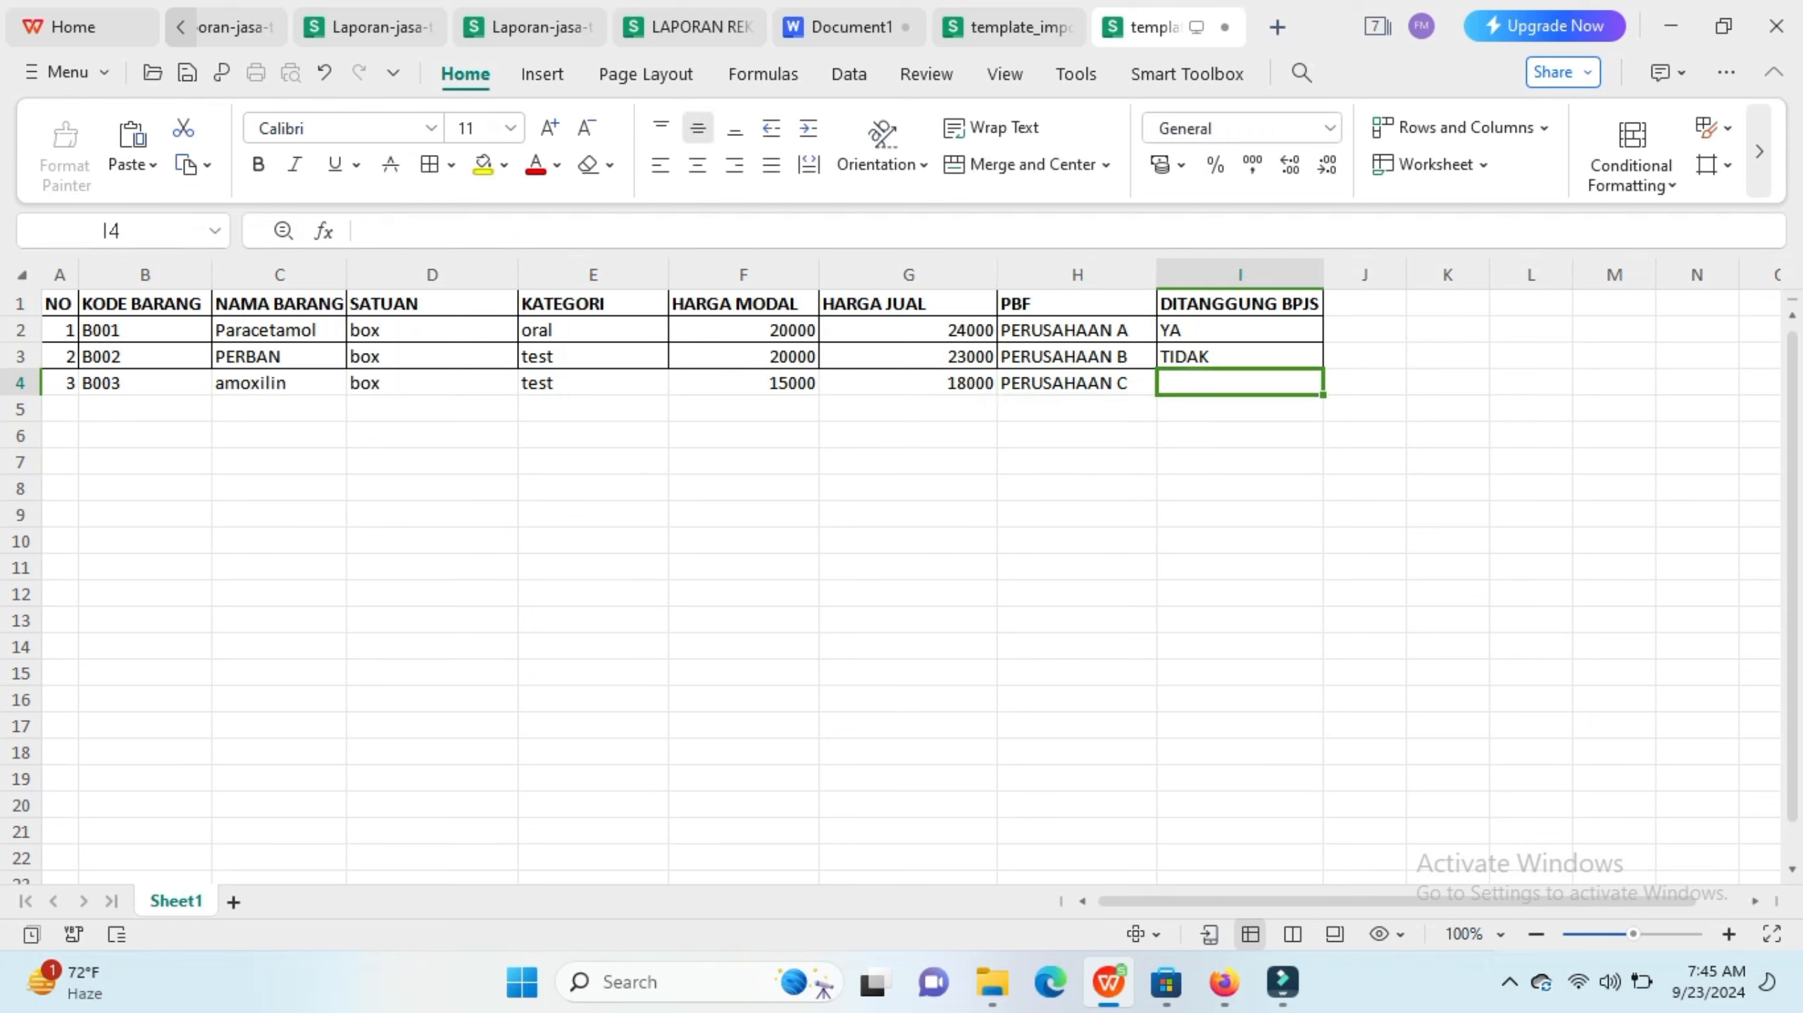
Step: Set BPJS coverage to YA for the new row and change the PERBAN row's coverage to YA
text(YA)
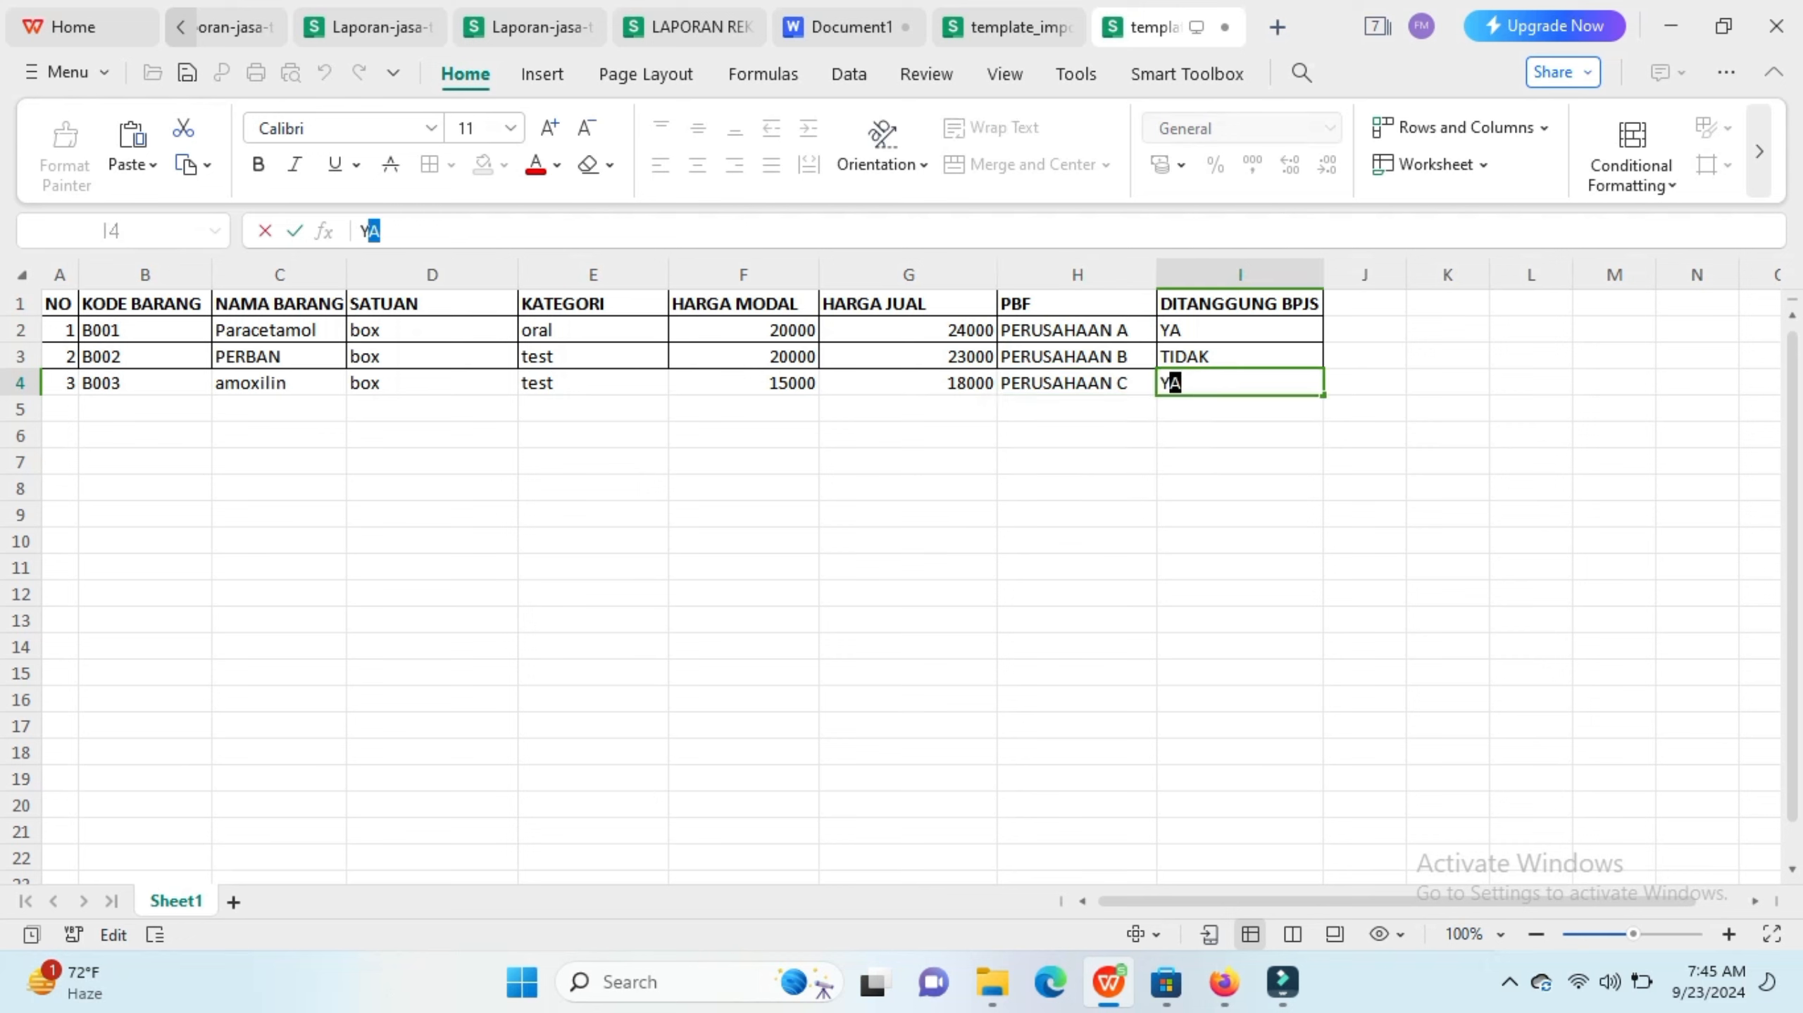
key(Up)
key(F2)
key(BackSpace)
key(BackSpace)
key(BackSpace)
key(BackSpace)
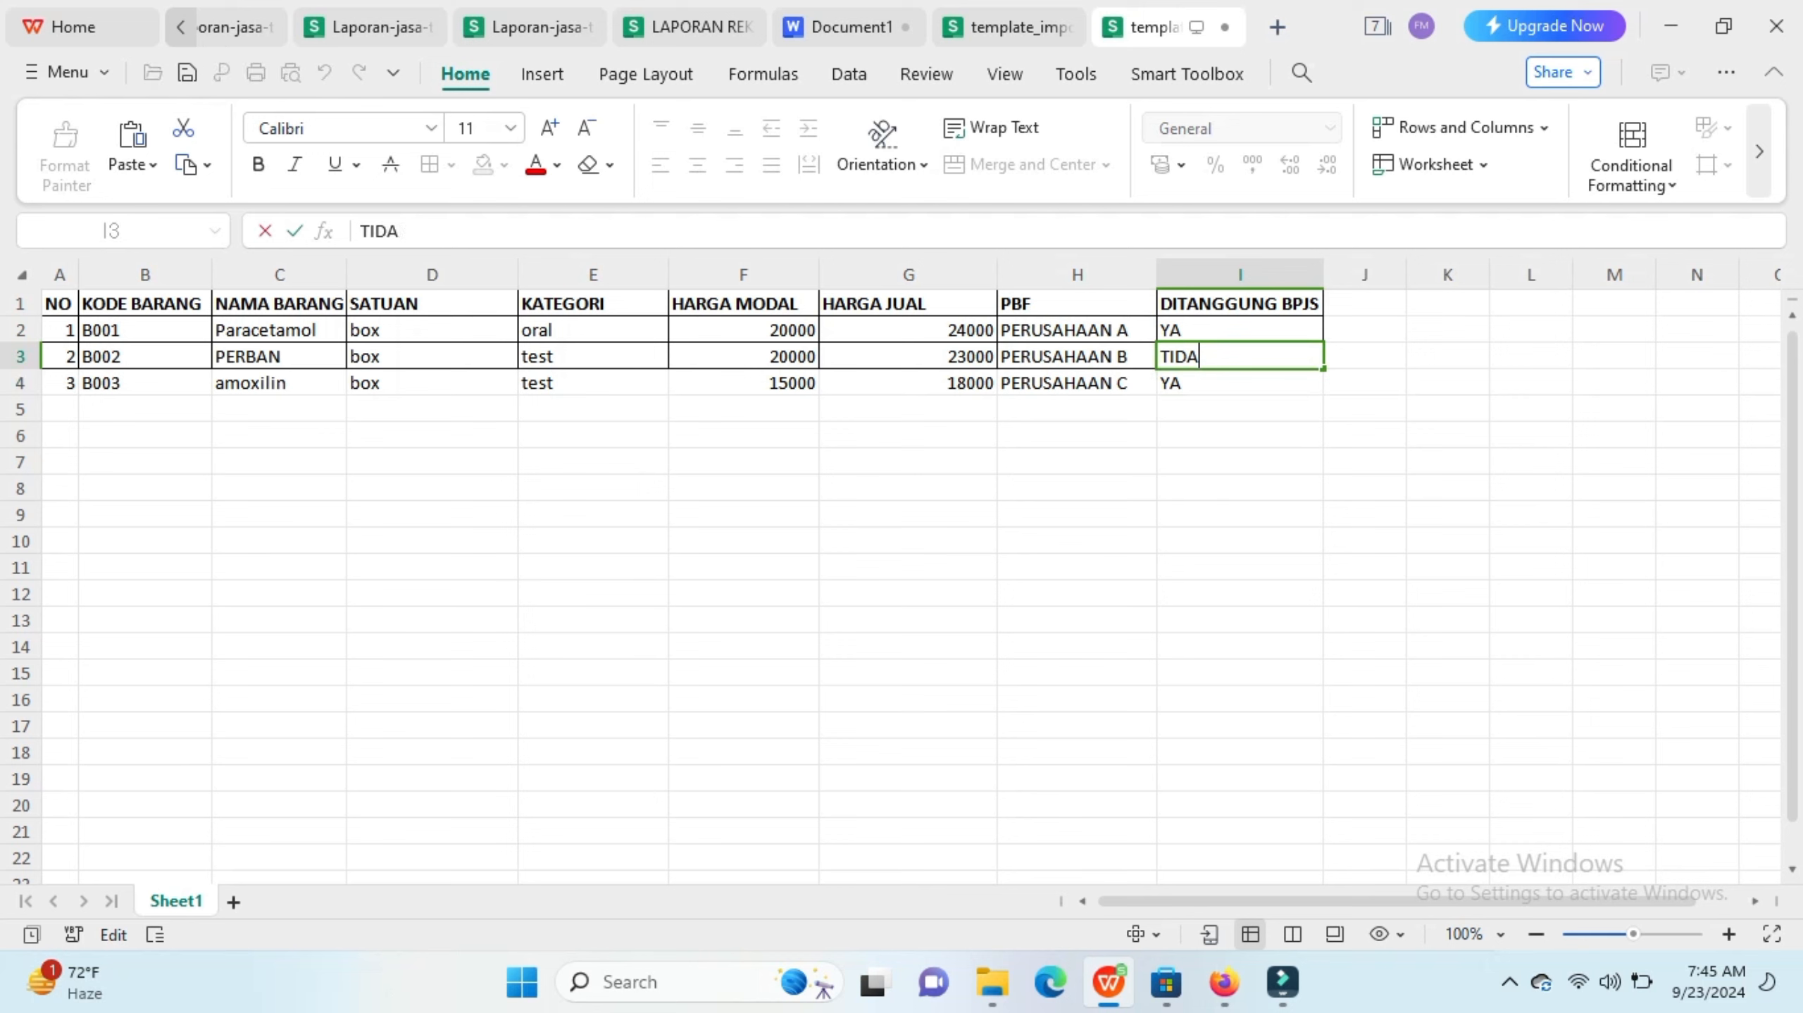
key(BackSpace)
text(YA)
Step: Save the filled template spreadsheet to the Desktop as barang 3.xlsx
click(142, 330)
click(142, 356)
click(141, 382)
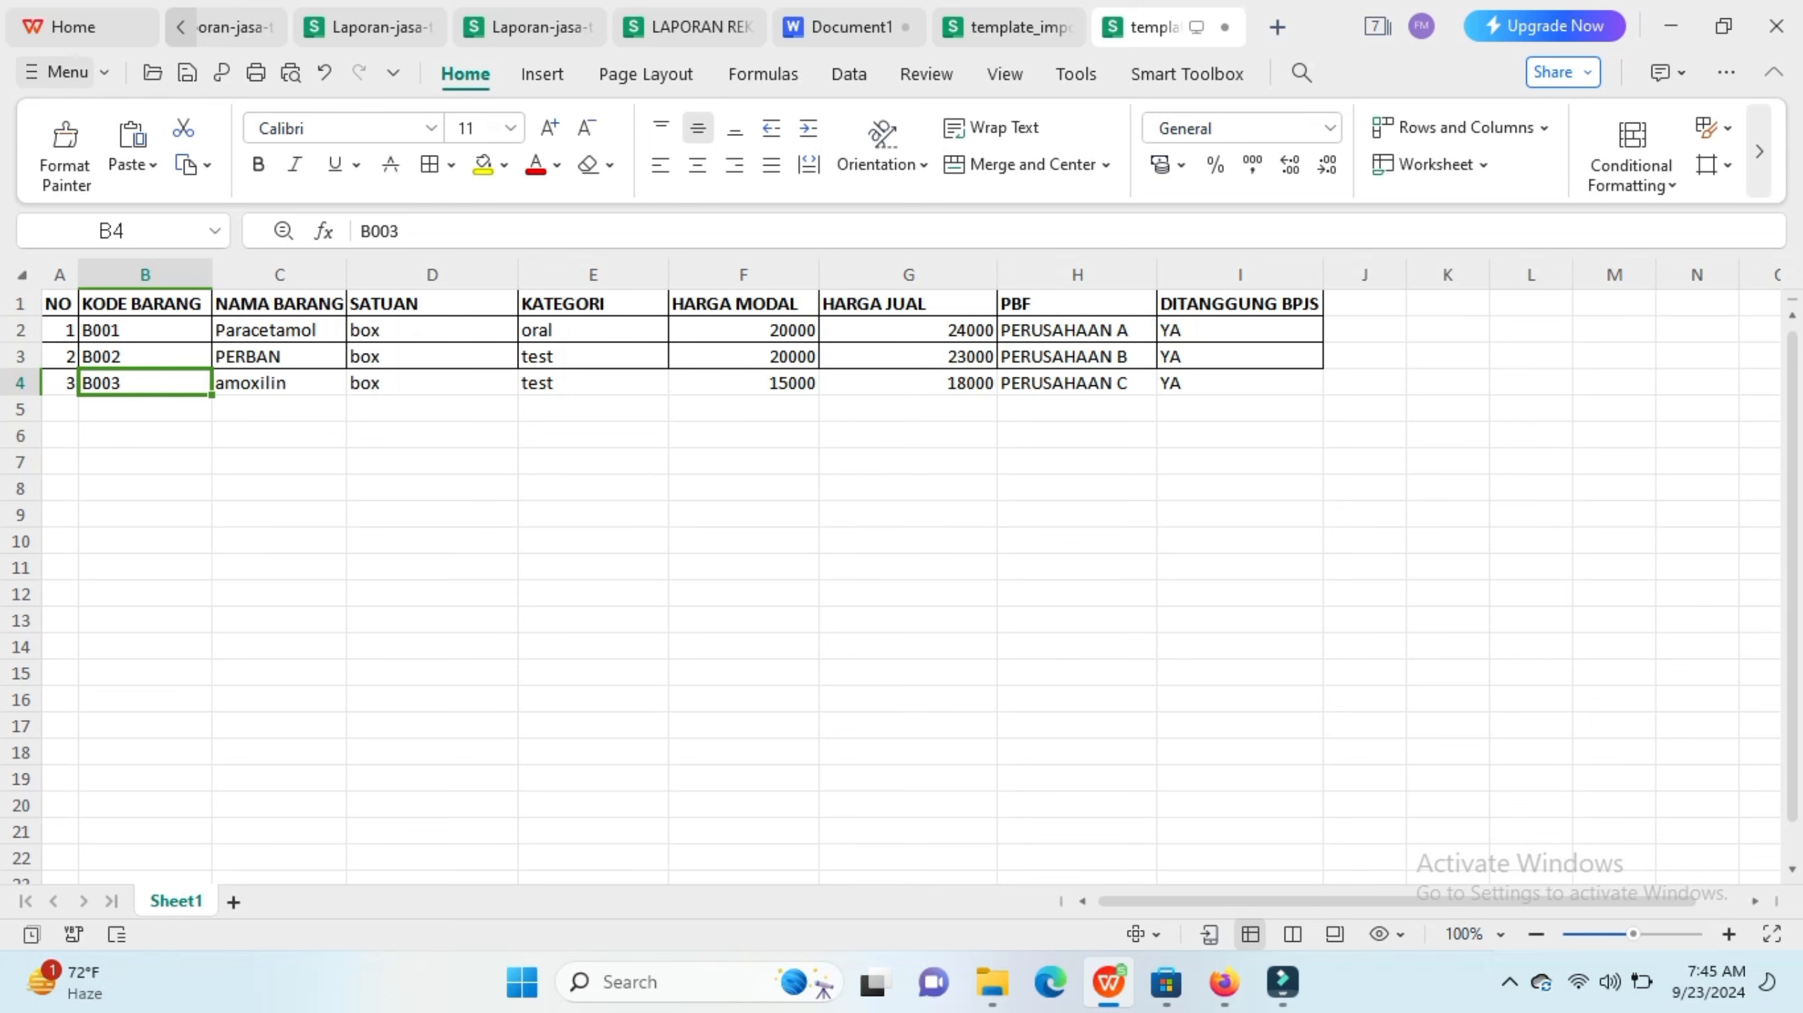
click(60, 72)
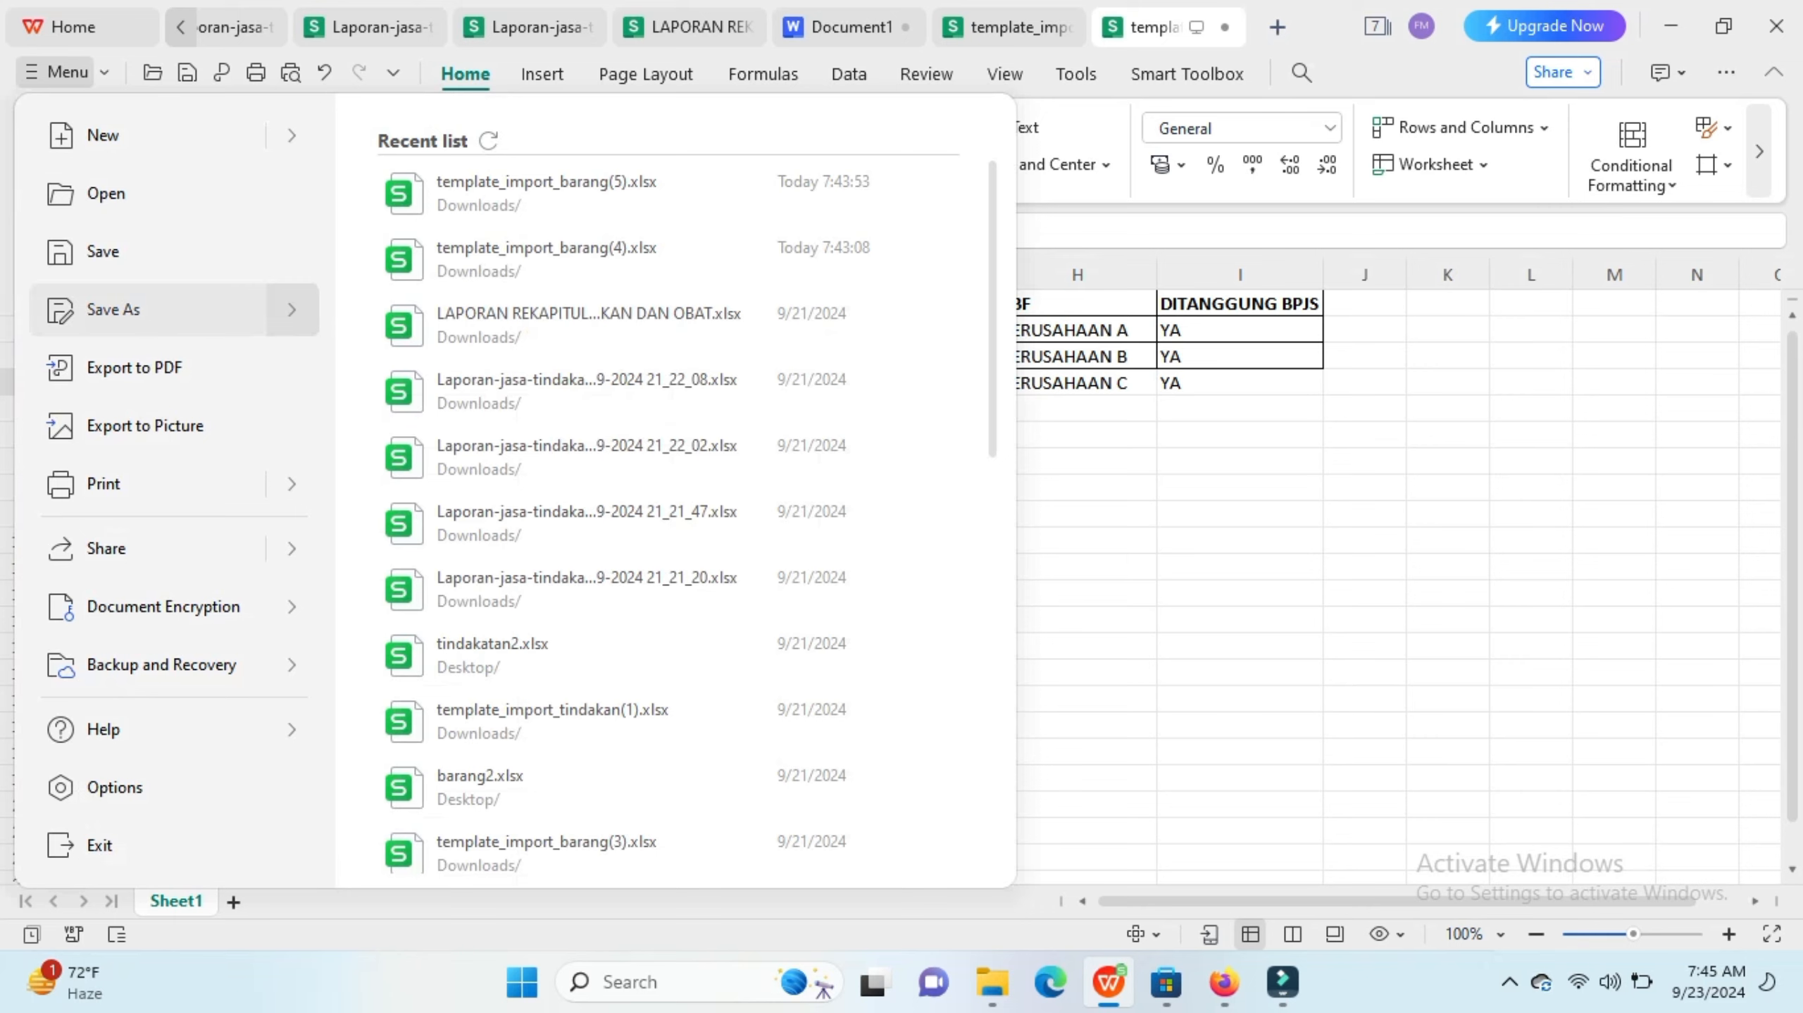
click(113, 309)
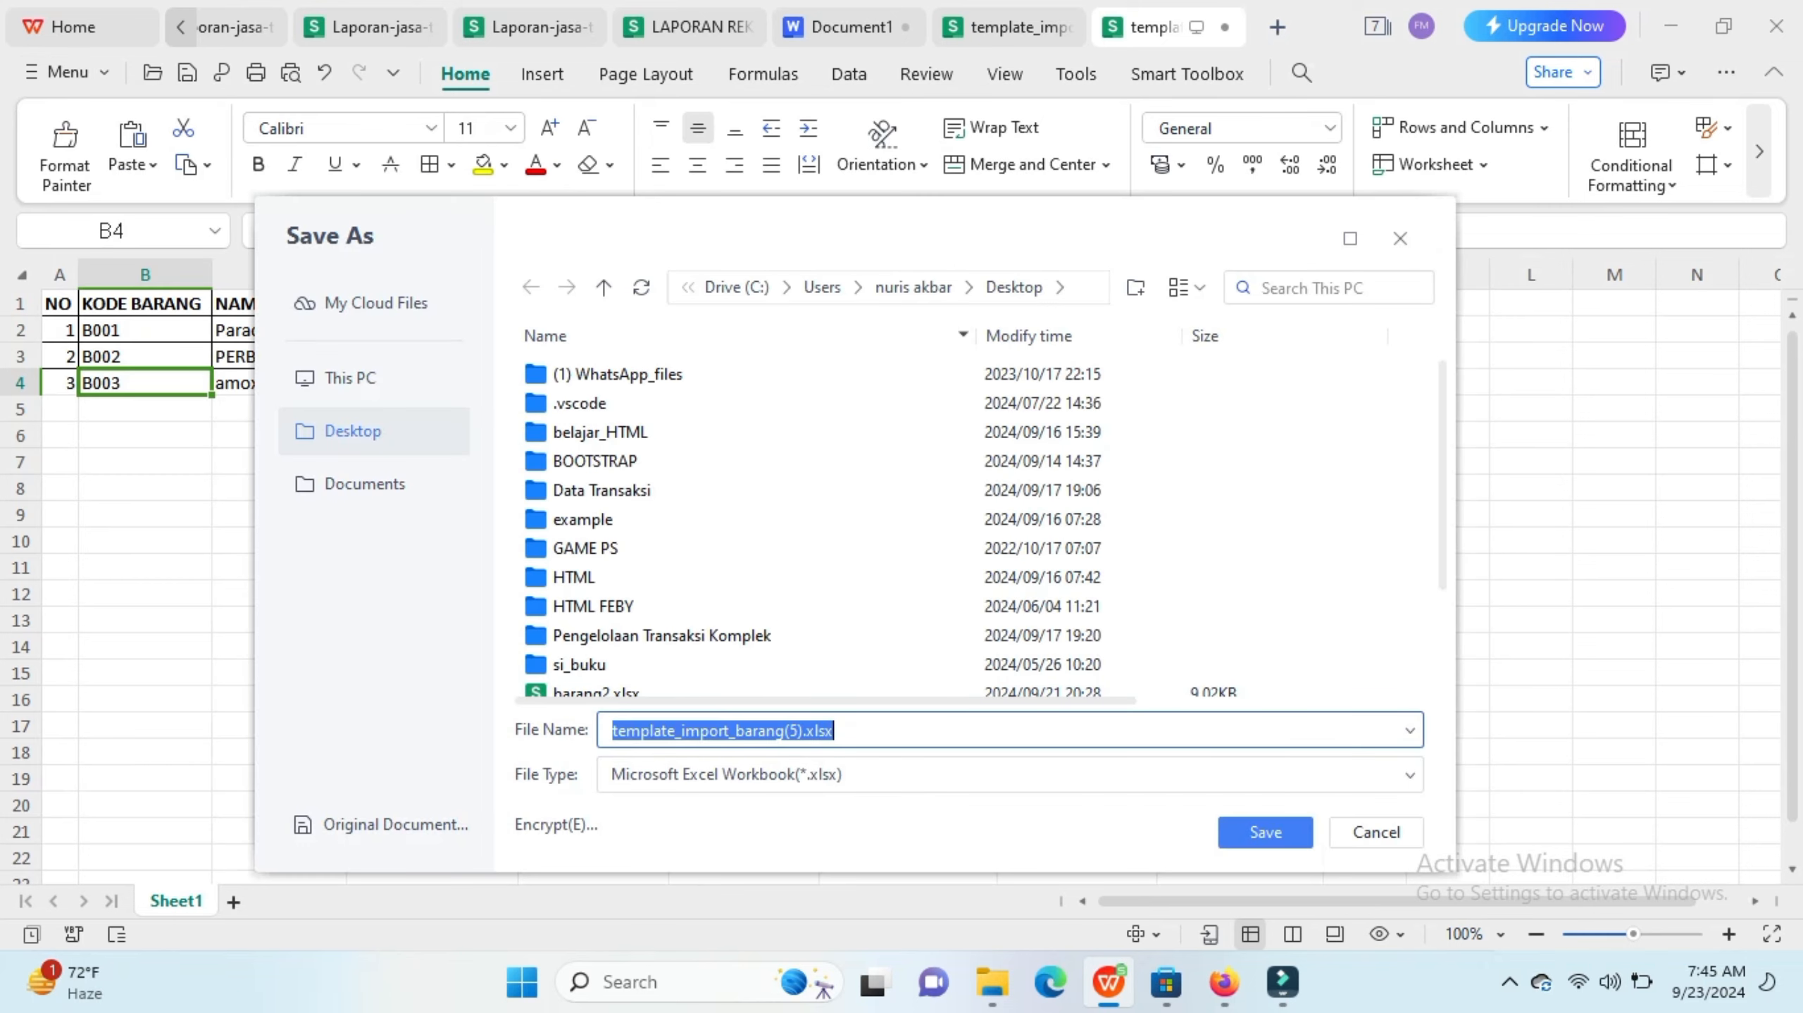
key(End)
key(shift+Left)
key(shift+Left)
key(shift+Left)
key(shift+Left)
key(shift+Left)
key(shift+Left)
key(shift+Left)
key(shift+Left)
key(shift+Left)
key(shift+Left)
key(shift+Left)
key(shift+Left)
key(shift+Left)
key(shift+Left)
key(shift+Left)
key(shift+Left)
key(shift+Left)
key(shift+Left)
key(shift+Left)
key(shift+Left)
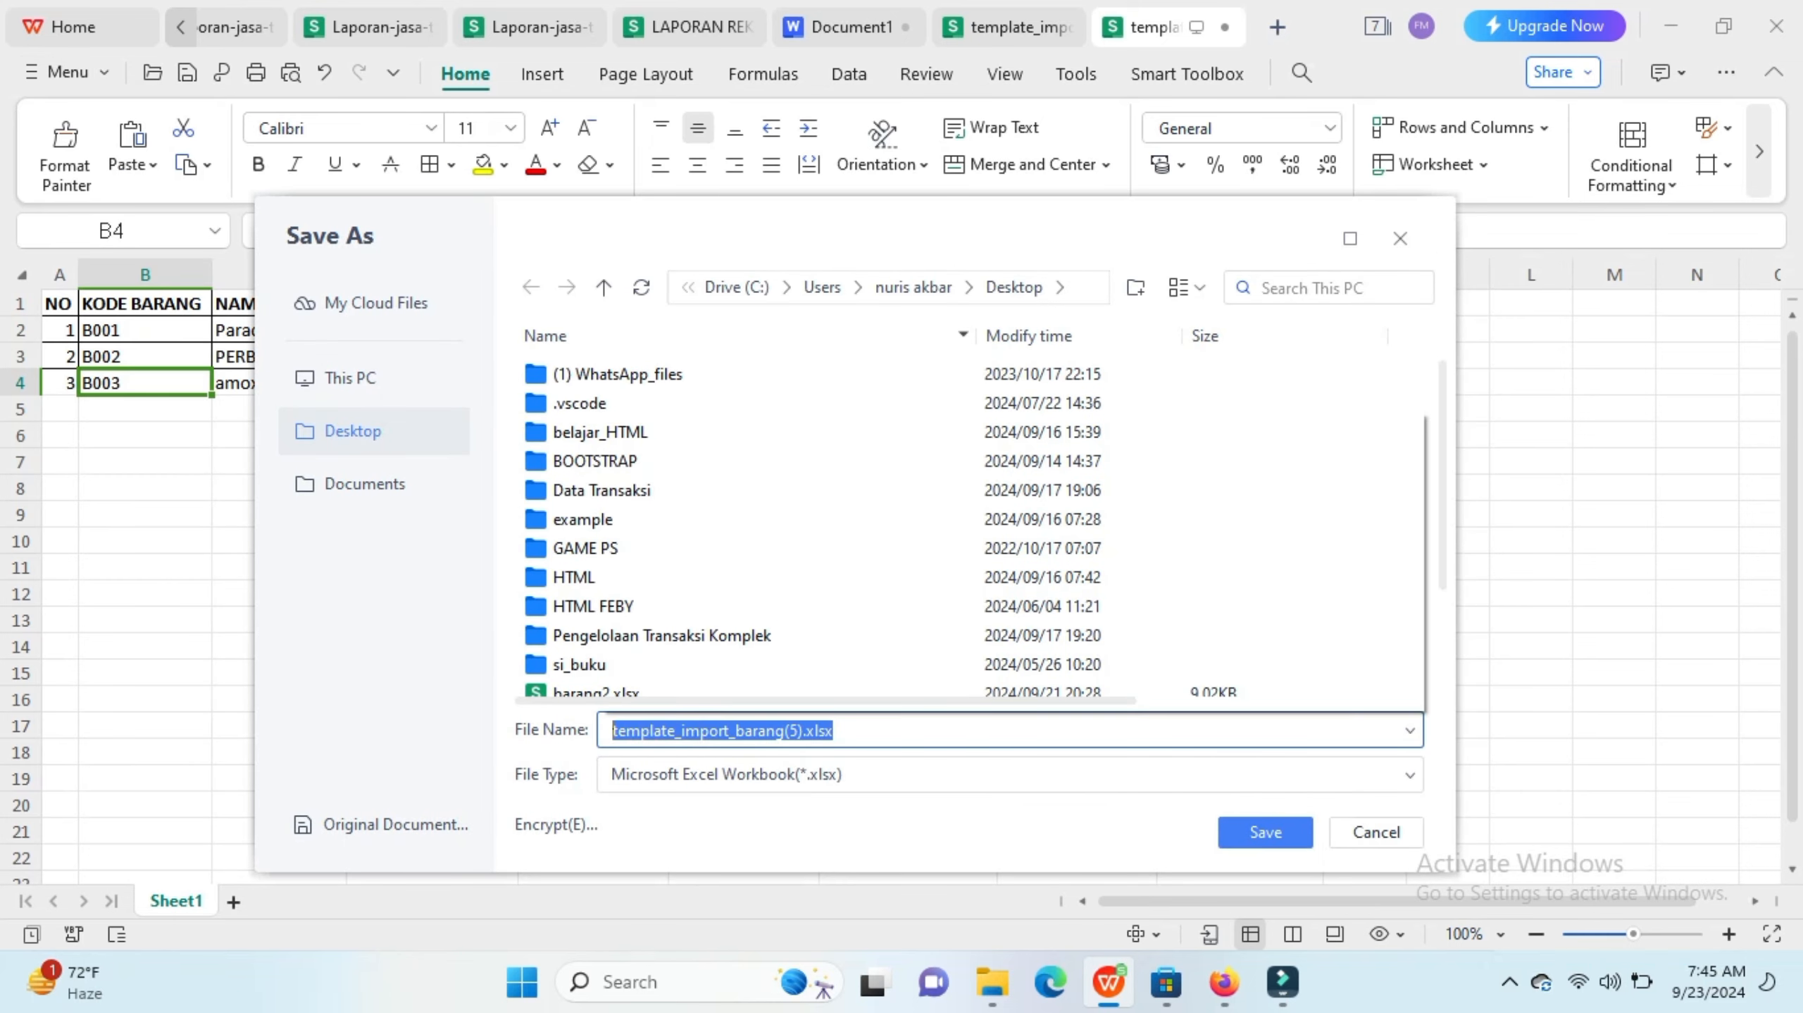
text(barang 3)
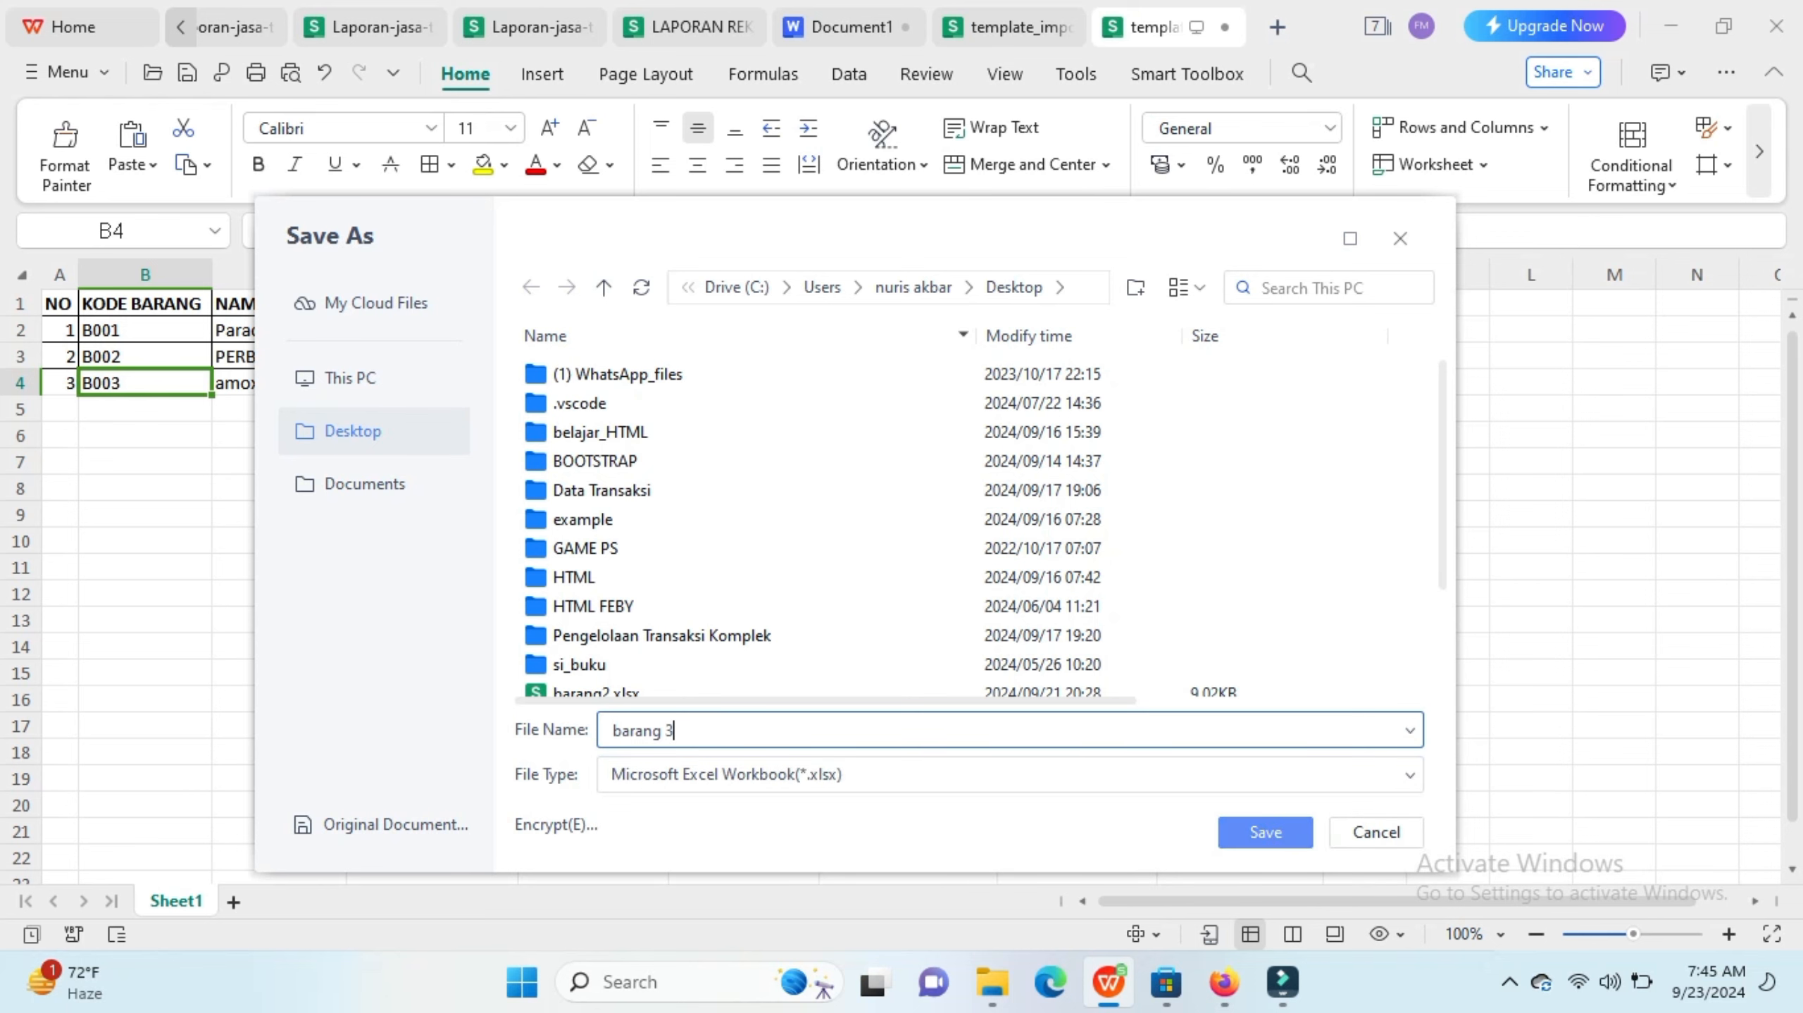
key(Return)
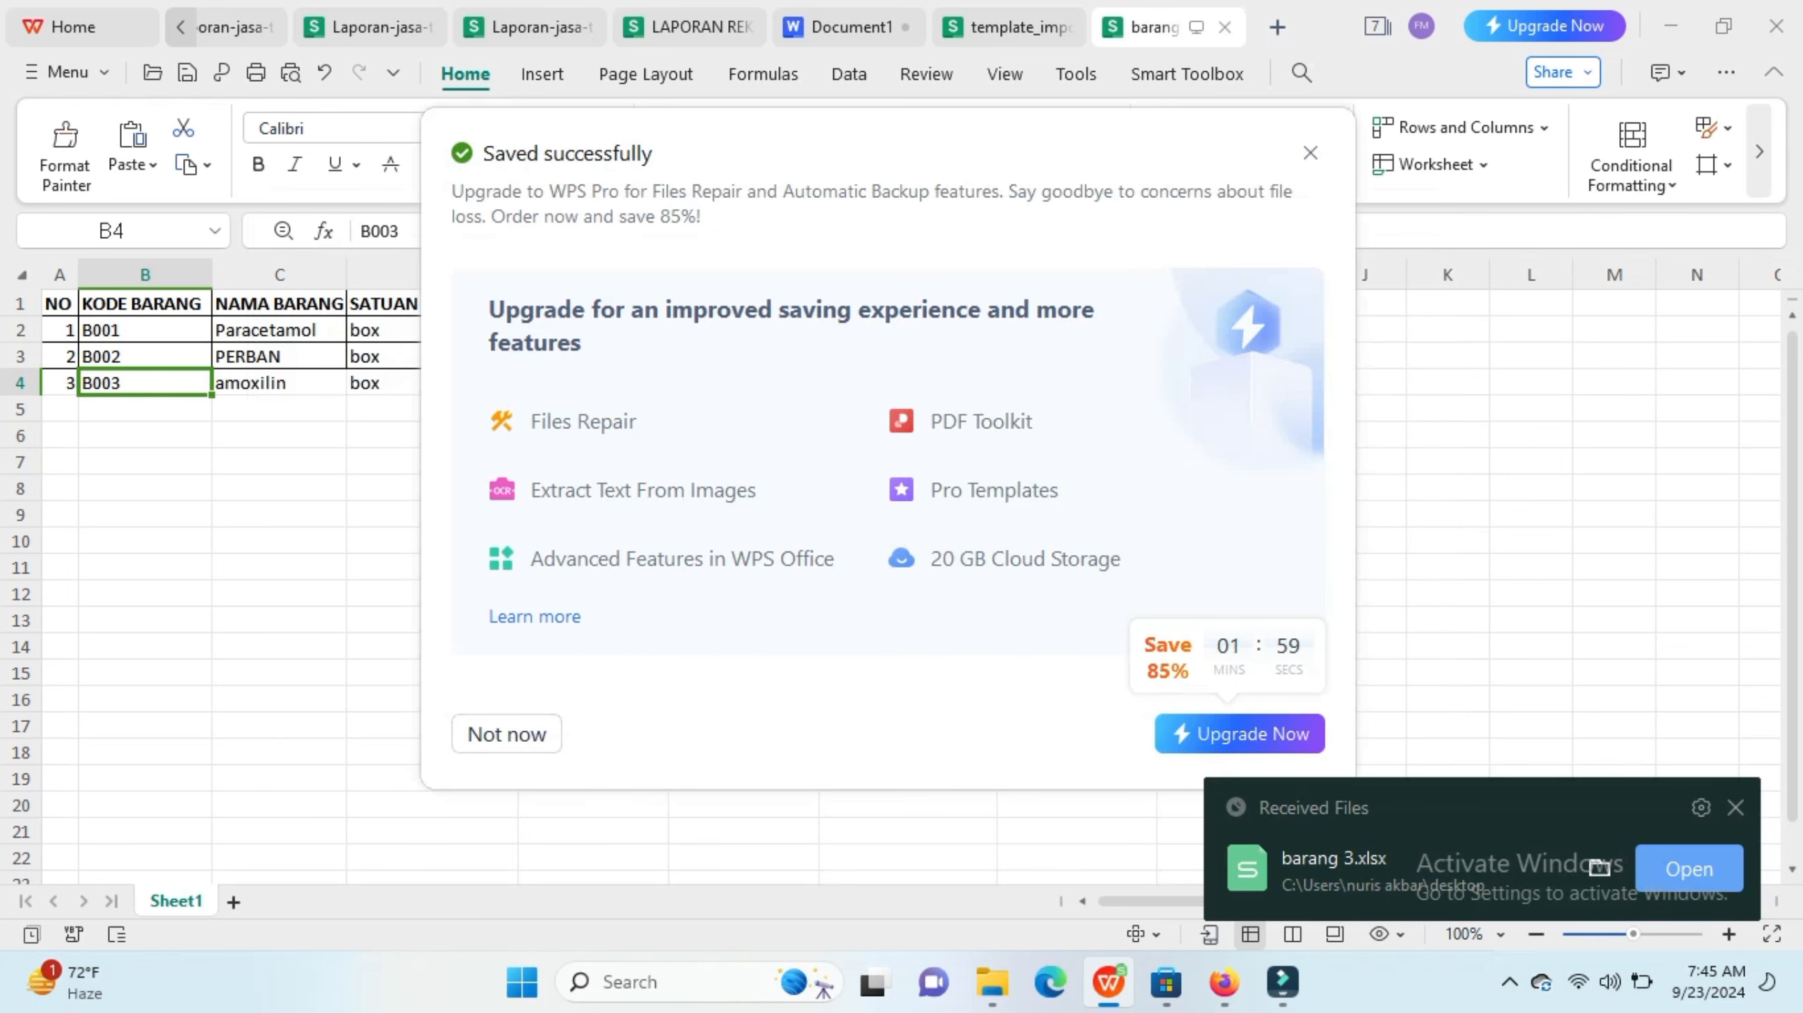
Step: Switch to the browser and upload barang 3.xlsx through the medicine Import Data dialog
mouse_move(1282, 983)
mouse_move(1223, 982)
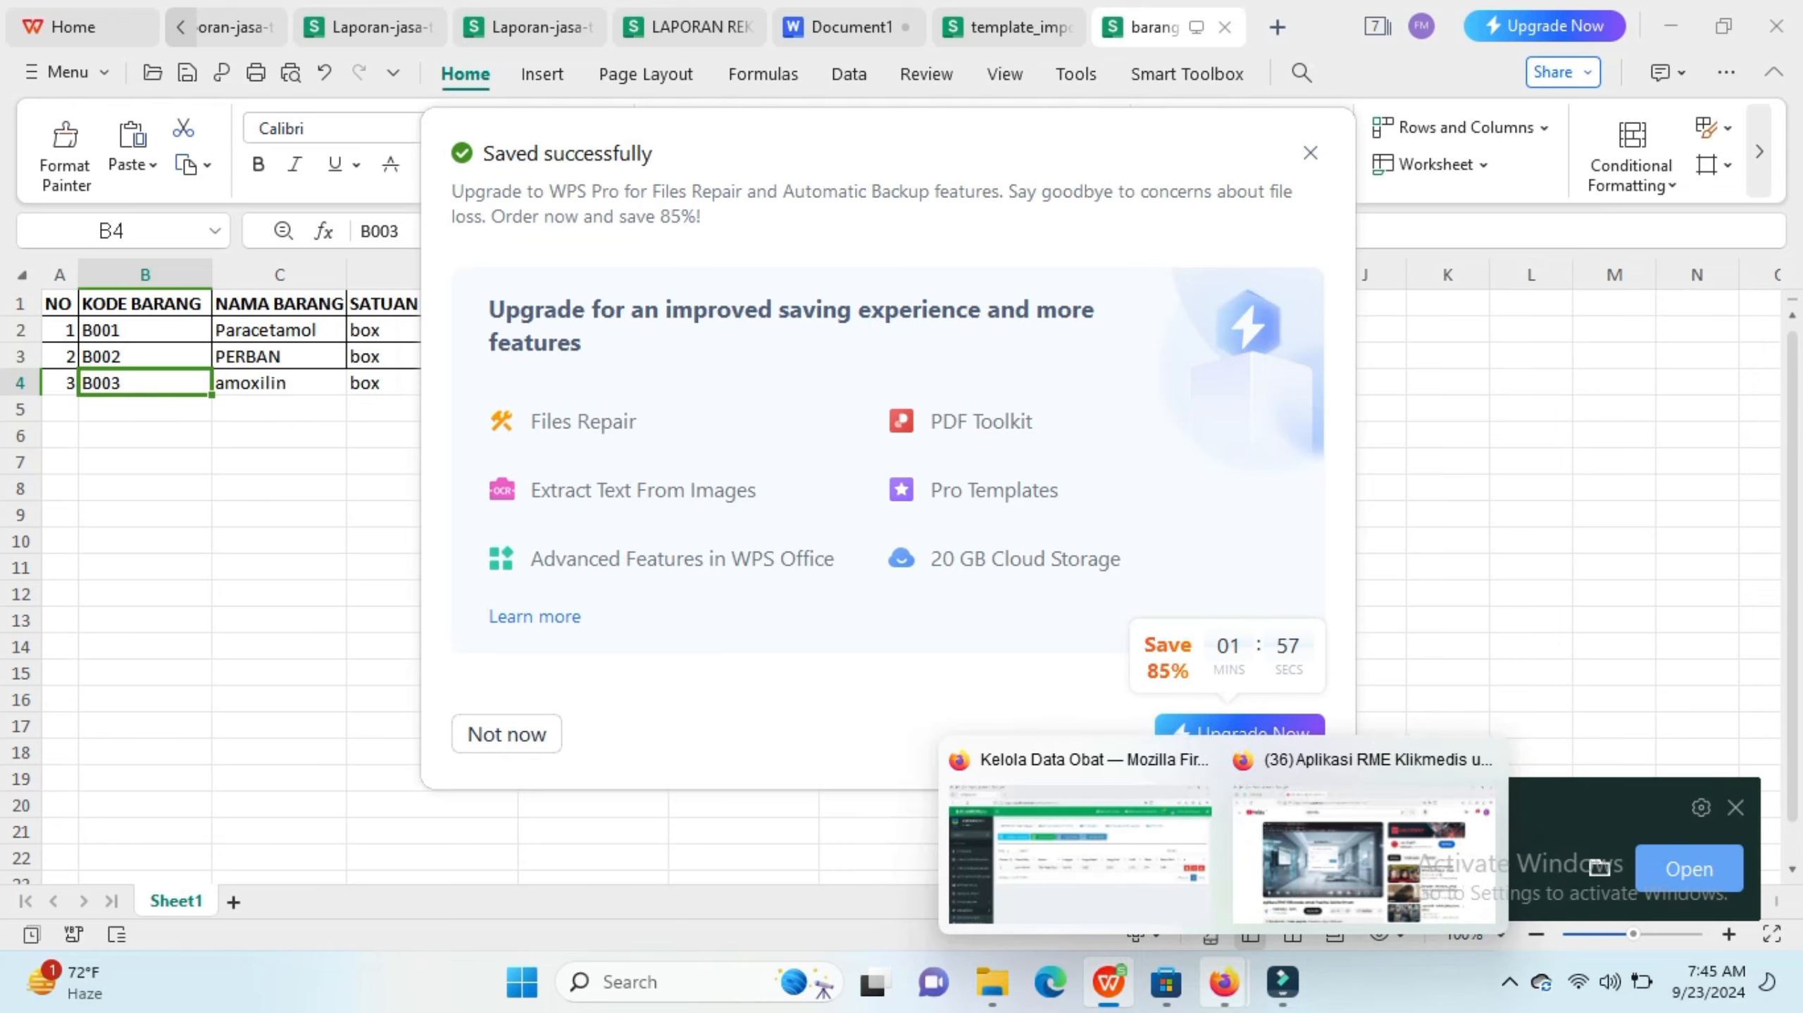
click(1079, 851)
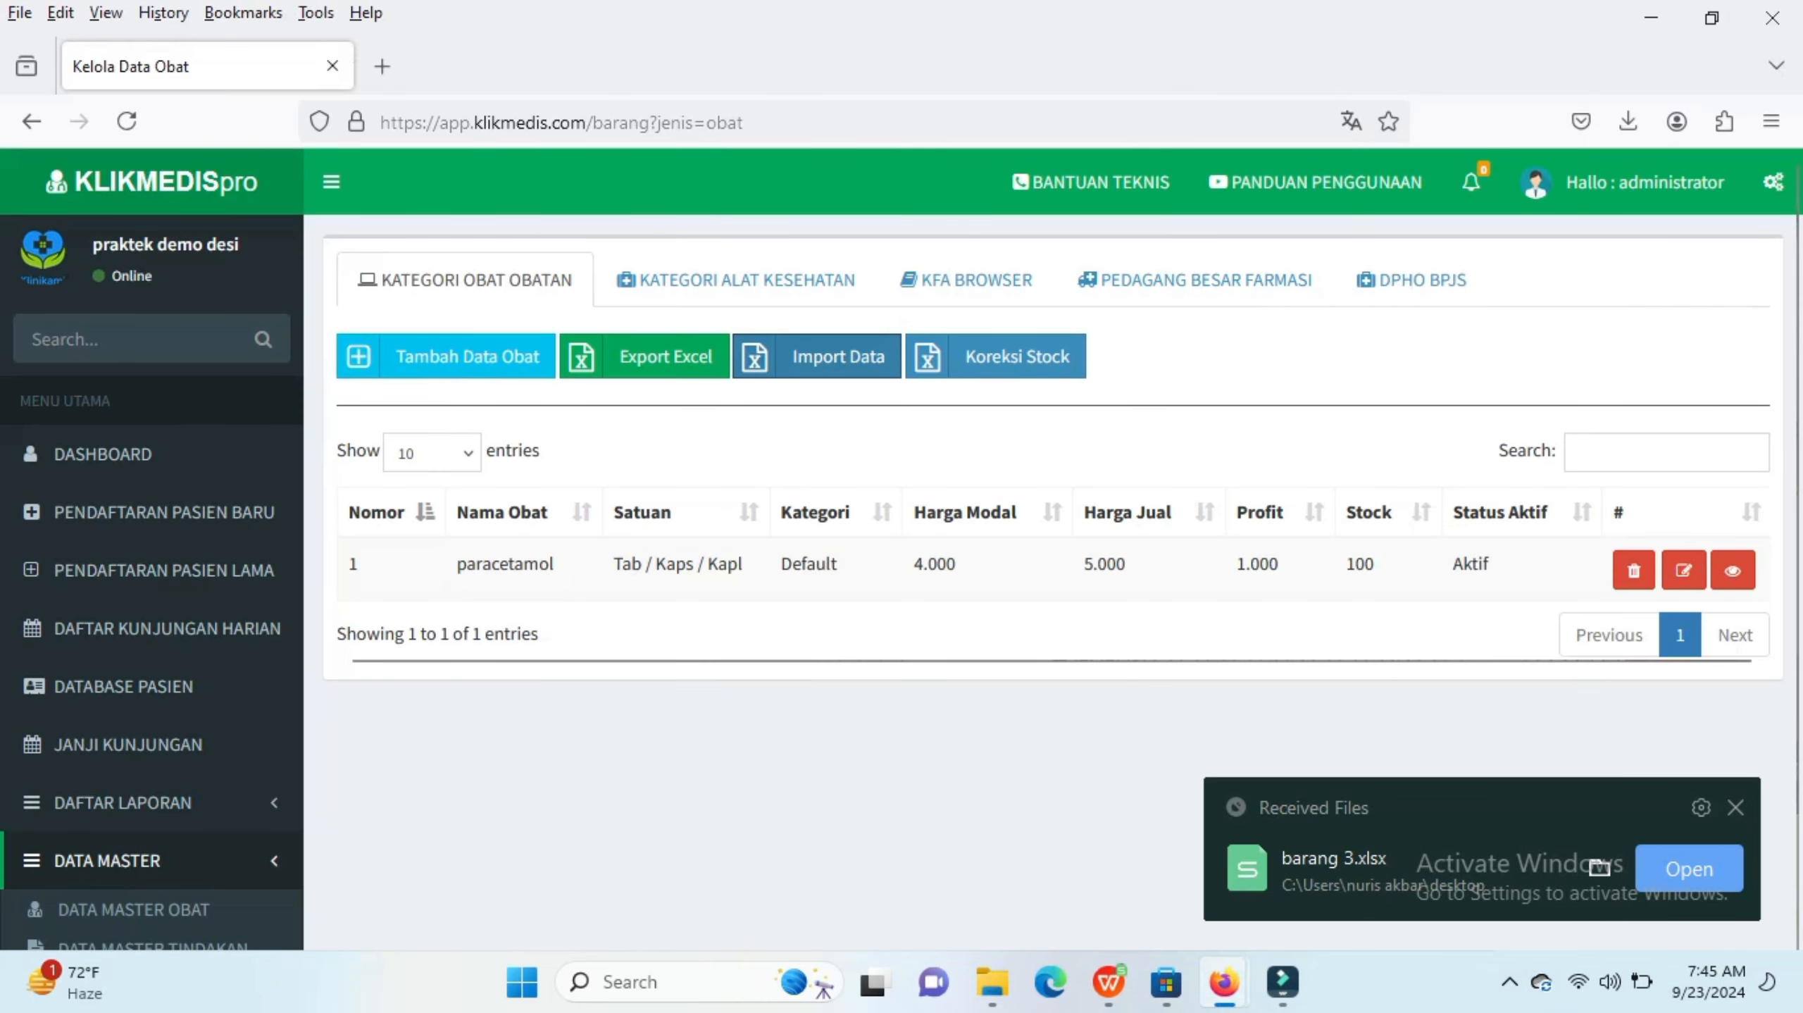
click(817, 356)
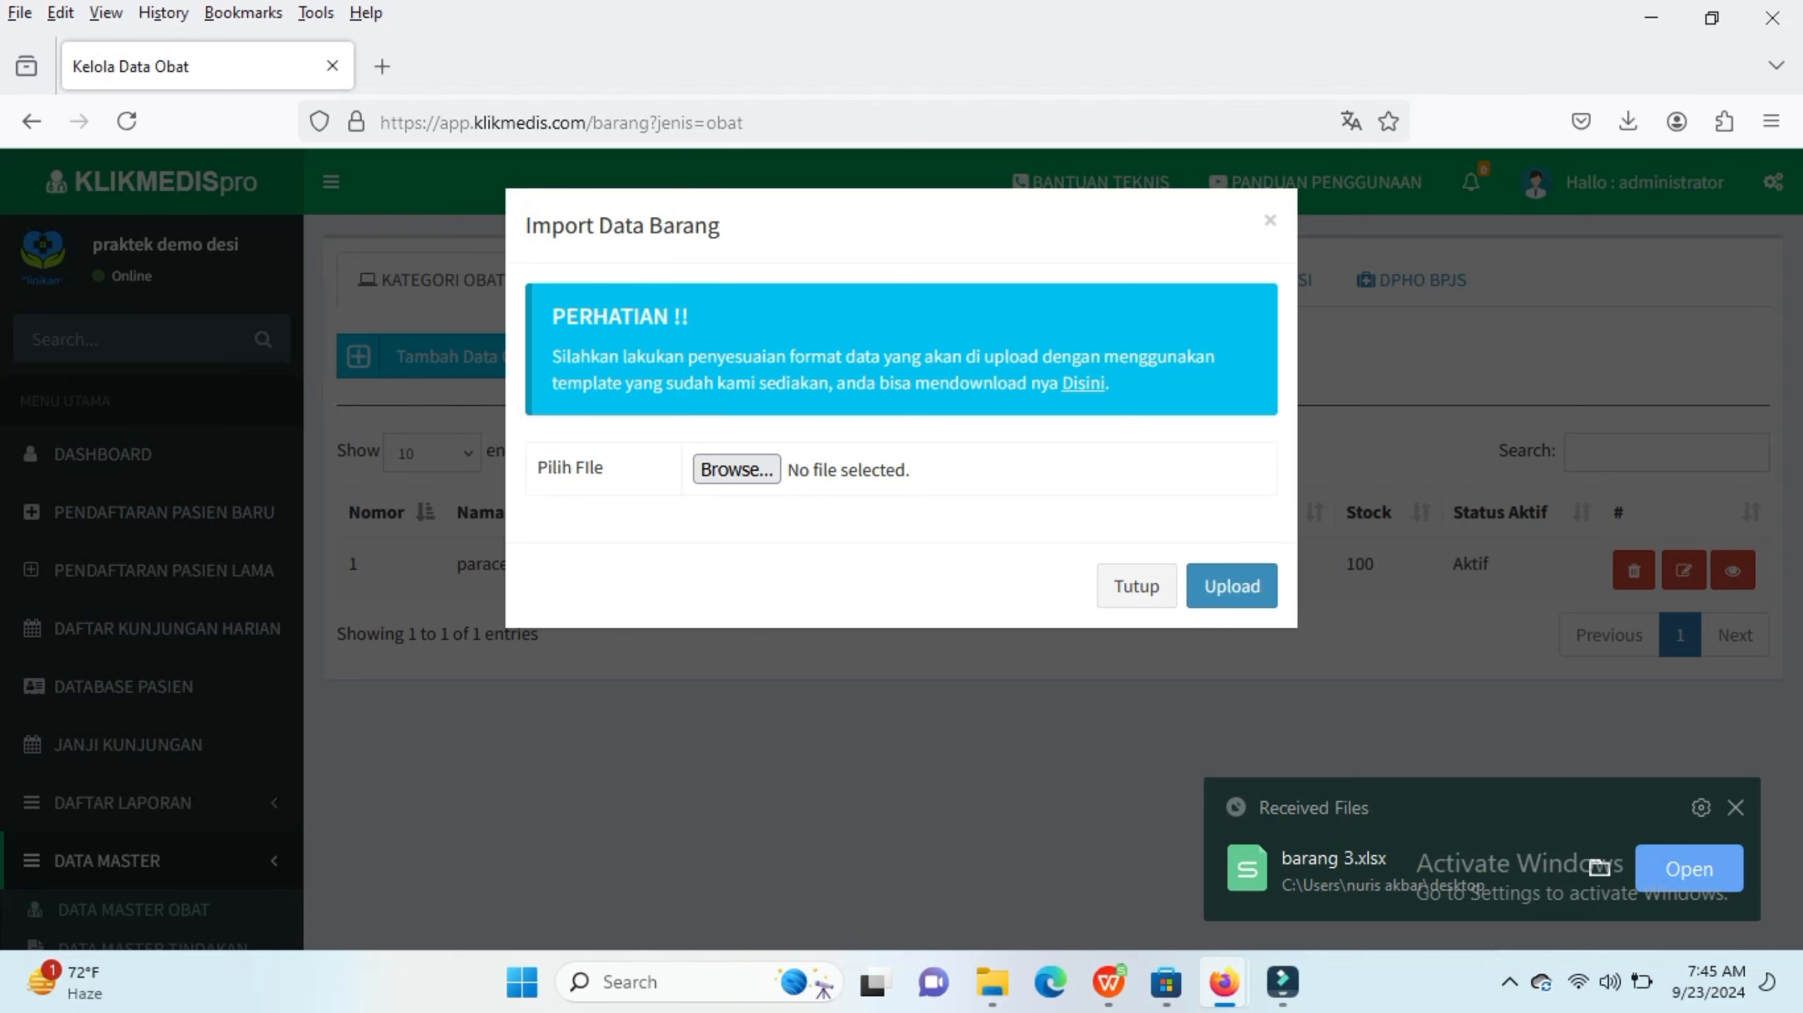
click(736, 469)
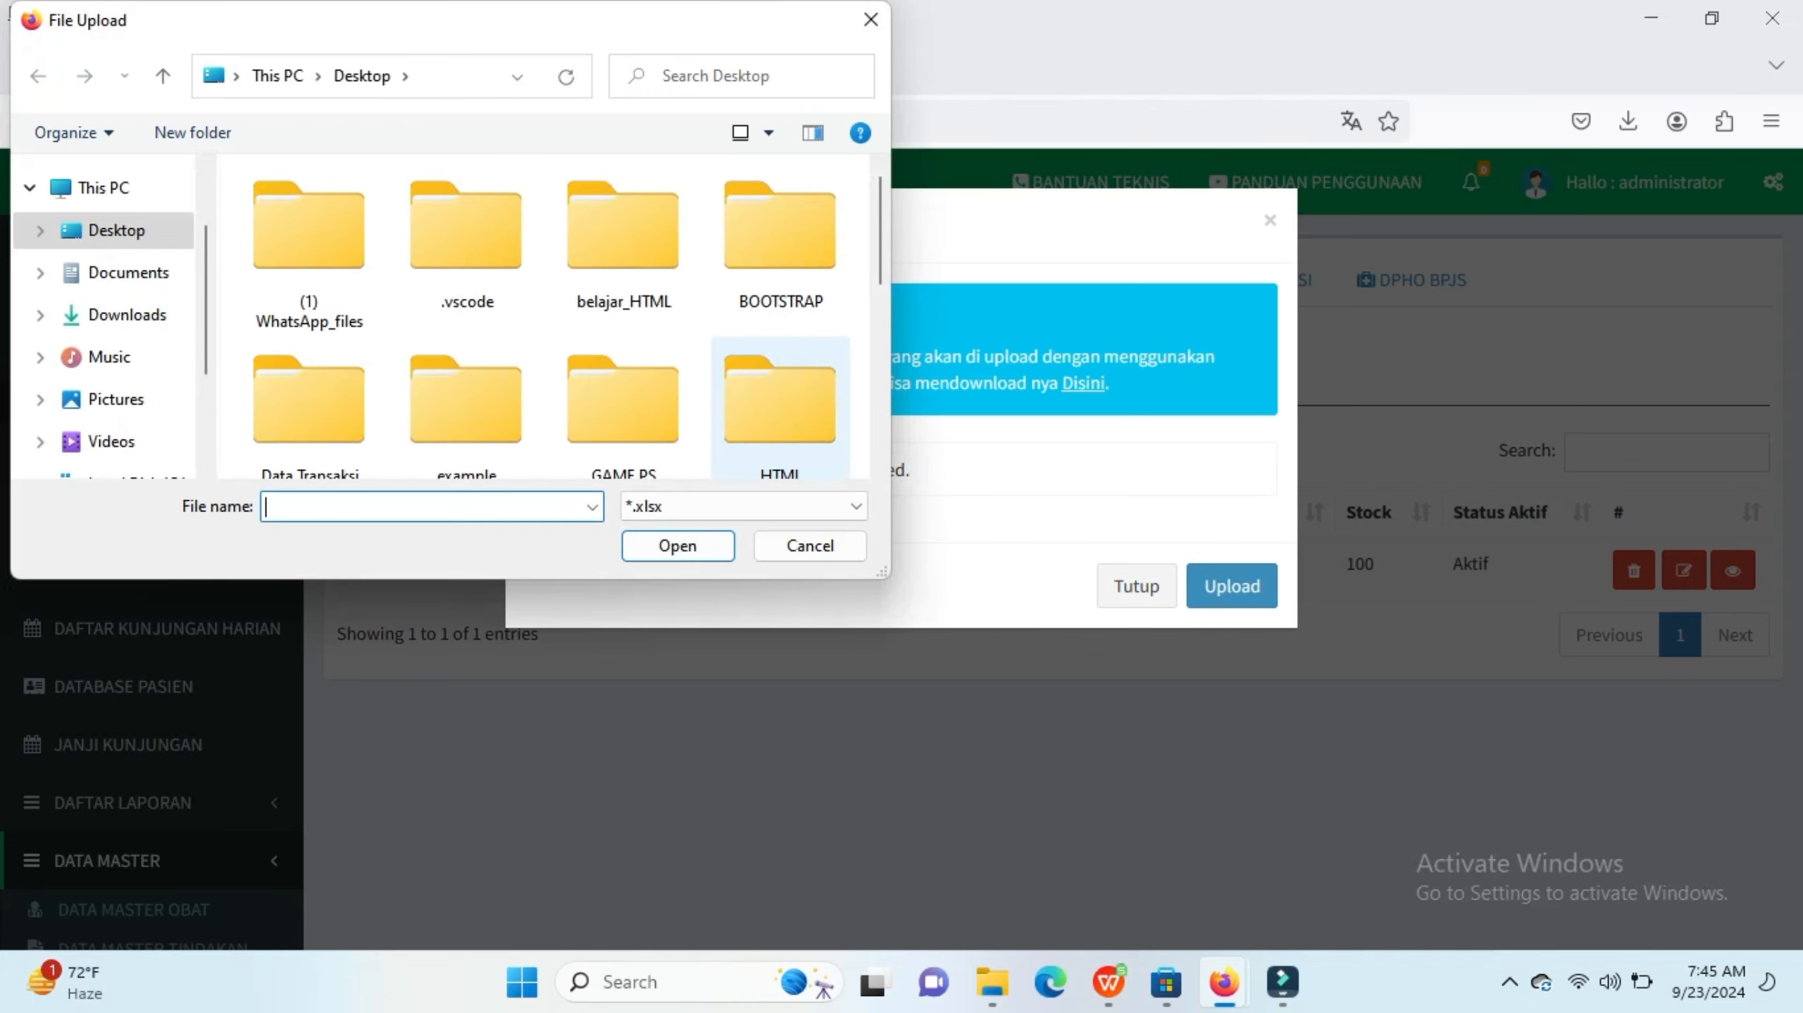
scroll(465, 397, down, 5)
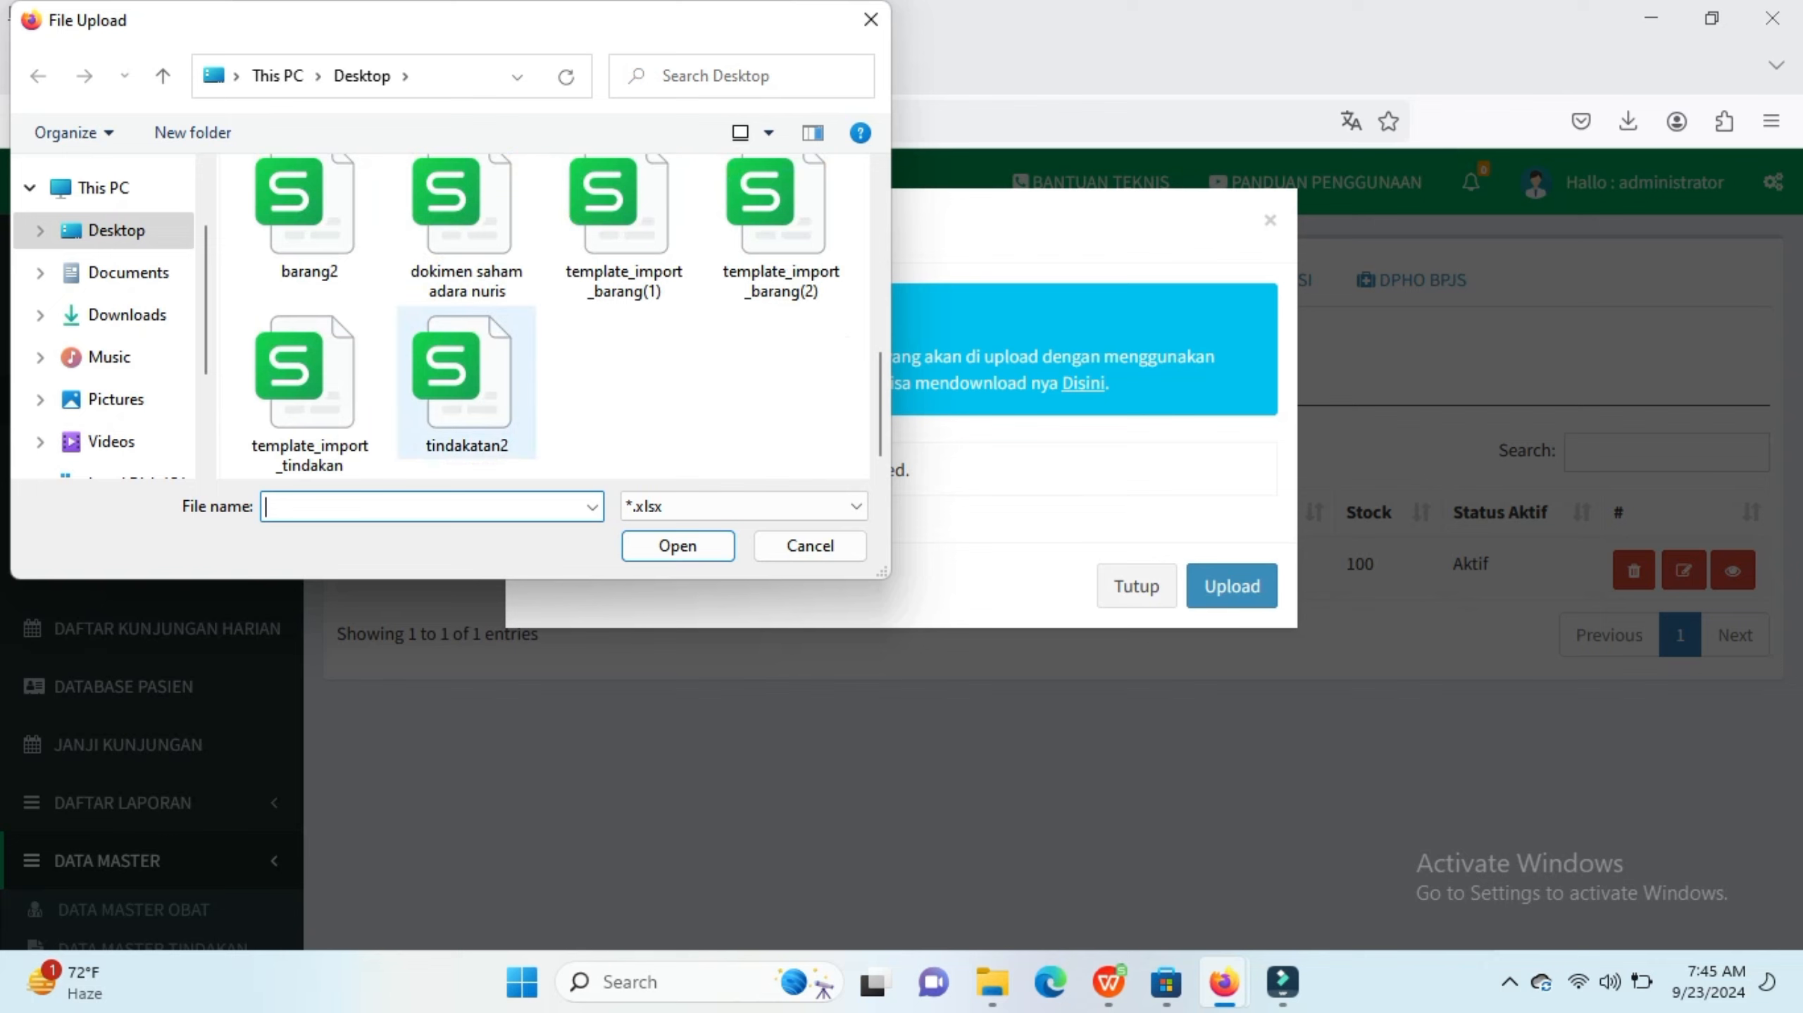
scroll(467, 384, up, 3)
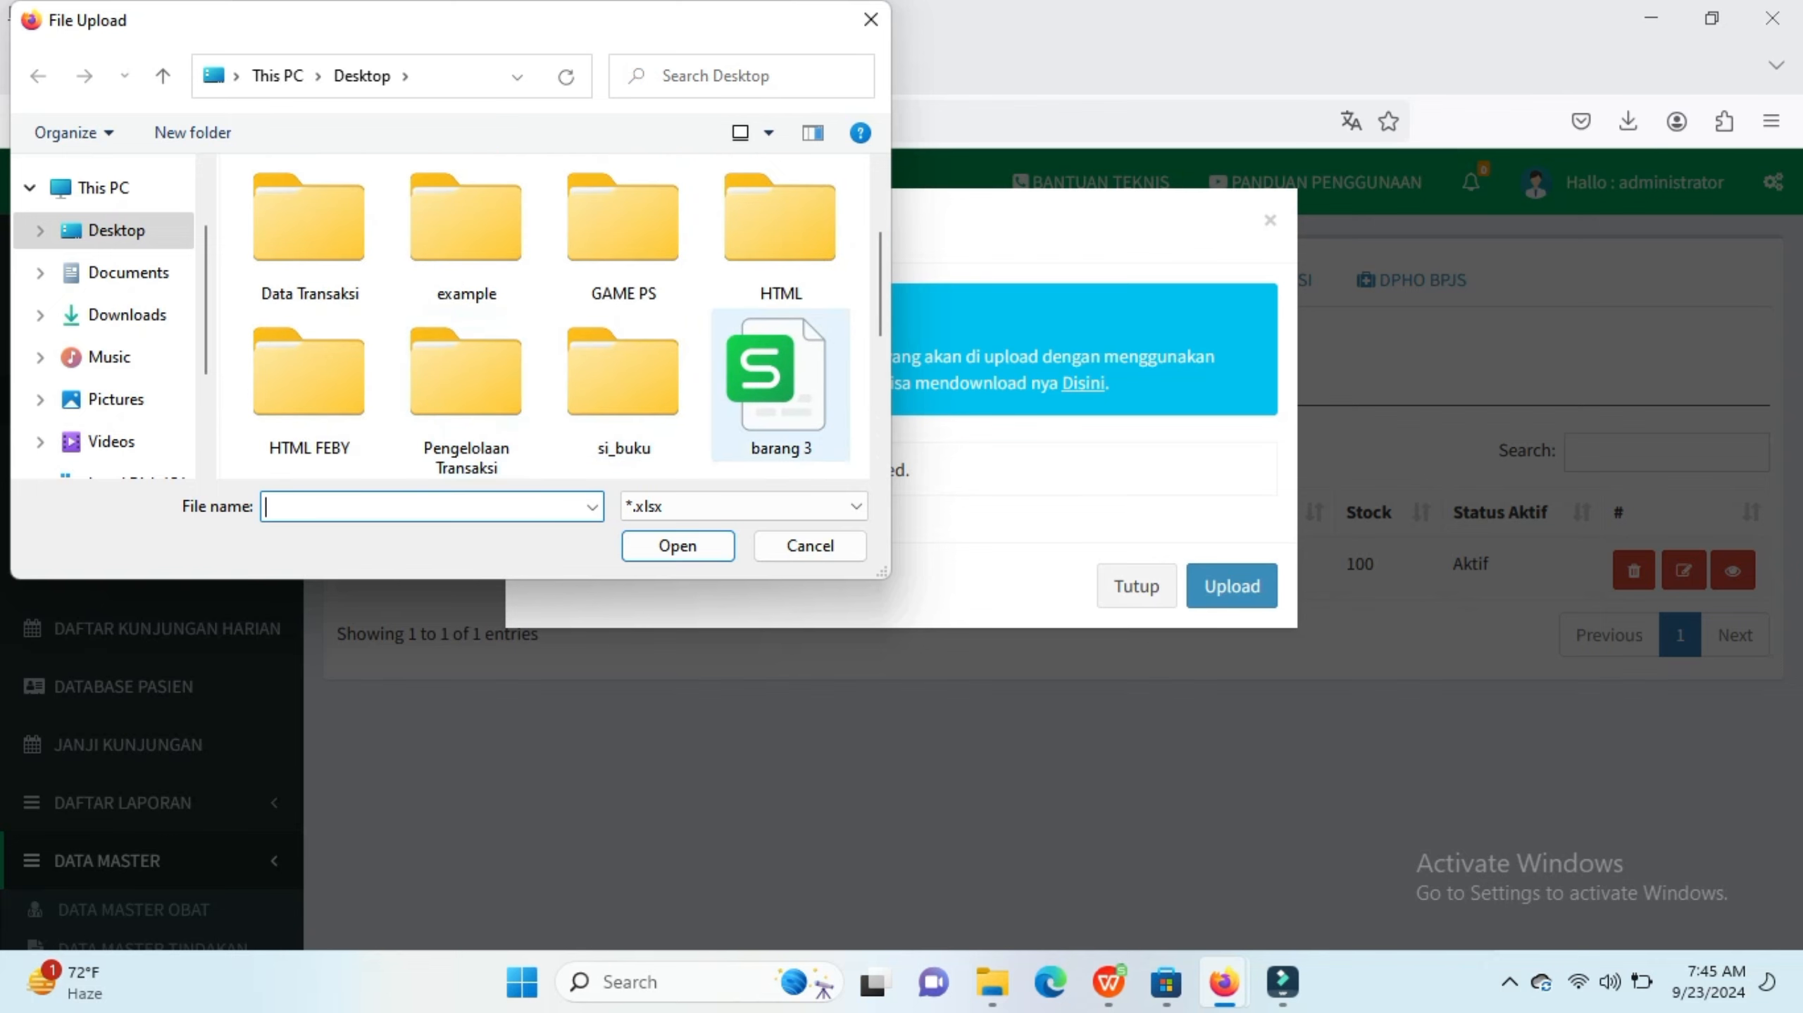
double_click(780, 383)
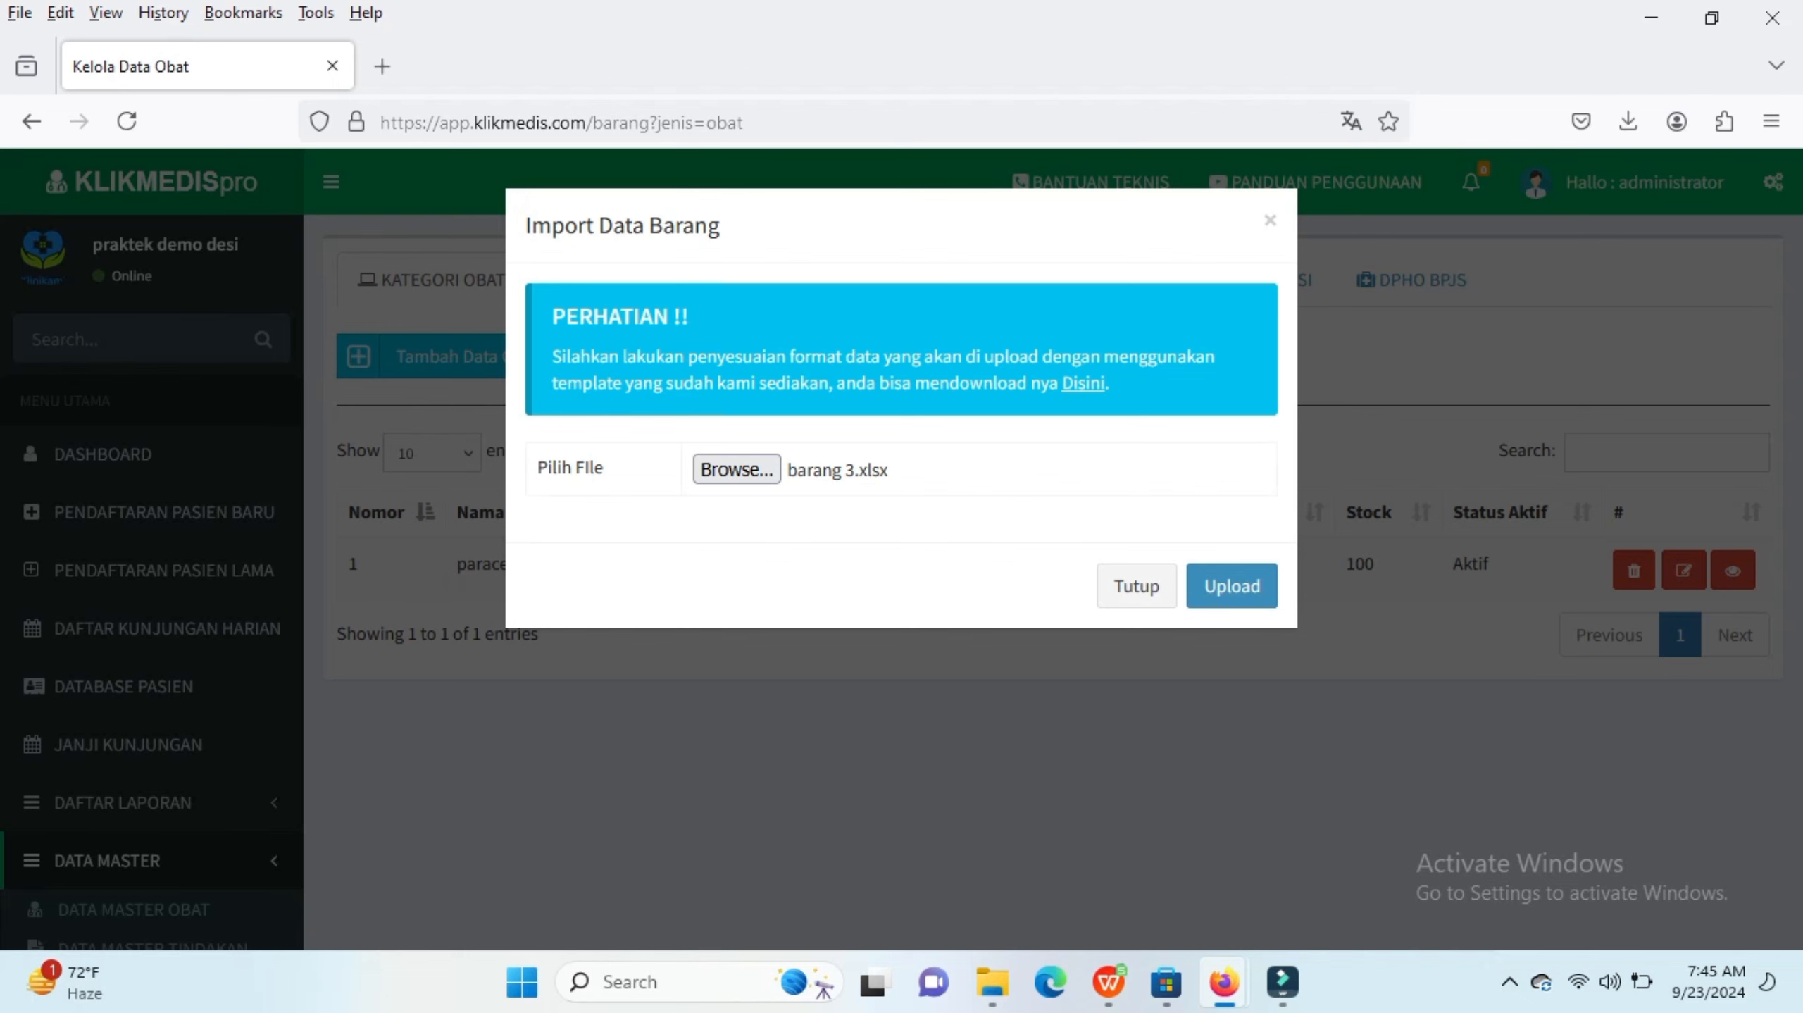
click(1231, 585)
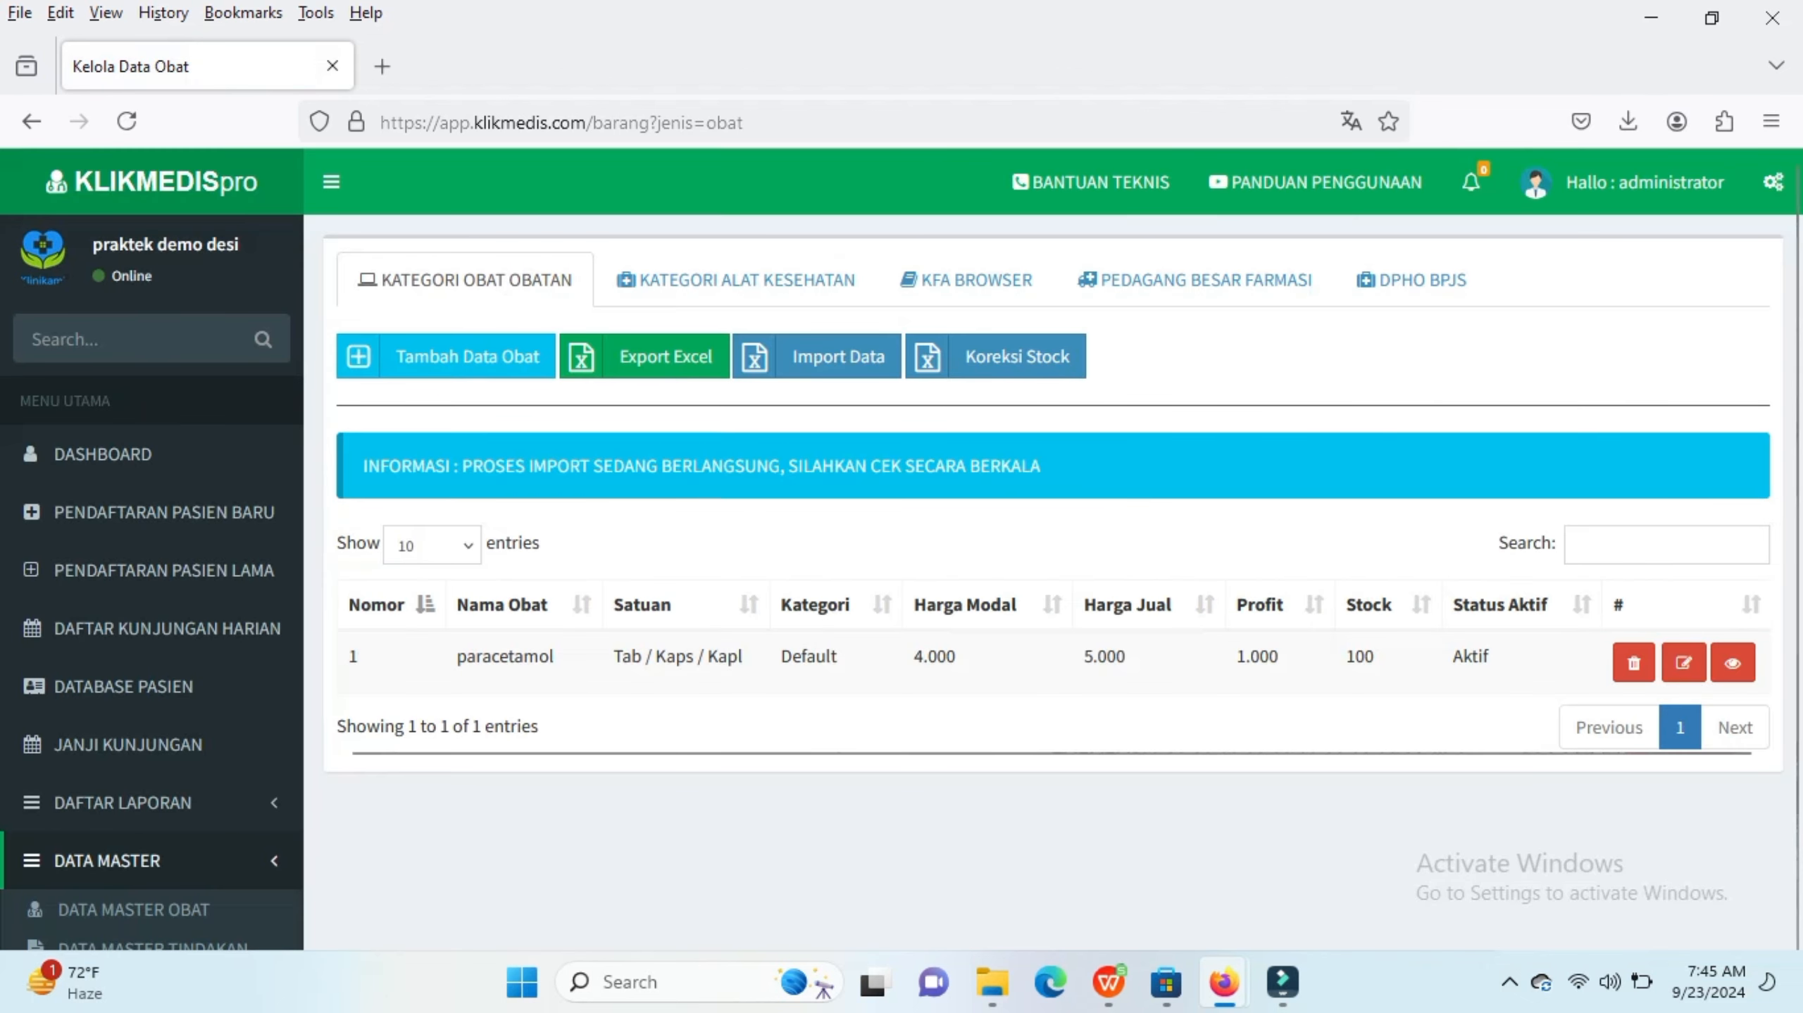
Step: Reload the medicine list and update amoxilin's stock to 100
click(126, 121)
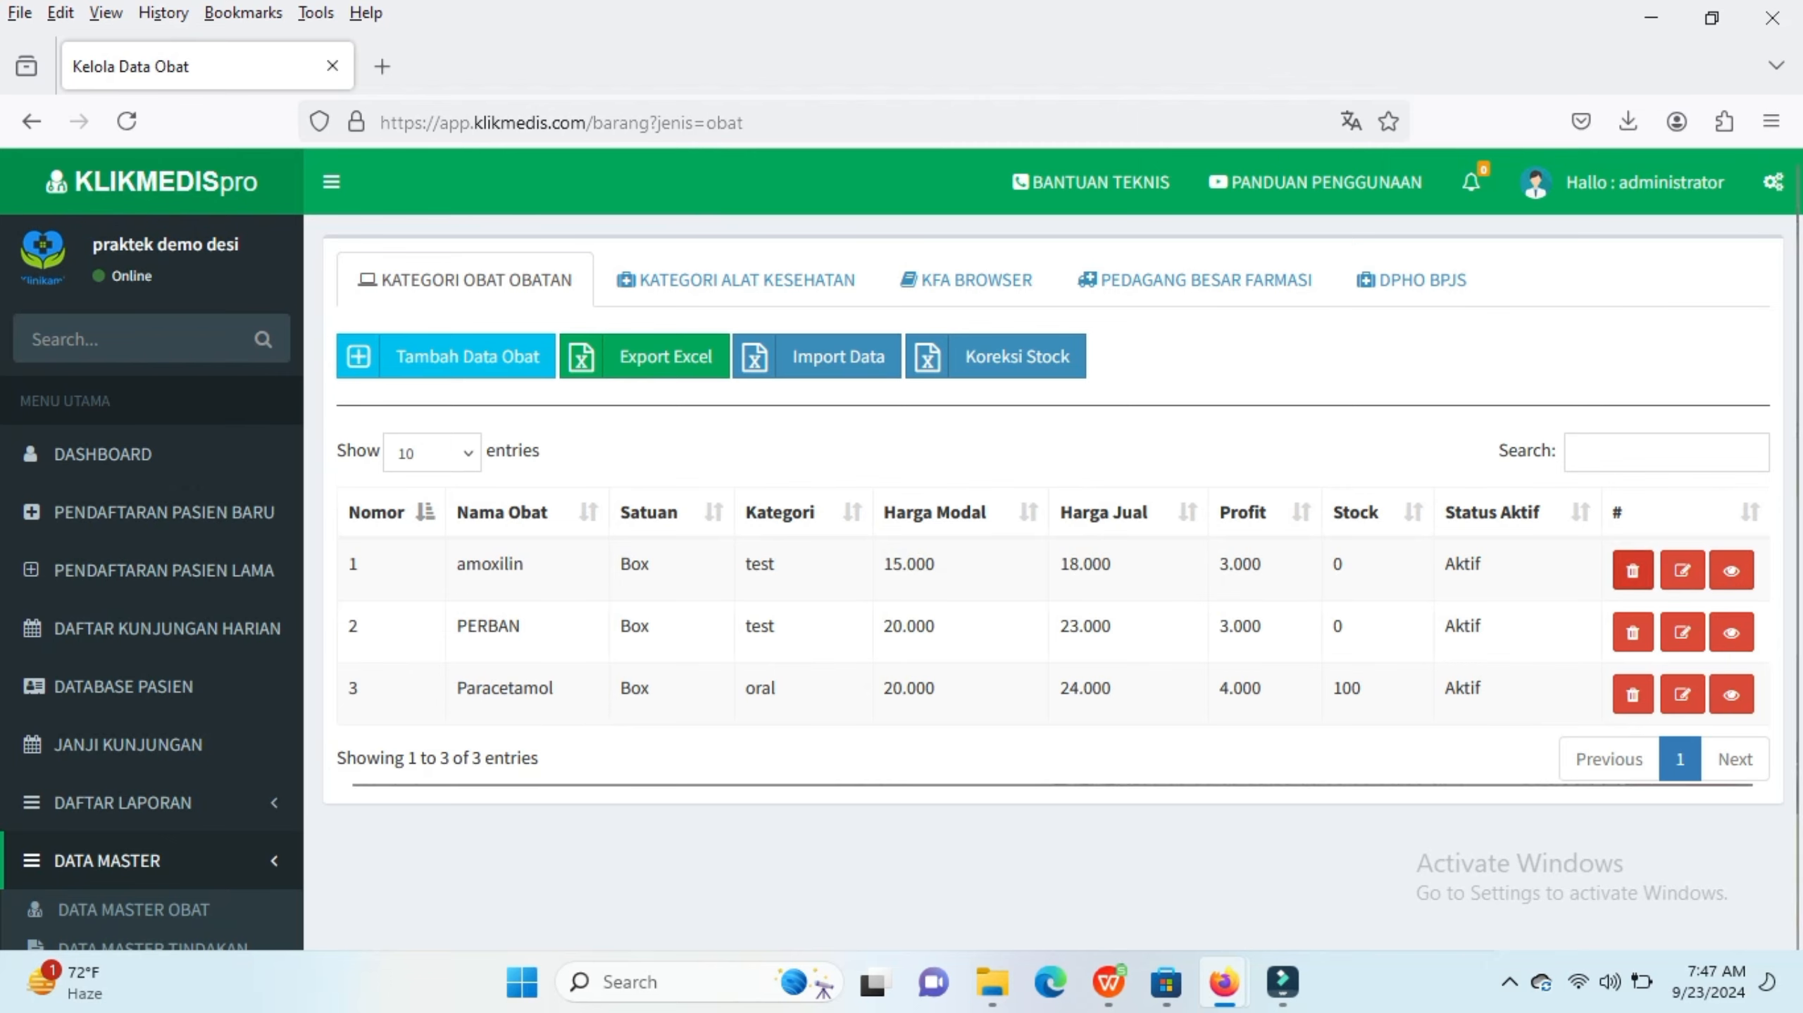
click(1731, 571)
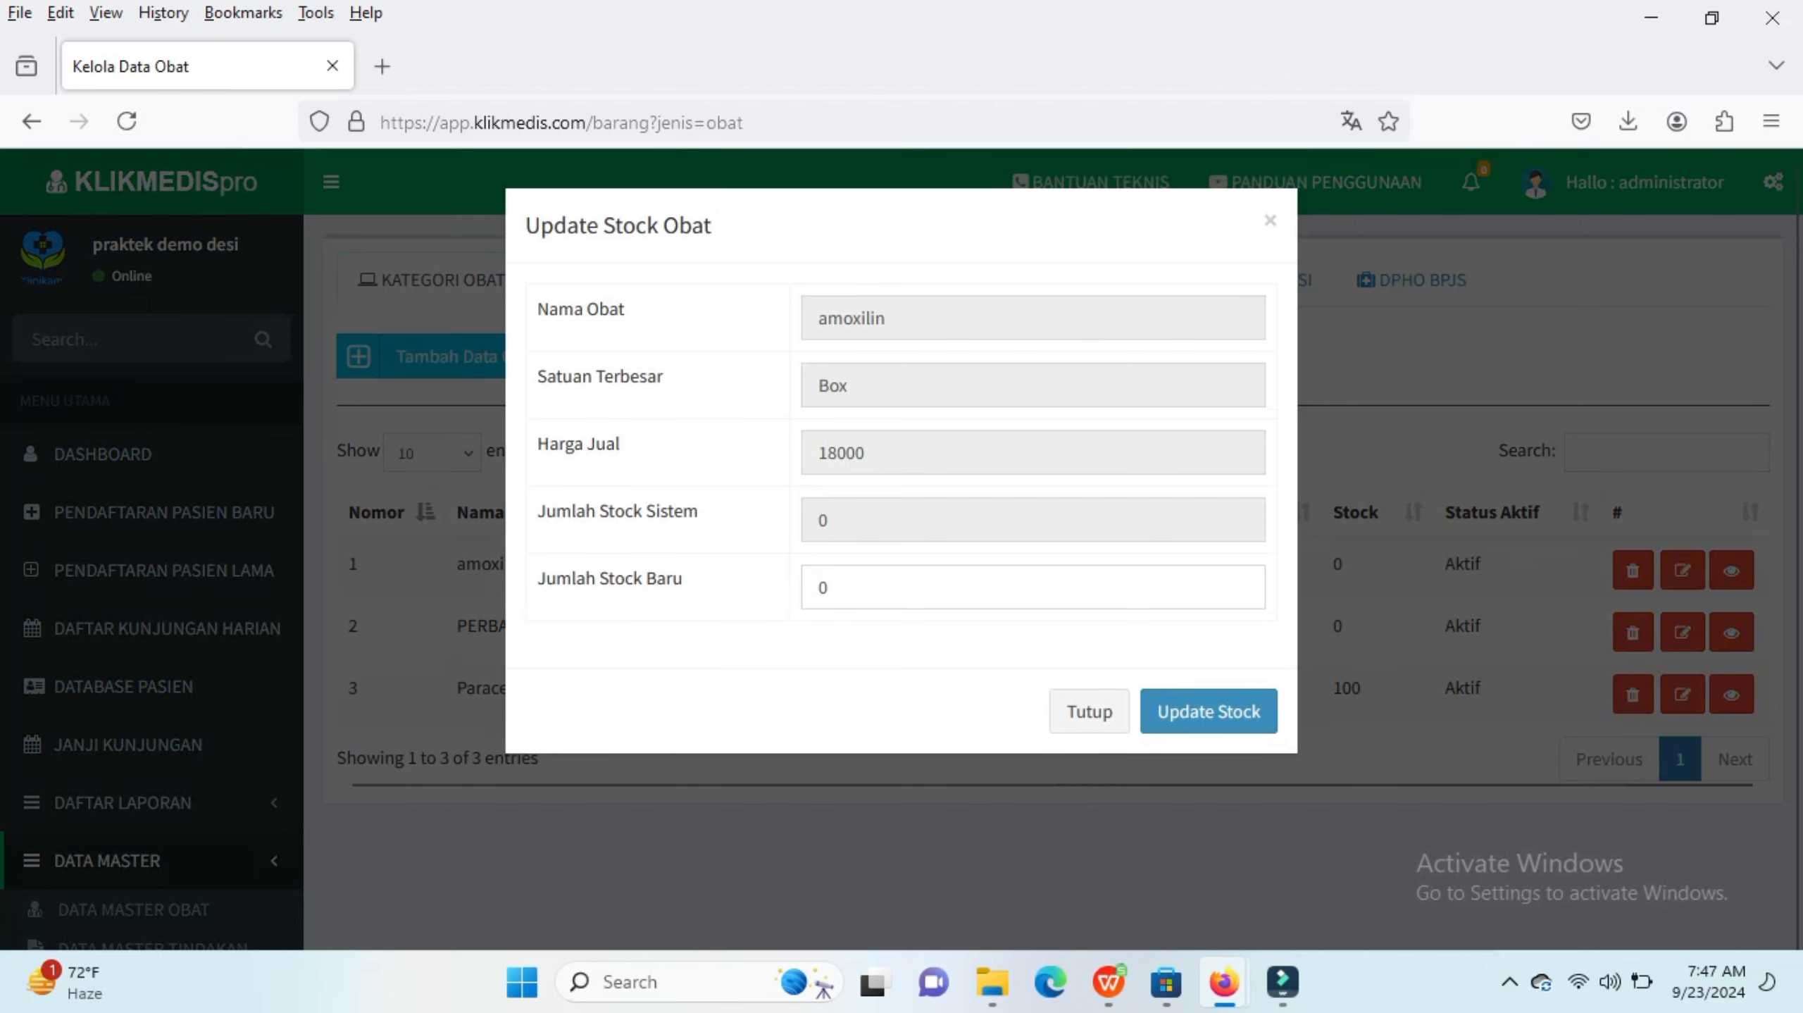
click(828, 587)
key(BackSpace)
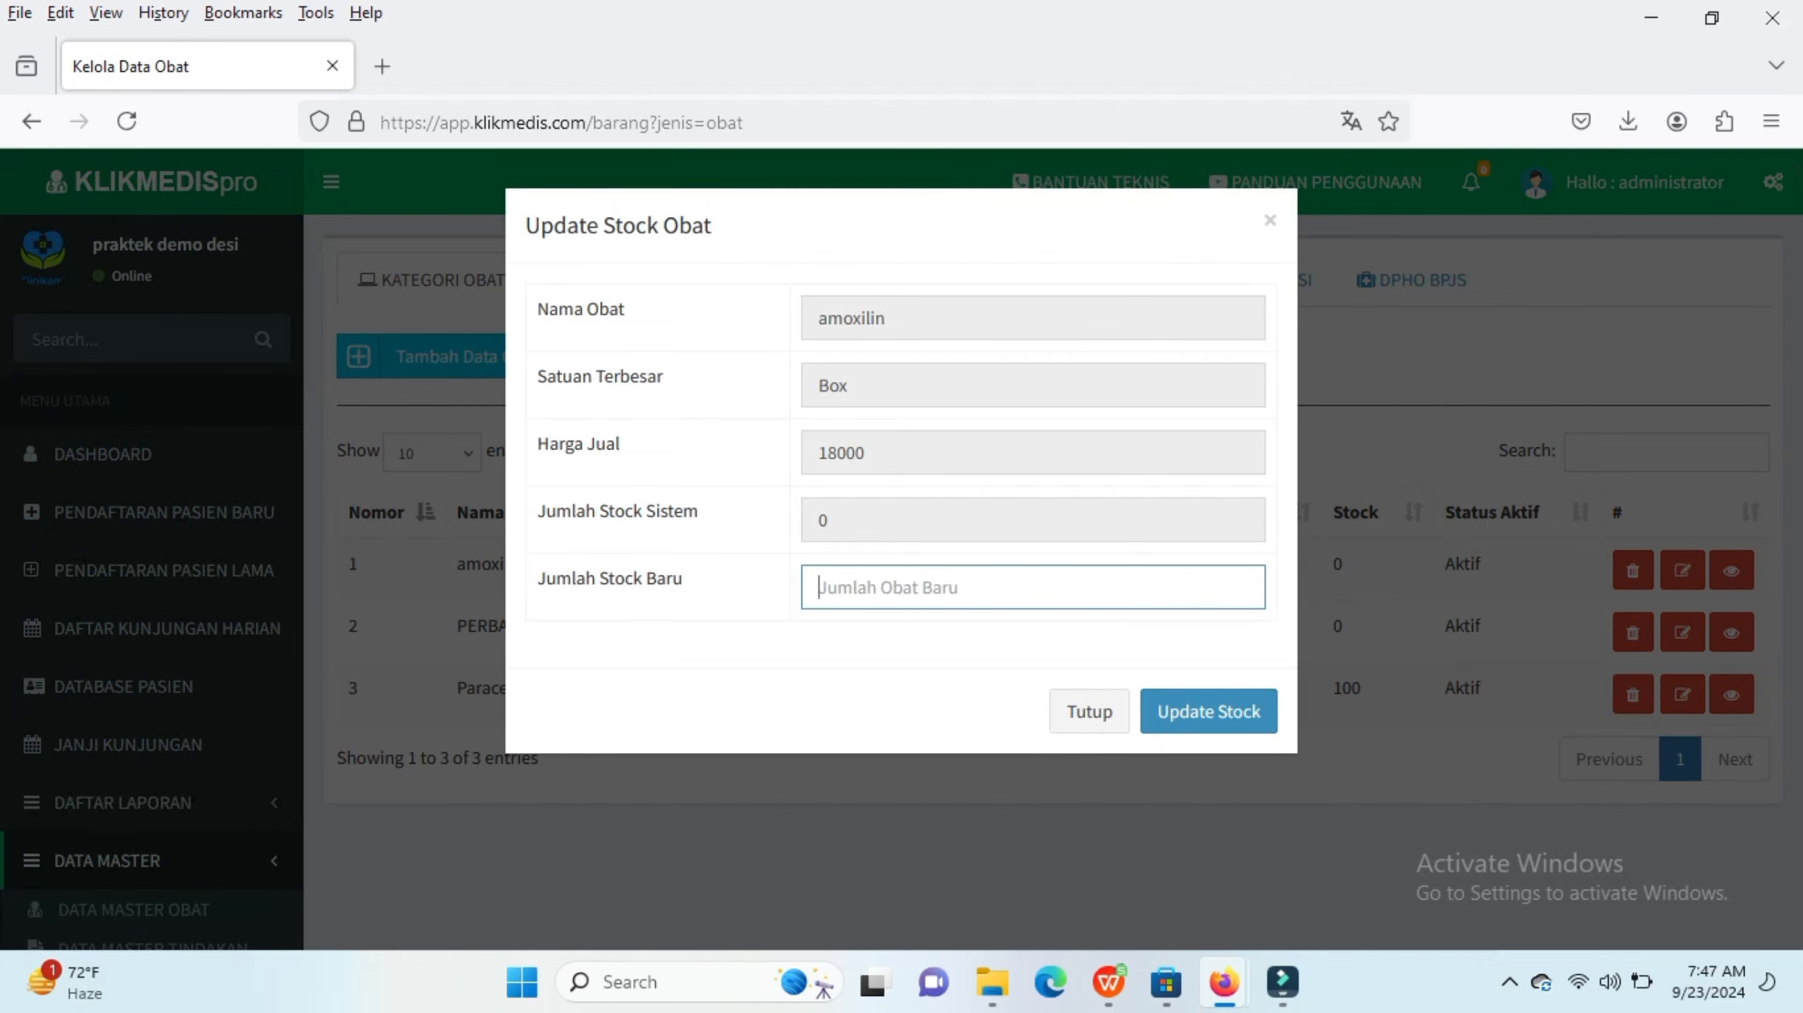
text(100)
click(1209, 711)
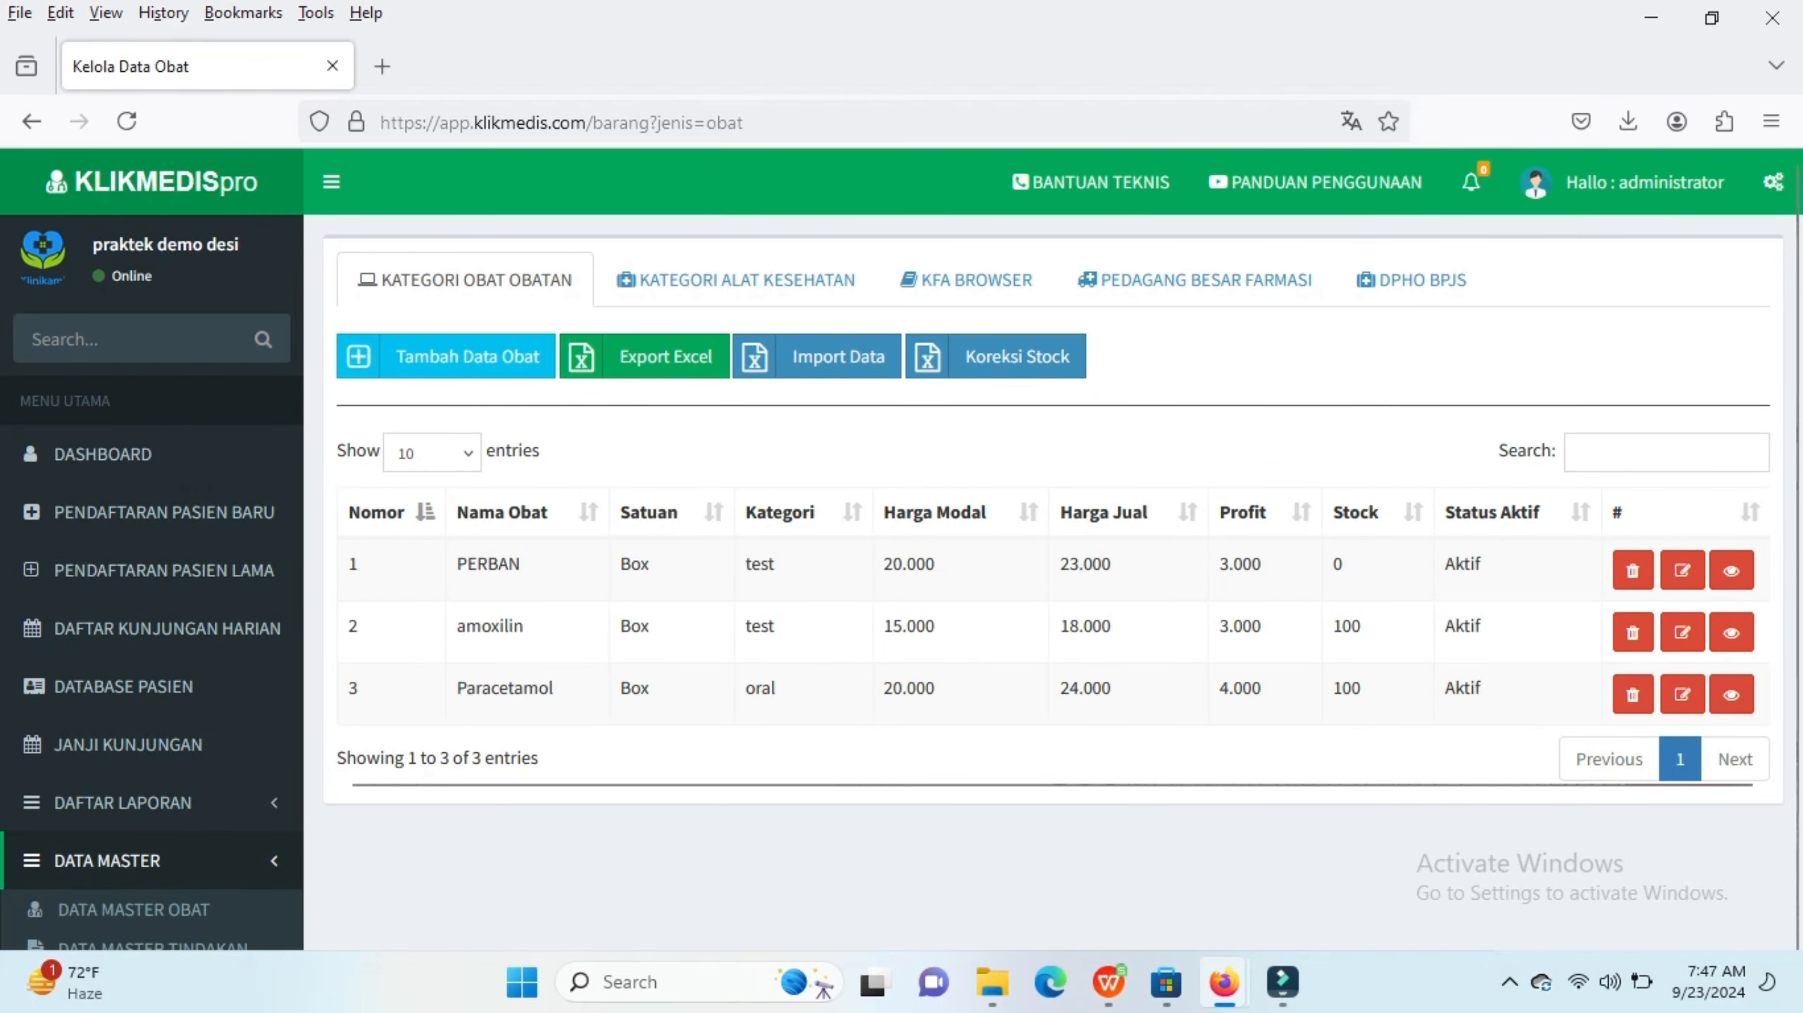
Step: Update the PERBAN medicine's stock to 50
click(1731, 569)
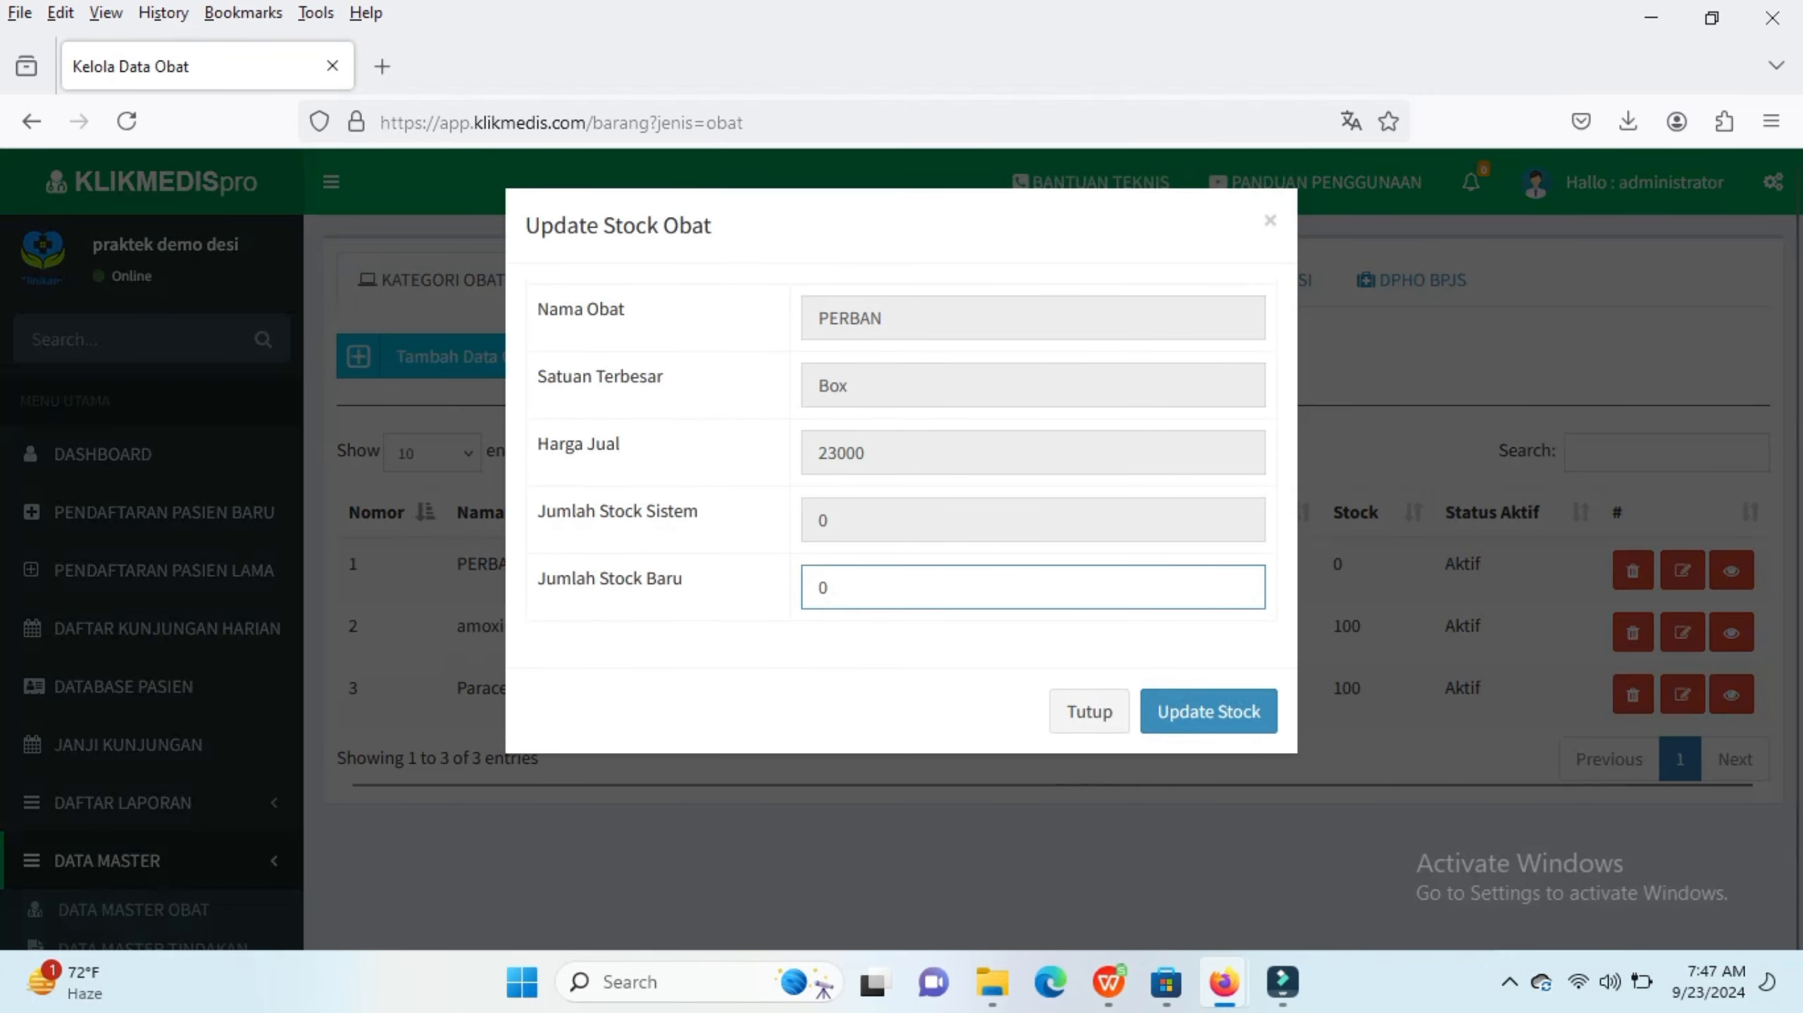
key(BackSpace)
text(50)
click(1208, 710)
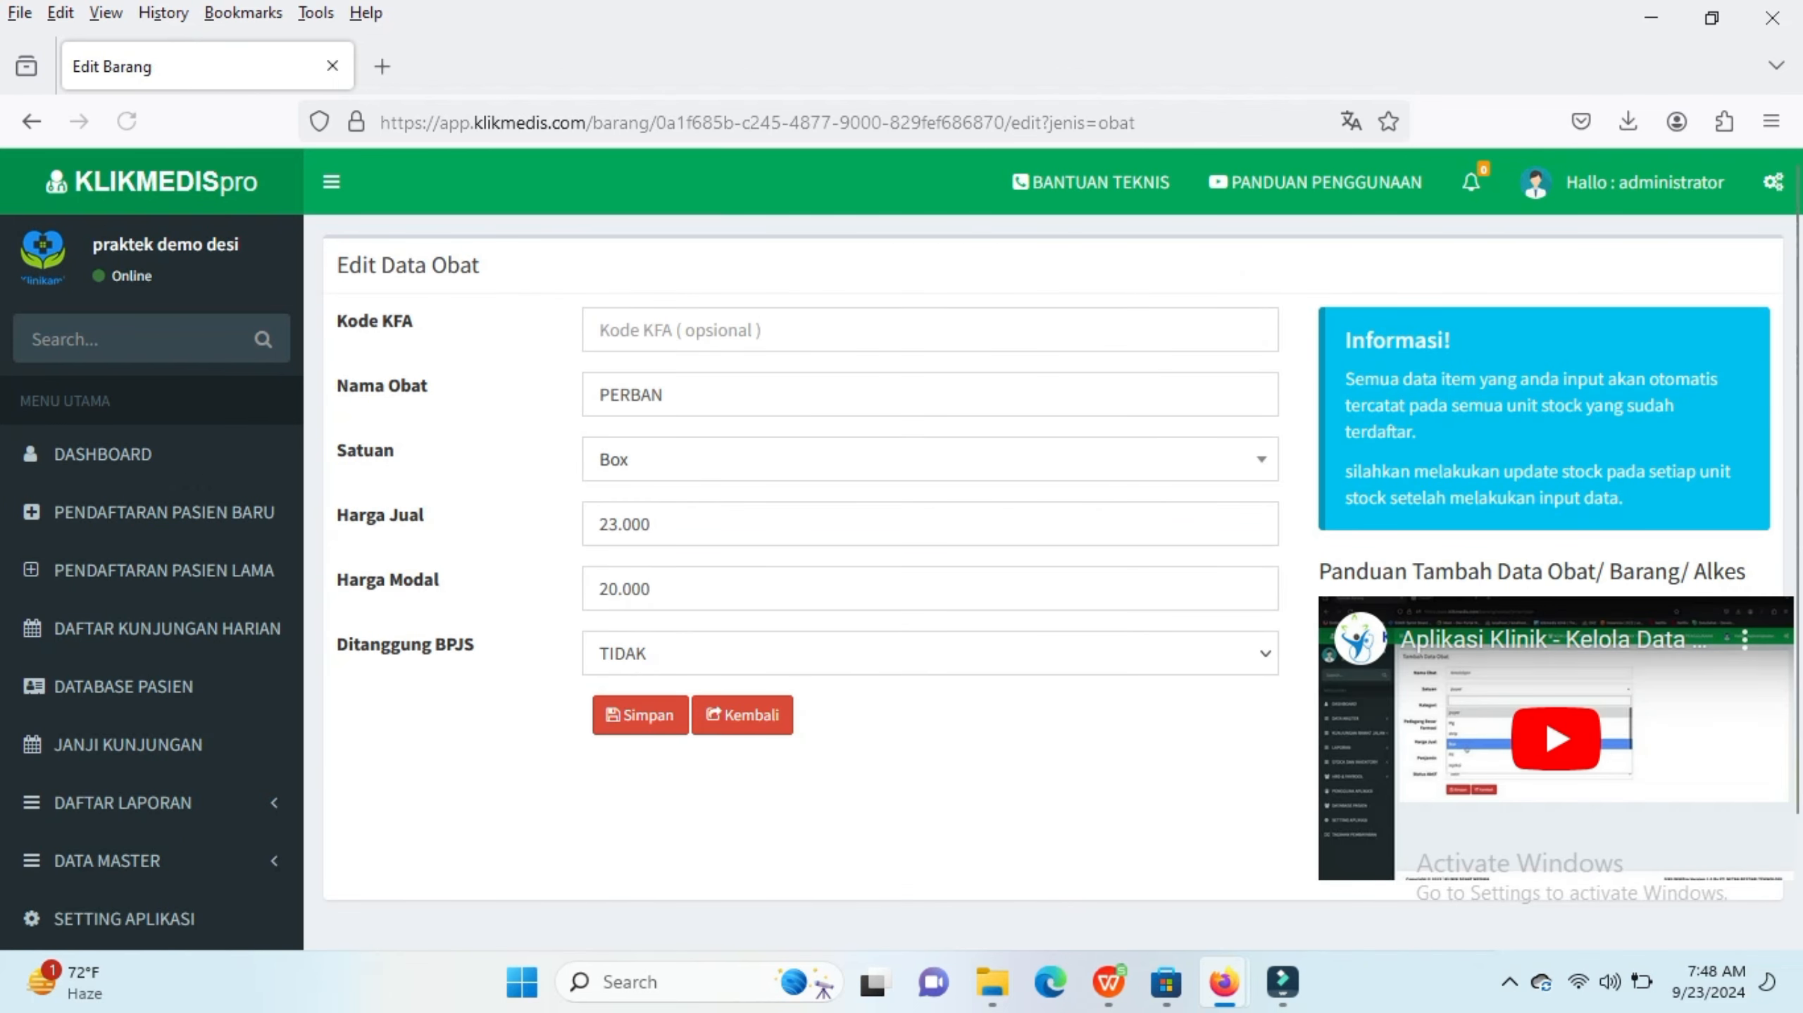
Step: Change PERBAN's selling price to 22.000 and save the edited medicine
click(650, 524)
key(ctrl+shift+Left)
key(ctrl+shift+Left)
click(650, 524)
key(BackSpace)
key(BackSpace)
key(BackSpace)
key(BackSpace)
text(2.000)
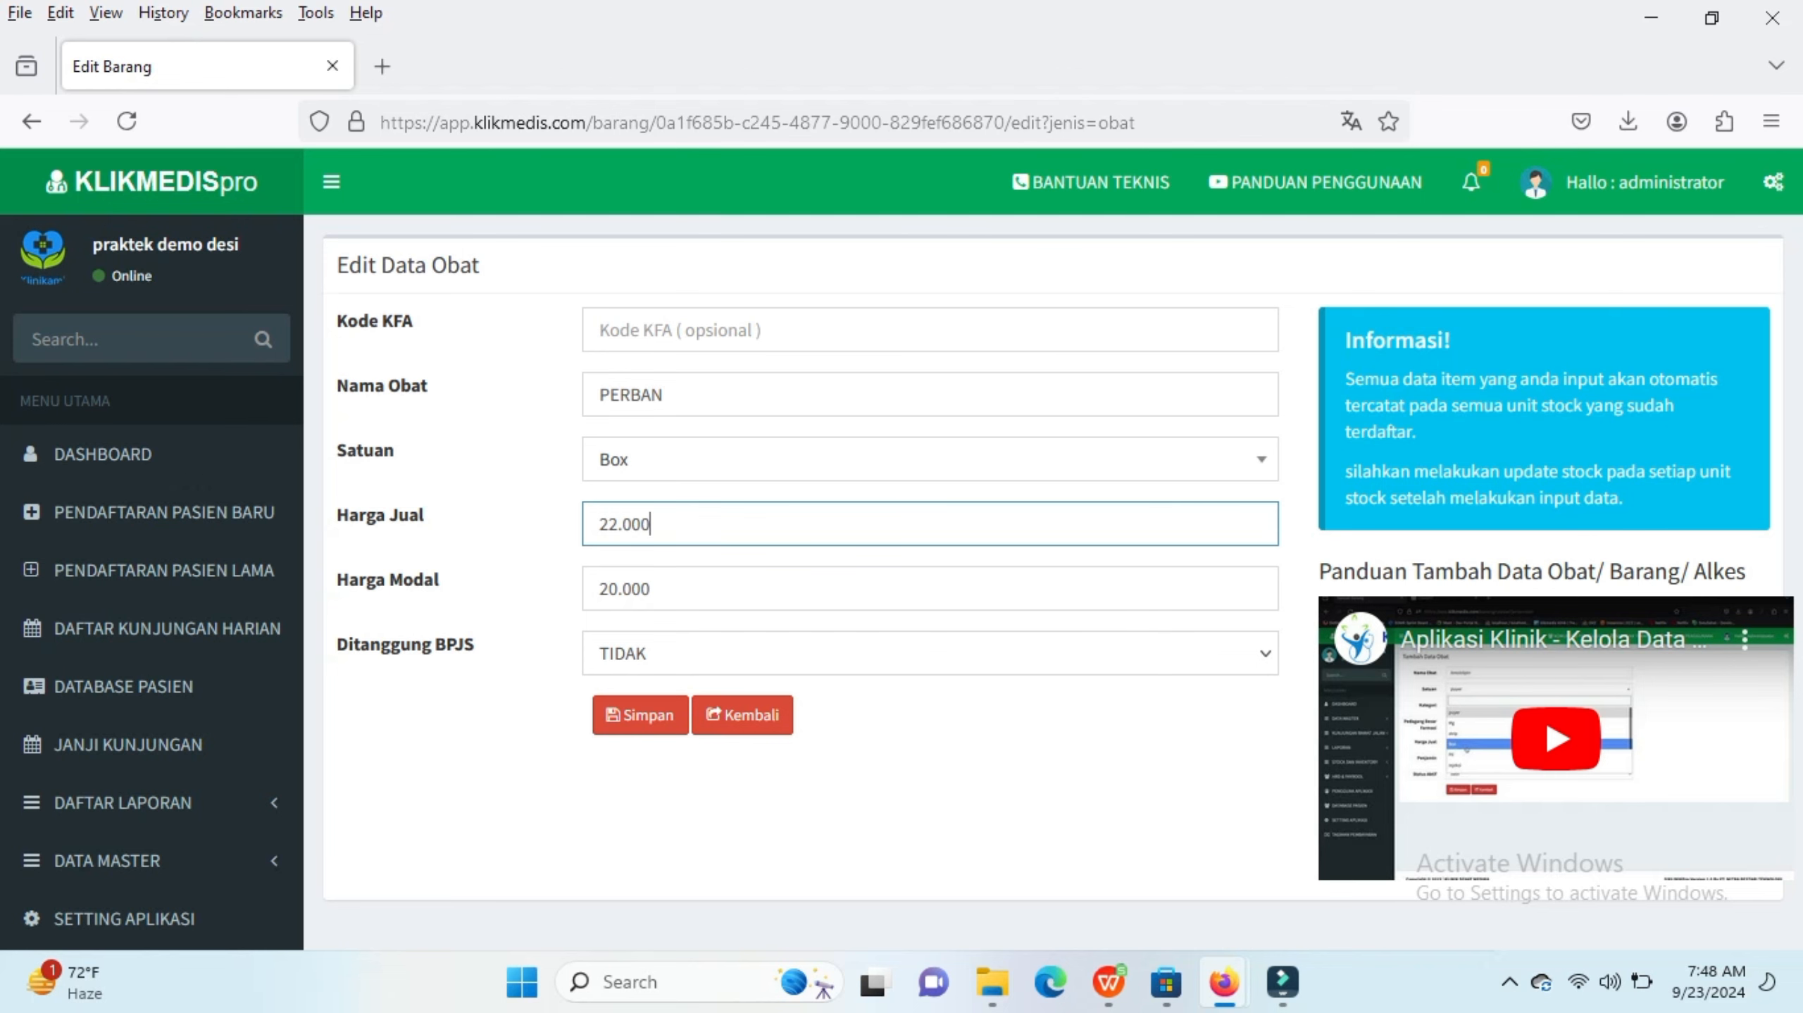
click(639, 715)
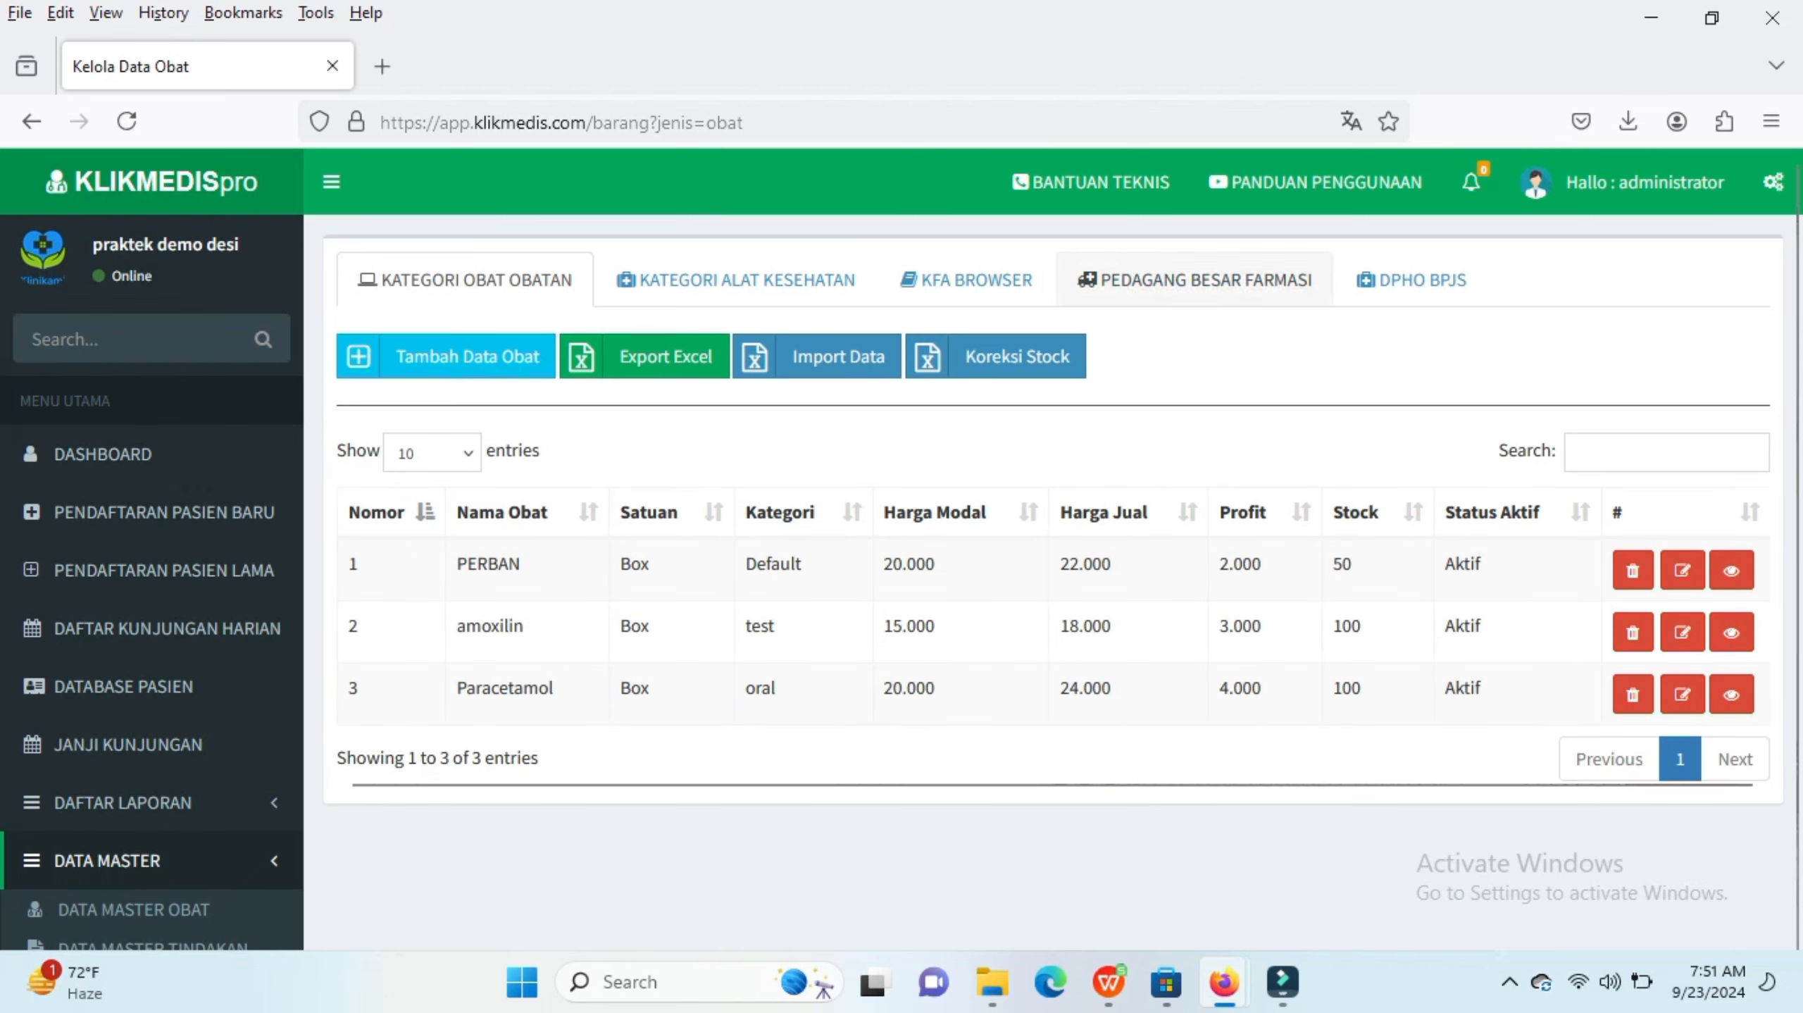
Step: Open the KFA Browser and page through the KFA medicine list
click(966, 280)
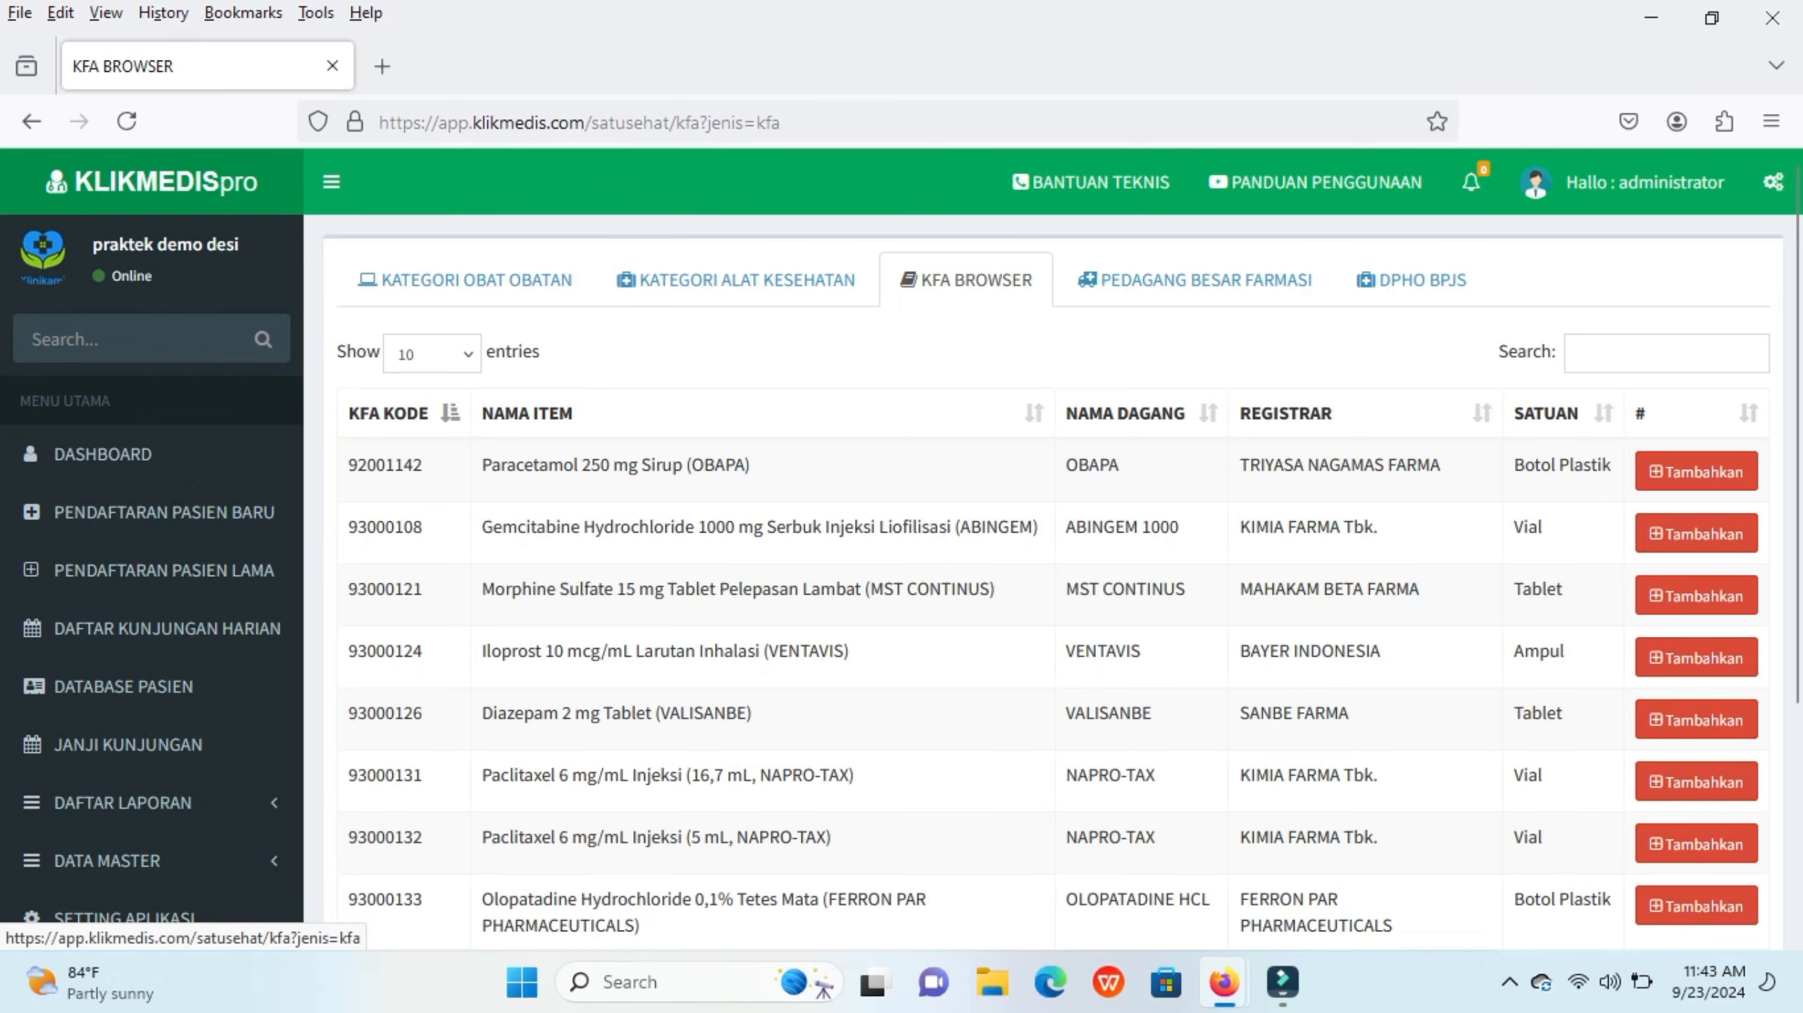
scroll(1054, 546, down, 3)
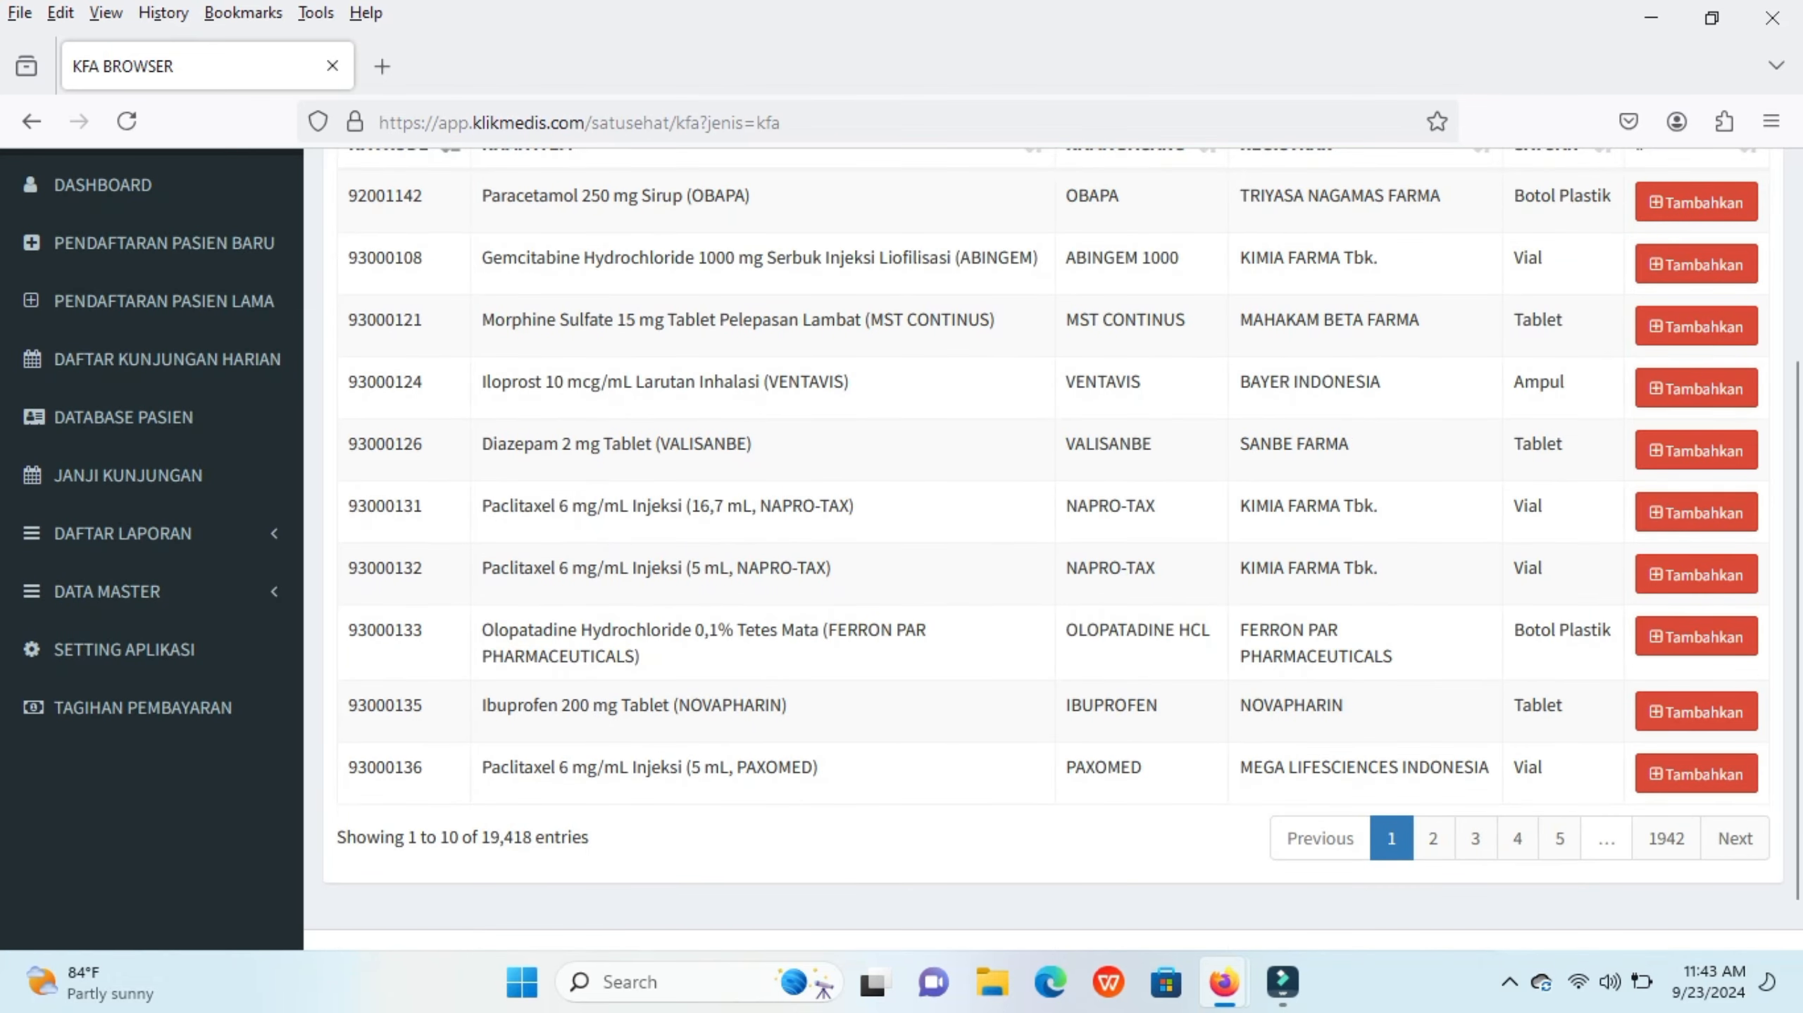
scroll(1054, 546, down, 1)
scroll(1054, 545, up, 4)
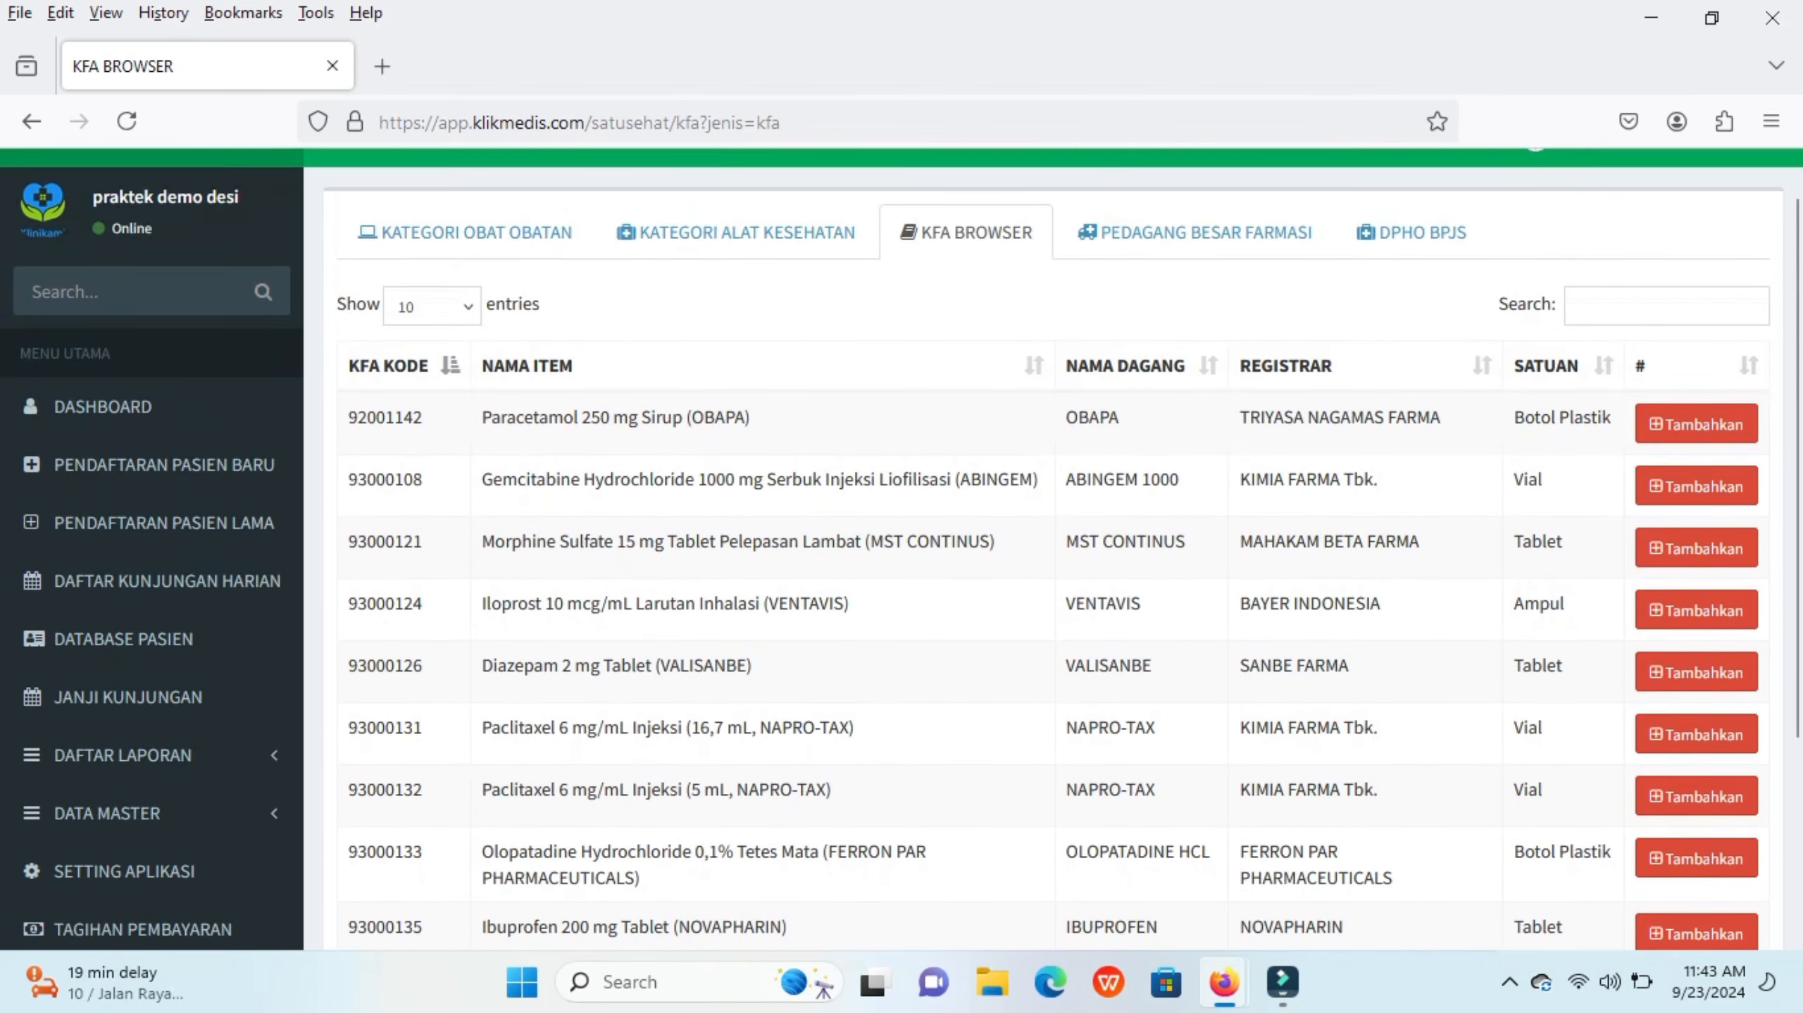
scroll(1054, 545, down, 4)
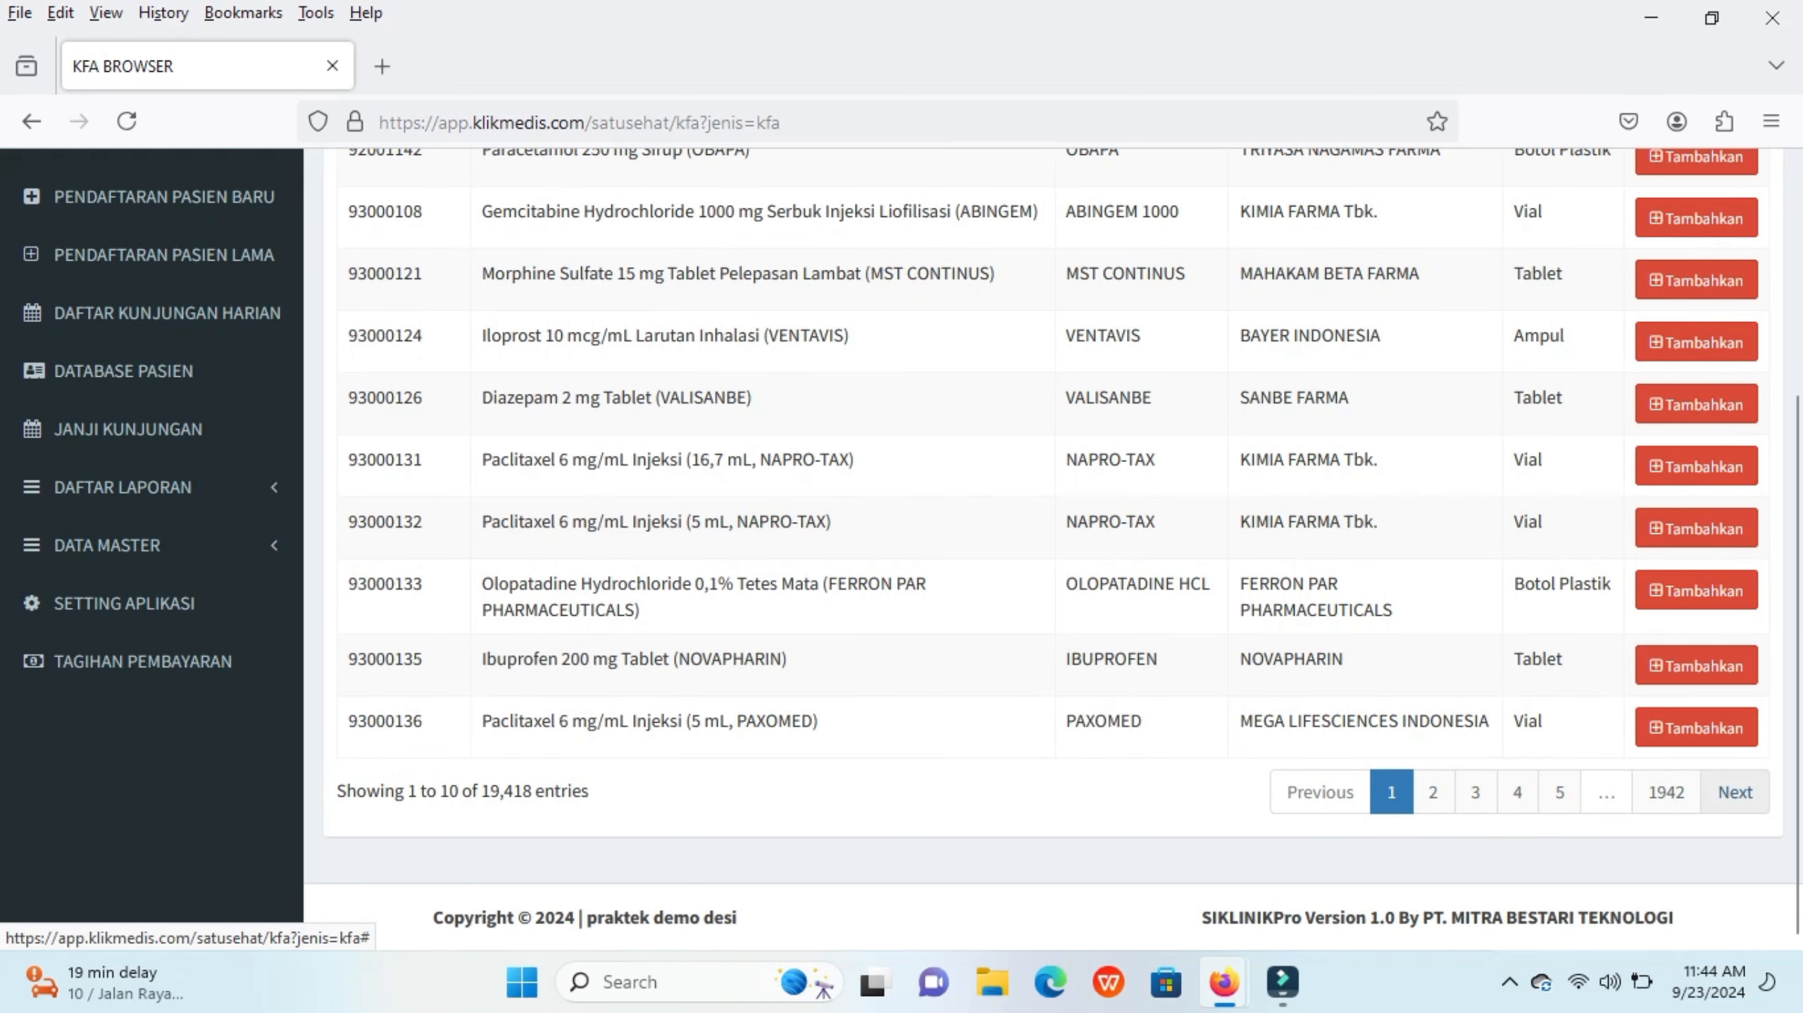
click(1735, 792)
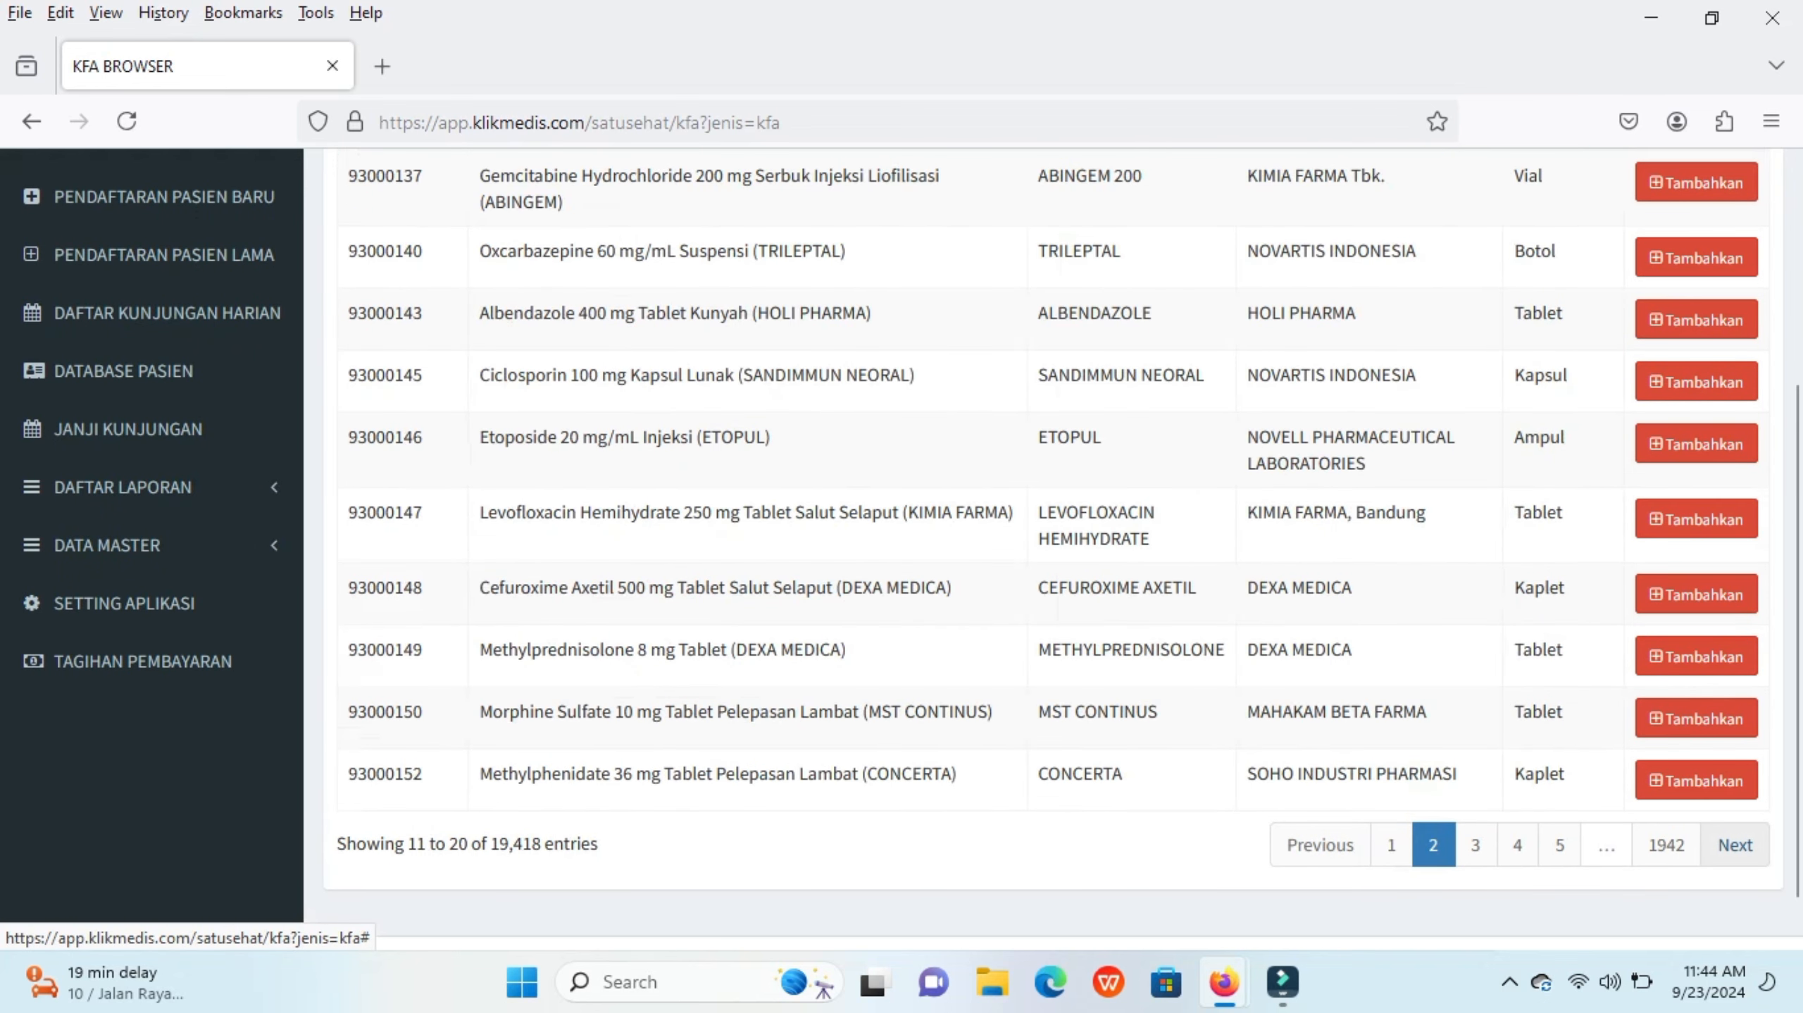
click(1735, 845)
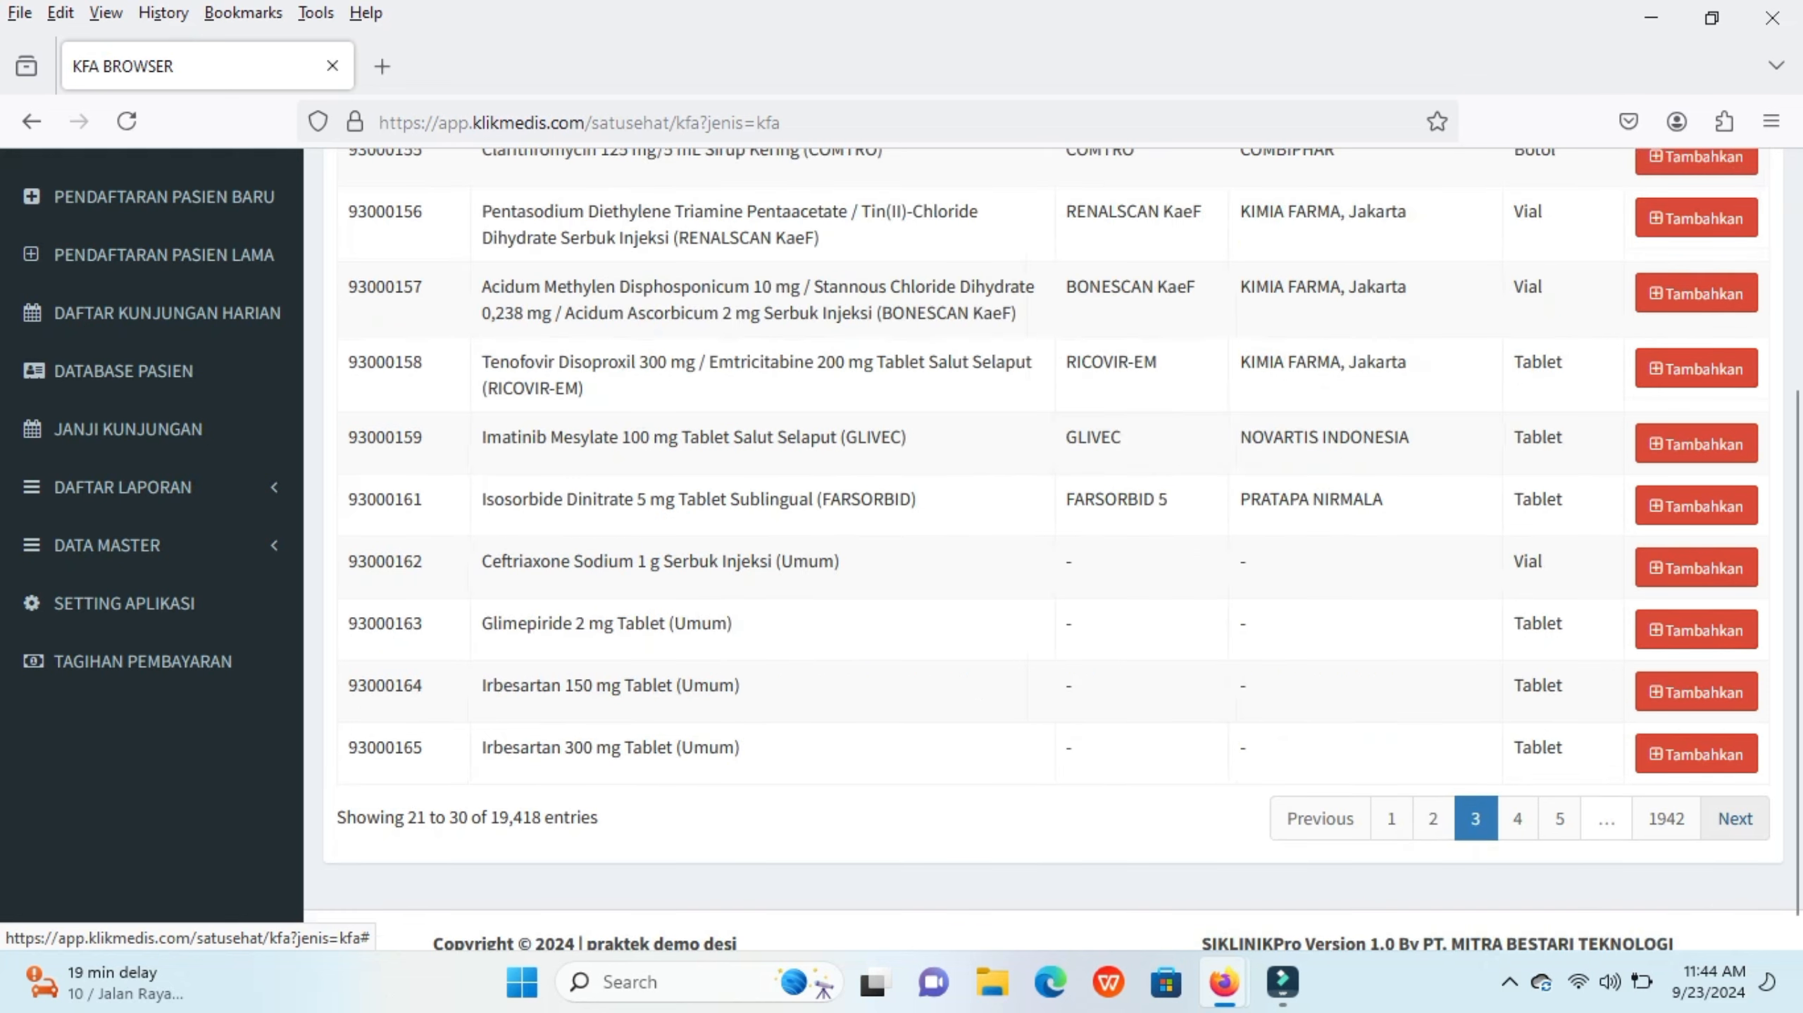
click(1735, 818)
click(1735, 818)
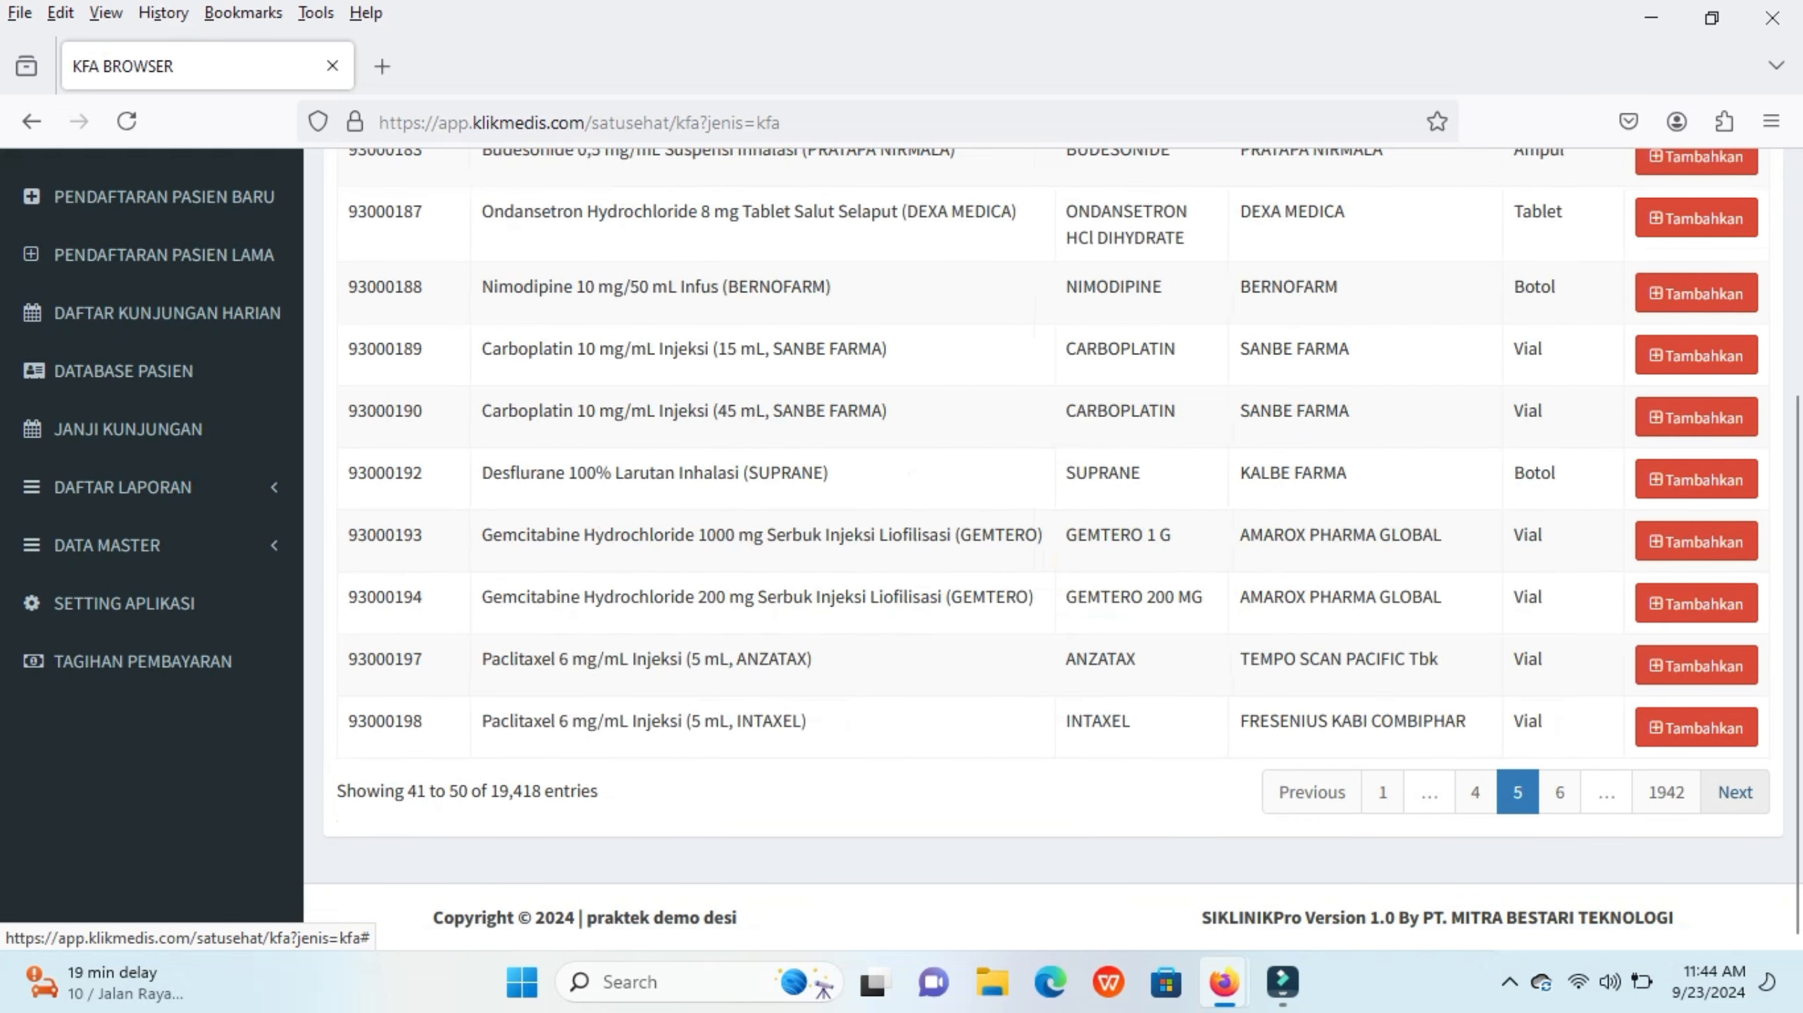
click(1382, 791)
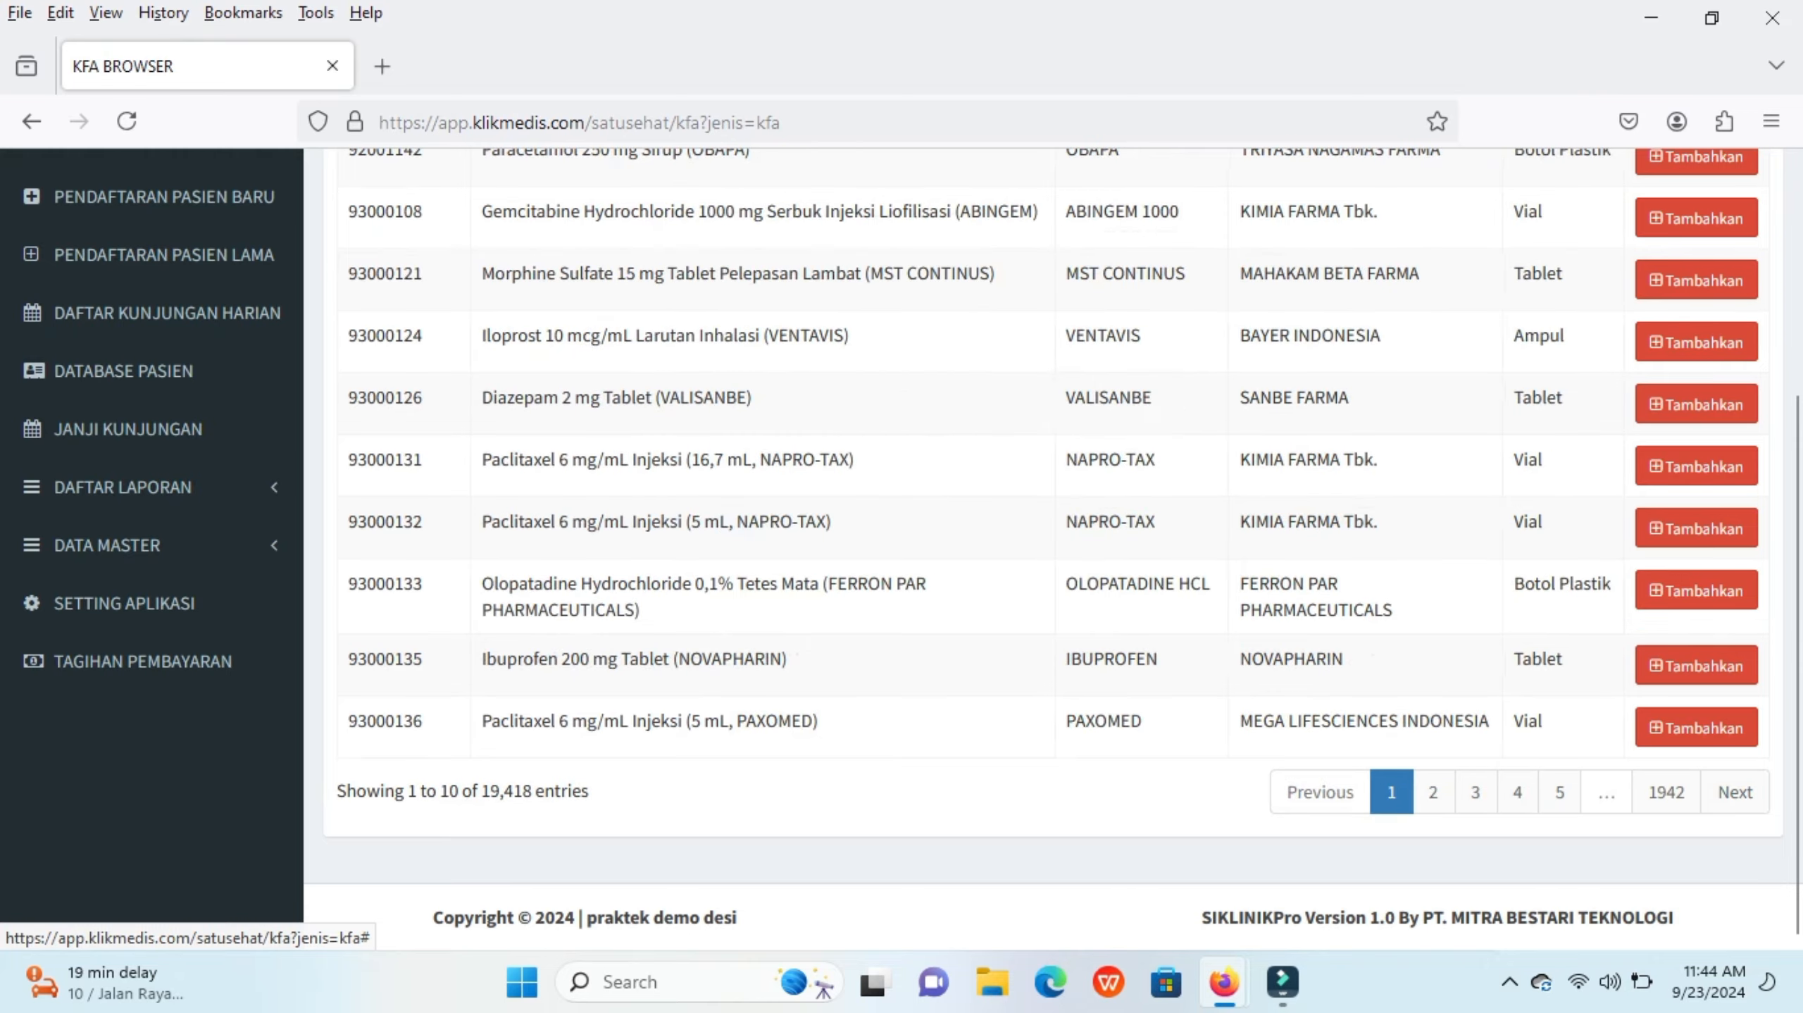
Step: Add Ibuprofen 200 mg Tablet (NOVAPHARIN) from the KFA list and set its selling price to 6.000
scroll(1382, 710, up, 5)
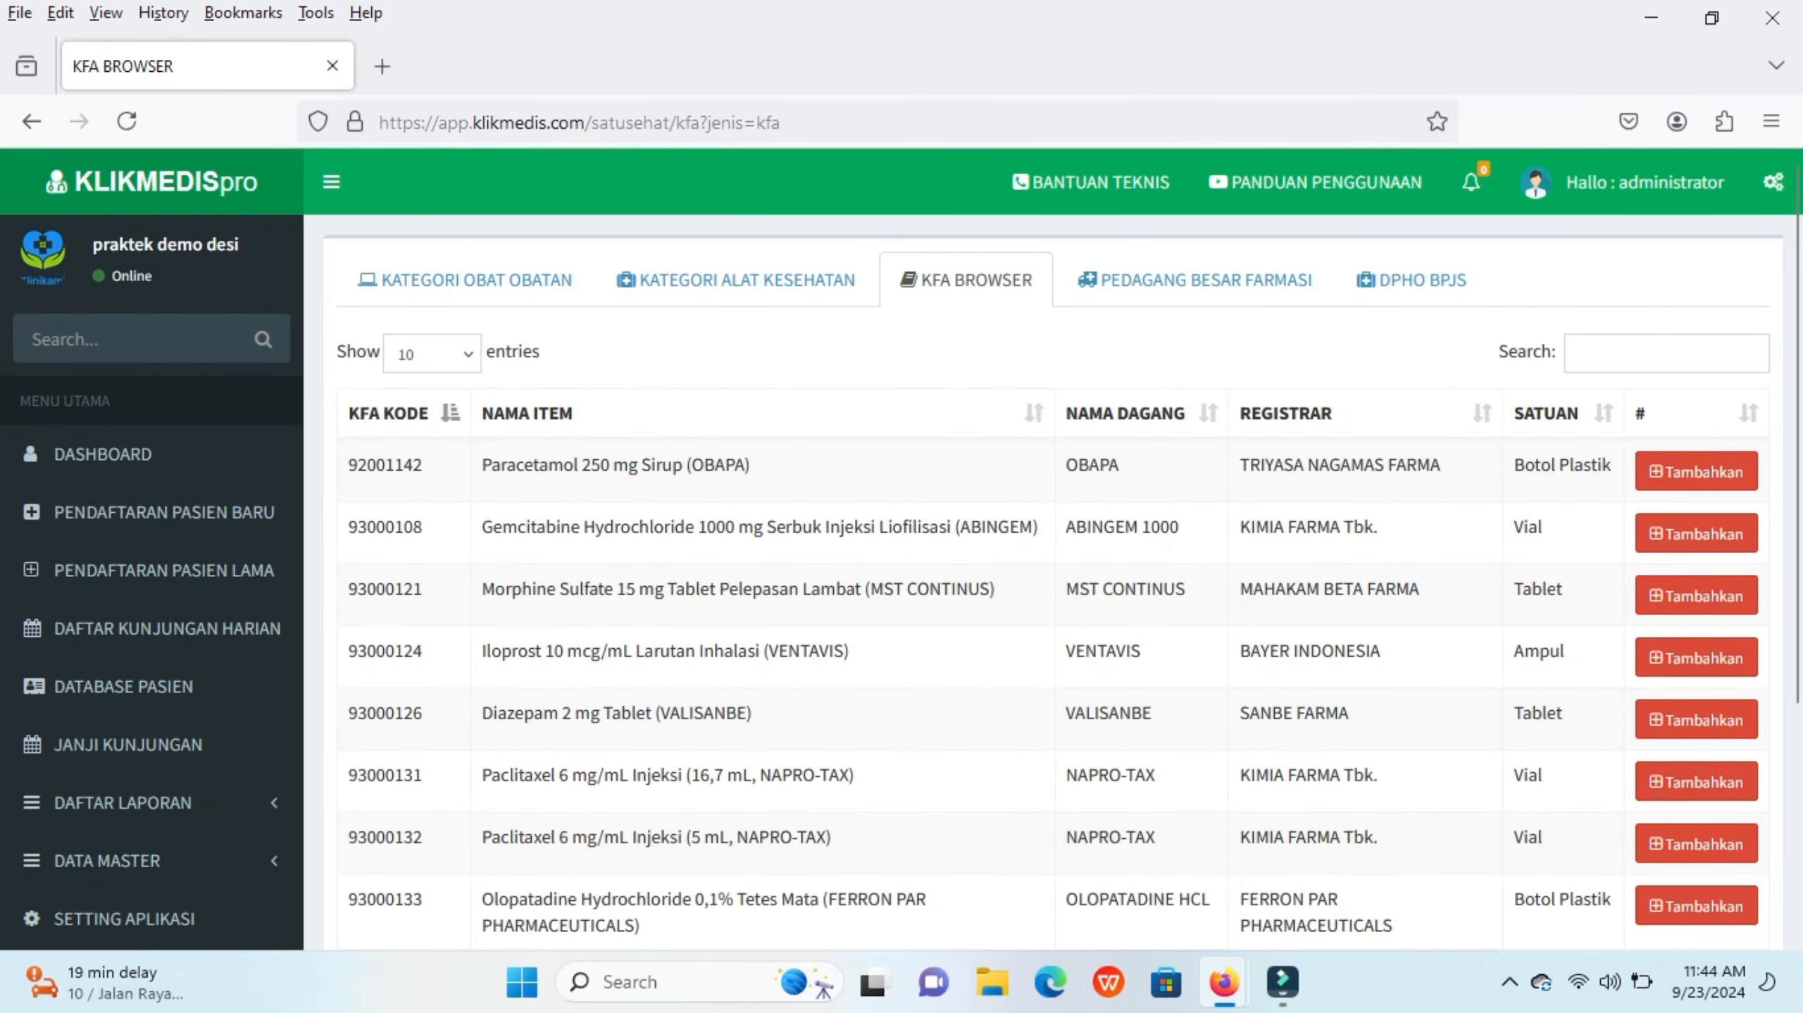
scroll(901, 541, down, 2)
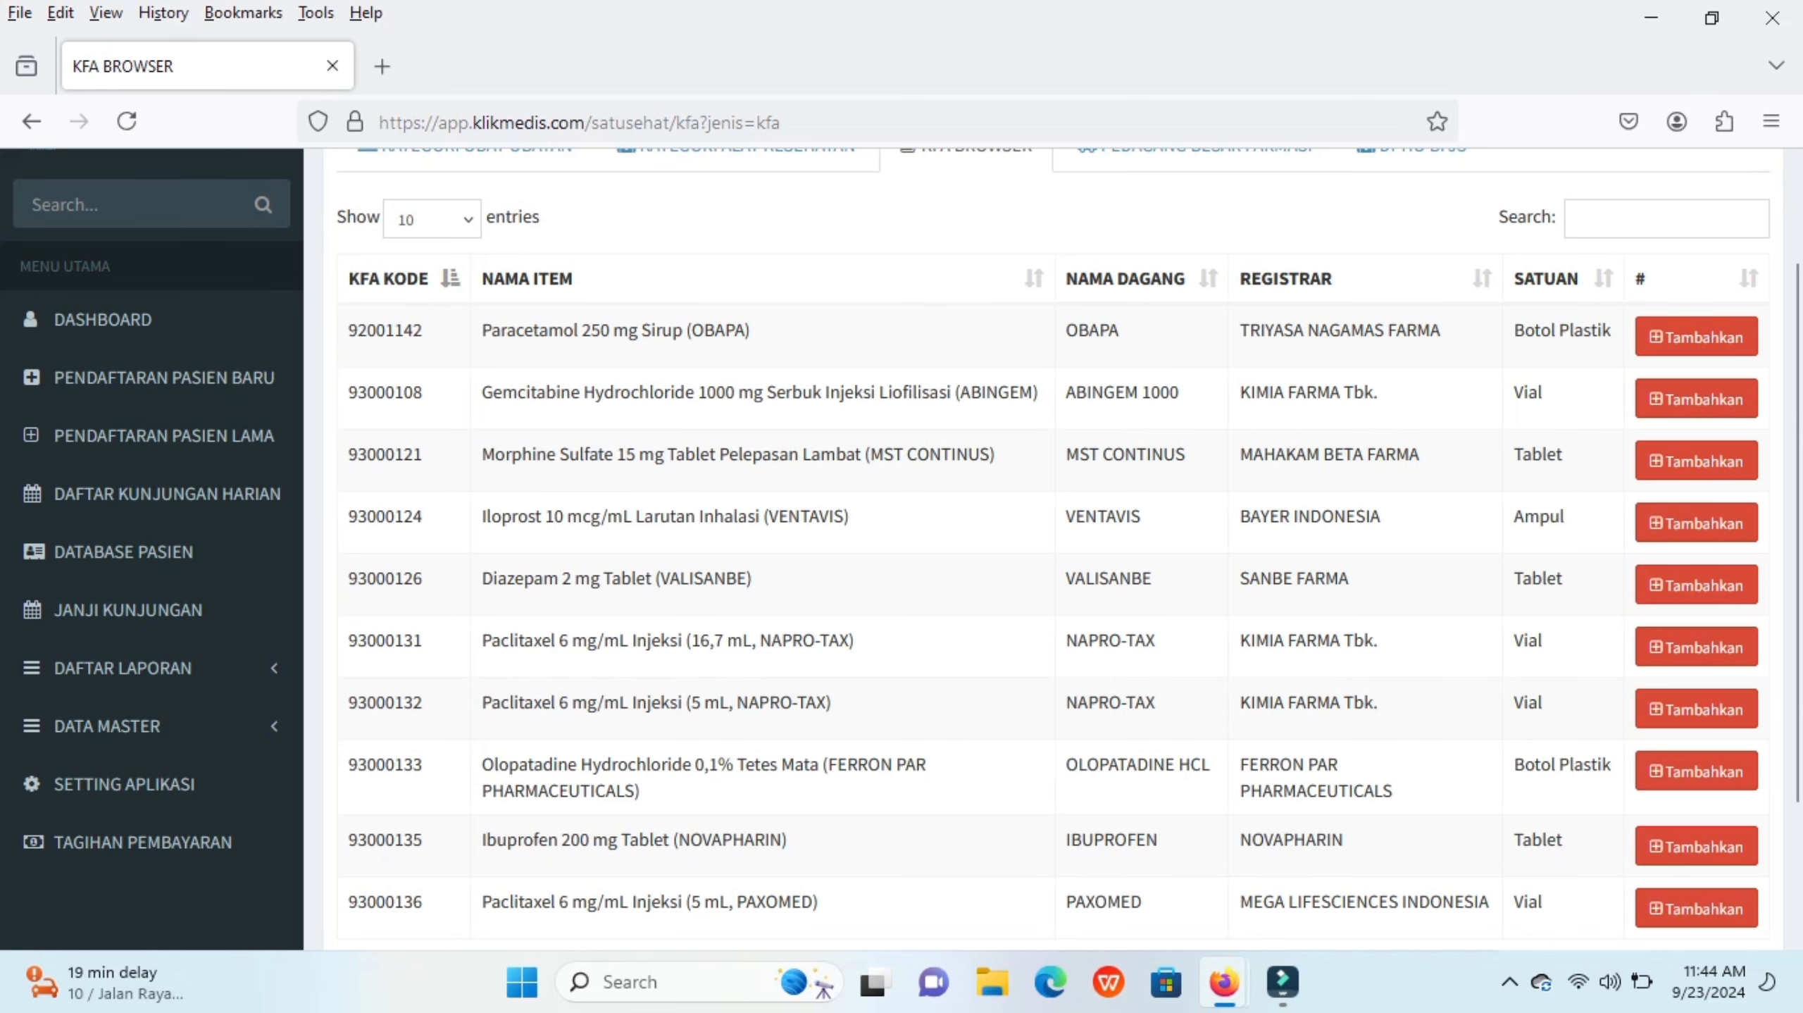
scroll(902, 541, down, 2)
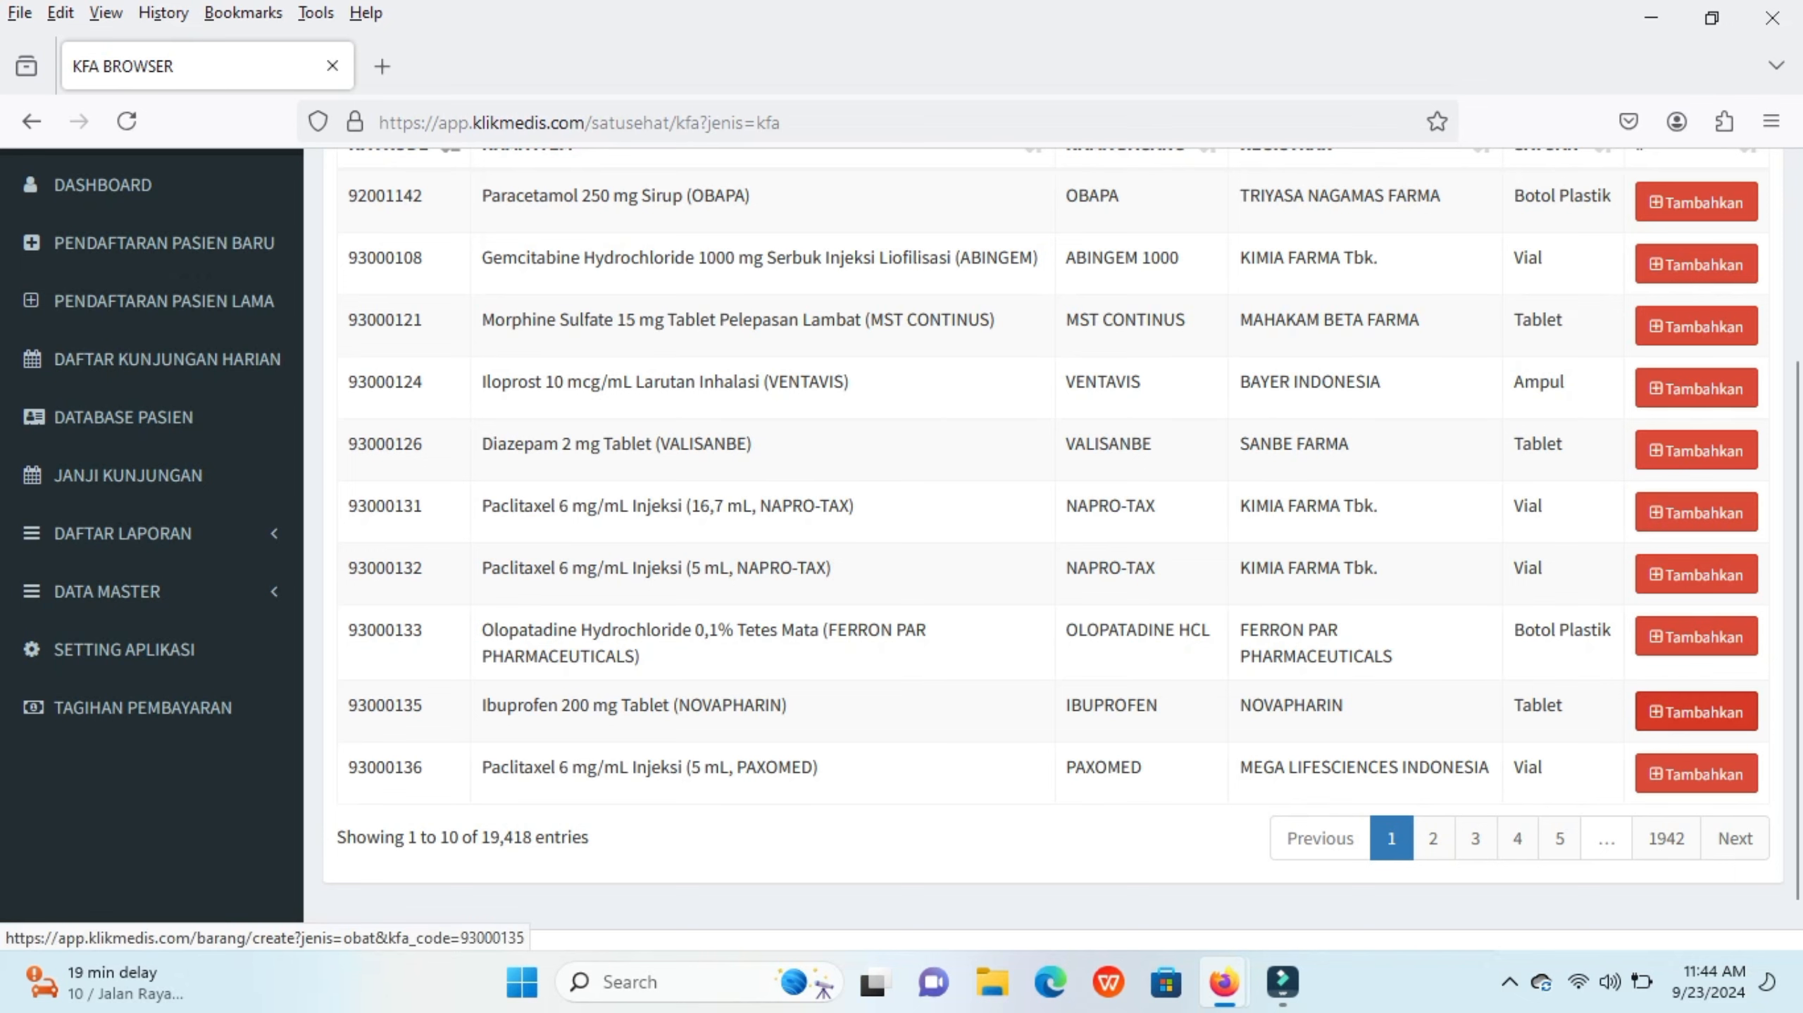
click(1696, 711)
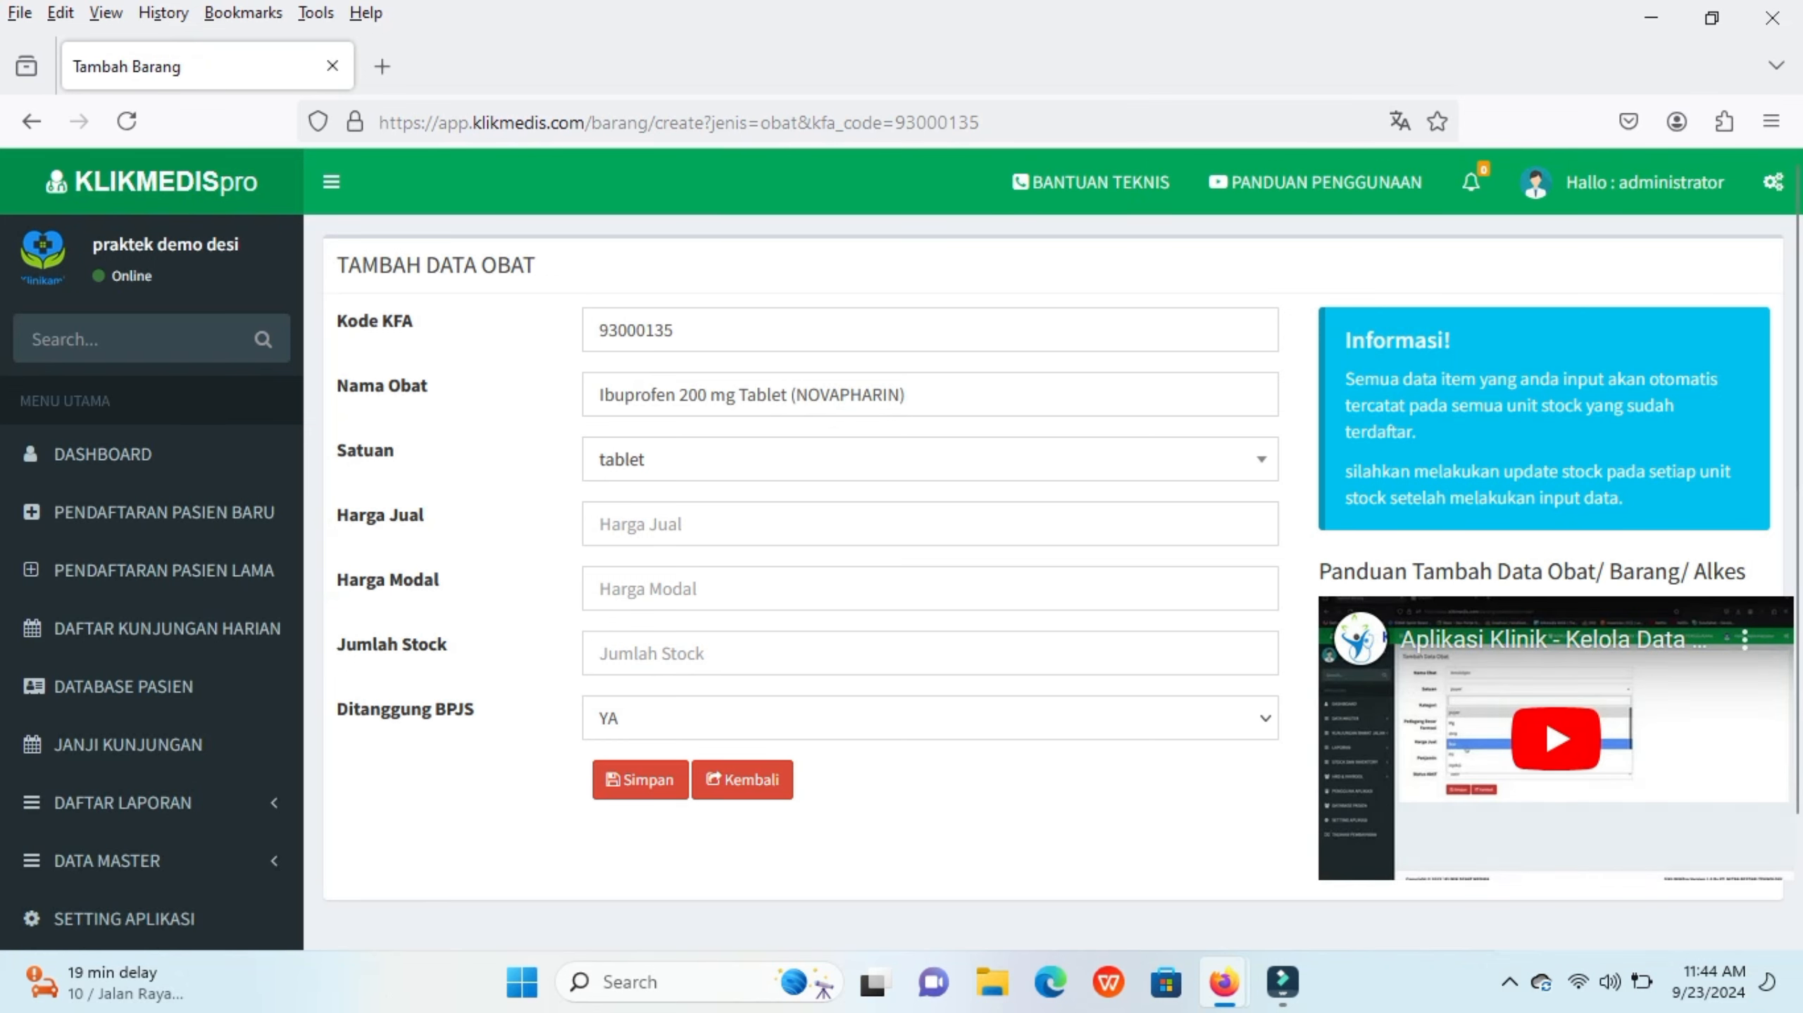
click(640, 524)
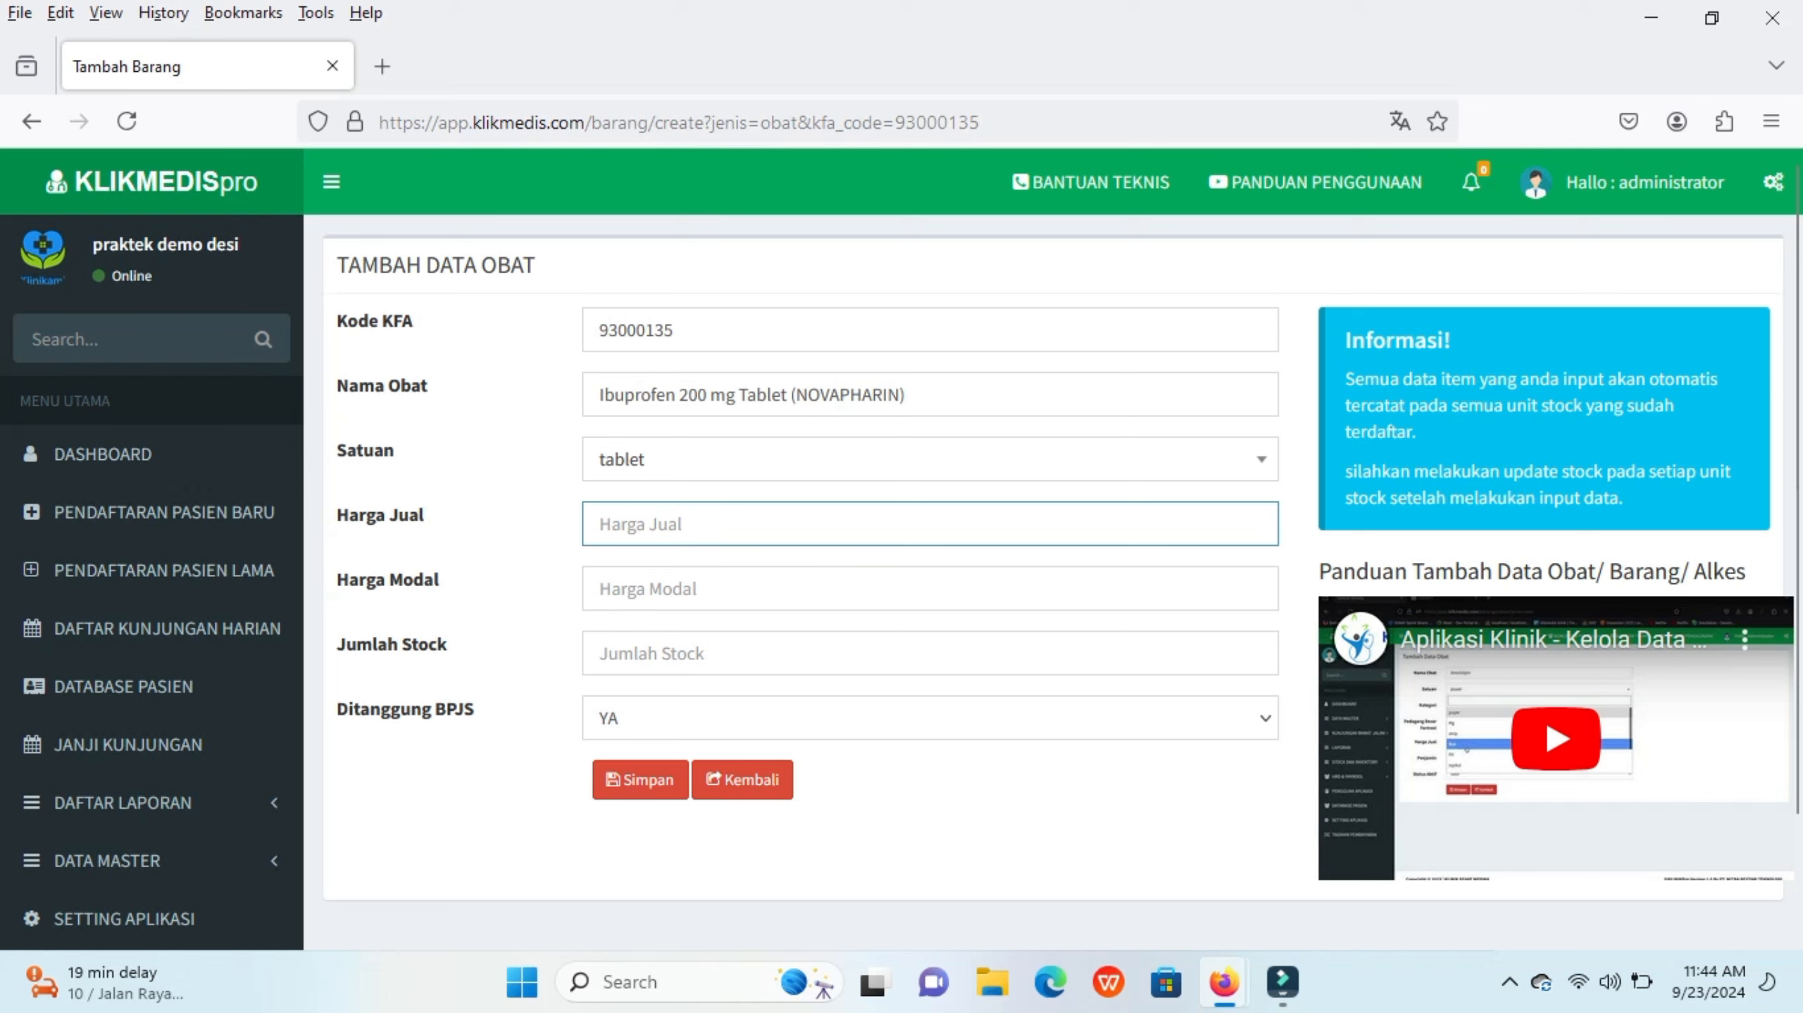
text(6.000)
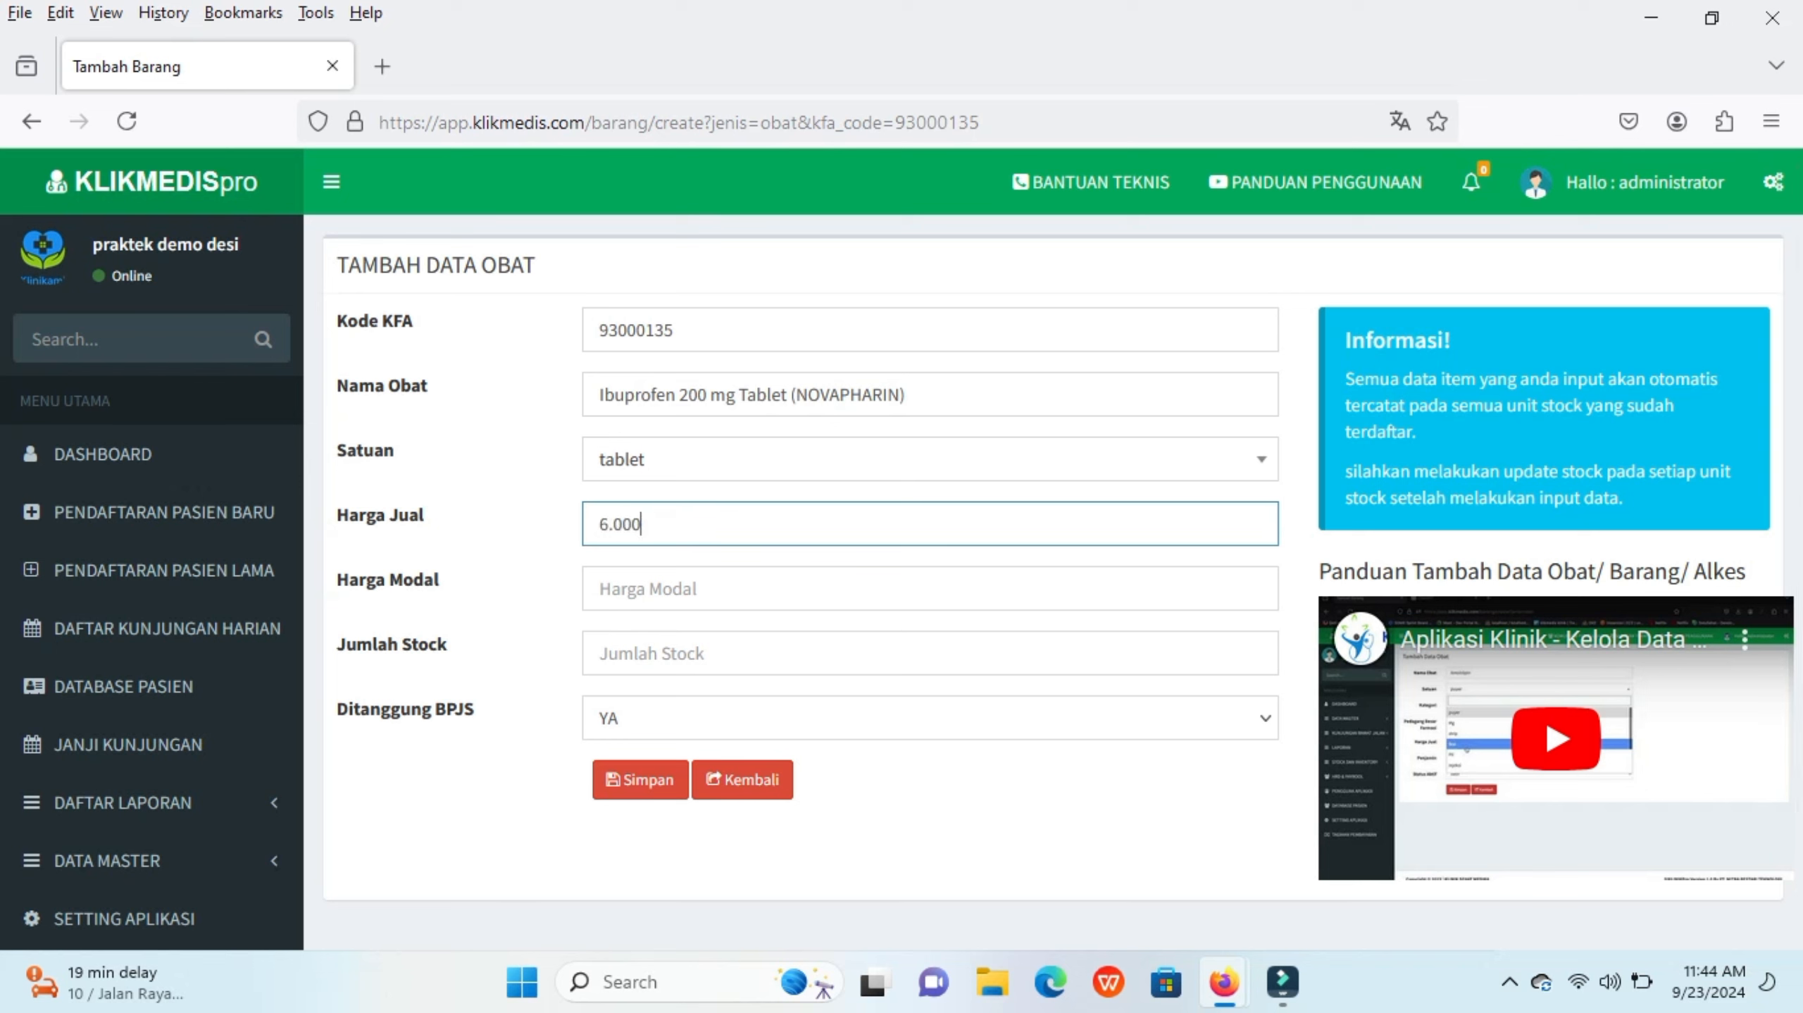
Step: Set Ibuprofen's cost price to 5.000, stock to 30, BPJS coverage to TIDAK, and save the medicine
click(639, 589)
text(5000)
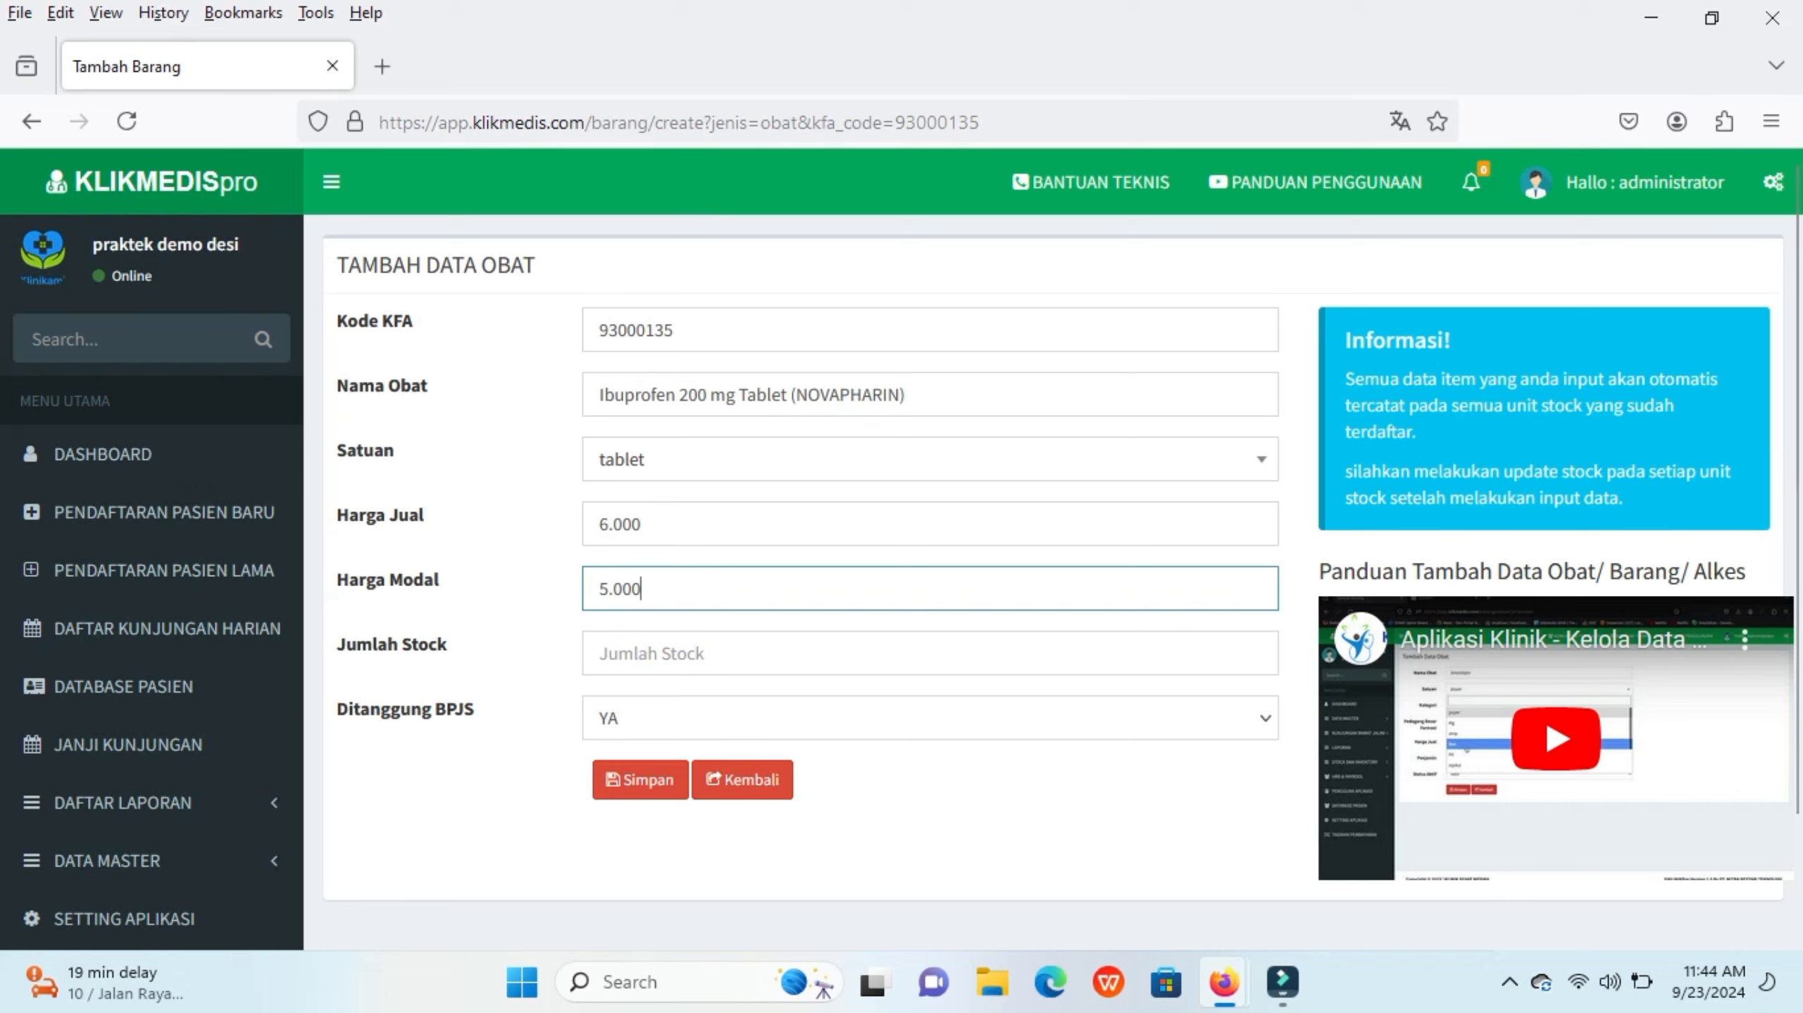
click(638, 653)
text(30)
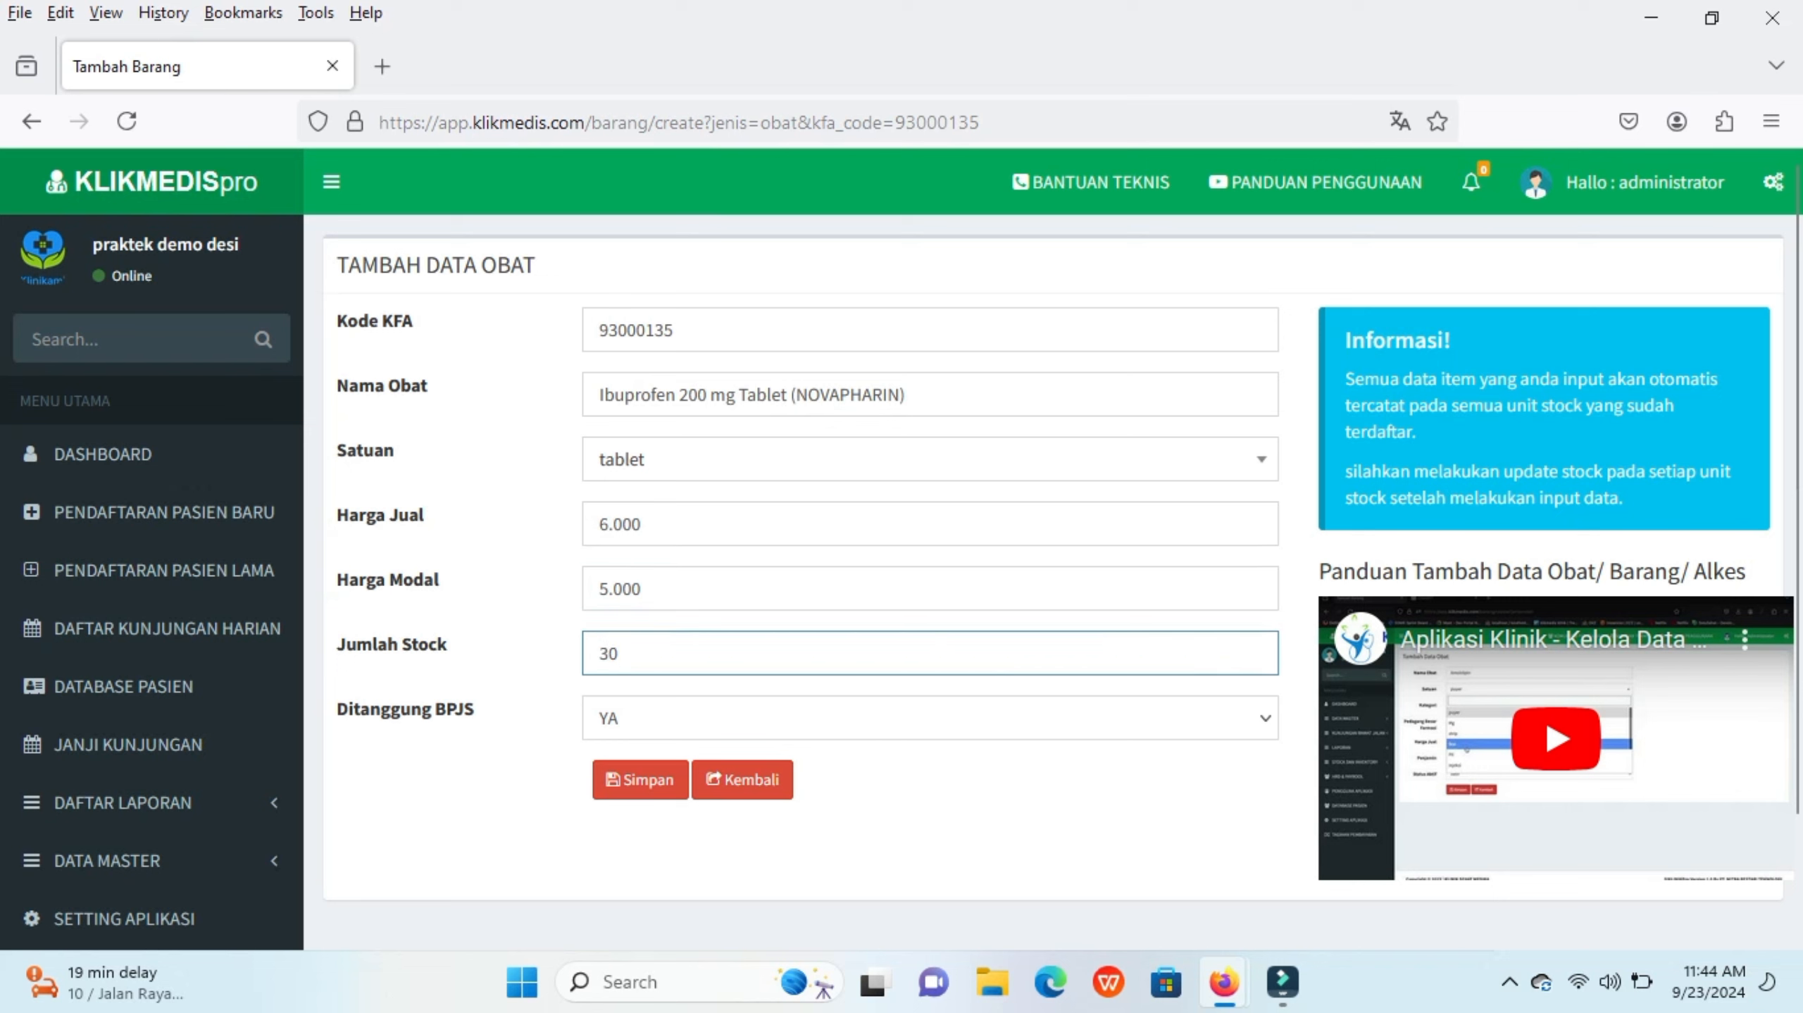
click(929, 718)
click(929, 793)
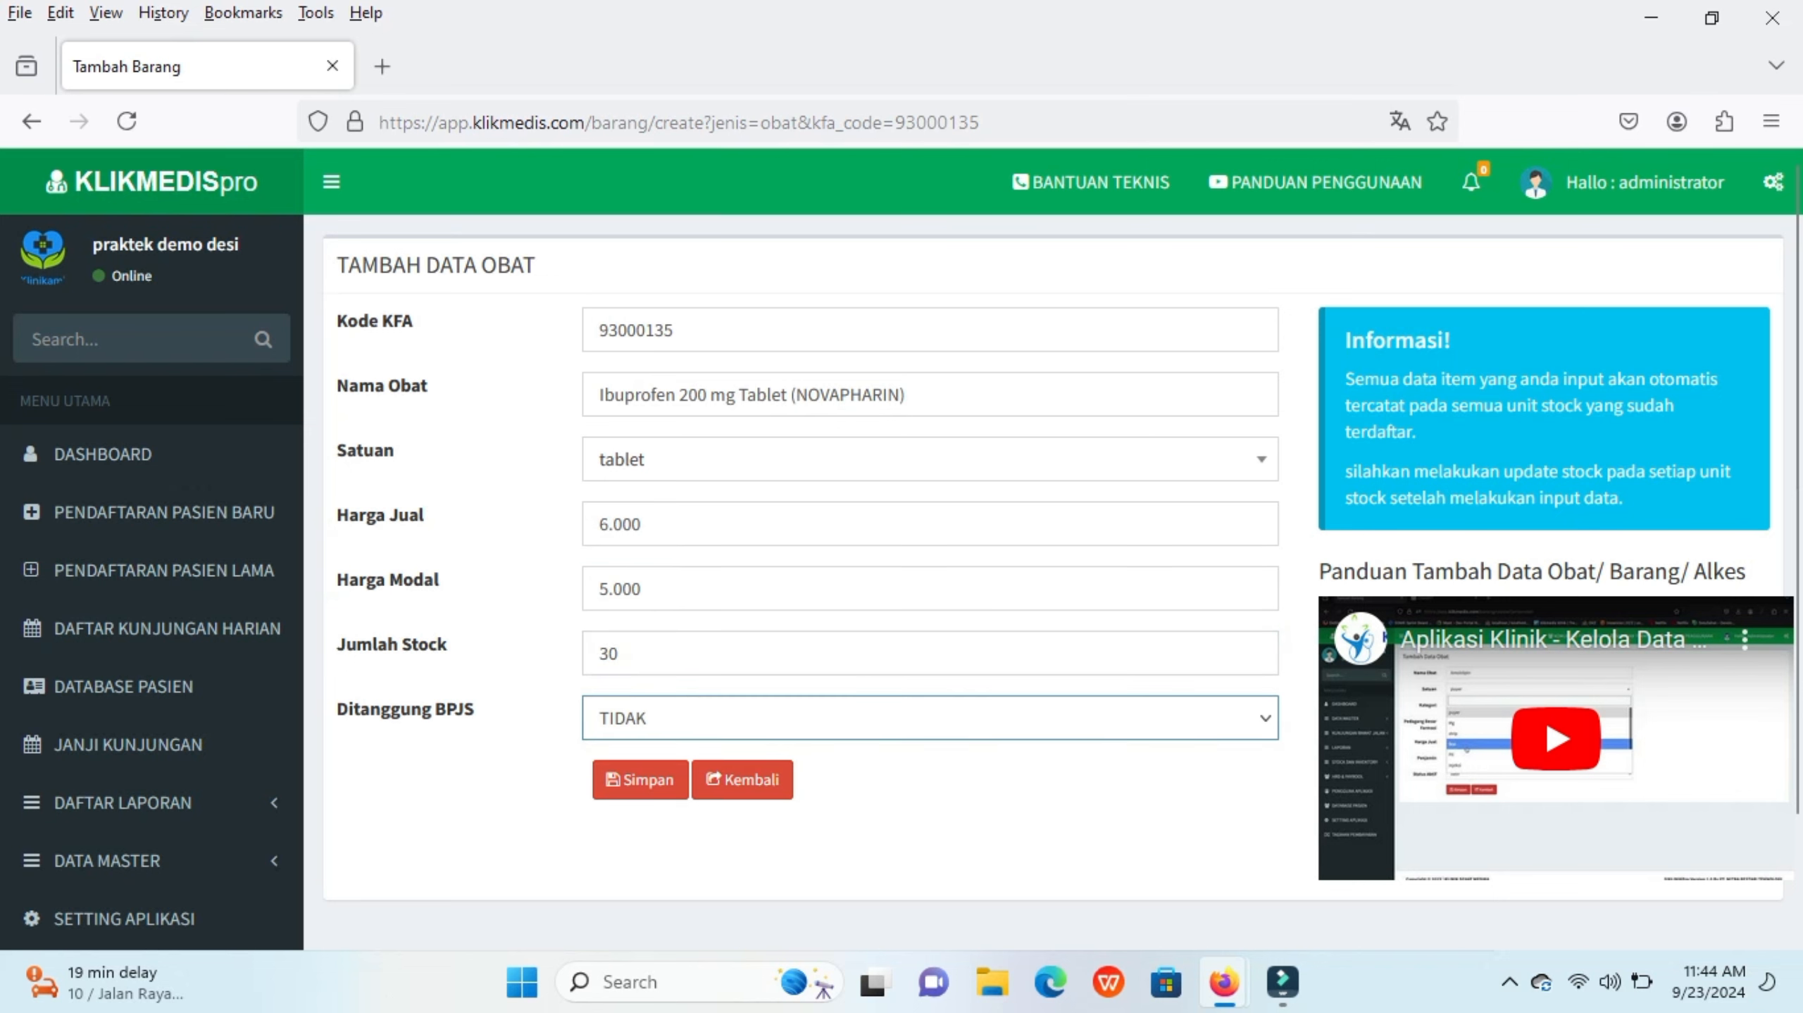
click(640, 779)
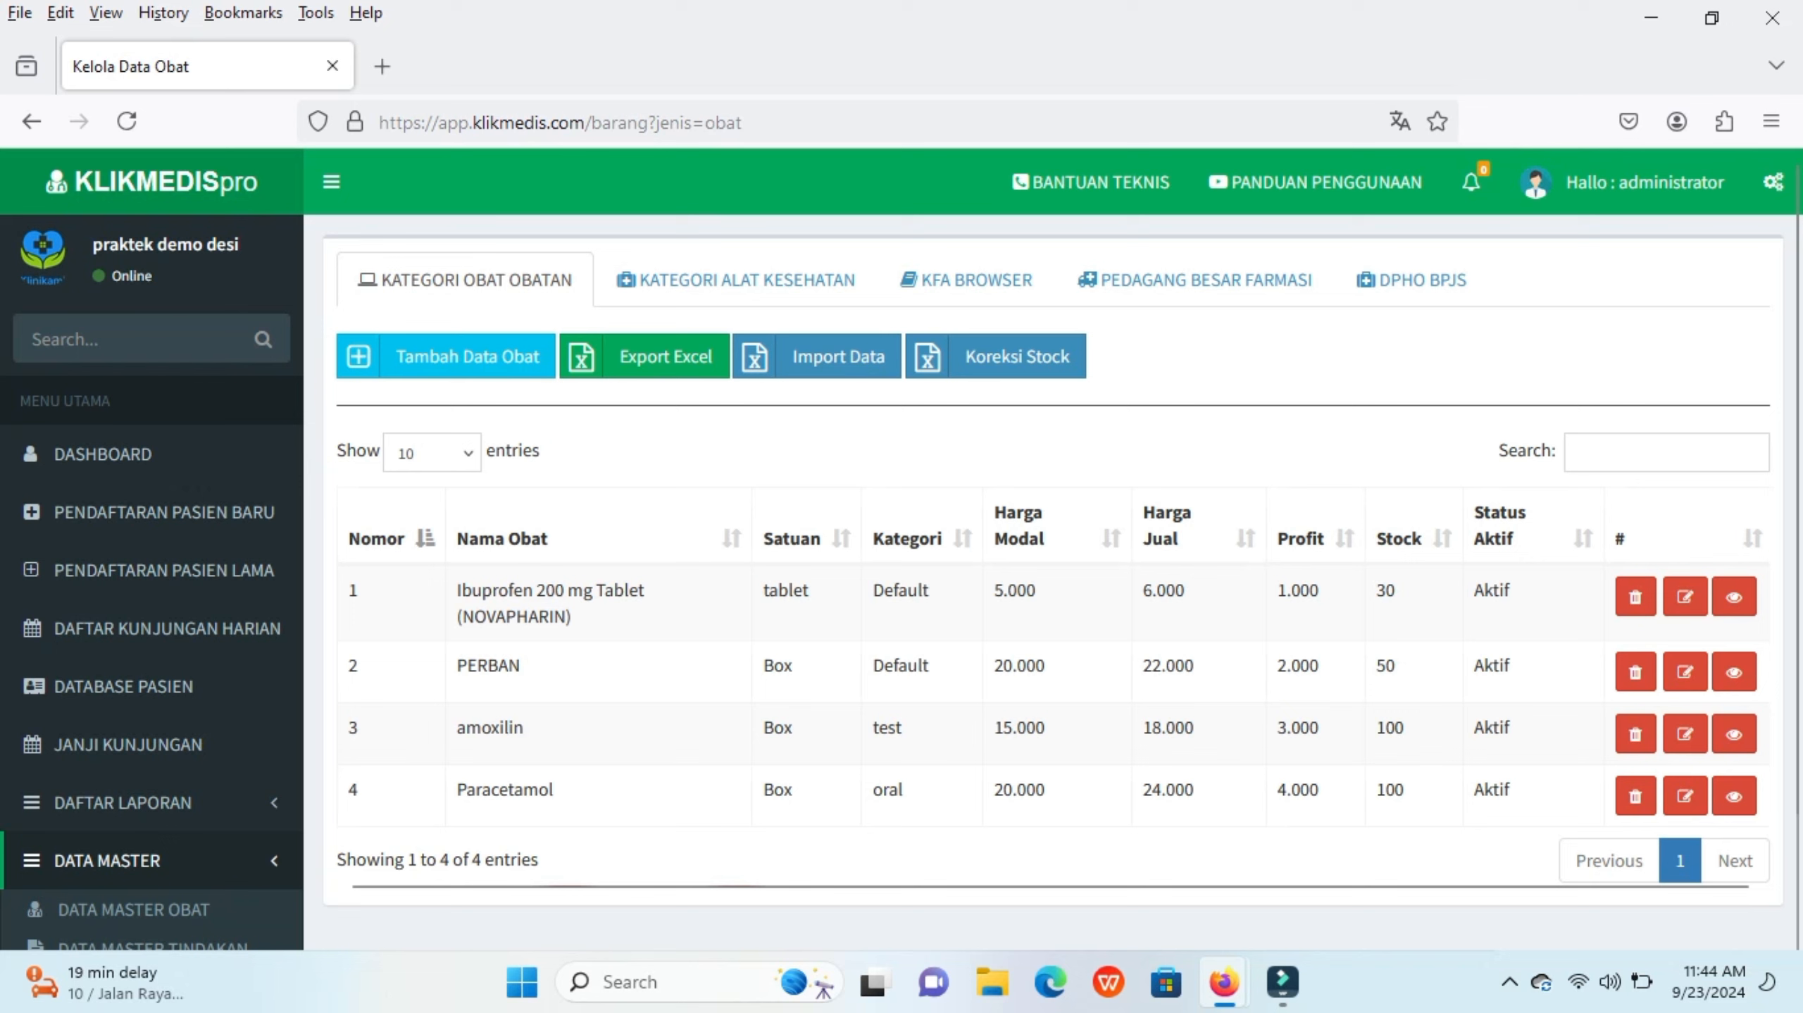
Step: Browse the Pedagang Besar Farmasi tab and return to the medicine list to review the records
drag(1195, 666, 349, 666)
click(349, 665)
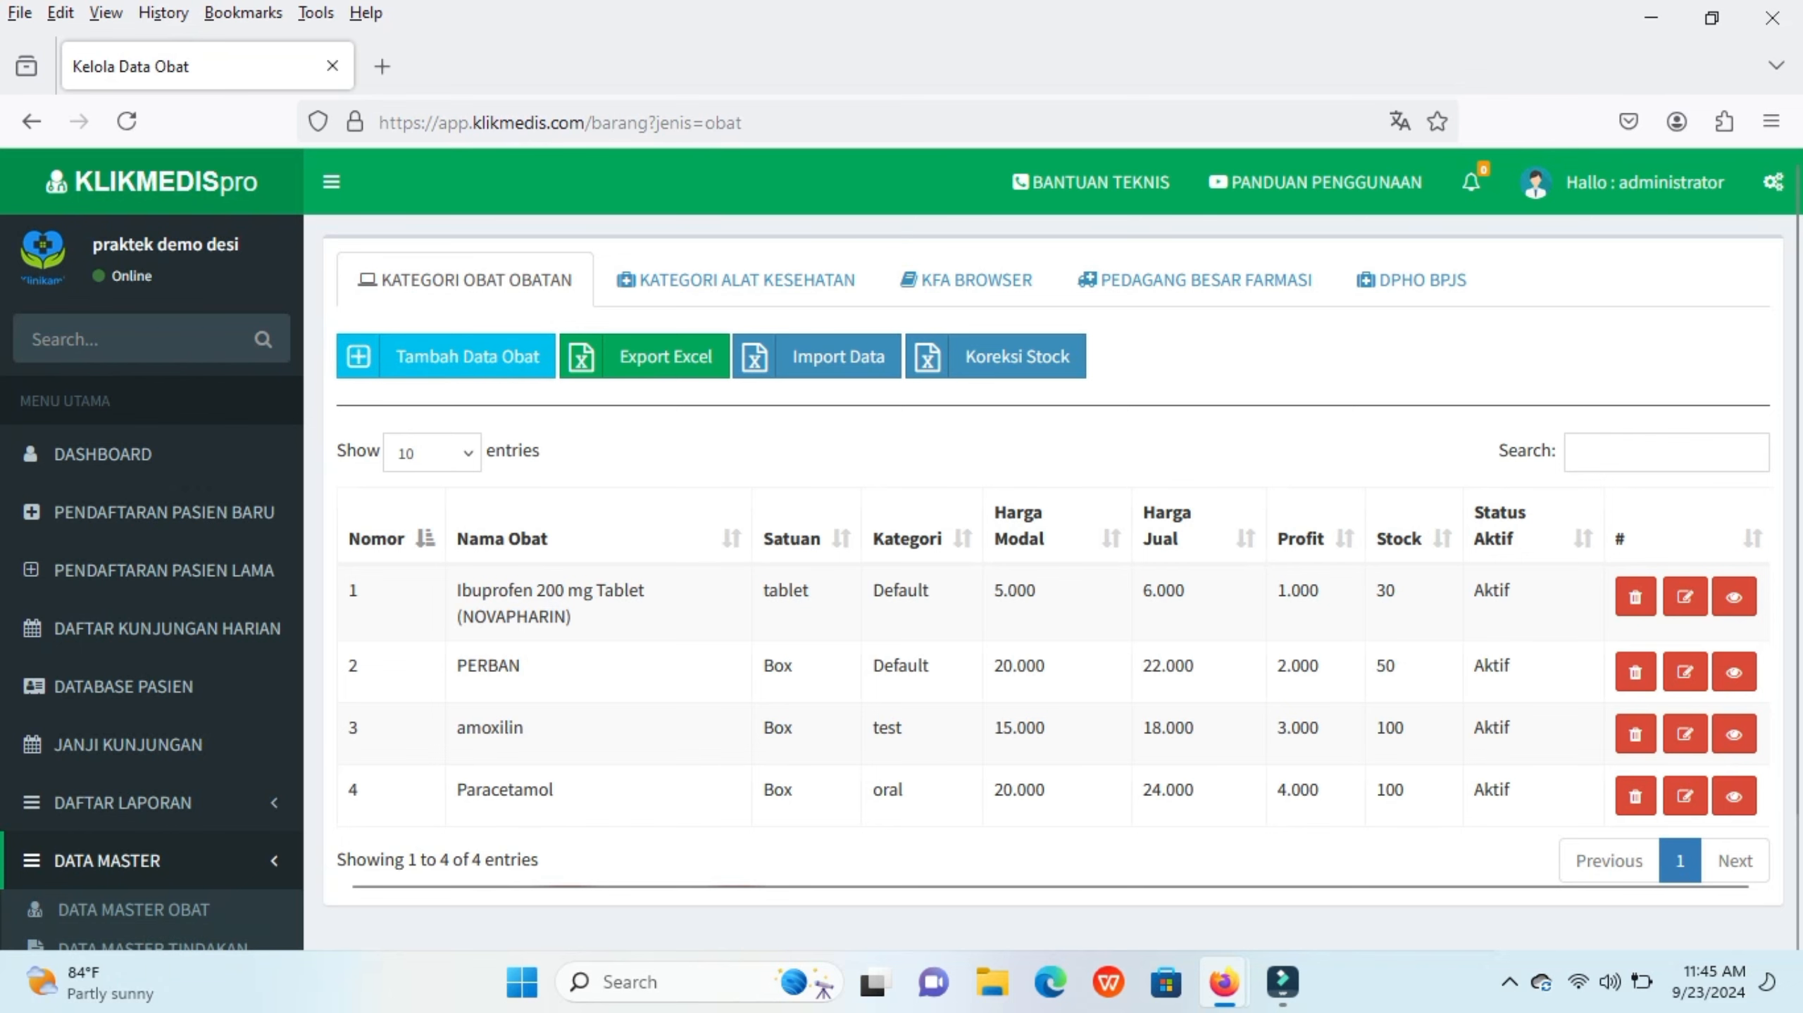
click(967, 280)
click(1199, 279)
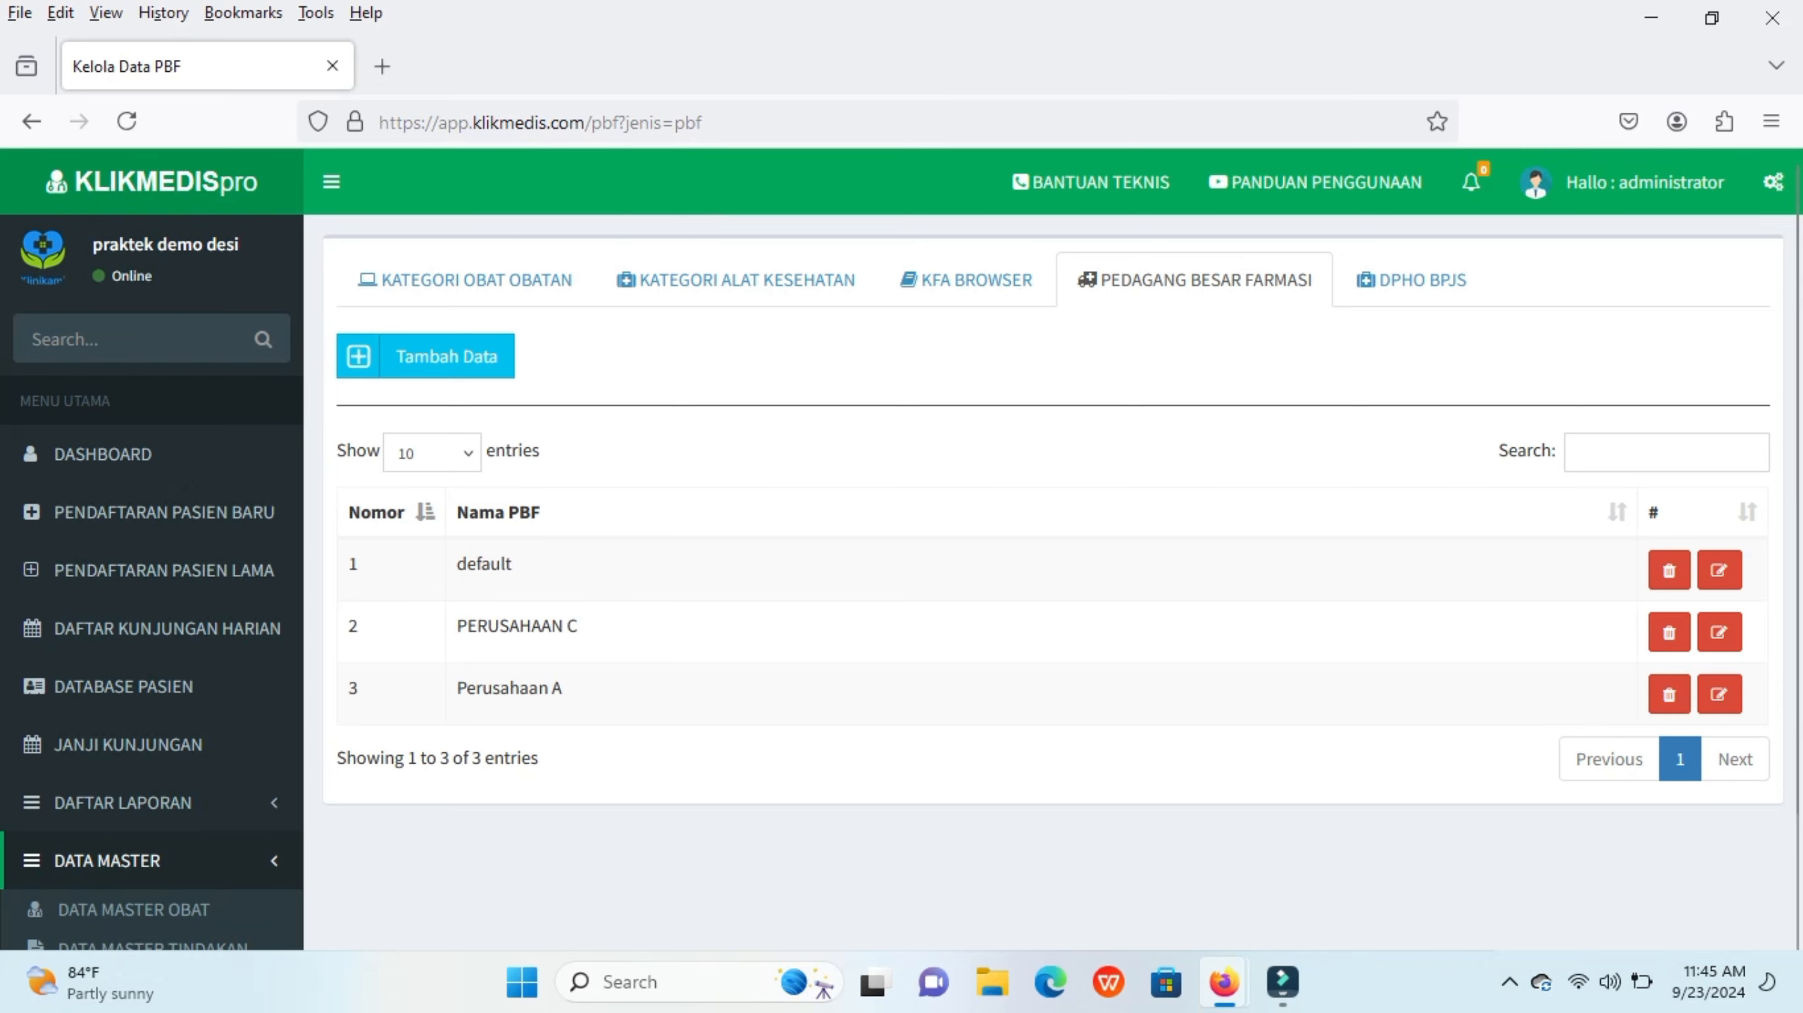
click(476, 280)
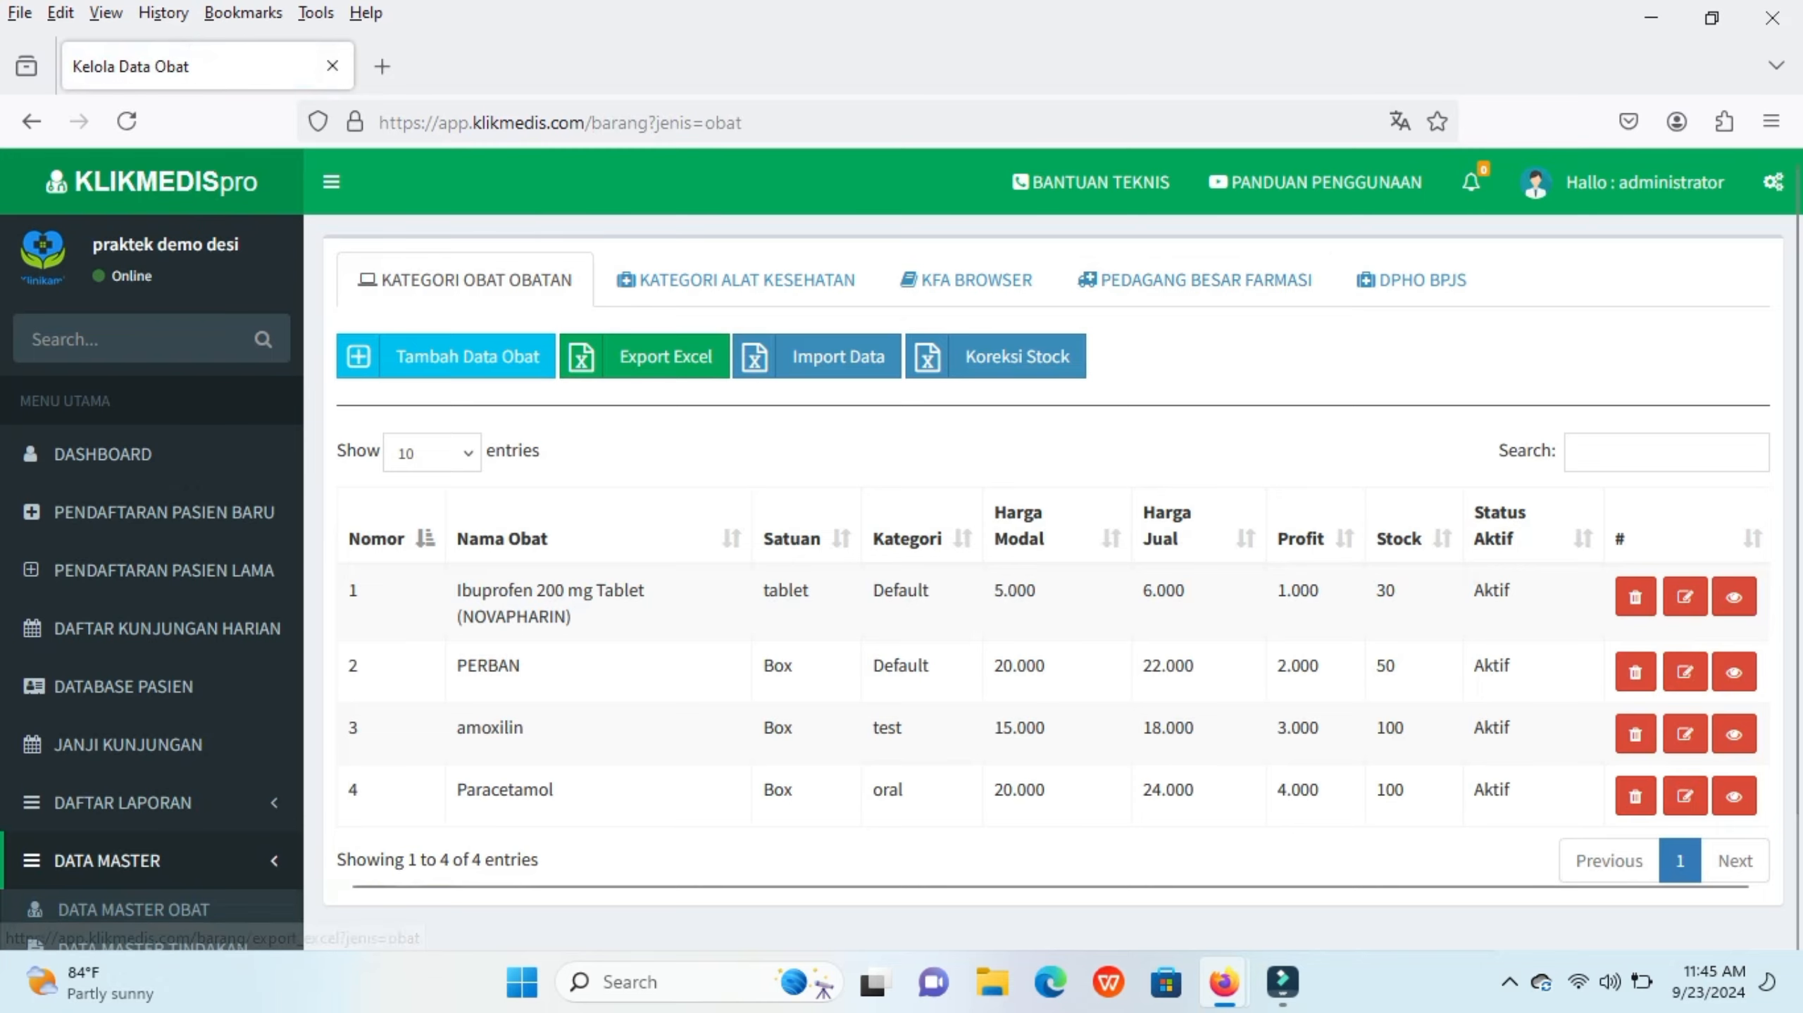
scroll(644, 357, down, 2)
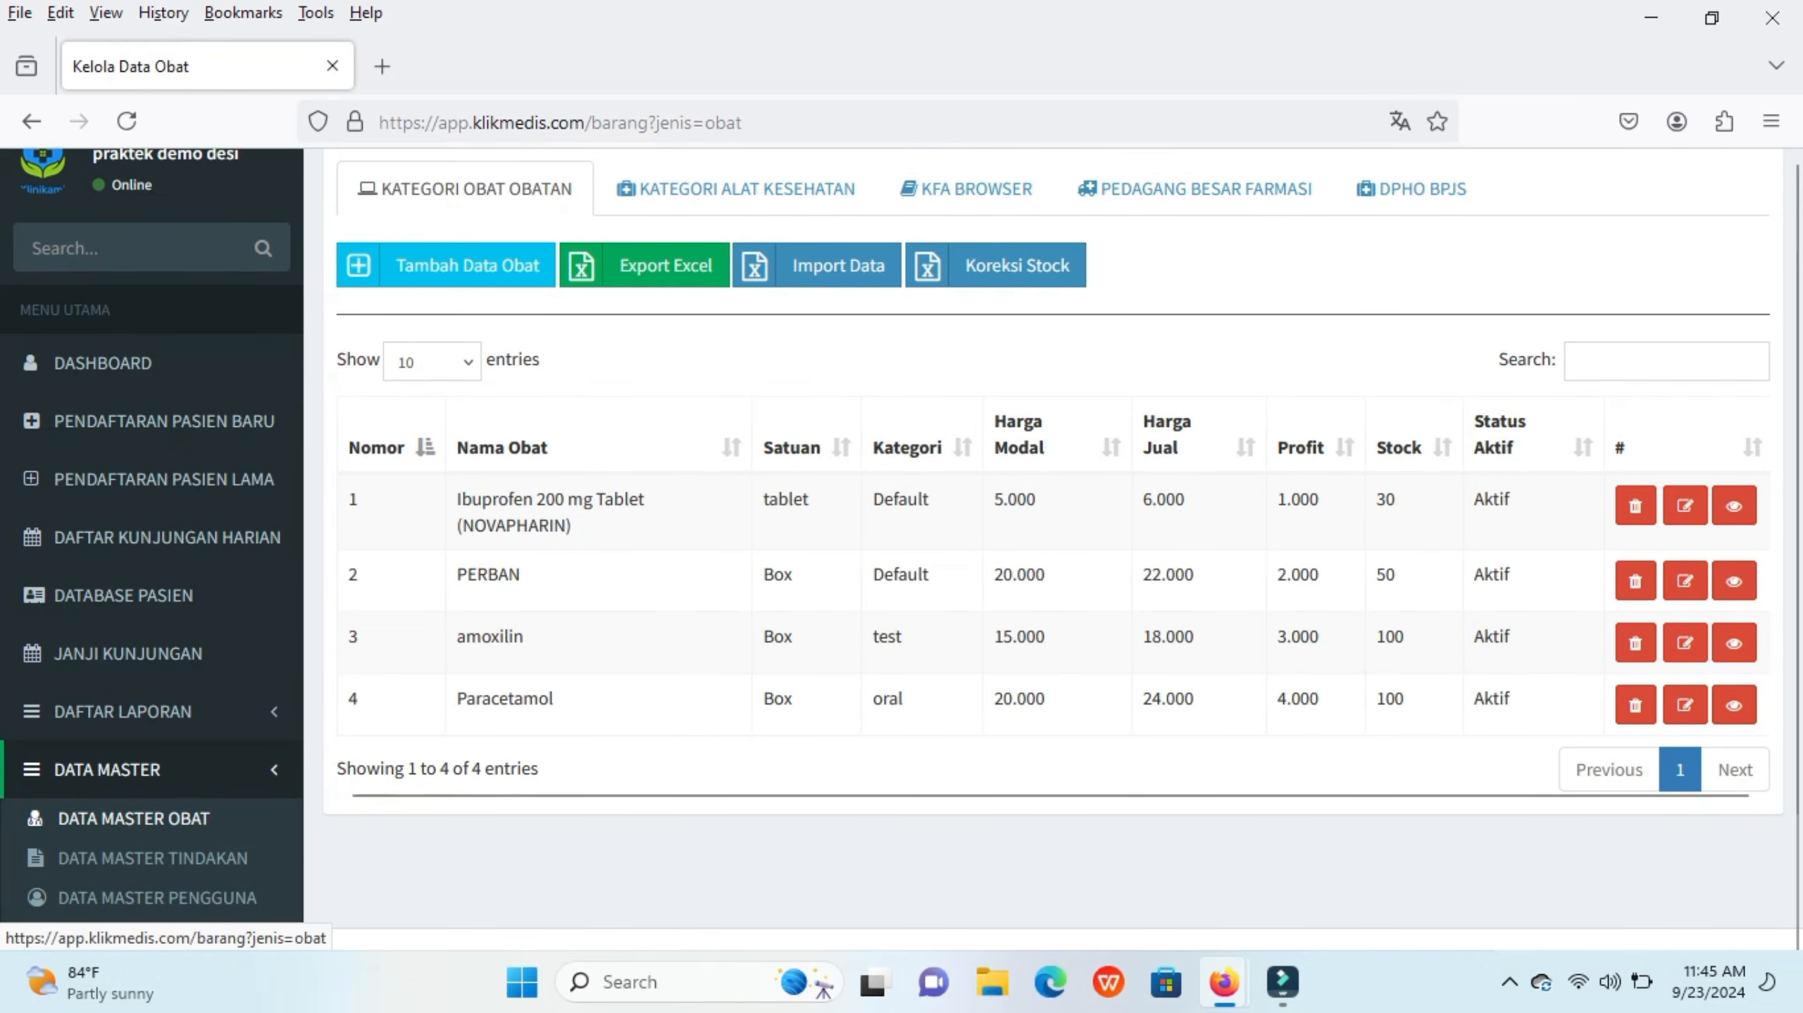
scroll(141, 837, up, 2)
scroll(142, 850, down, 2)
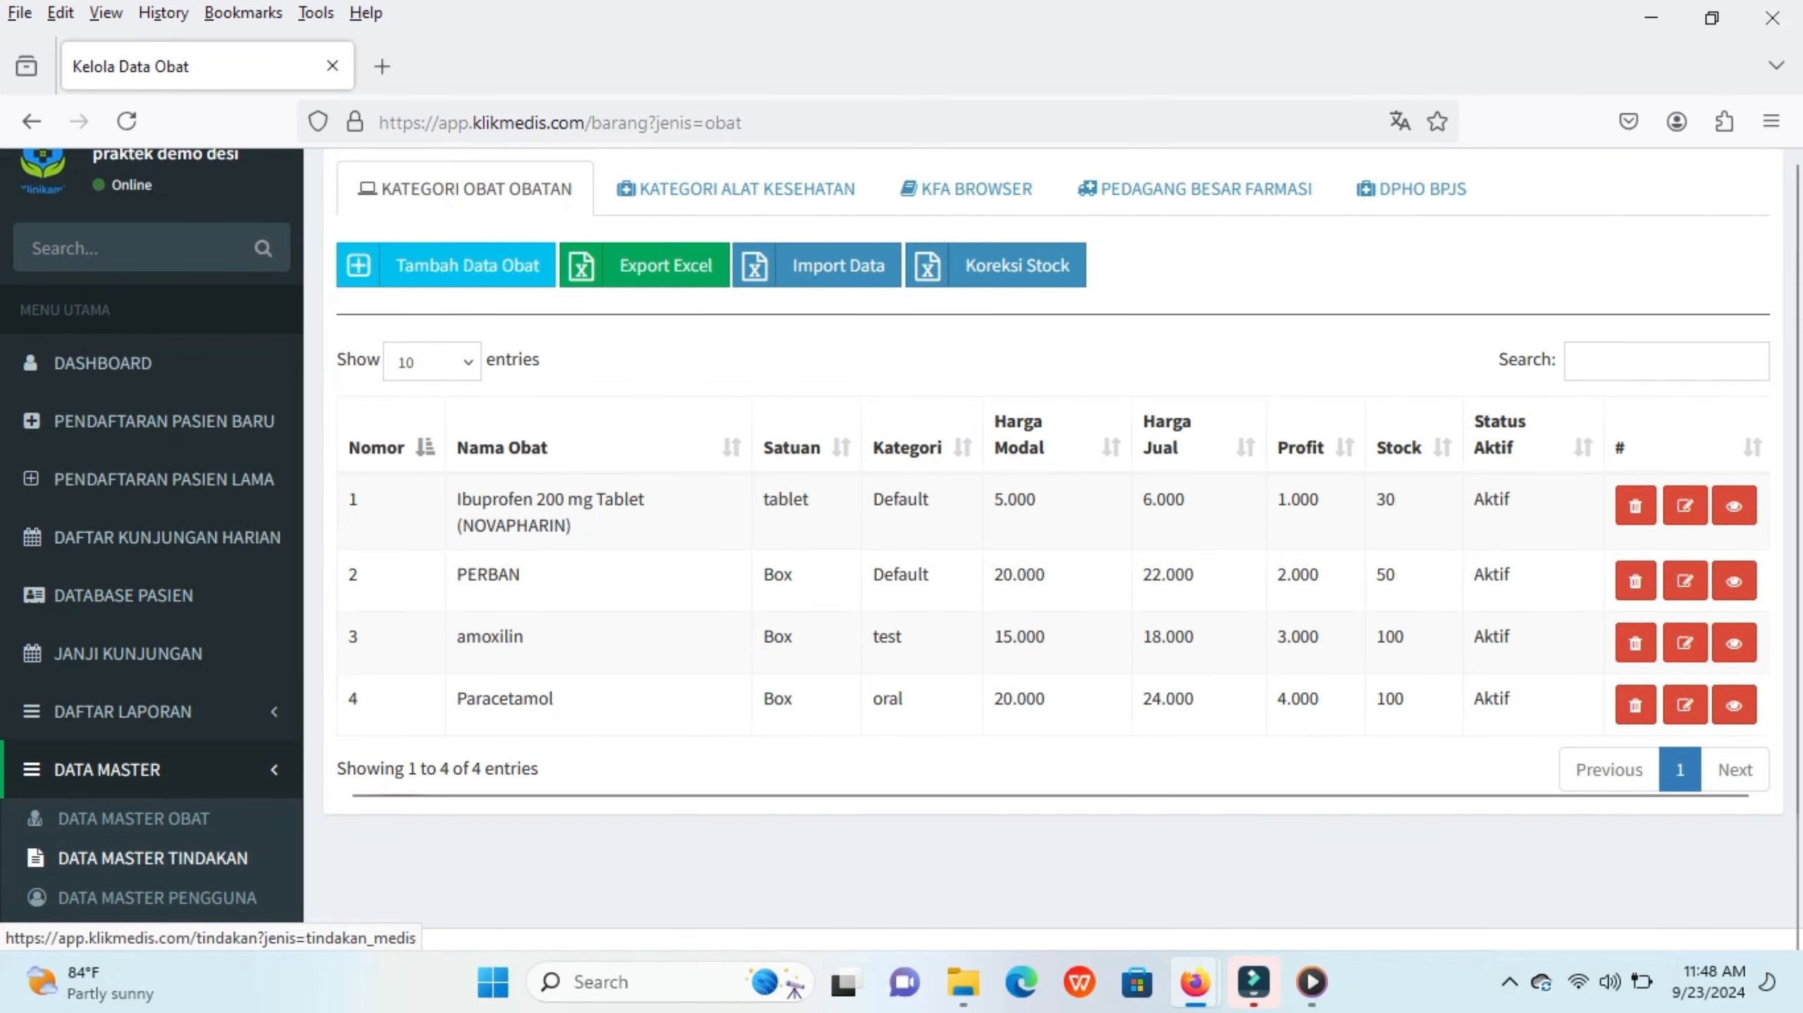
Step: Open the new medical procedure form and enter PBJS reference code 200001
click(152, 857)
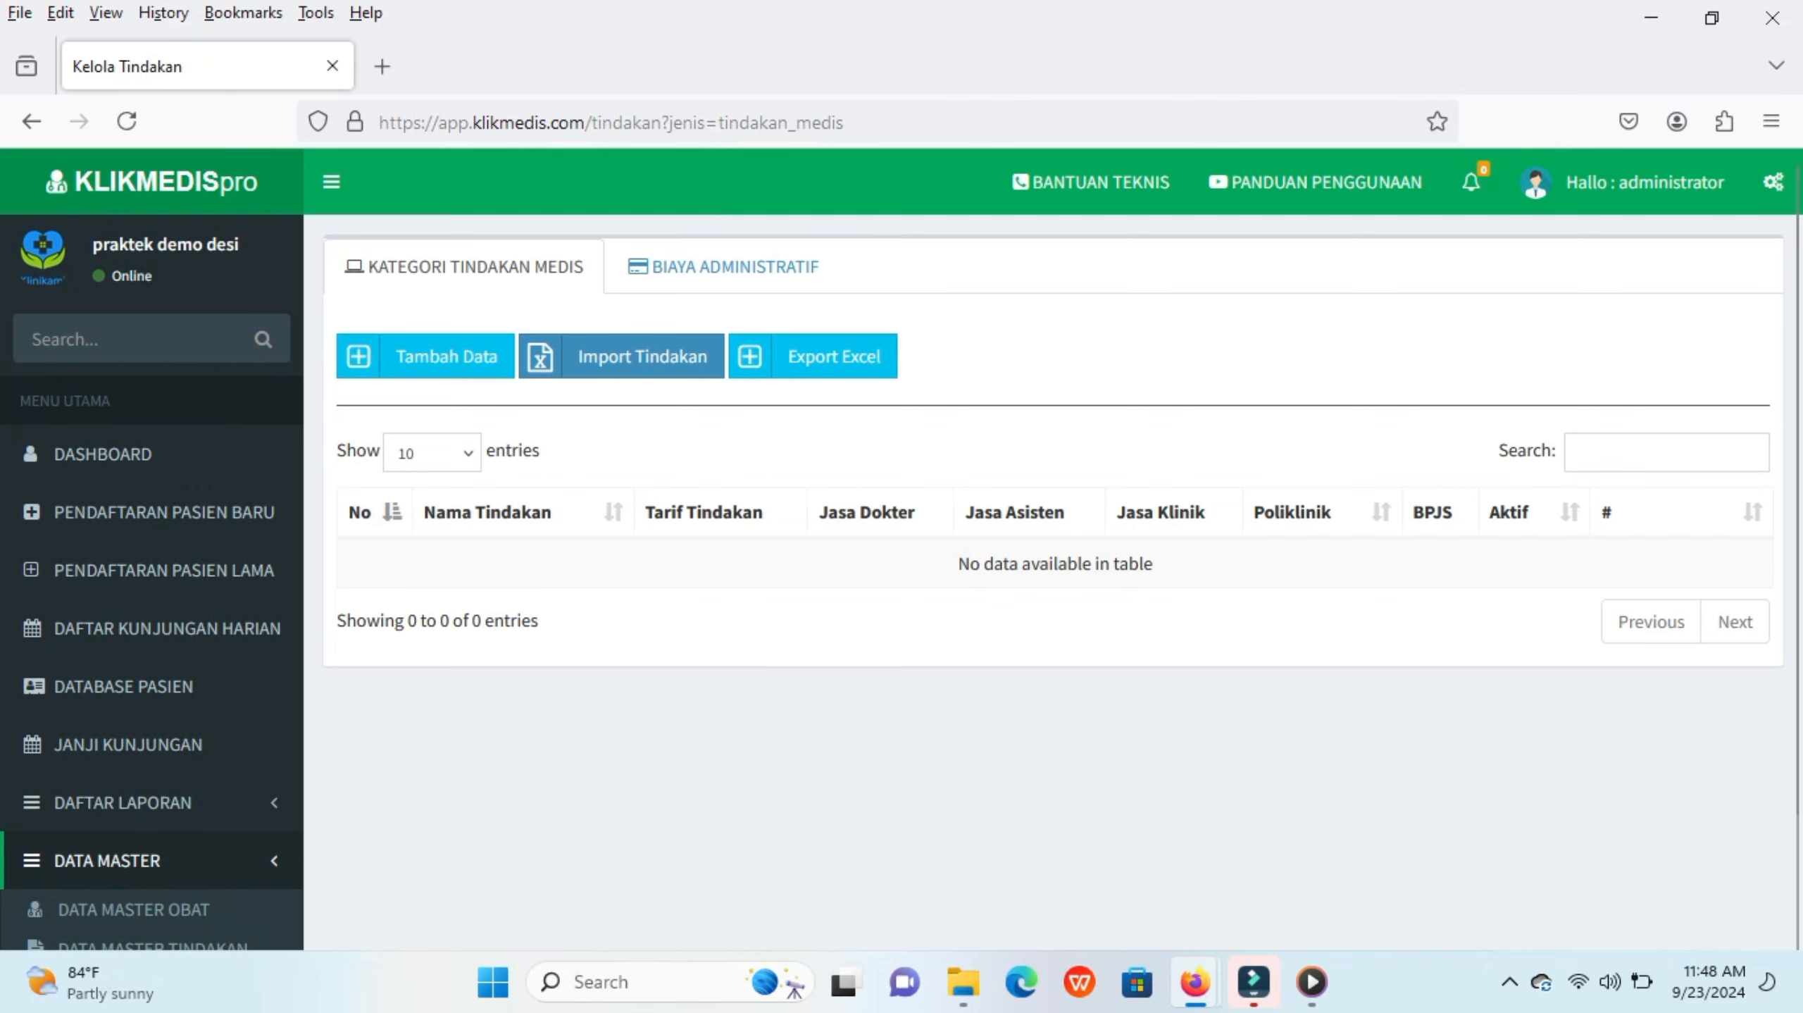
click(435, 356)
click(600, 395)
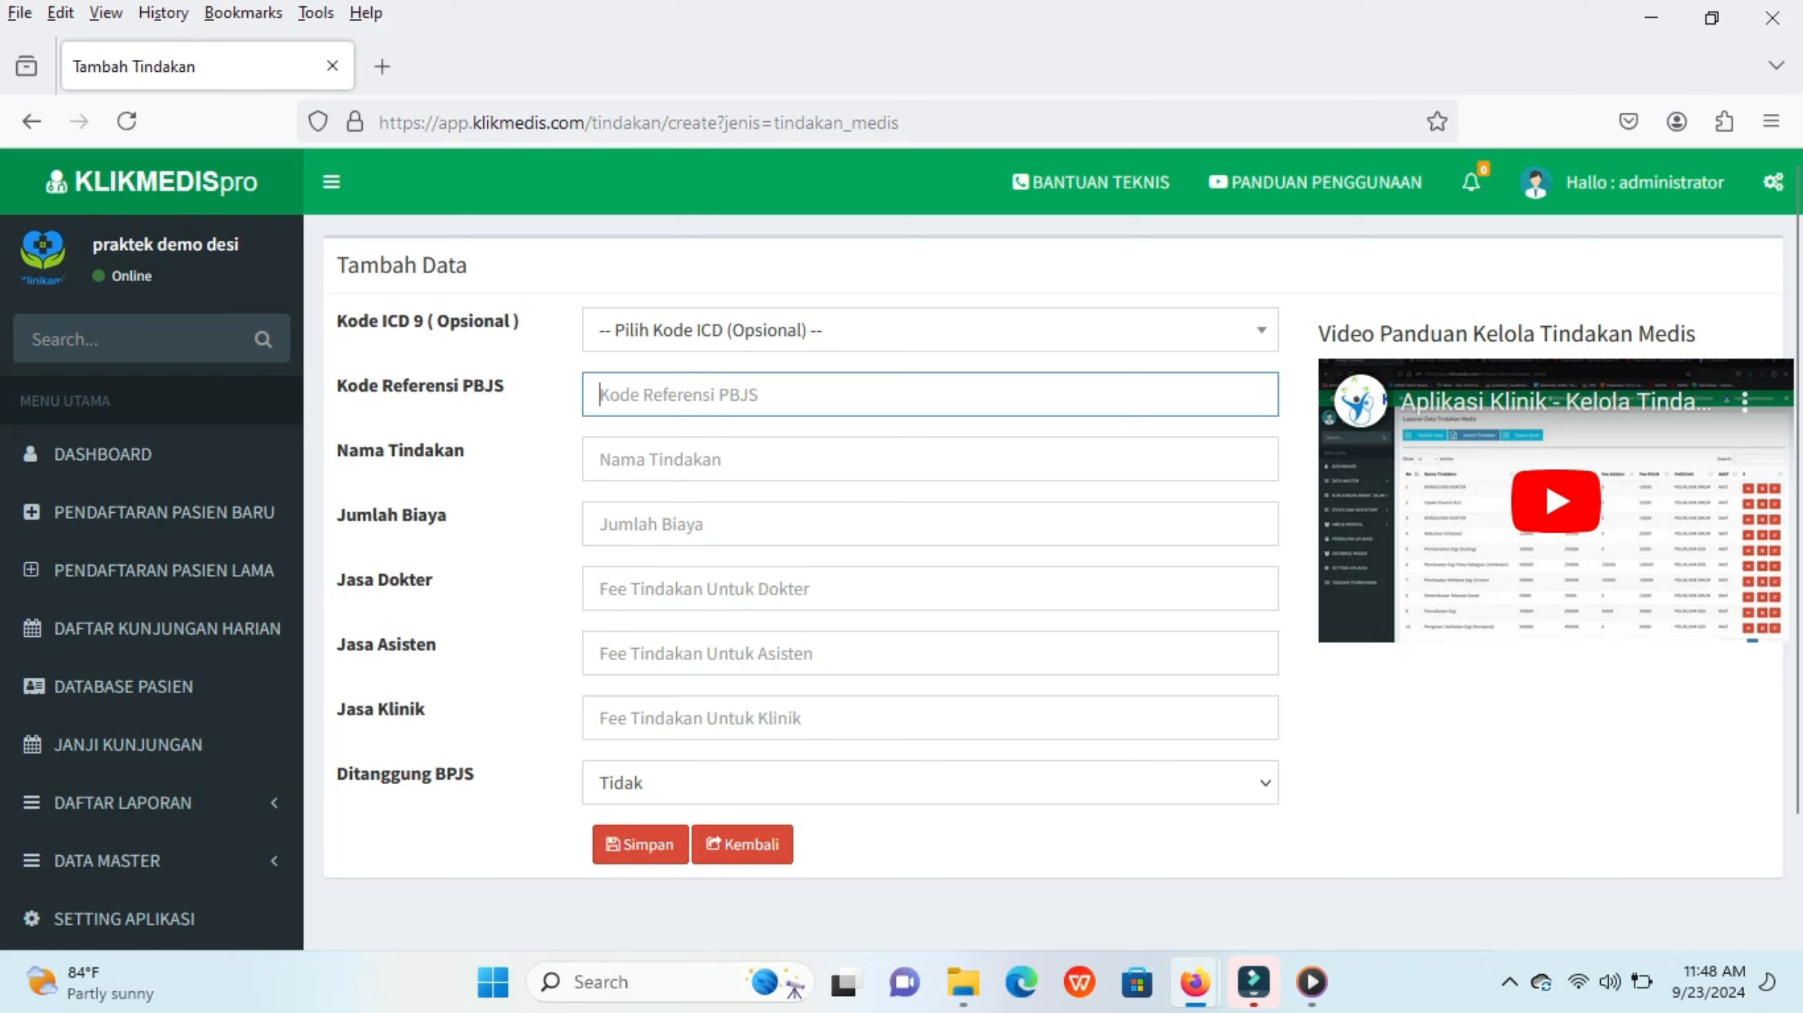
click(921, 330)
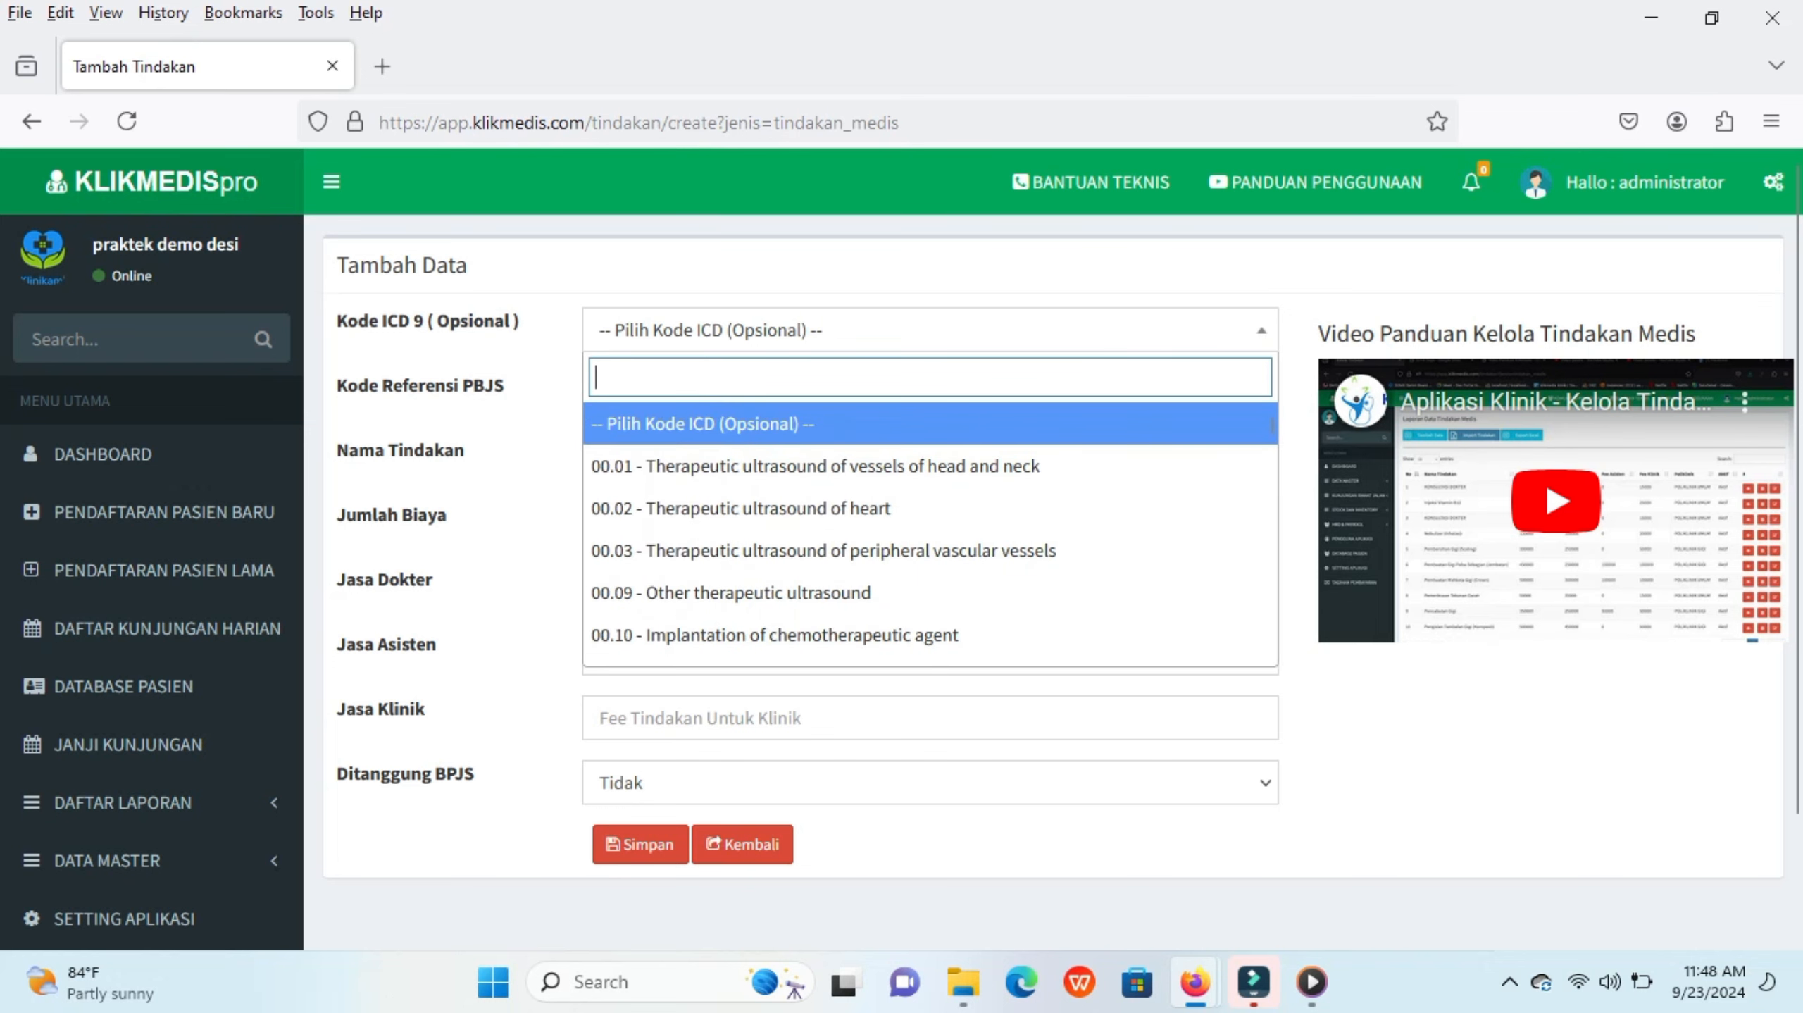
key(Escape)
click(599, 394)
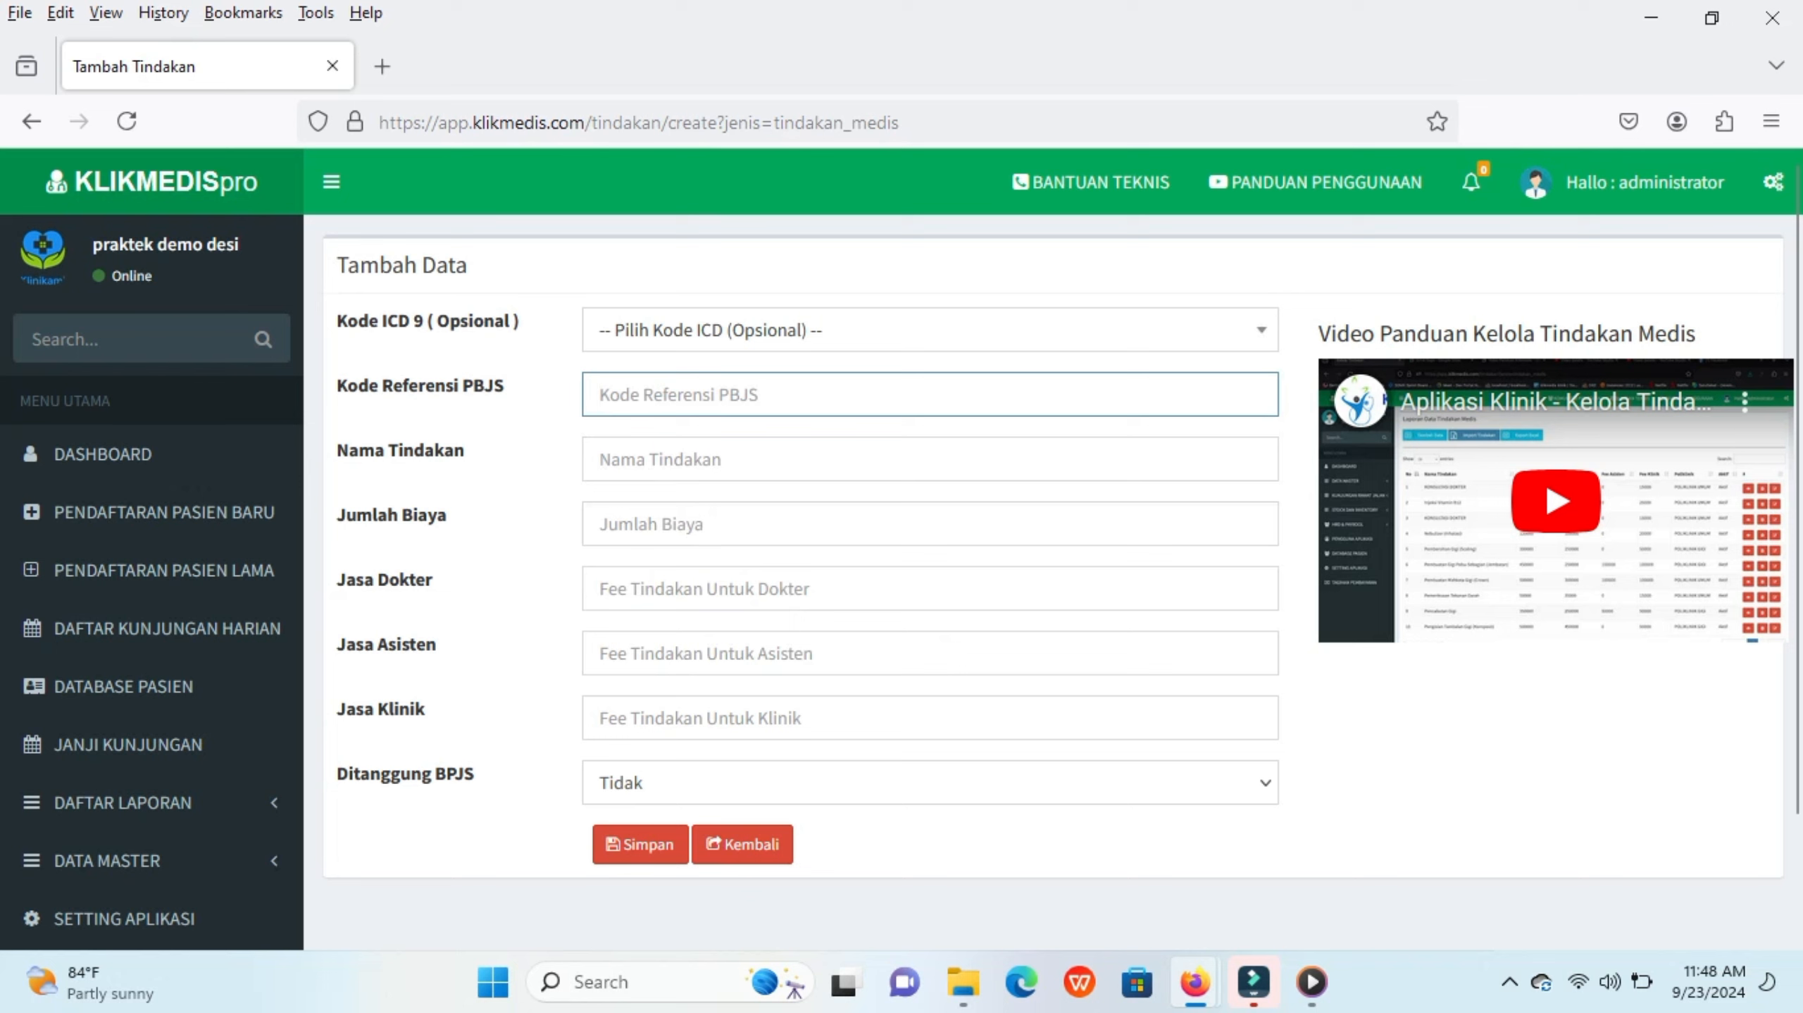
text(20000)
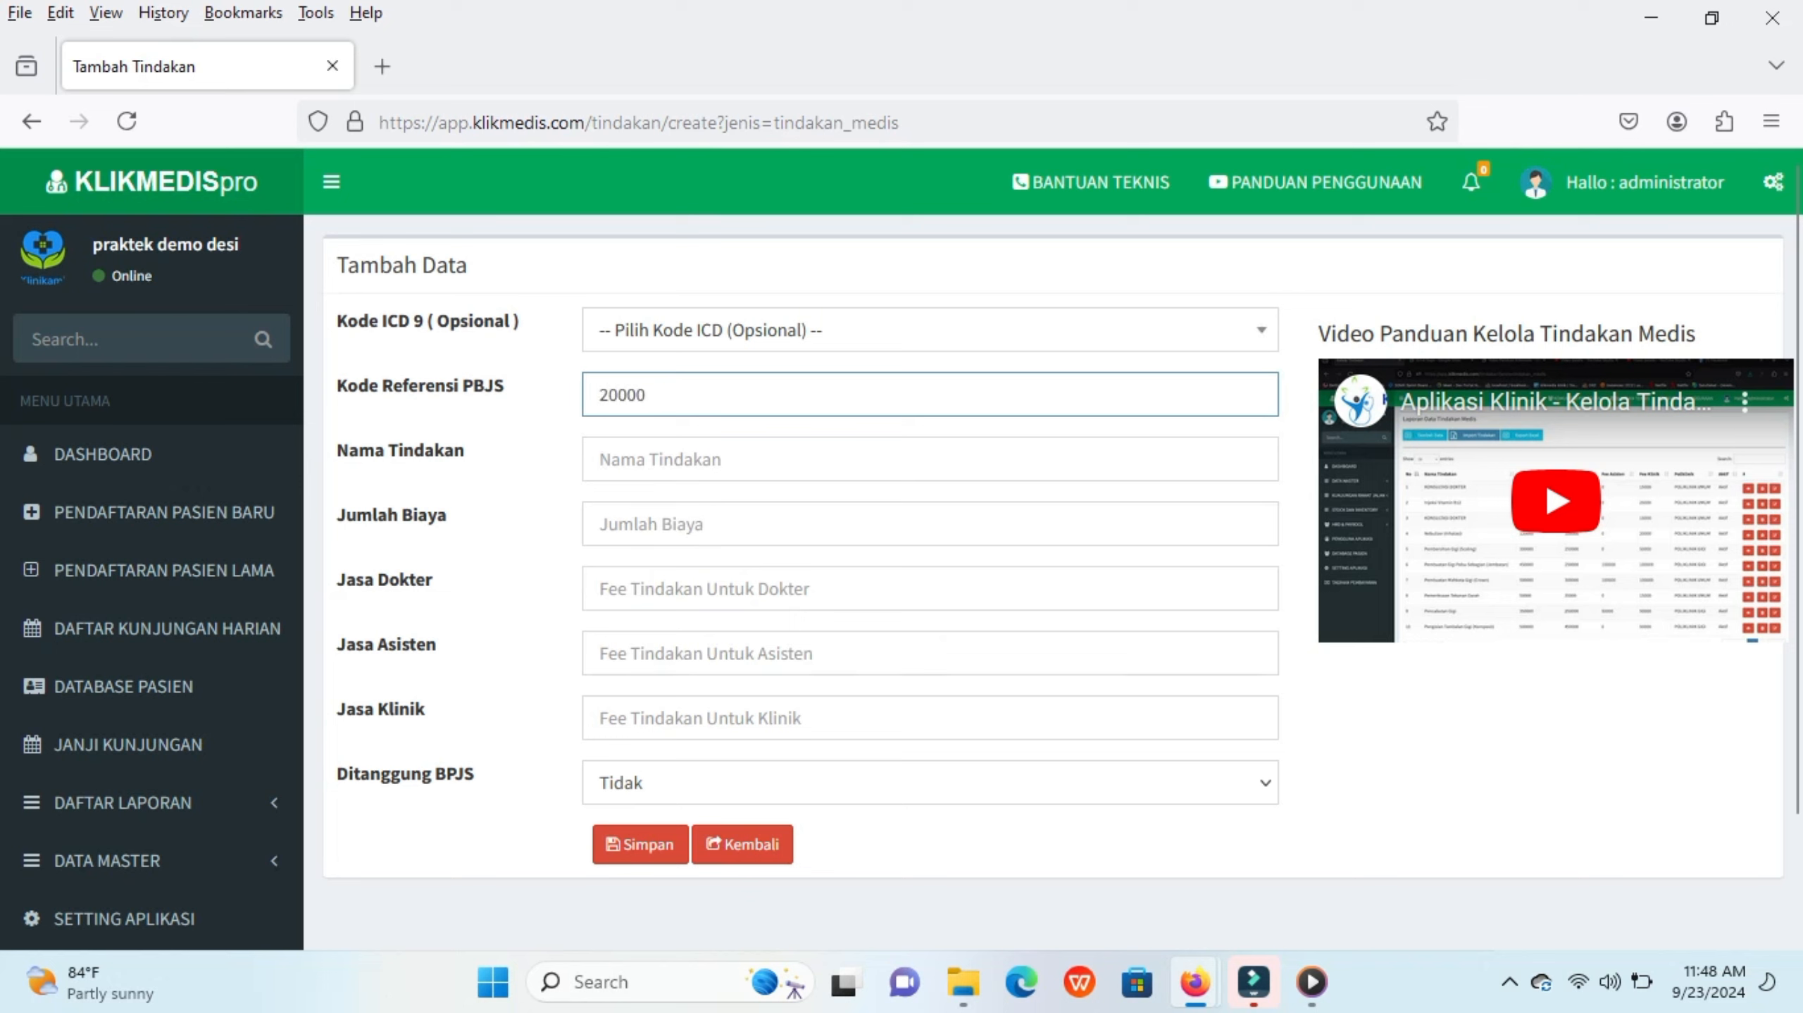
text(1)
Step: Name the procedure Pengecekan Darah and set its total cost and doctor fee to 25.000 each
click(600, 459)
text(Pengc)
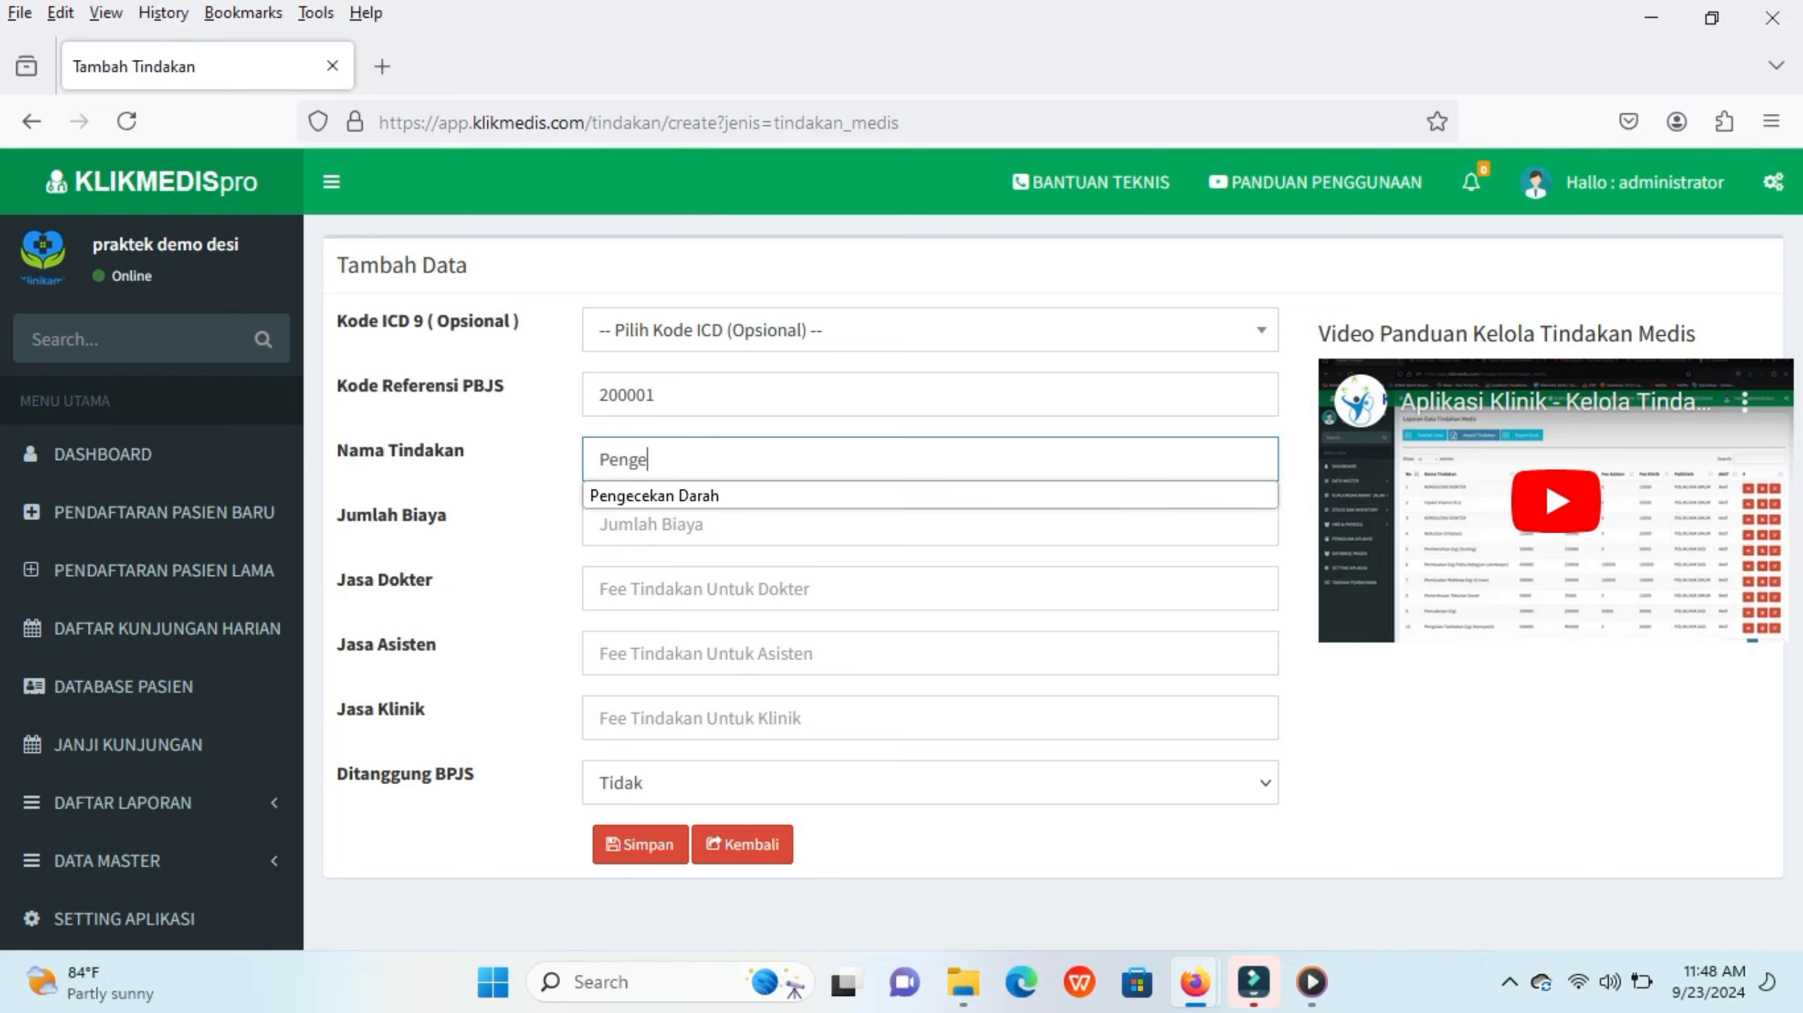
key(Down)
key(Tab)
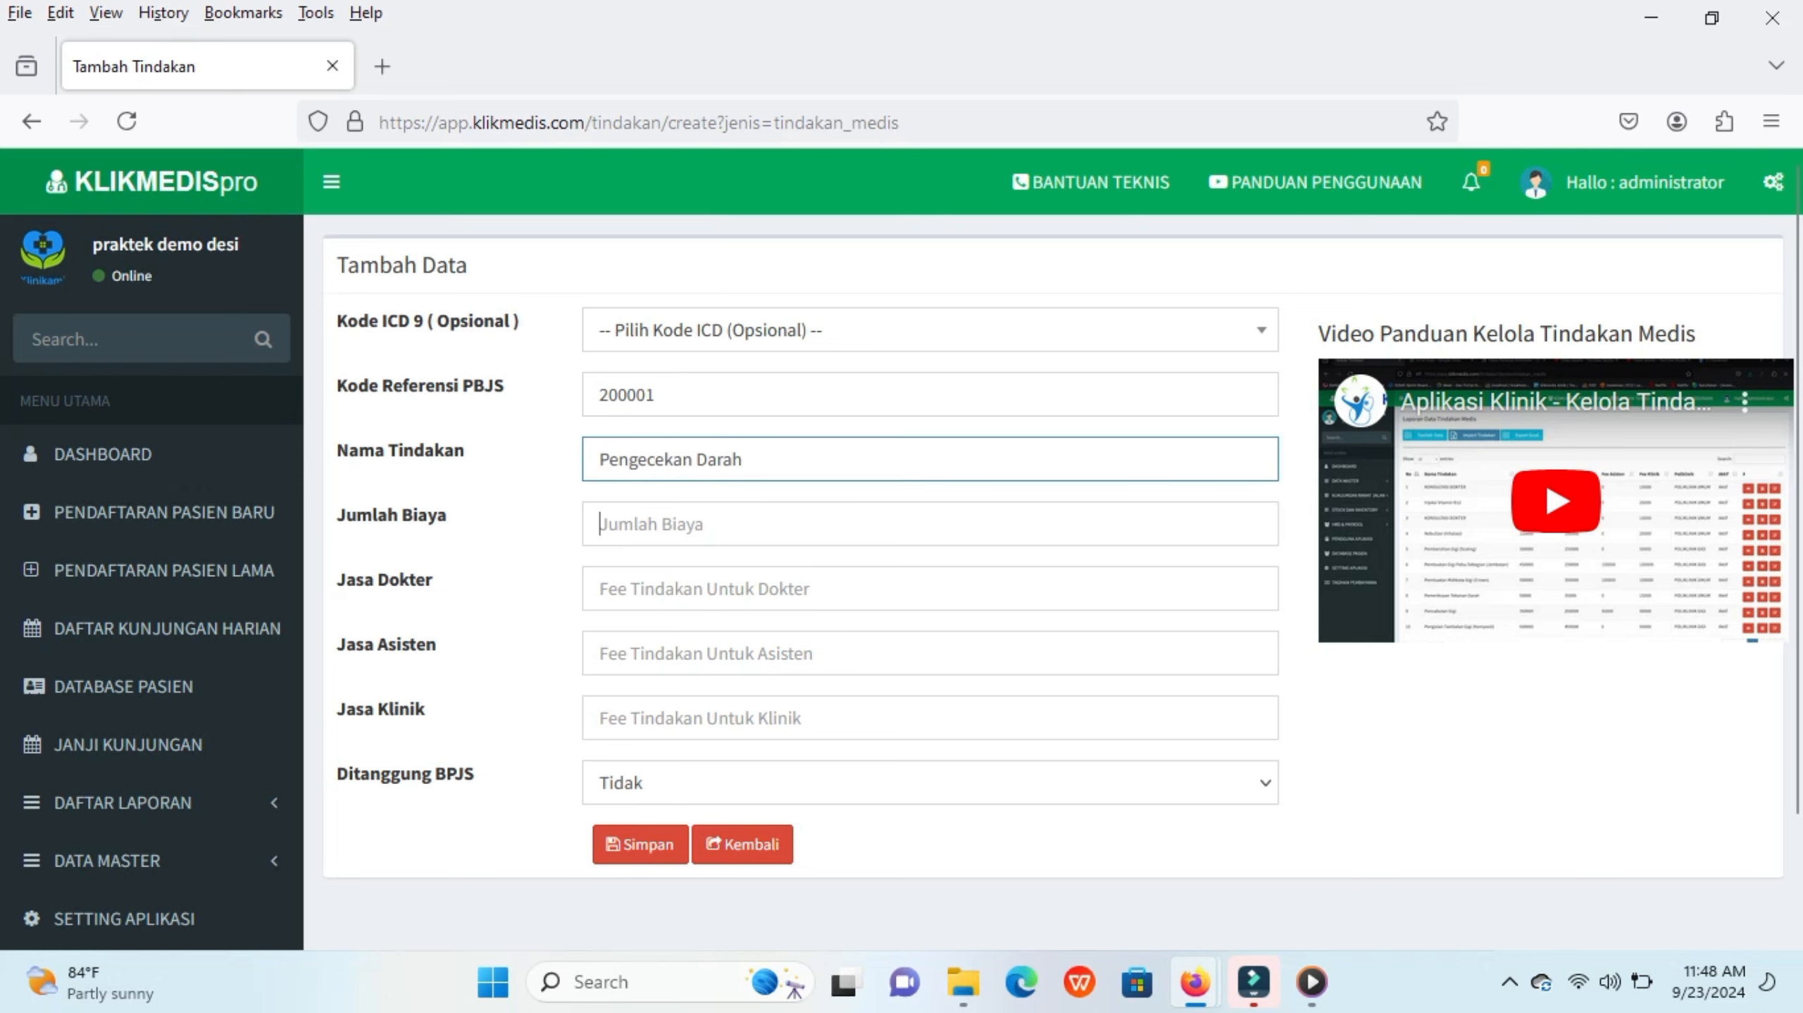
text(250000)
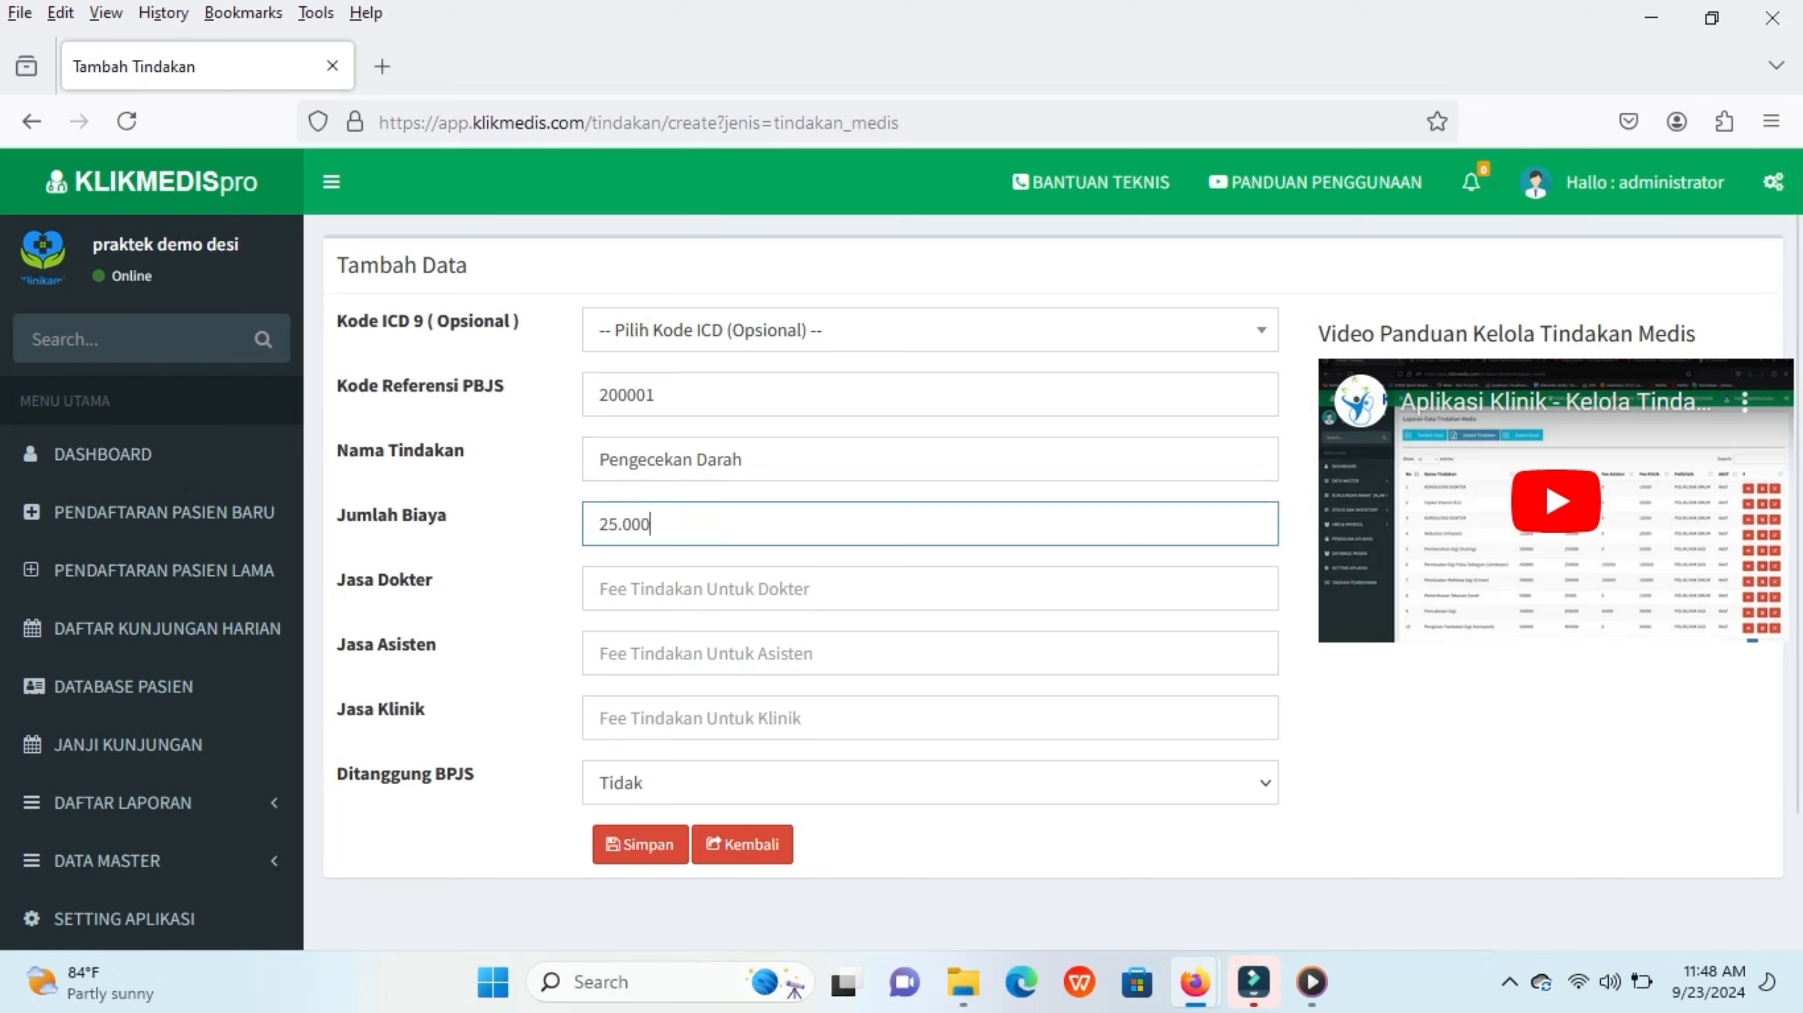
key(Tab)
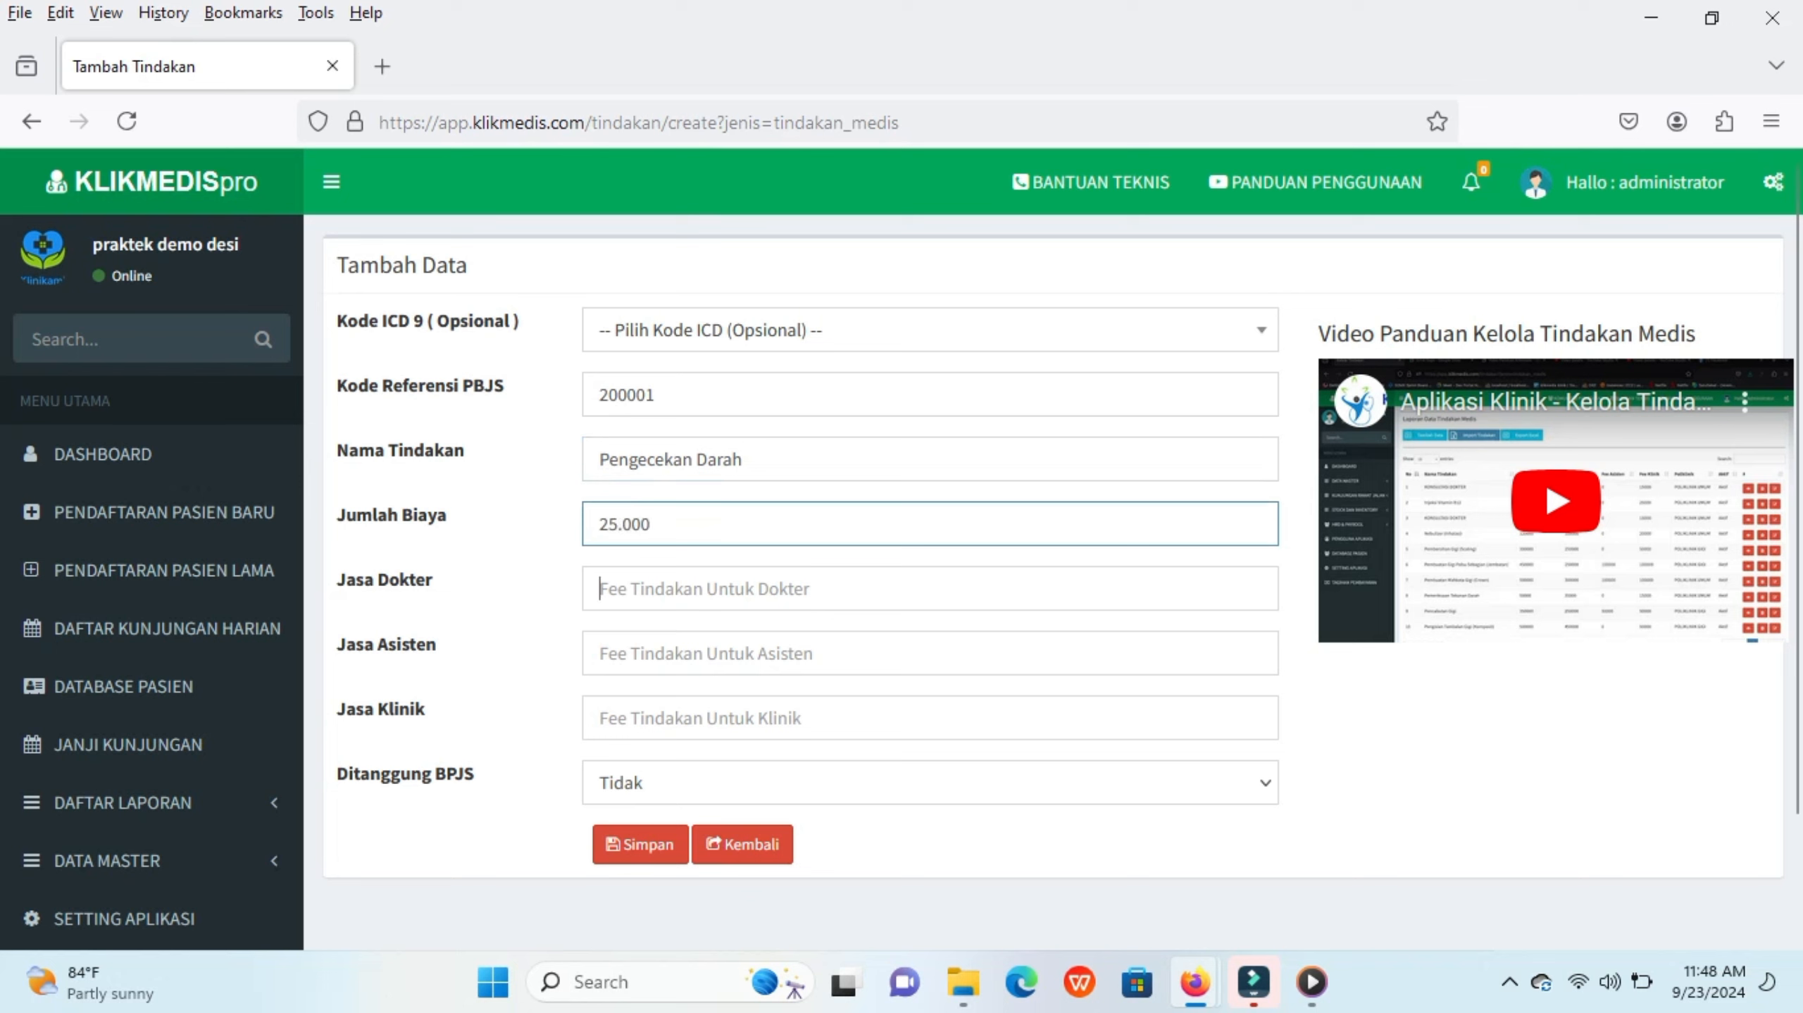
text(25000)
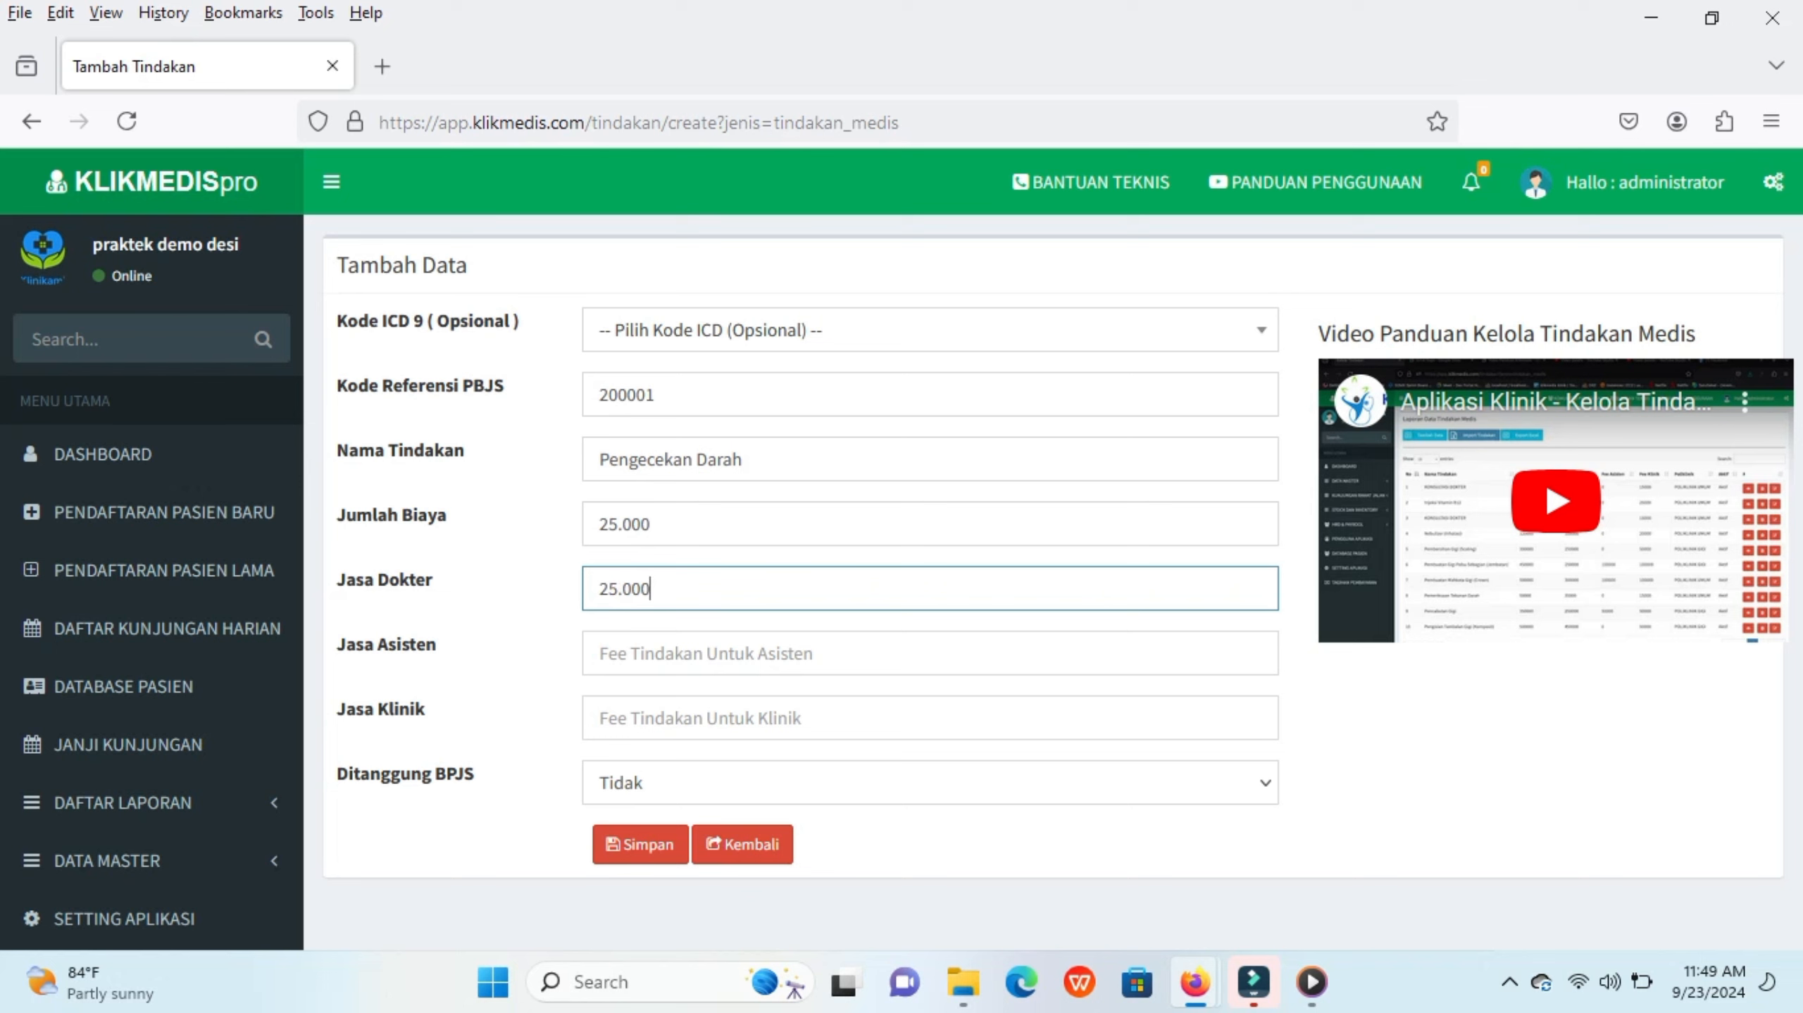
key(Tab)
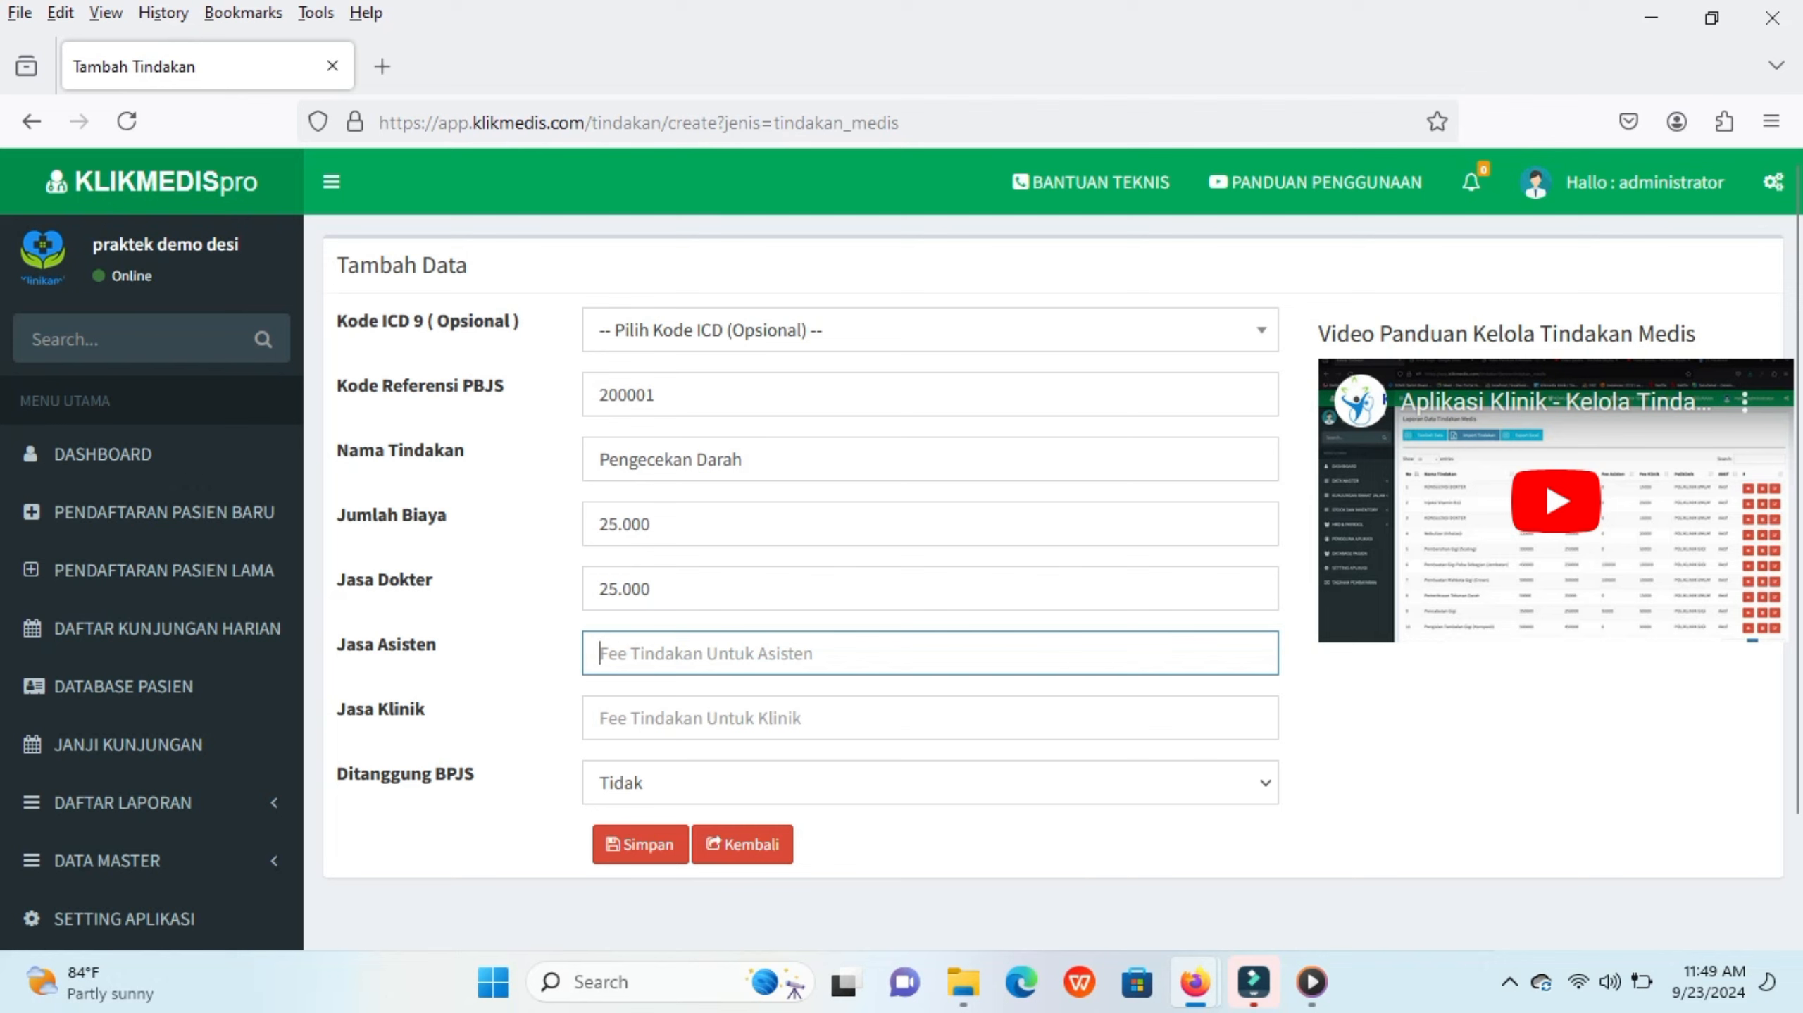
Step: Save the new Pengecekan Darah procedure
click(650, 589)
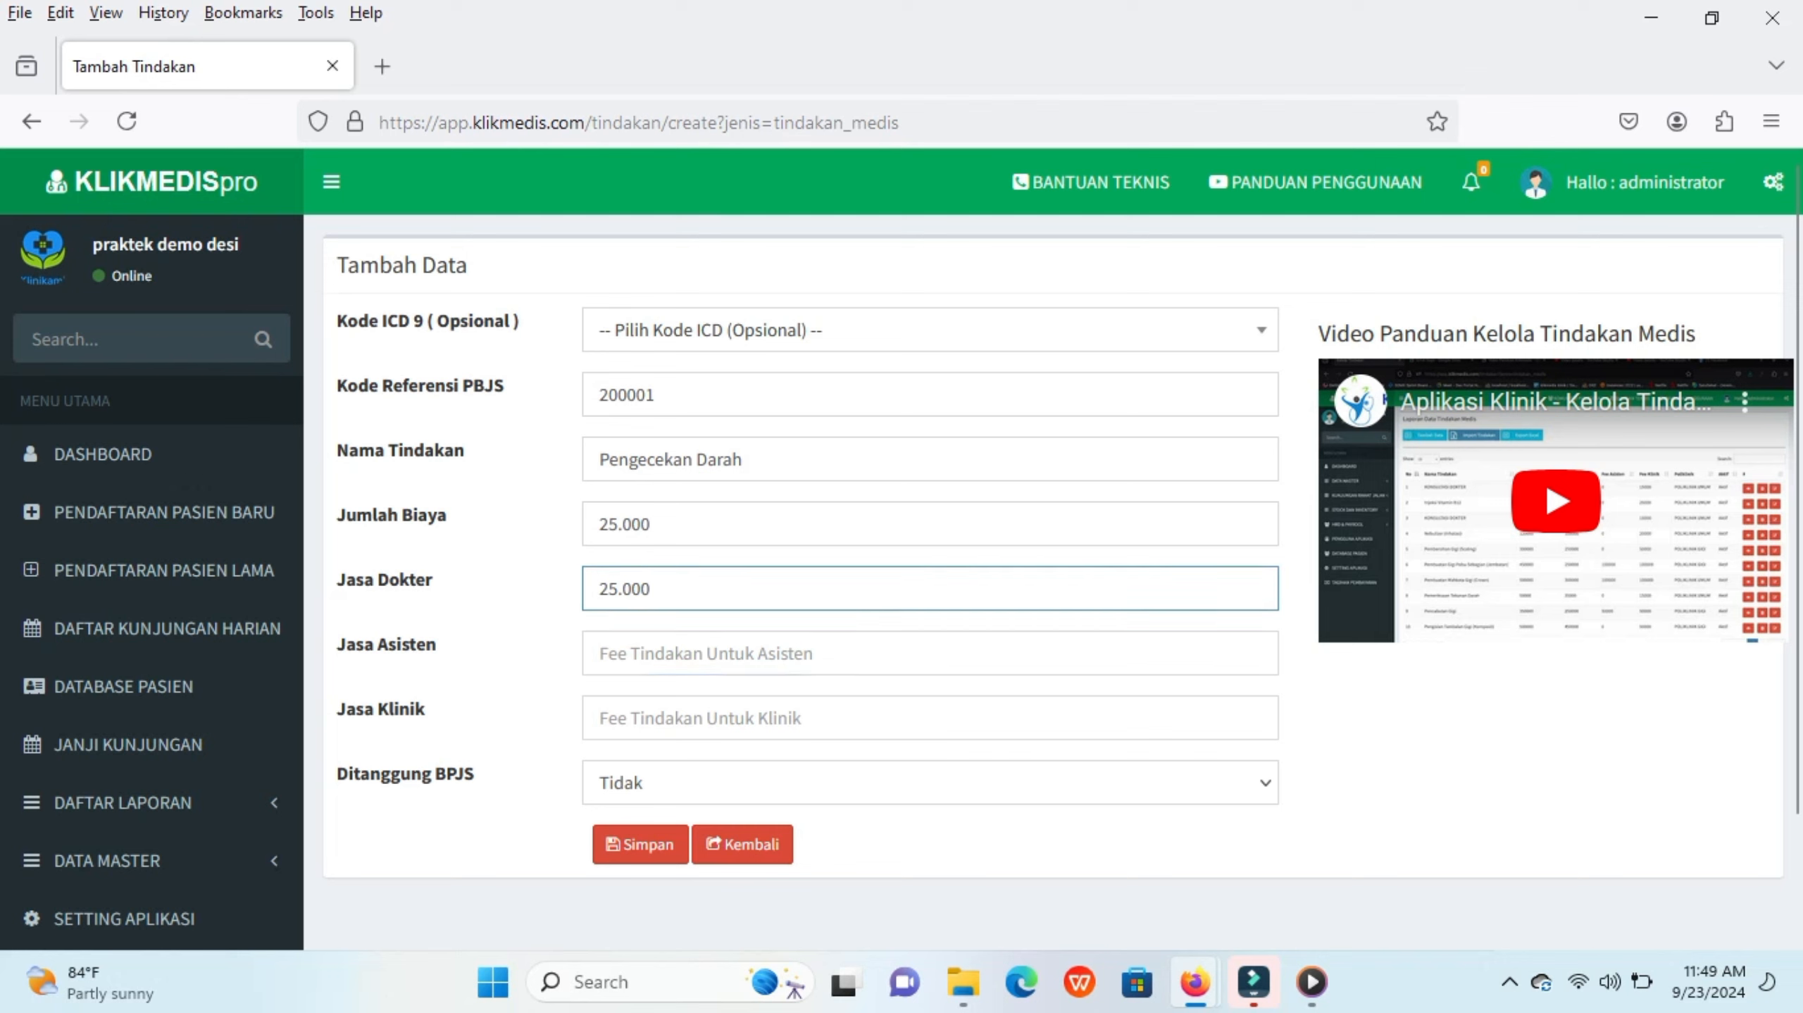
click(600, 653)
click(600, 718)
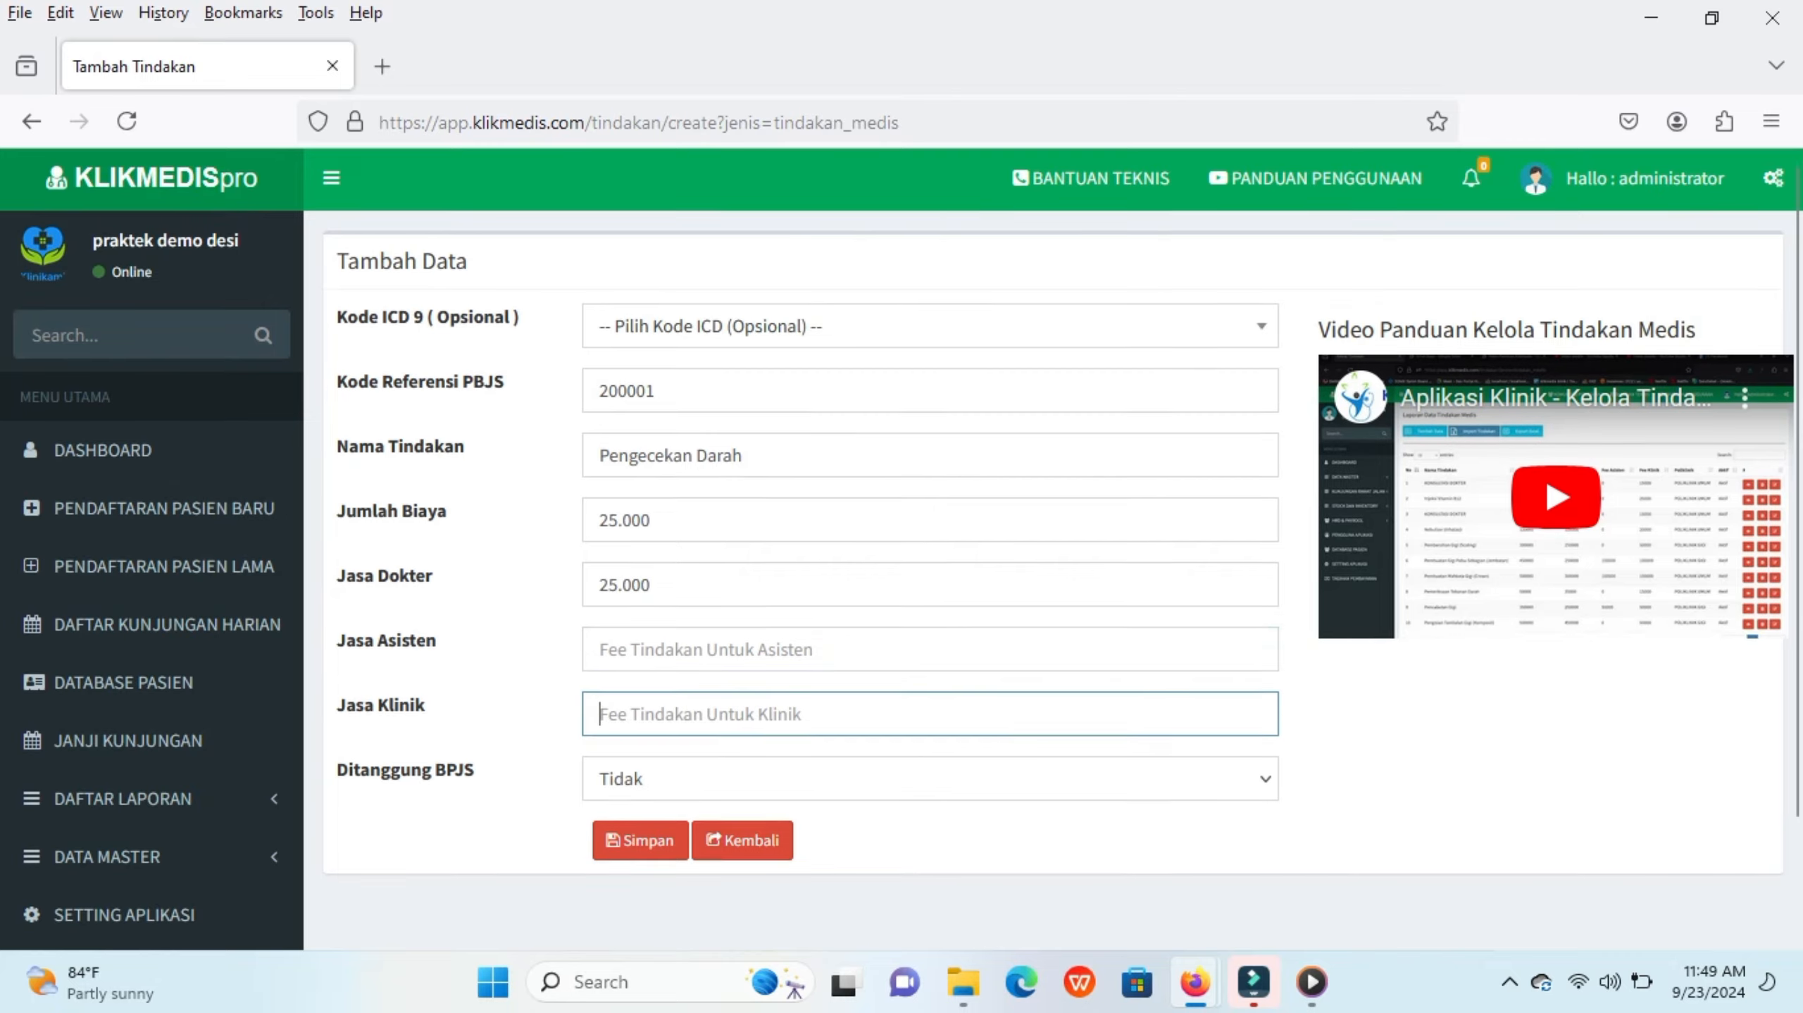
scroll(1049, 549, down, 3)
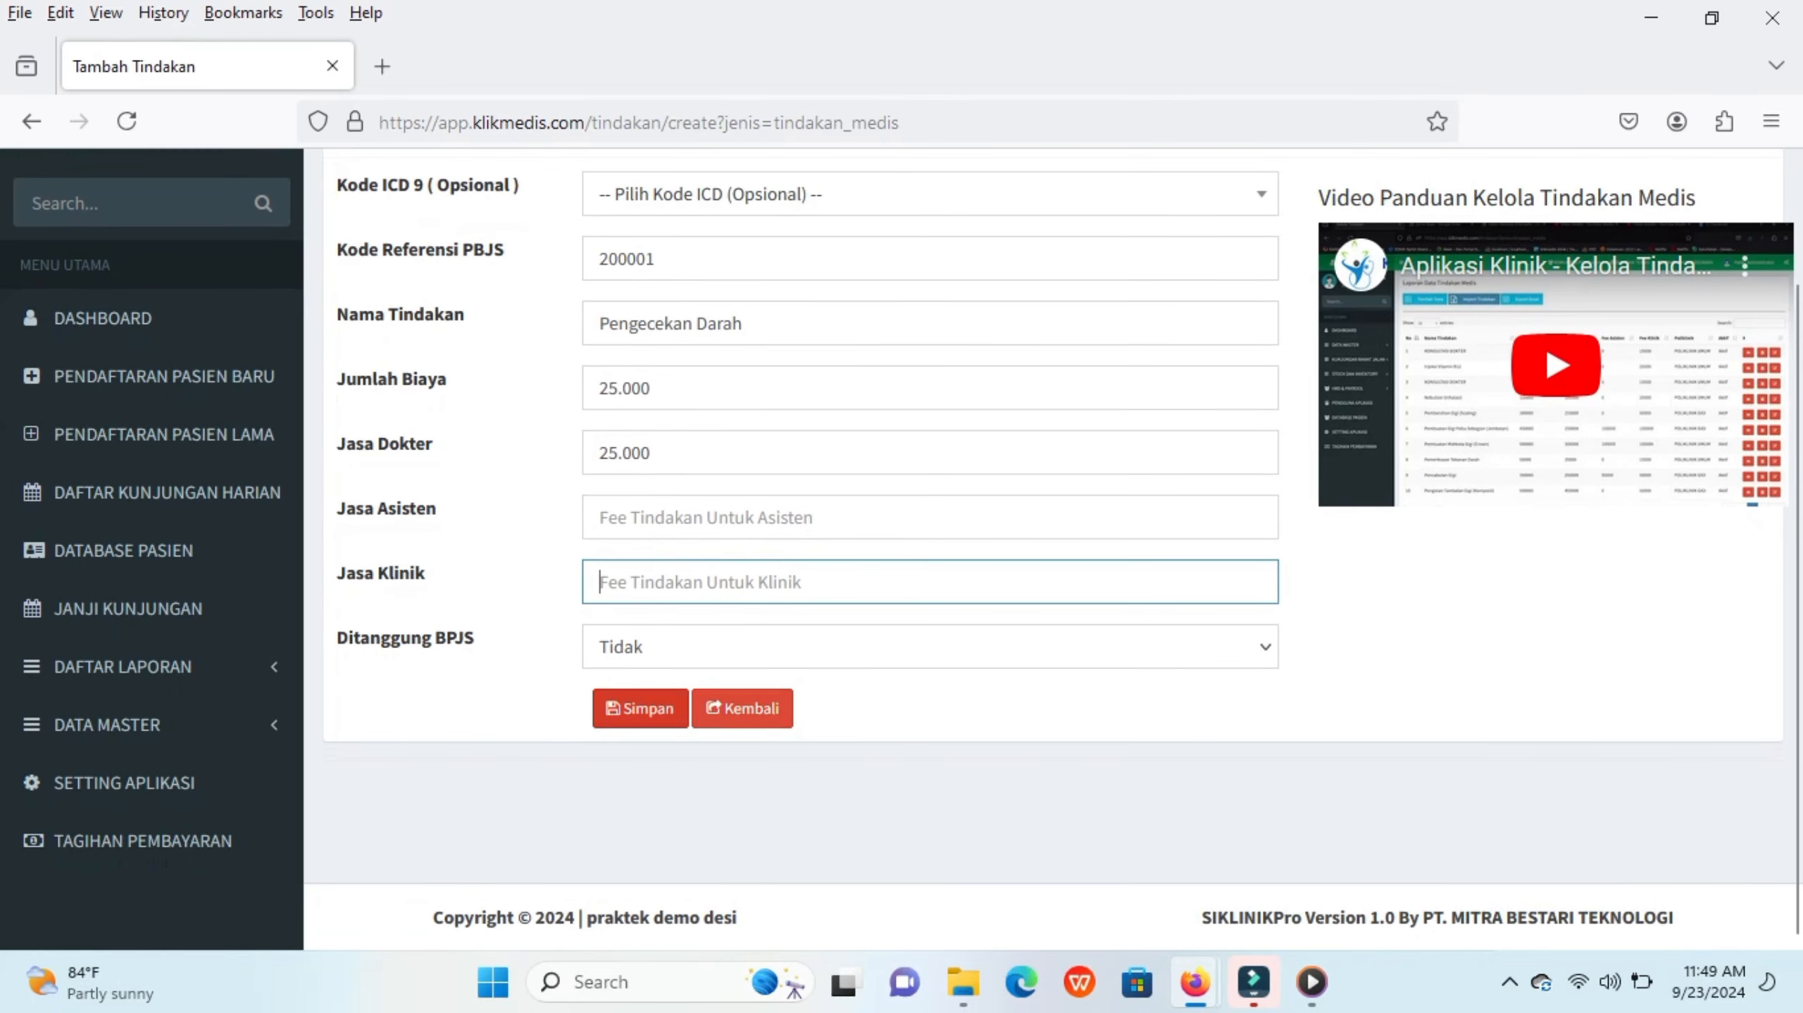
click(639, 708)
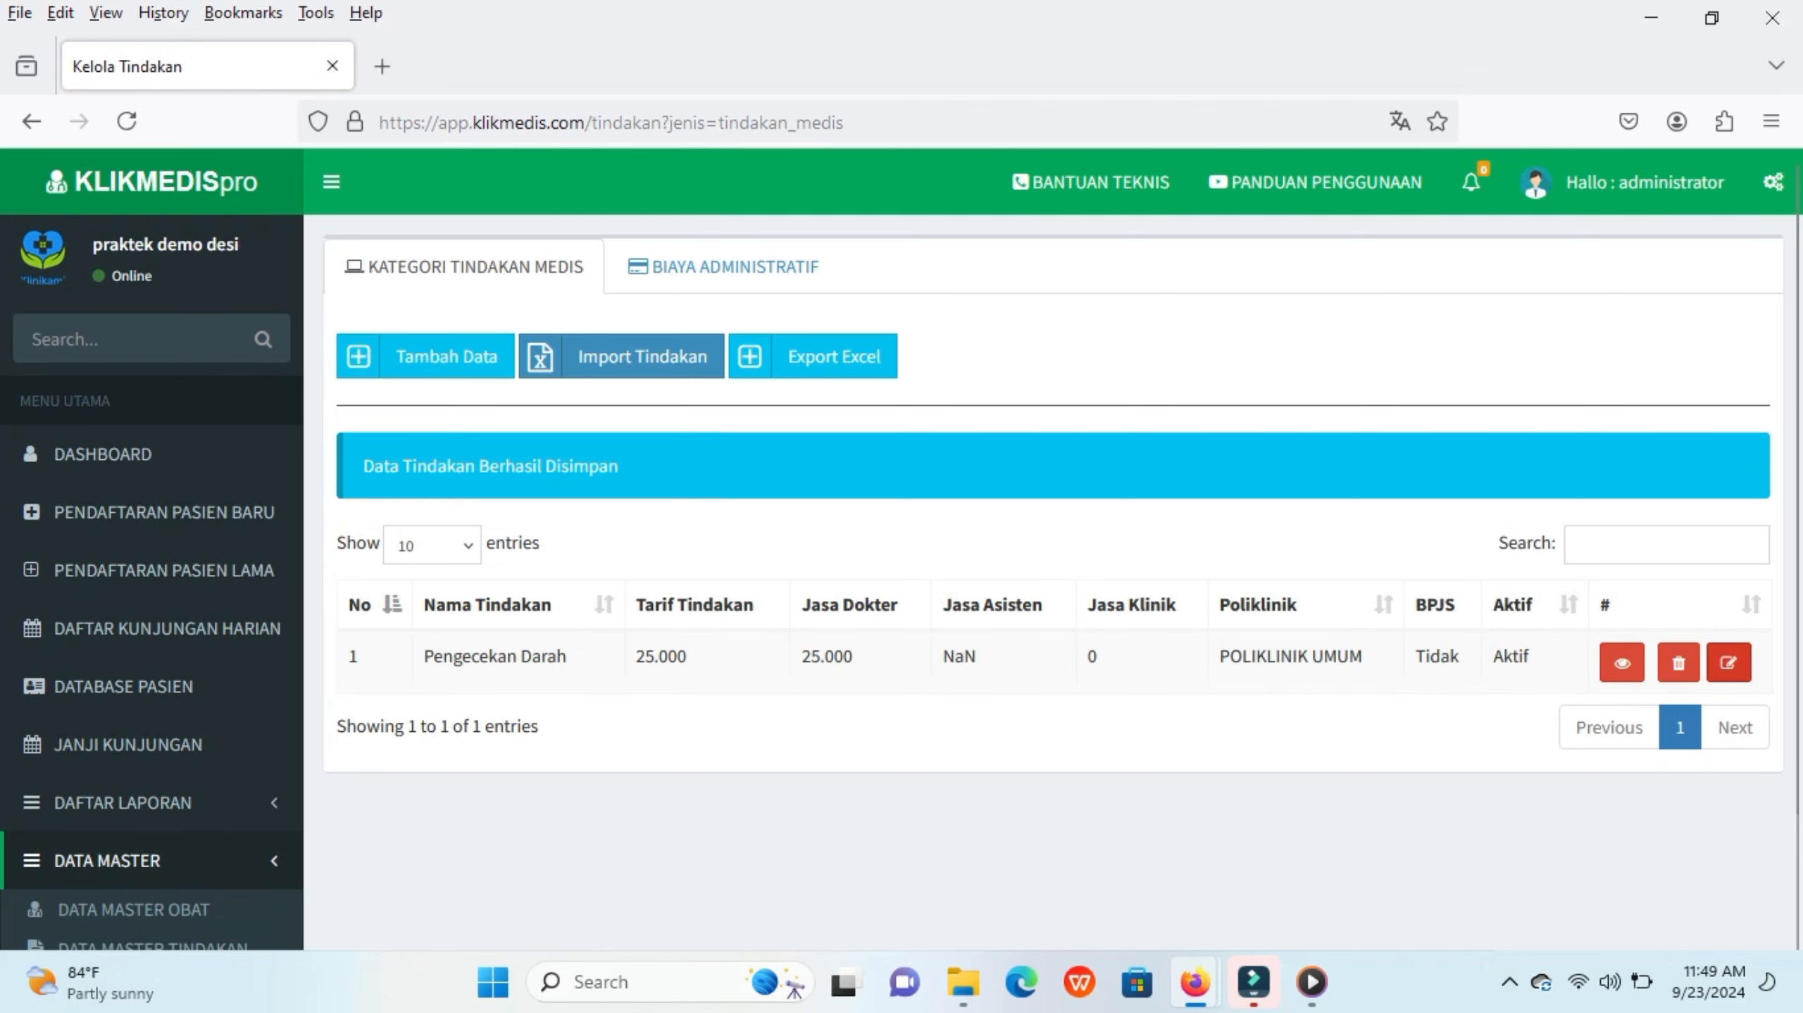
Step: Edit Pengecekan Darah, set its assistant fee to 0, and save the change
click(1728, 662)
double_click(615, 653)
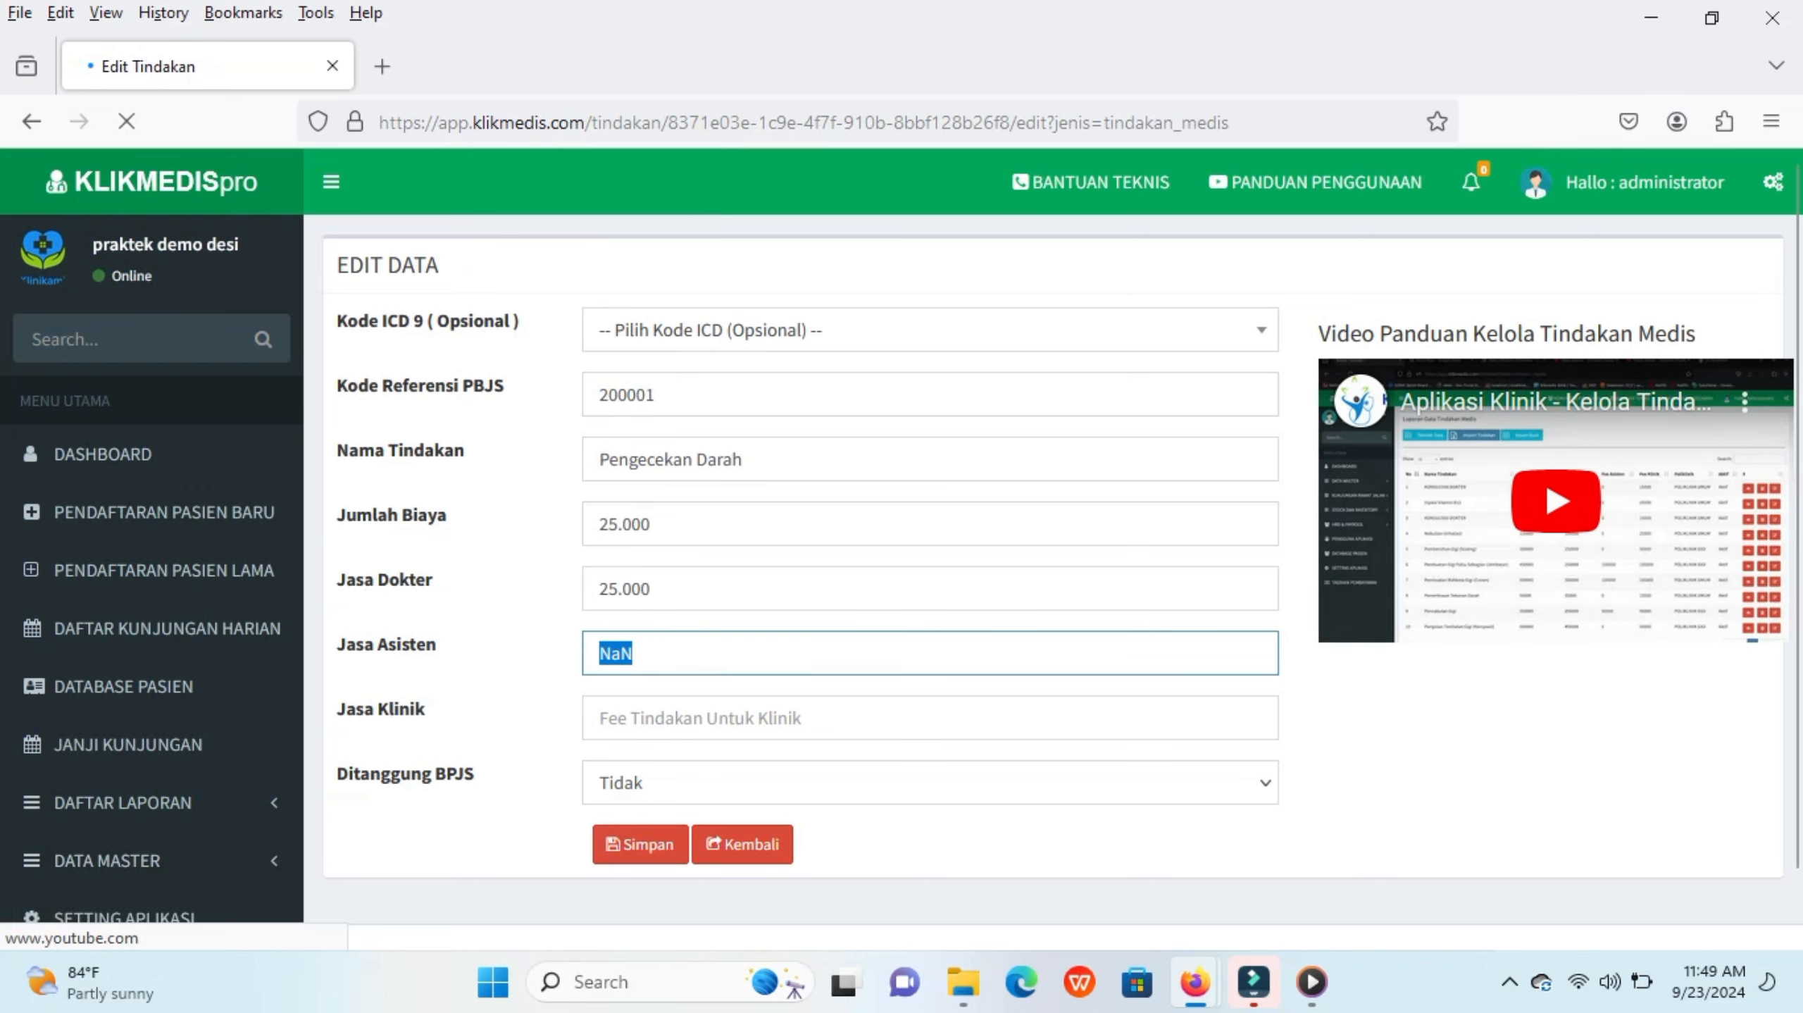
text(0)
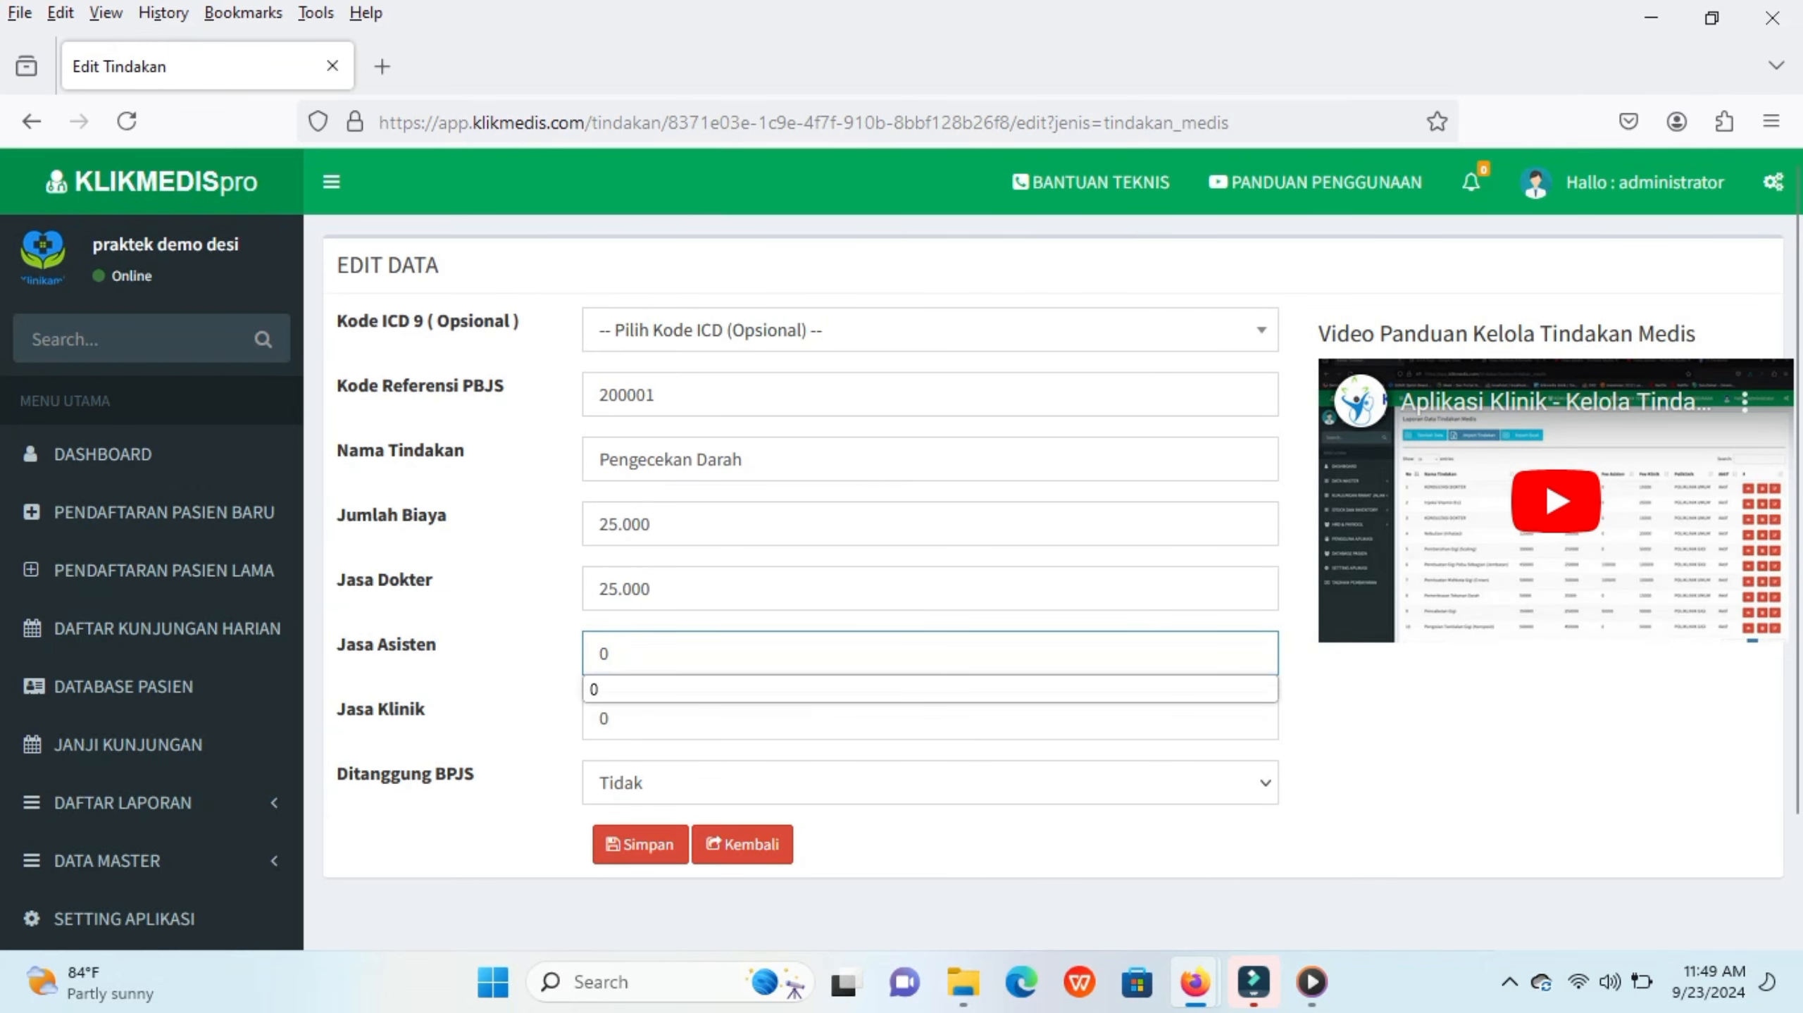
click(640, 844)
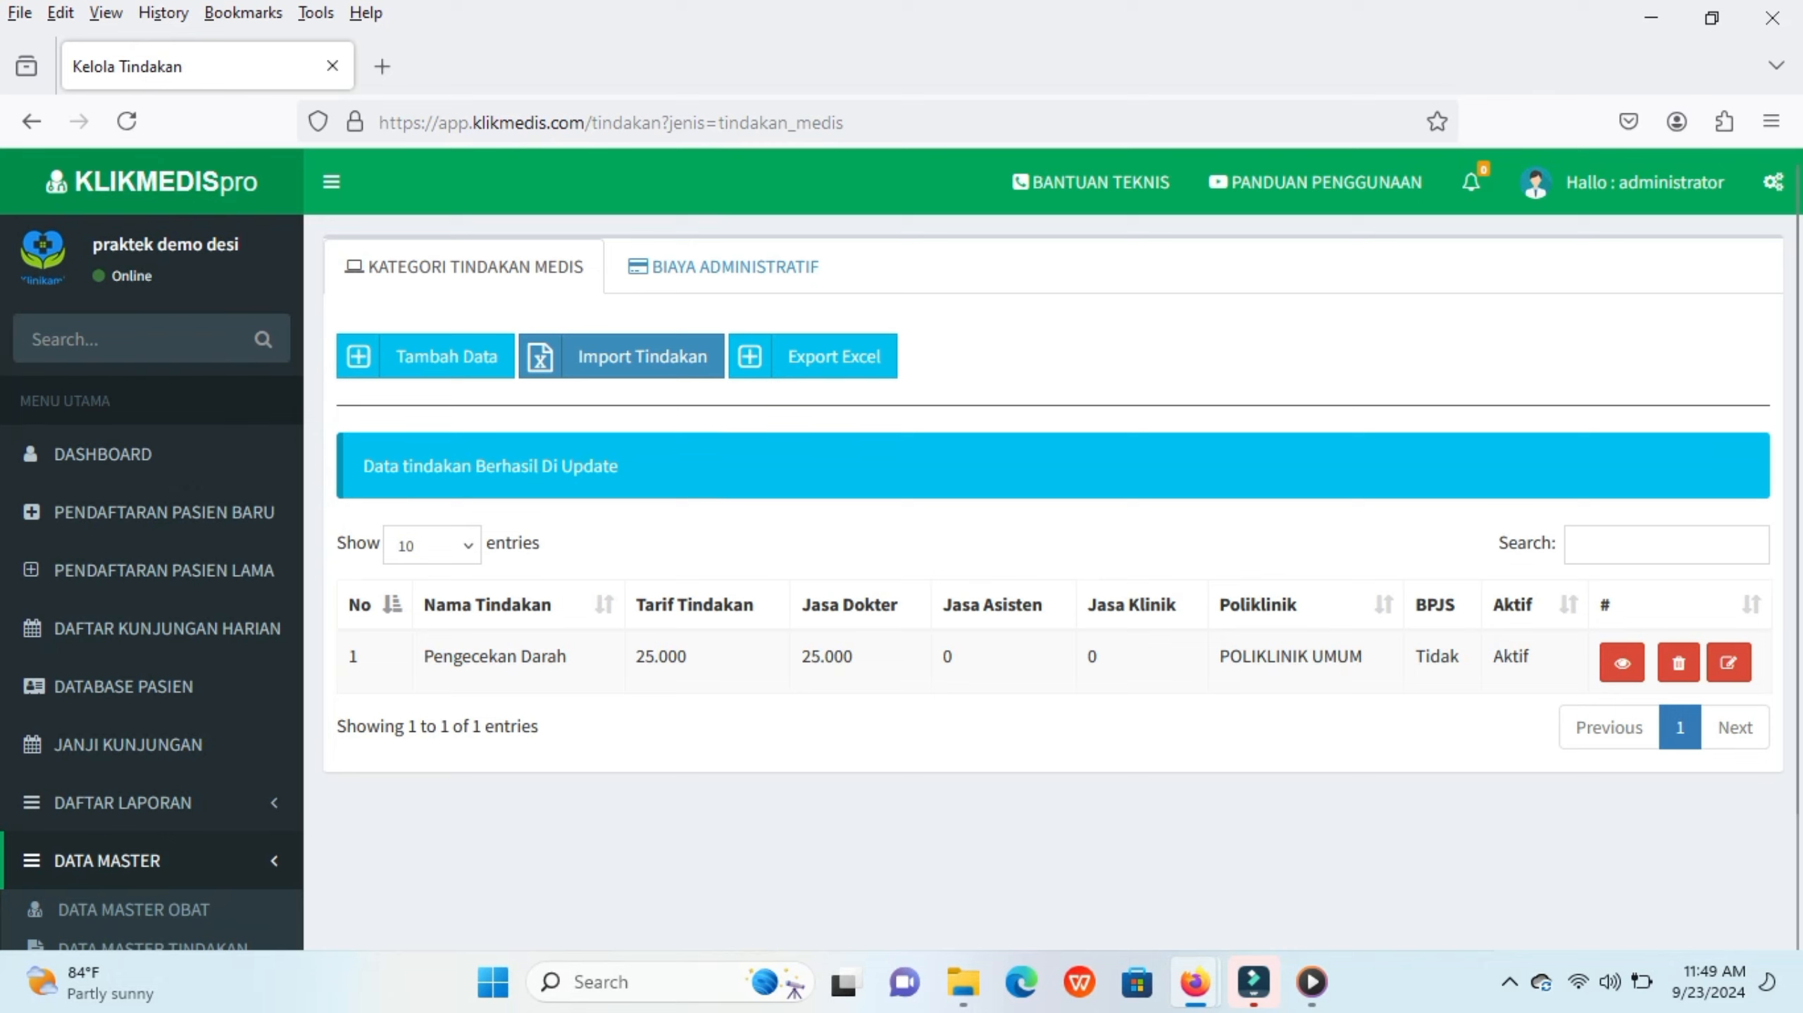
Step: Open the procedure import dialog, download the import template, and open the downloaded spreadsheet
click(621, 356)
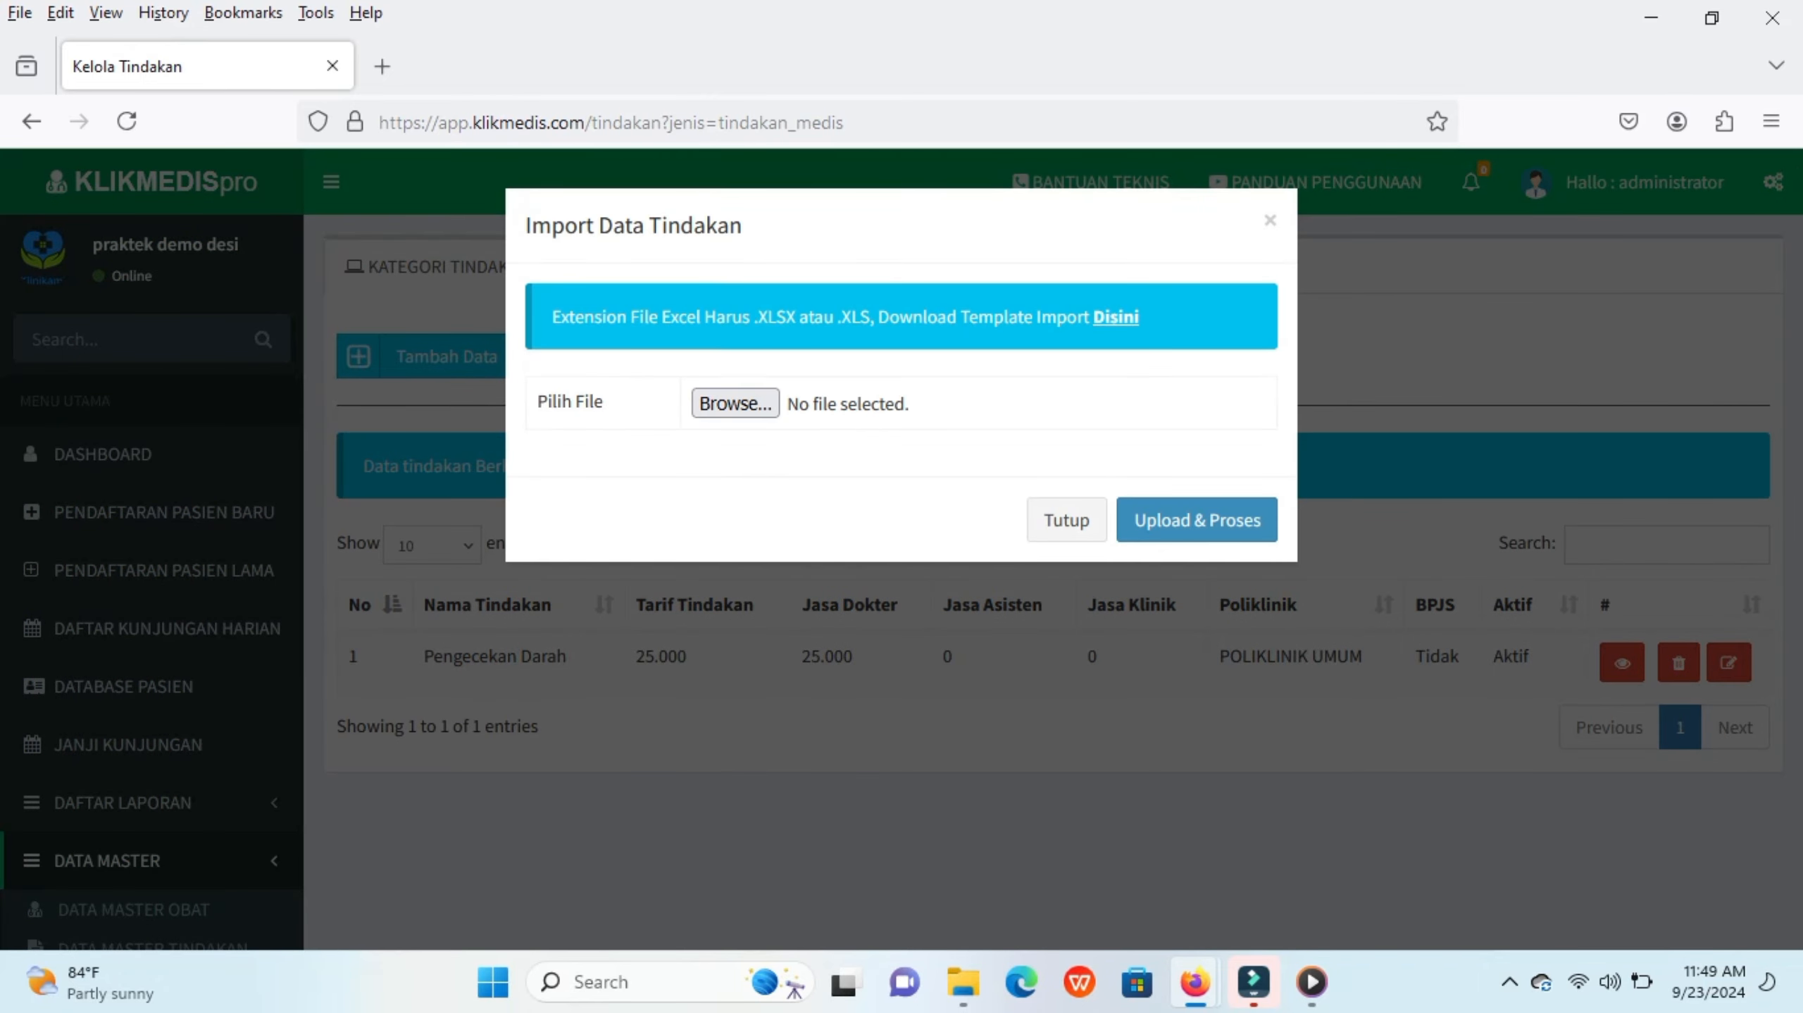
click(1115, 317)
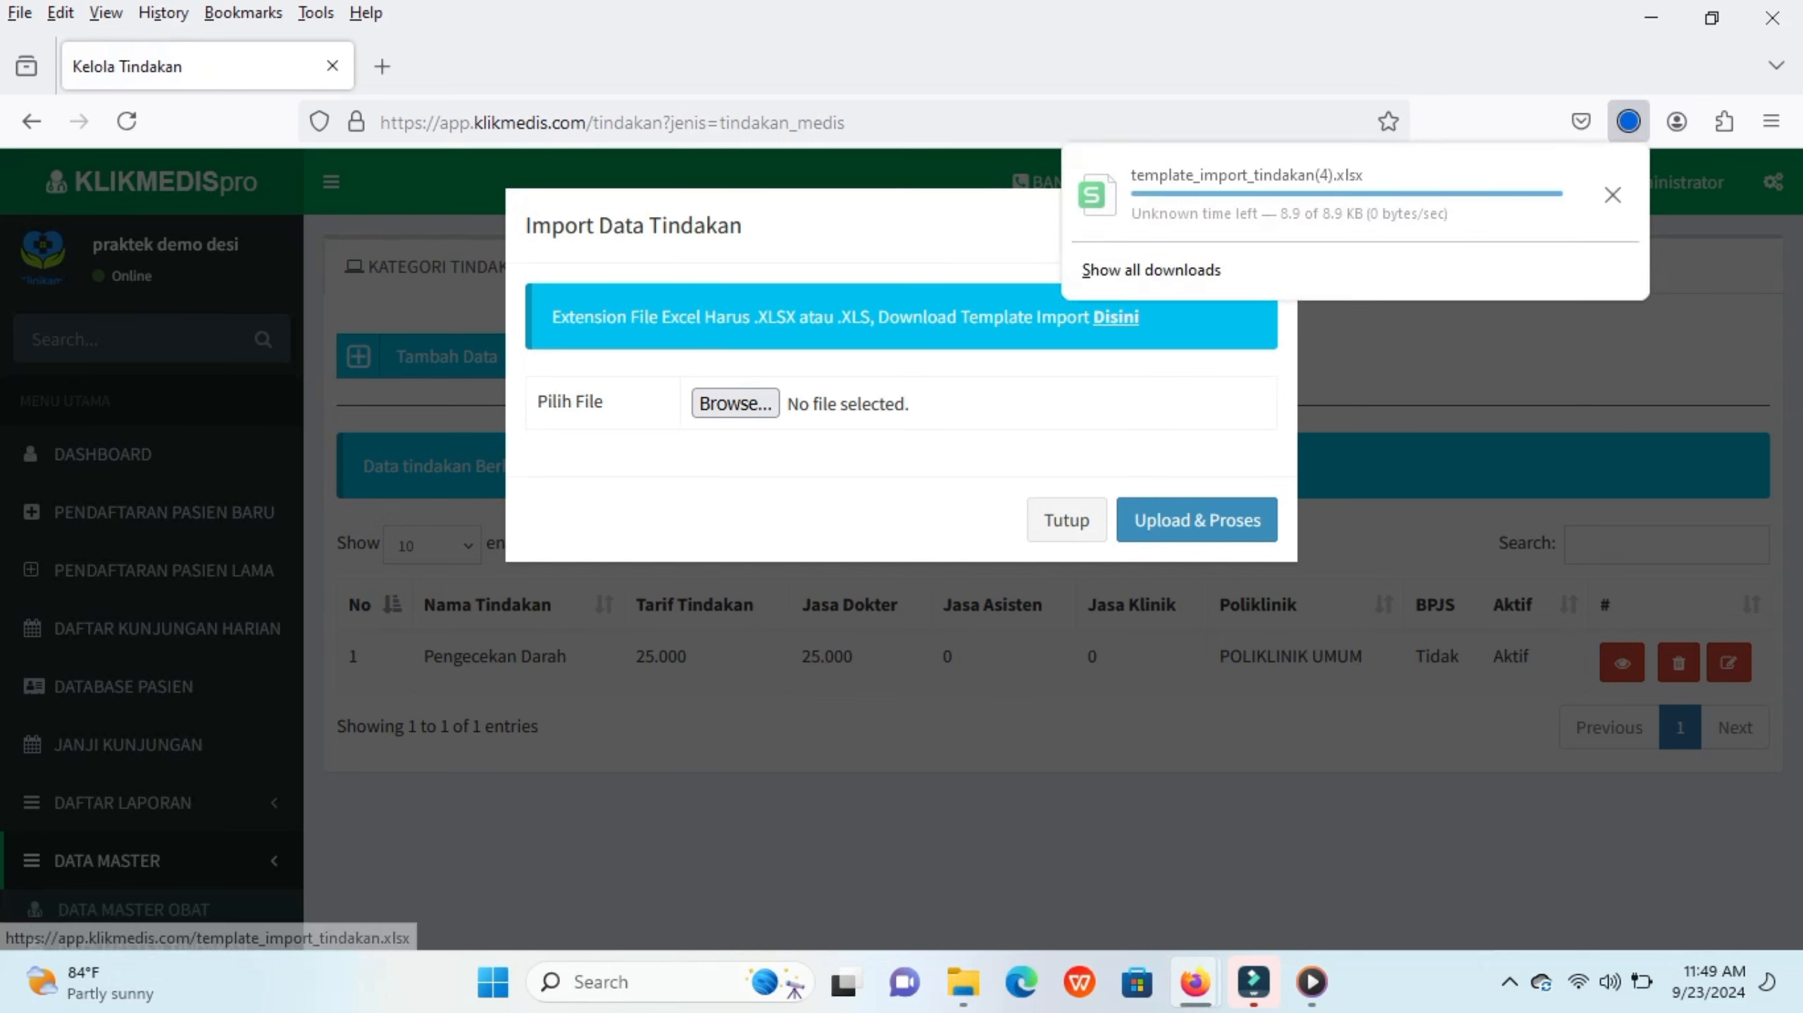
click(1246, 187)
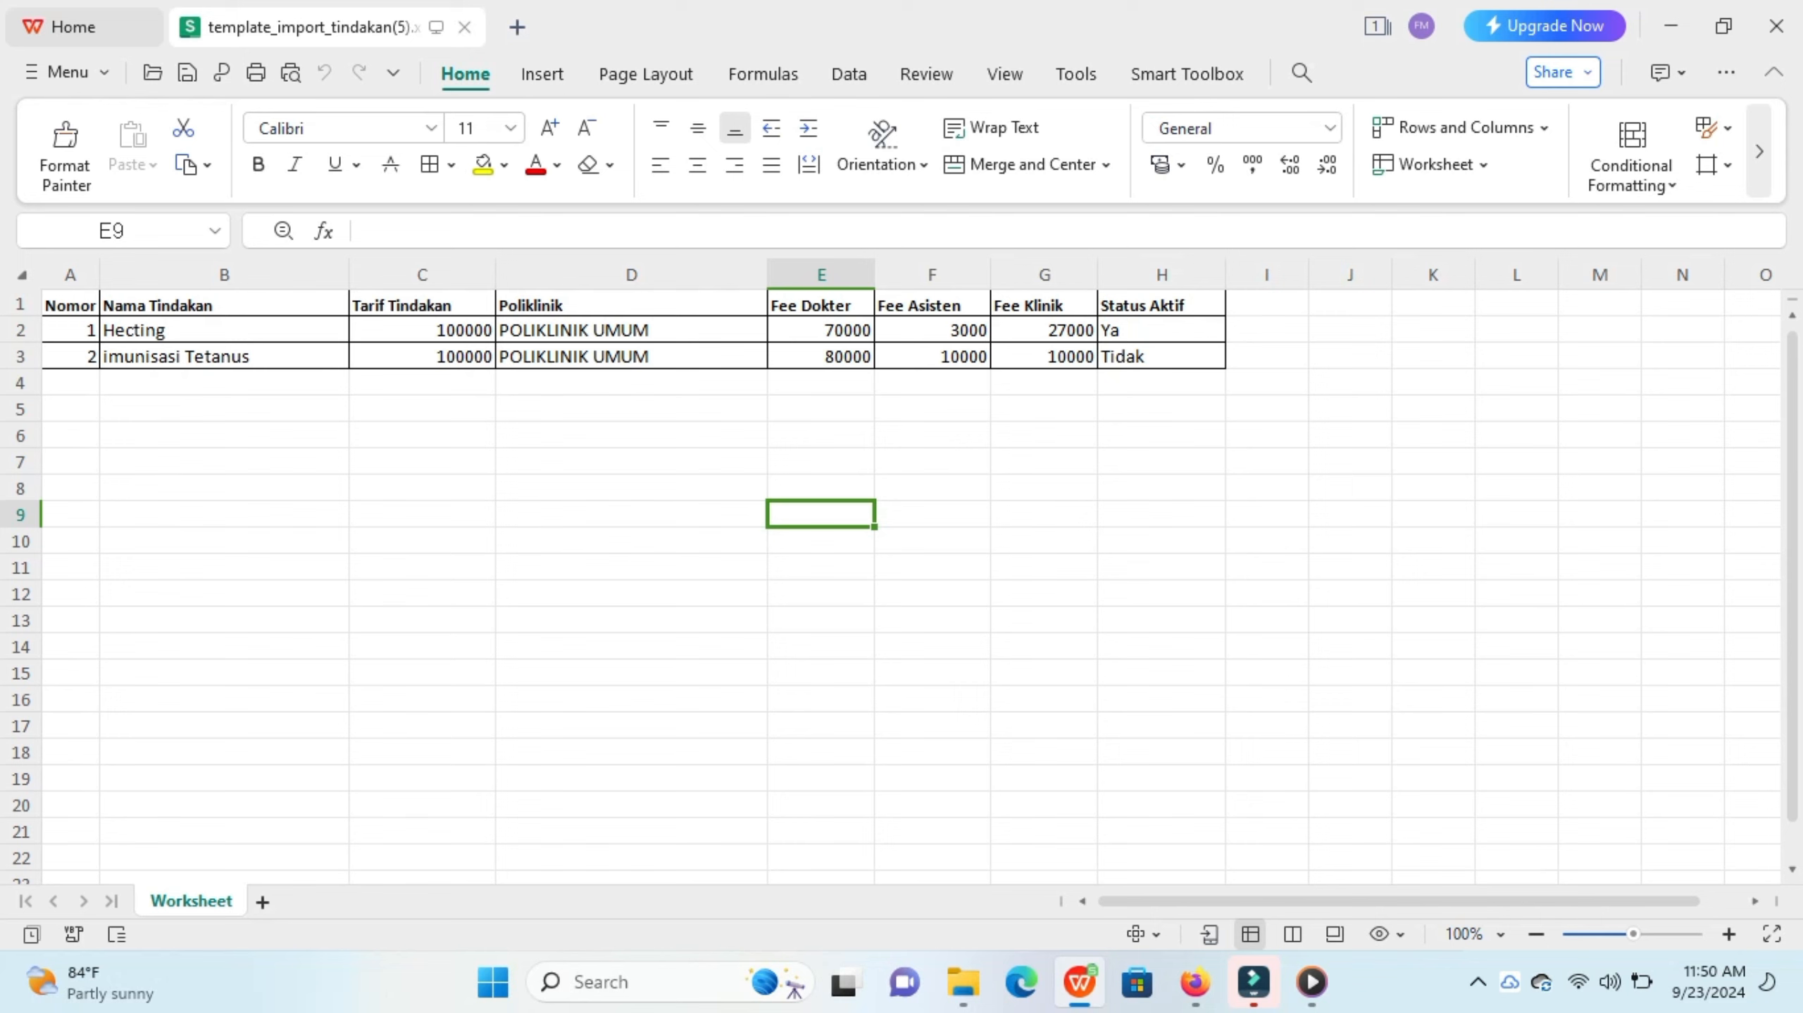
Step: In the procedure template, set Fee Asisten and Fee Klinik to 0 for both Hecting and imunisasi Tetanus
click(224, 409)
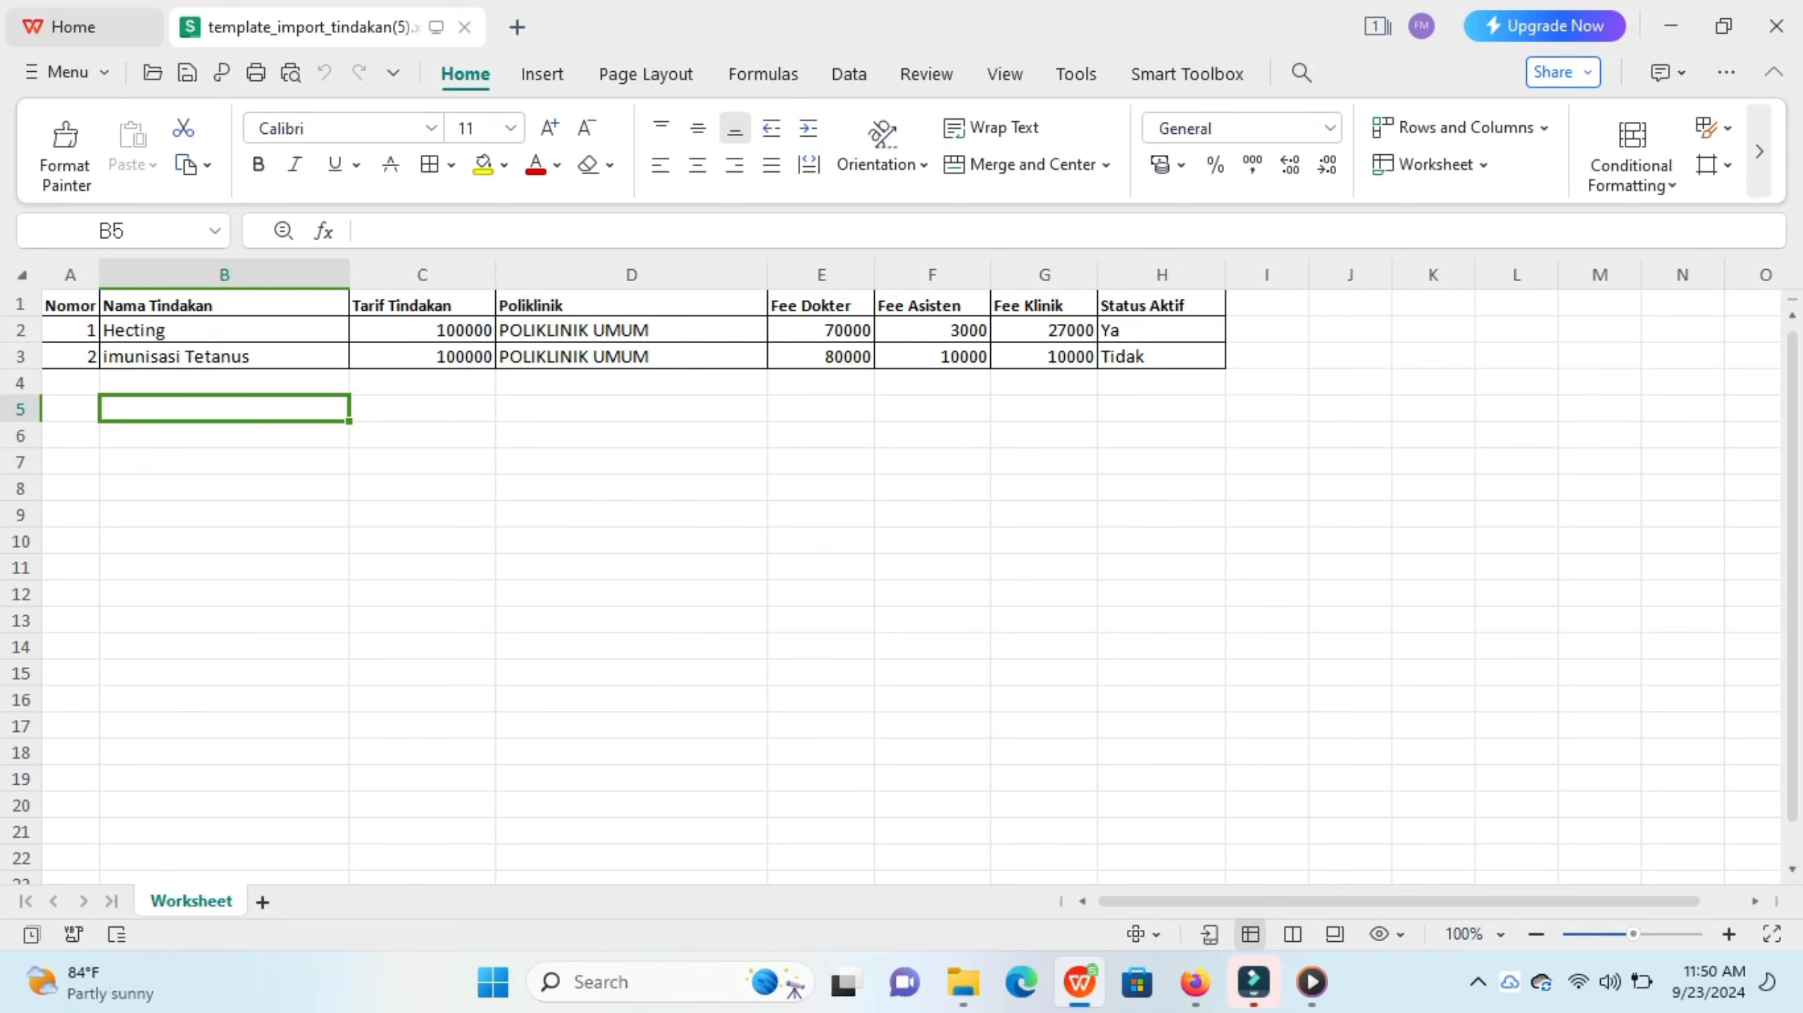
click(71, 331)
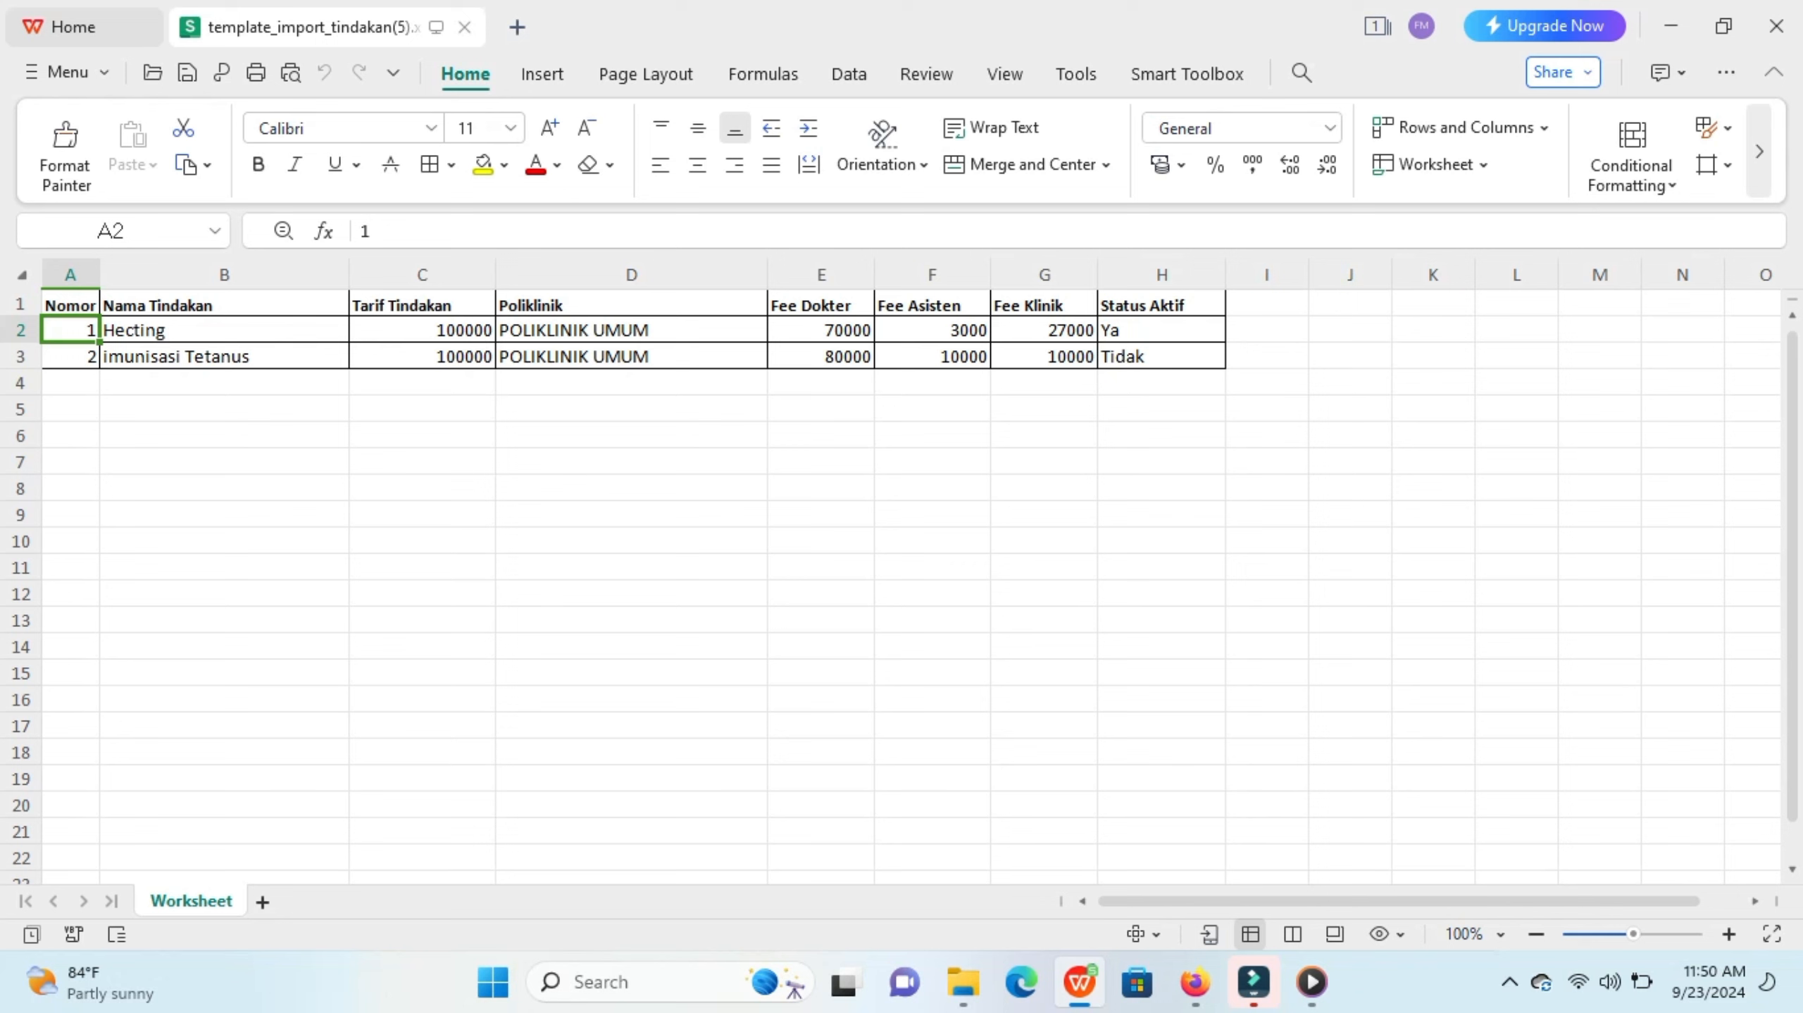
click(932, 331)
key(BackSpace)
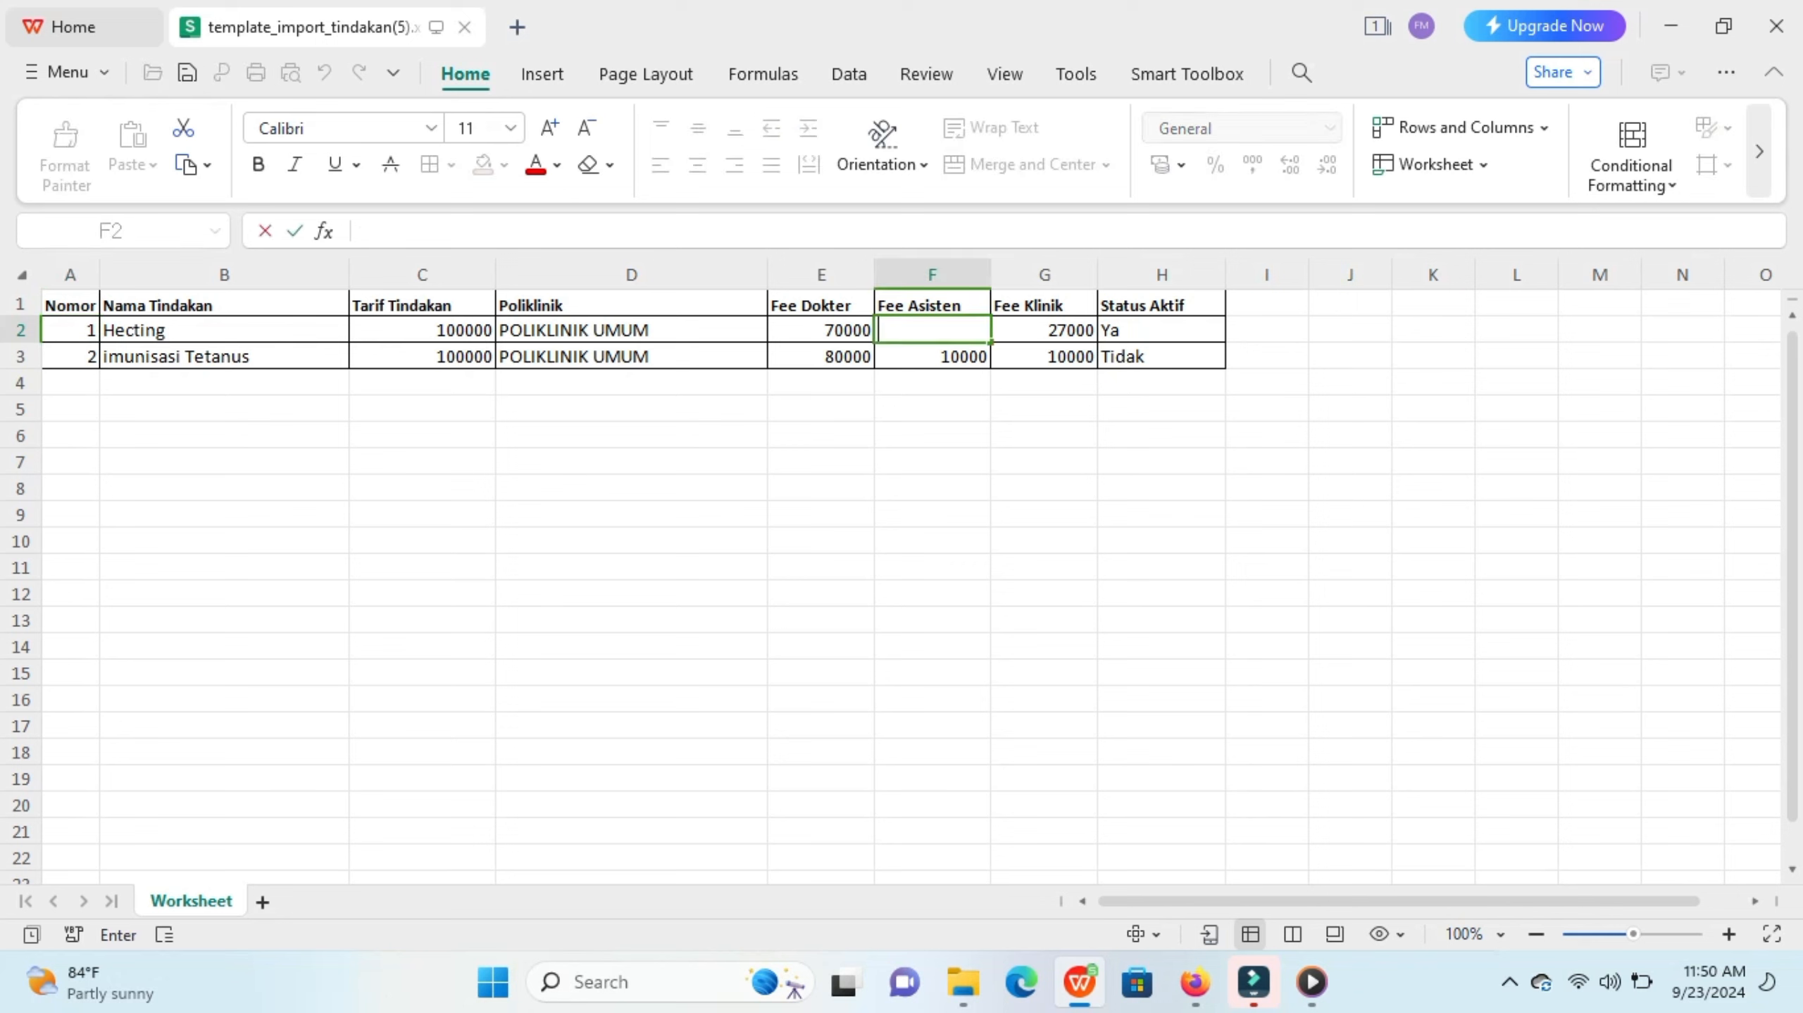
text(0)
key(Return)
key(BackSpace)
text(0)
click(1044, 331)
key(BackSpace)
text(0)
key(Return)
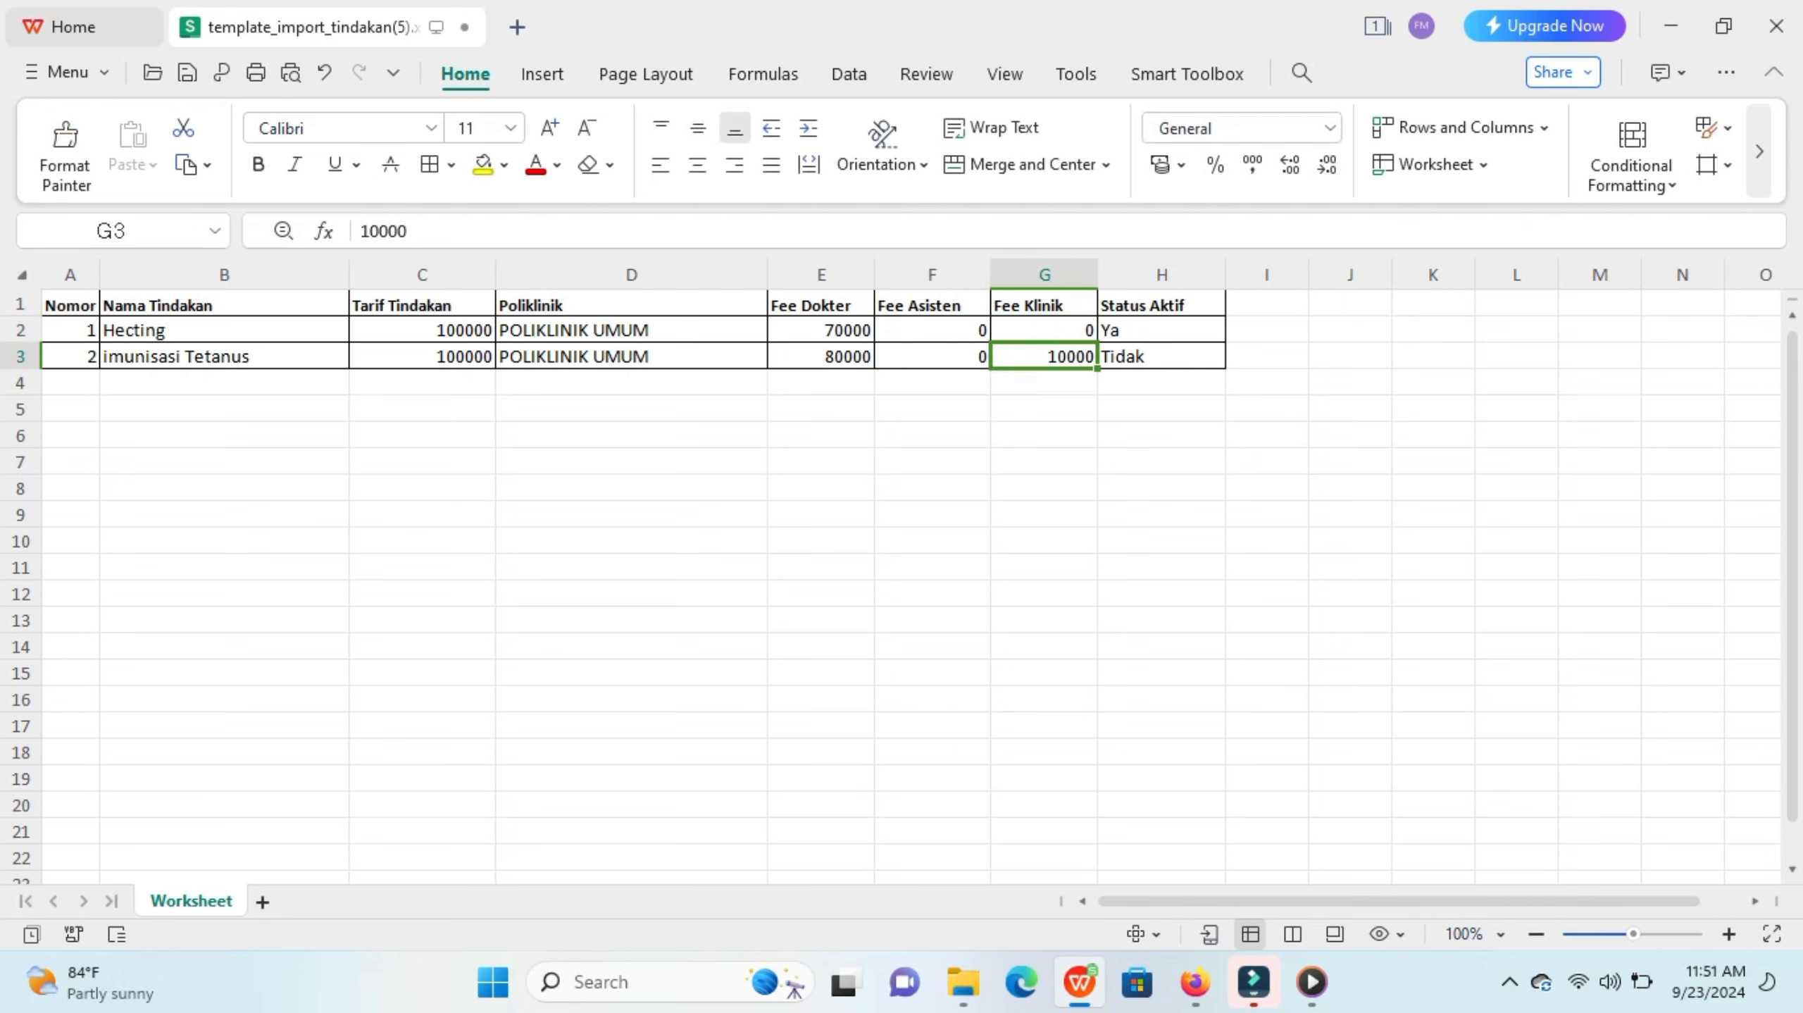
key(BackSpace)
text(0)
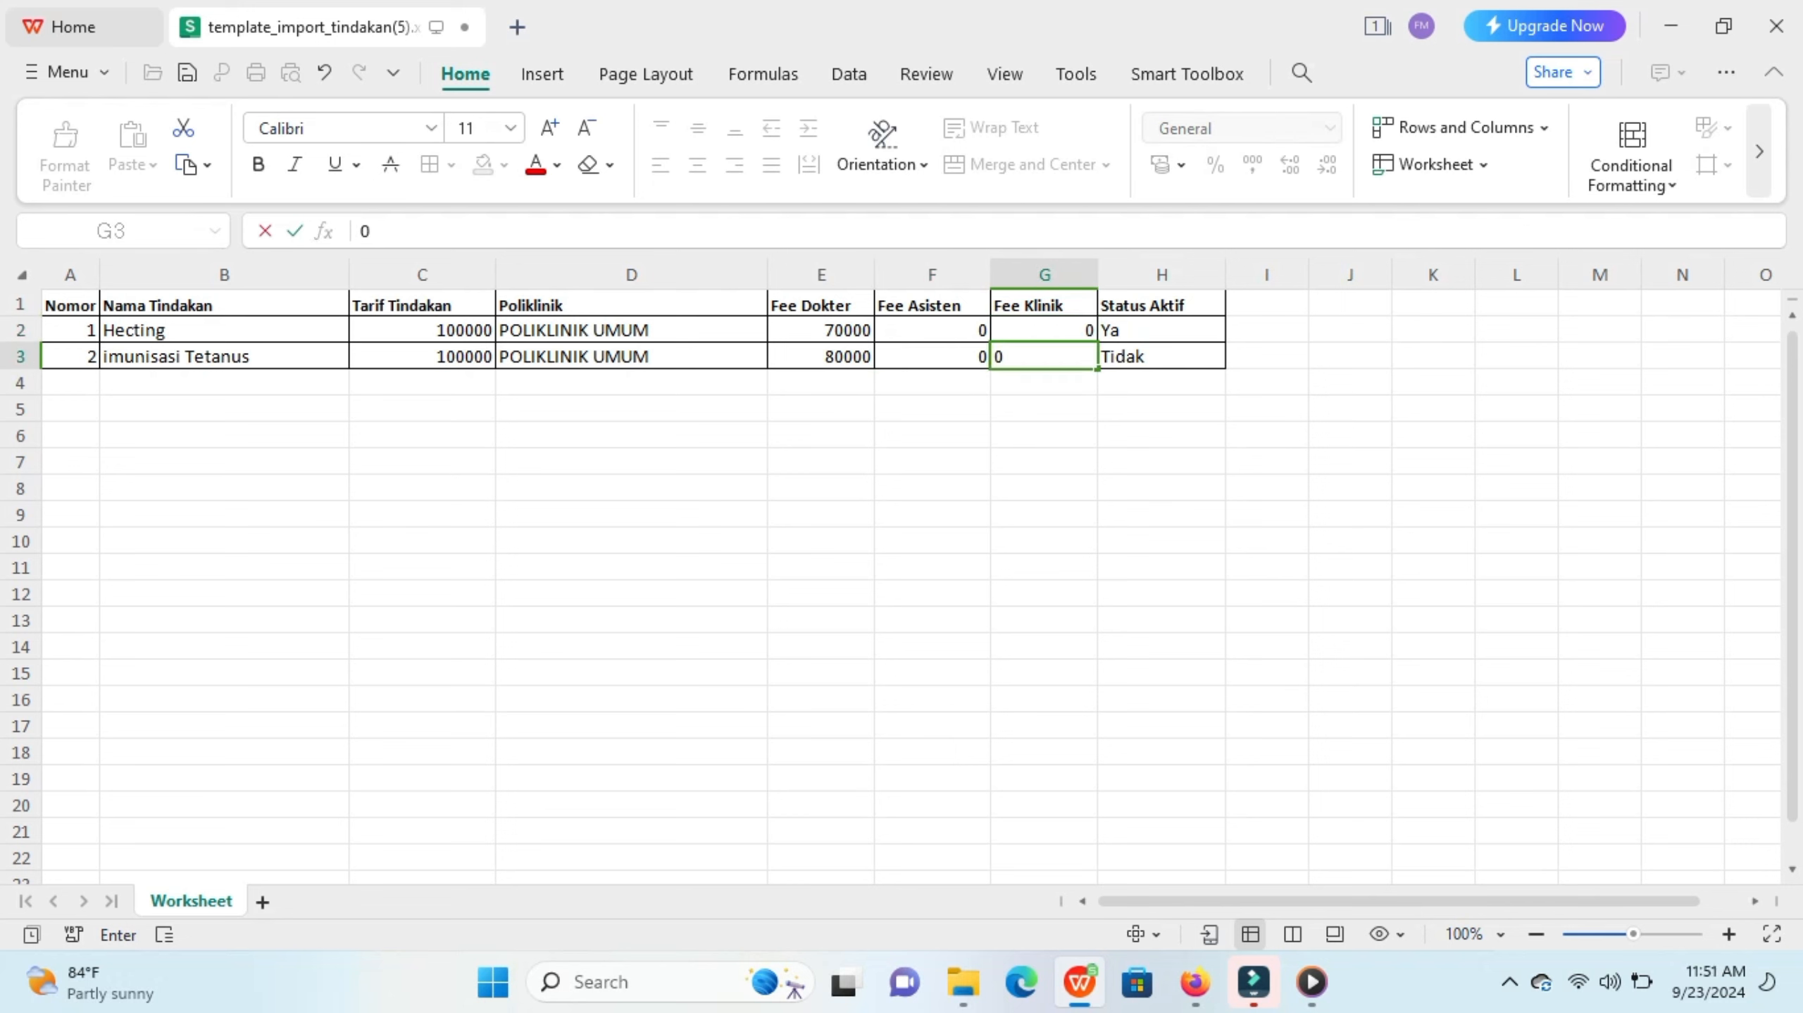
Step: Set the Status Aktif of the Hecting row to Tidak
double_click(1162, 330)
key(BackSpace)
key(BackSpace)
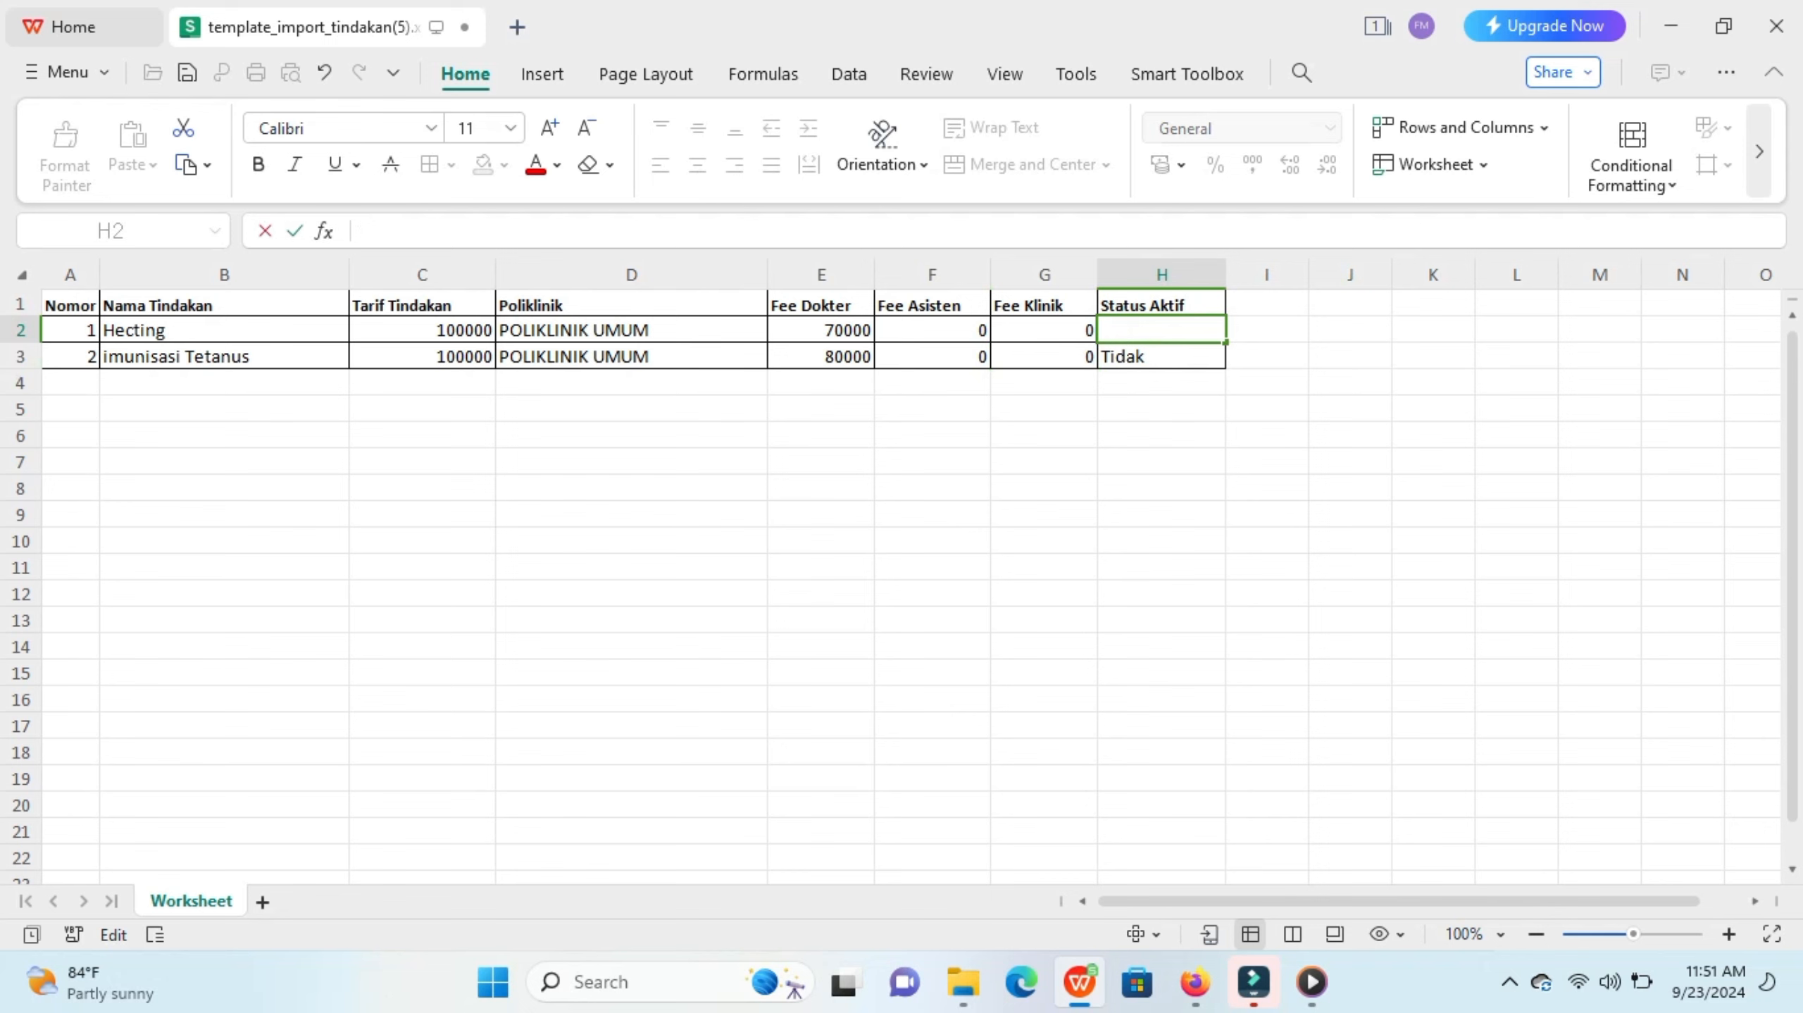
text(T)
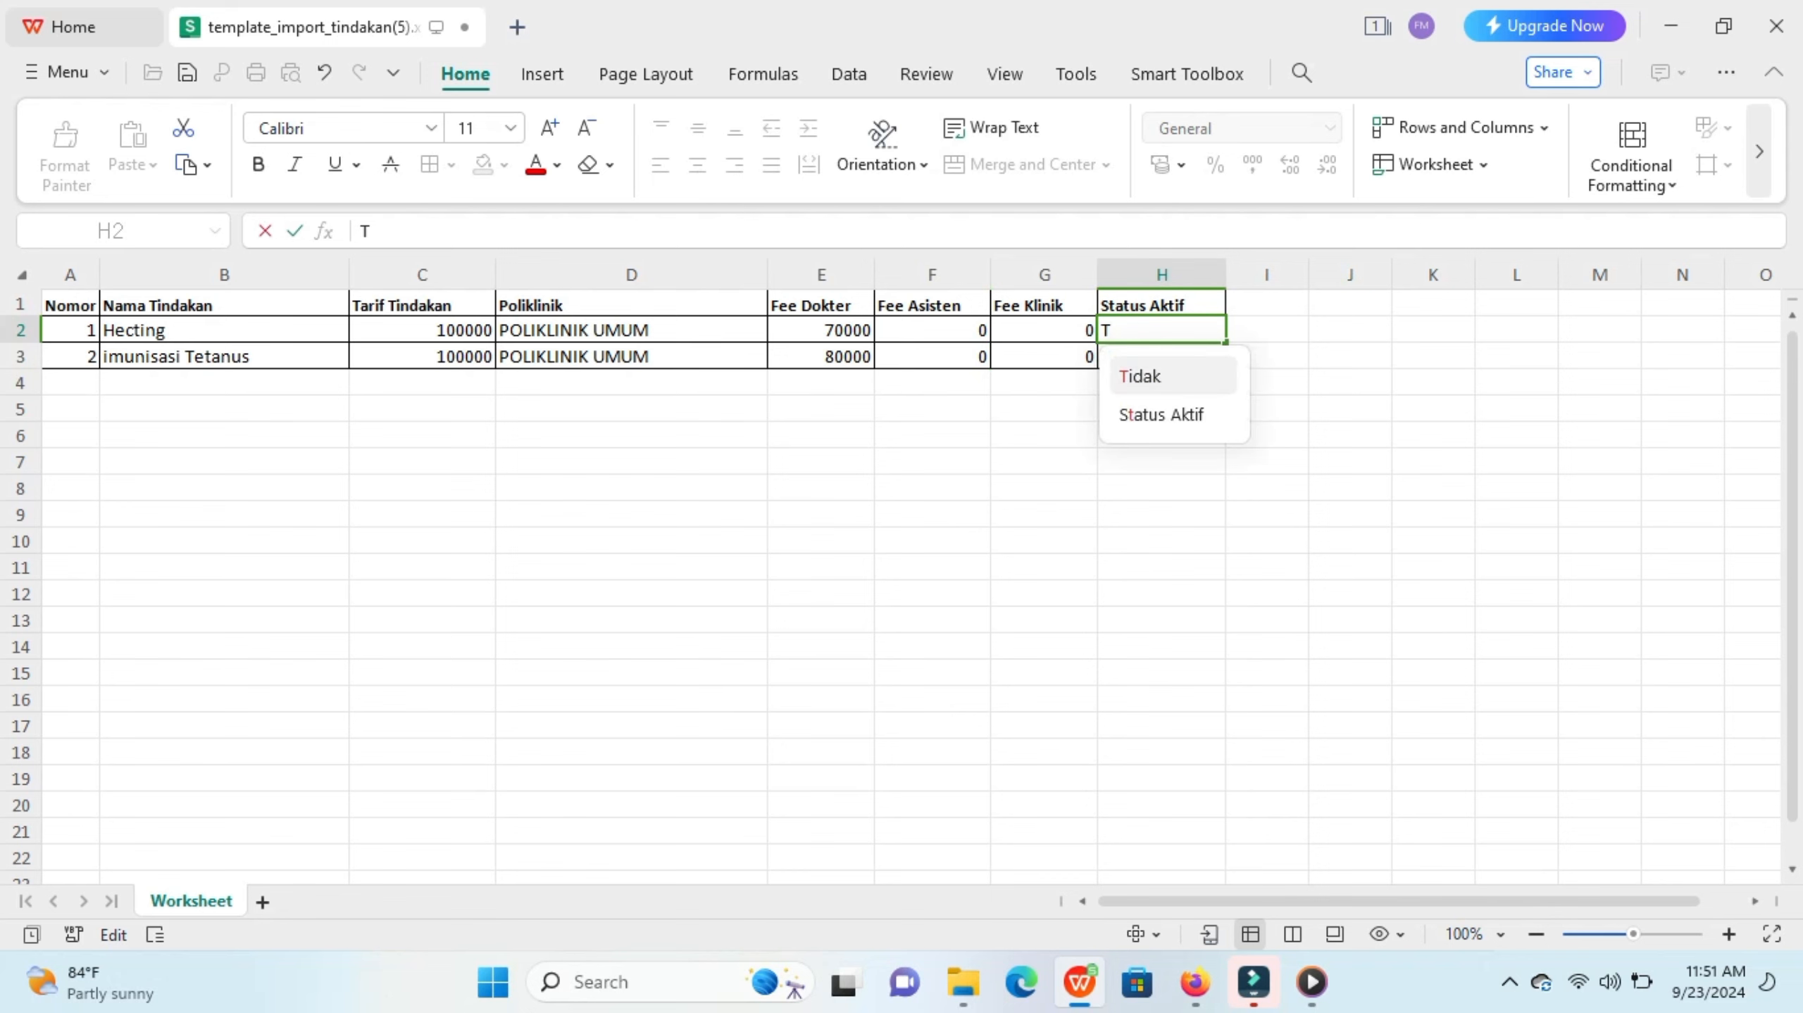
text(idak)
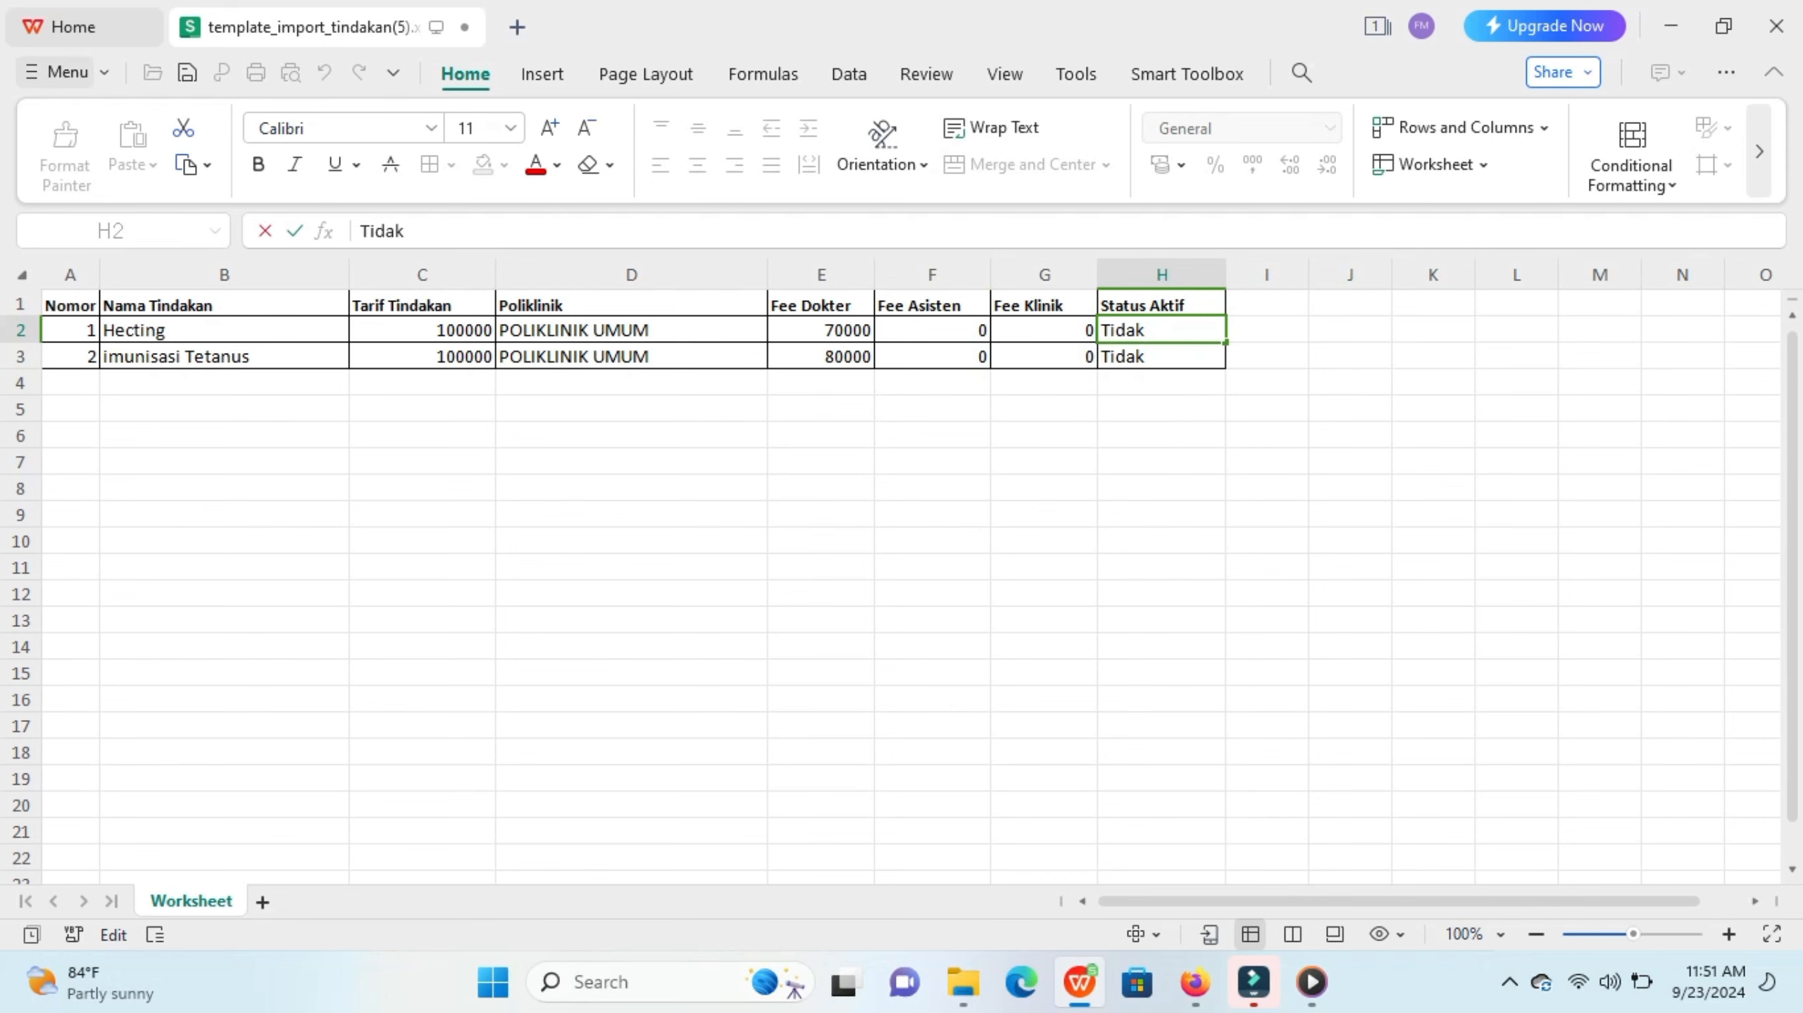
Step: Save the spreadsheet as tindakan on the Desktop in xlsx format
click(60, 72)
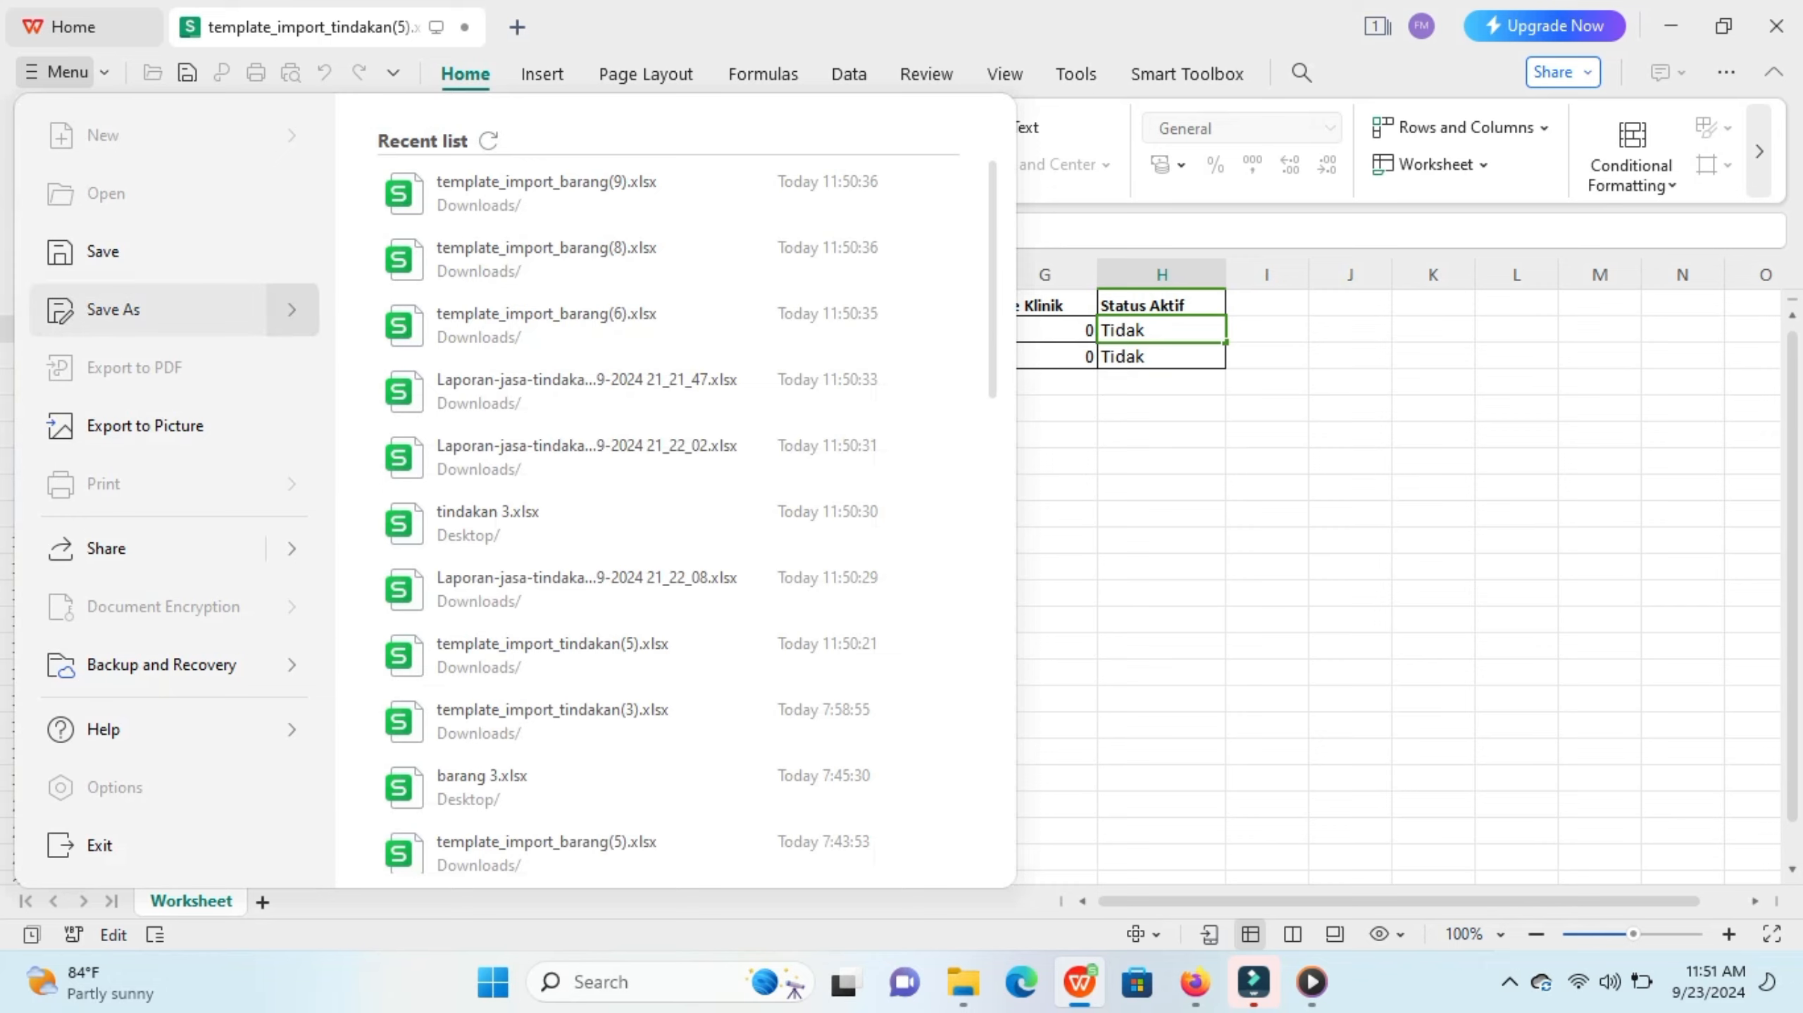
click(114, 309)
key(BackSpace)
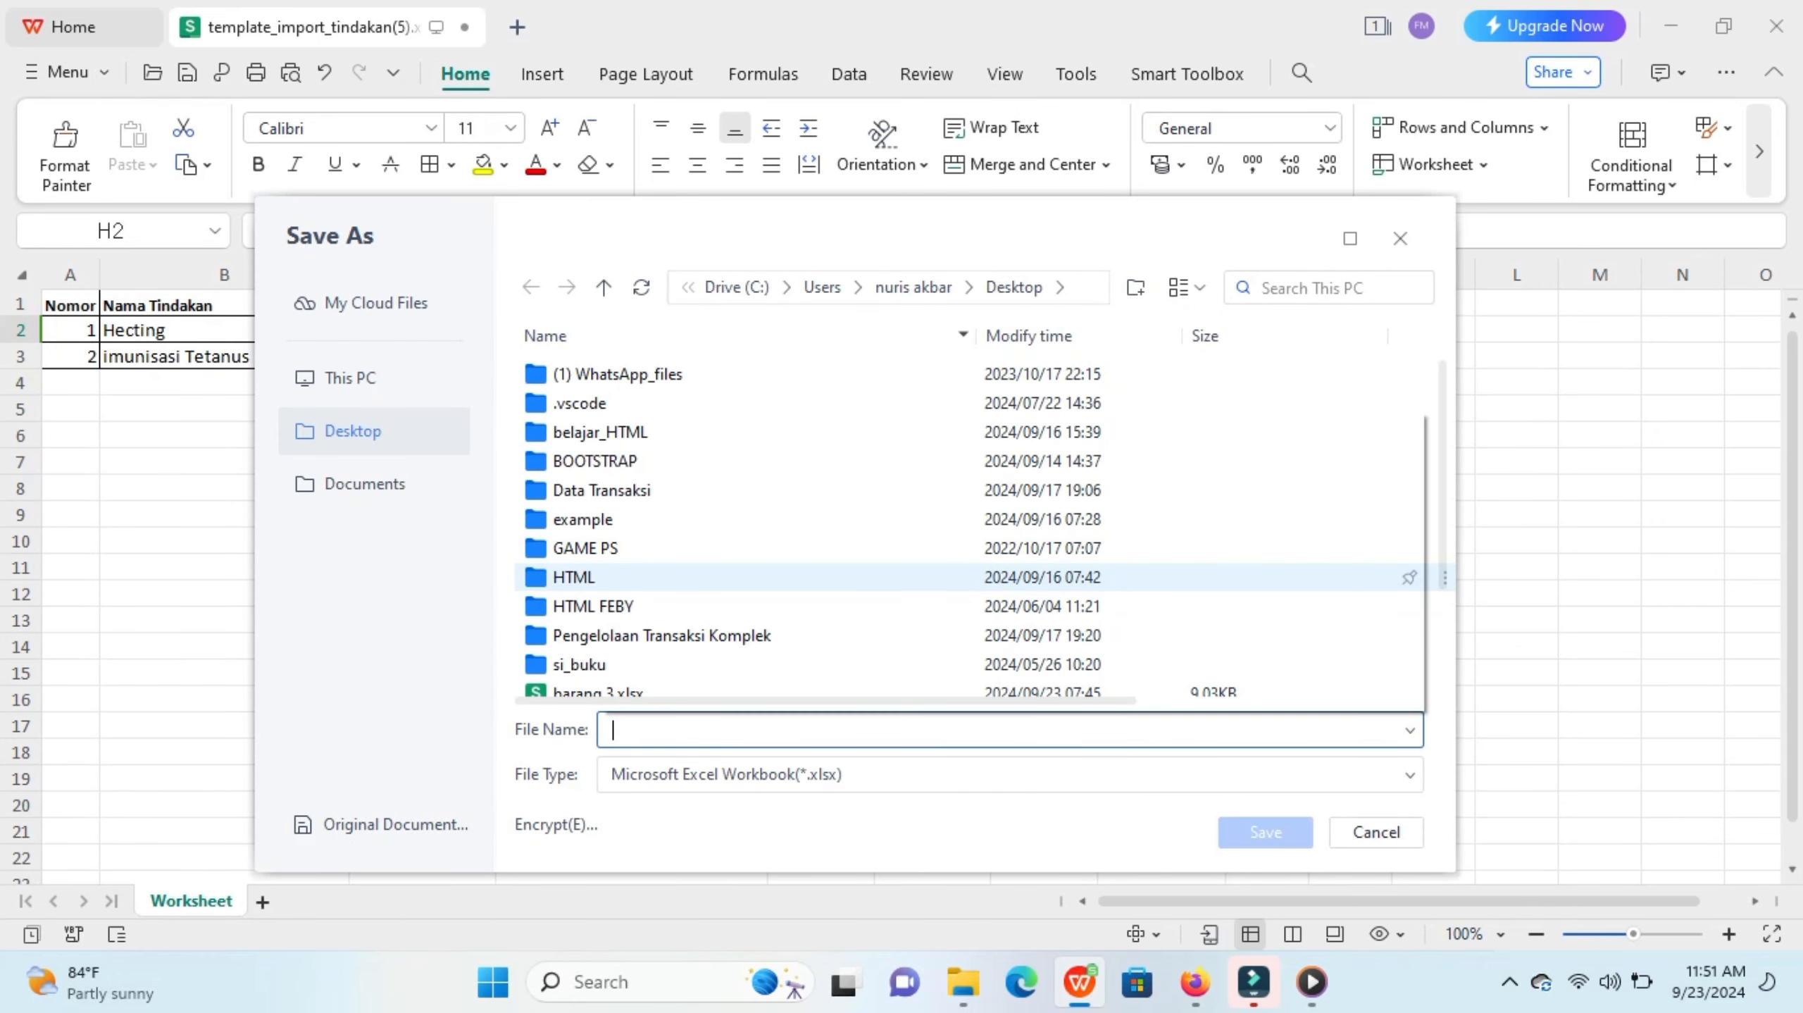
text(tindakan)
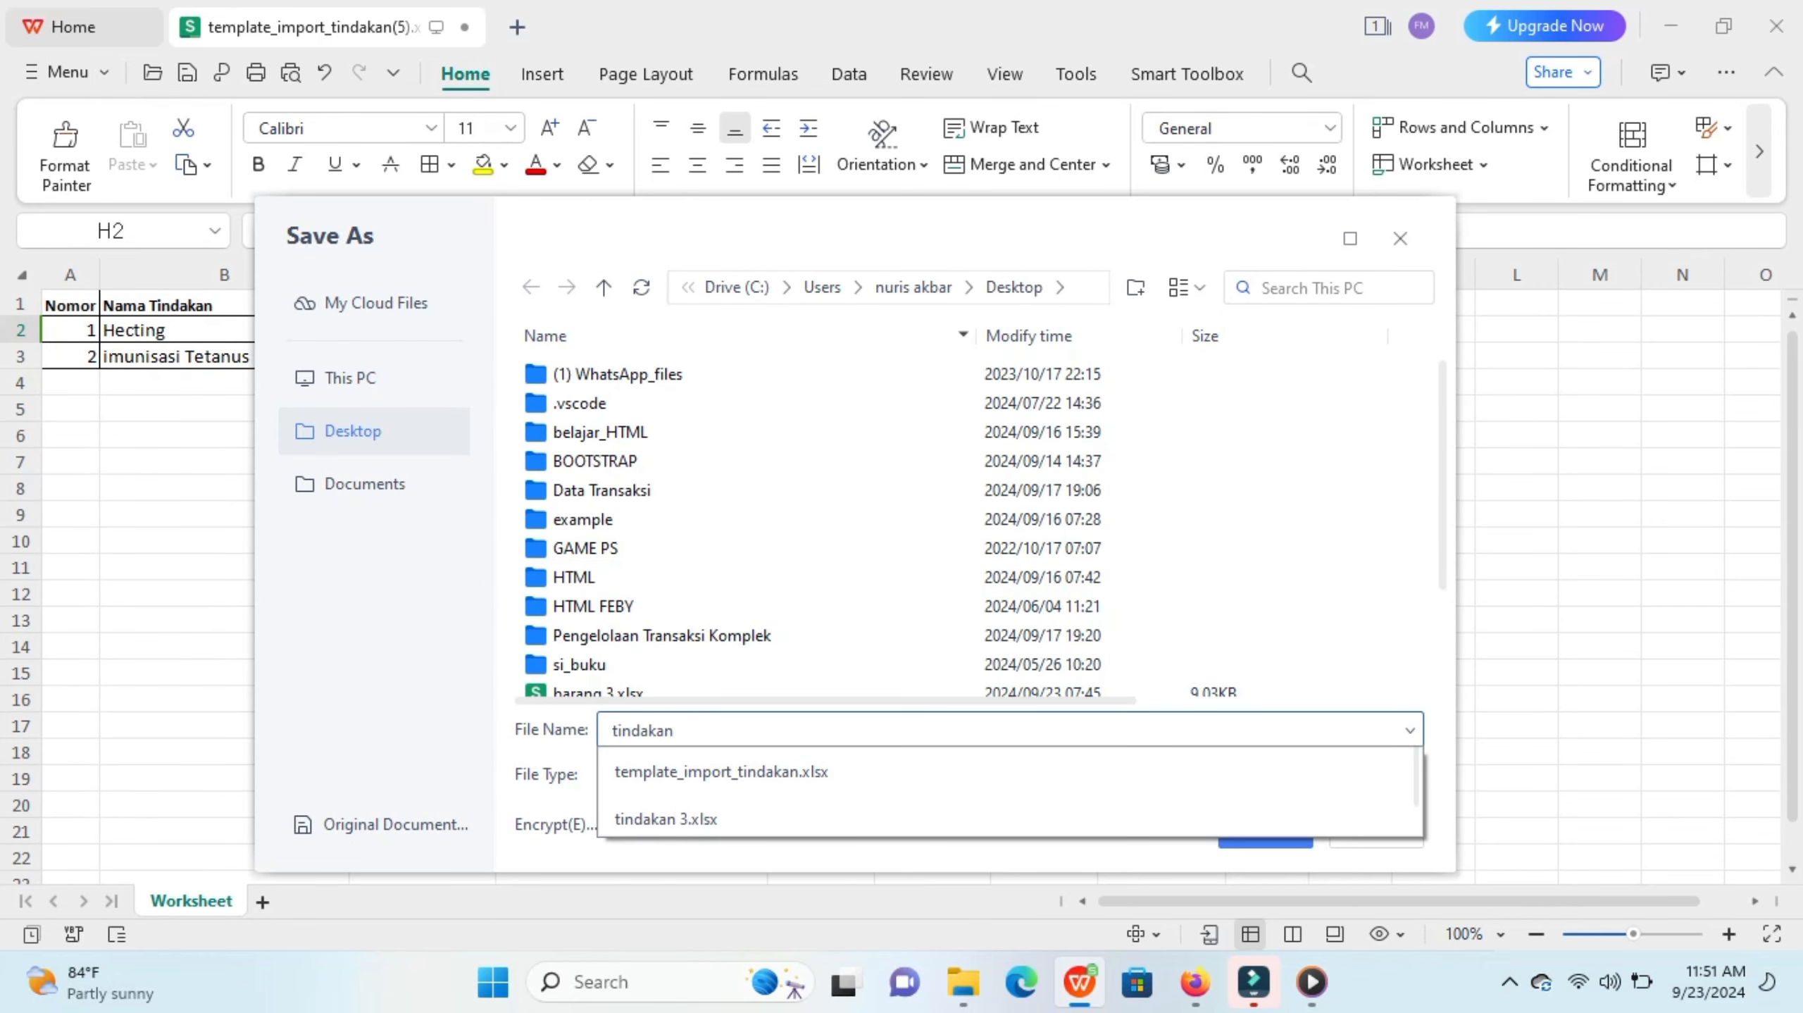
click(1010, 730)
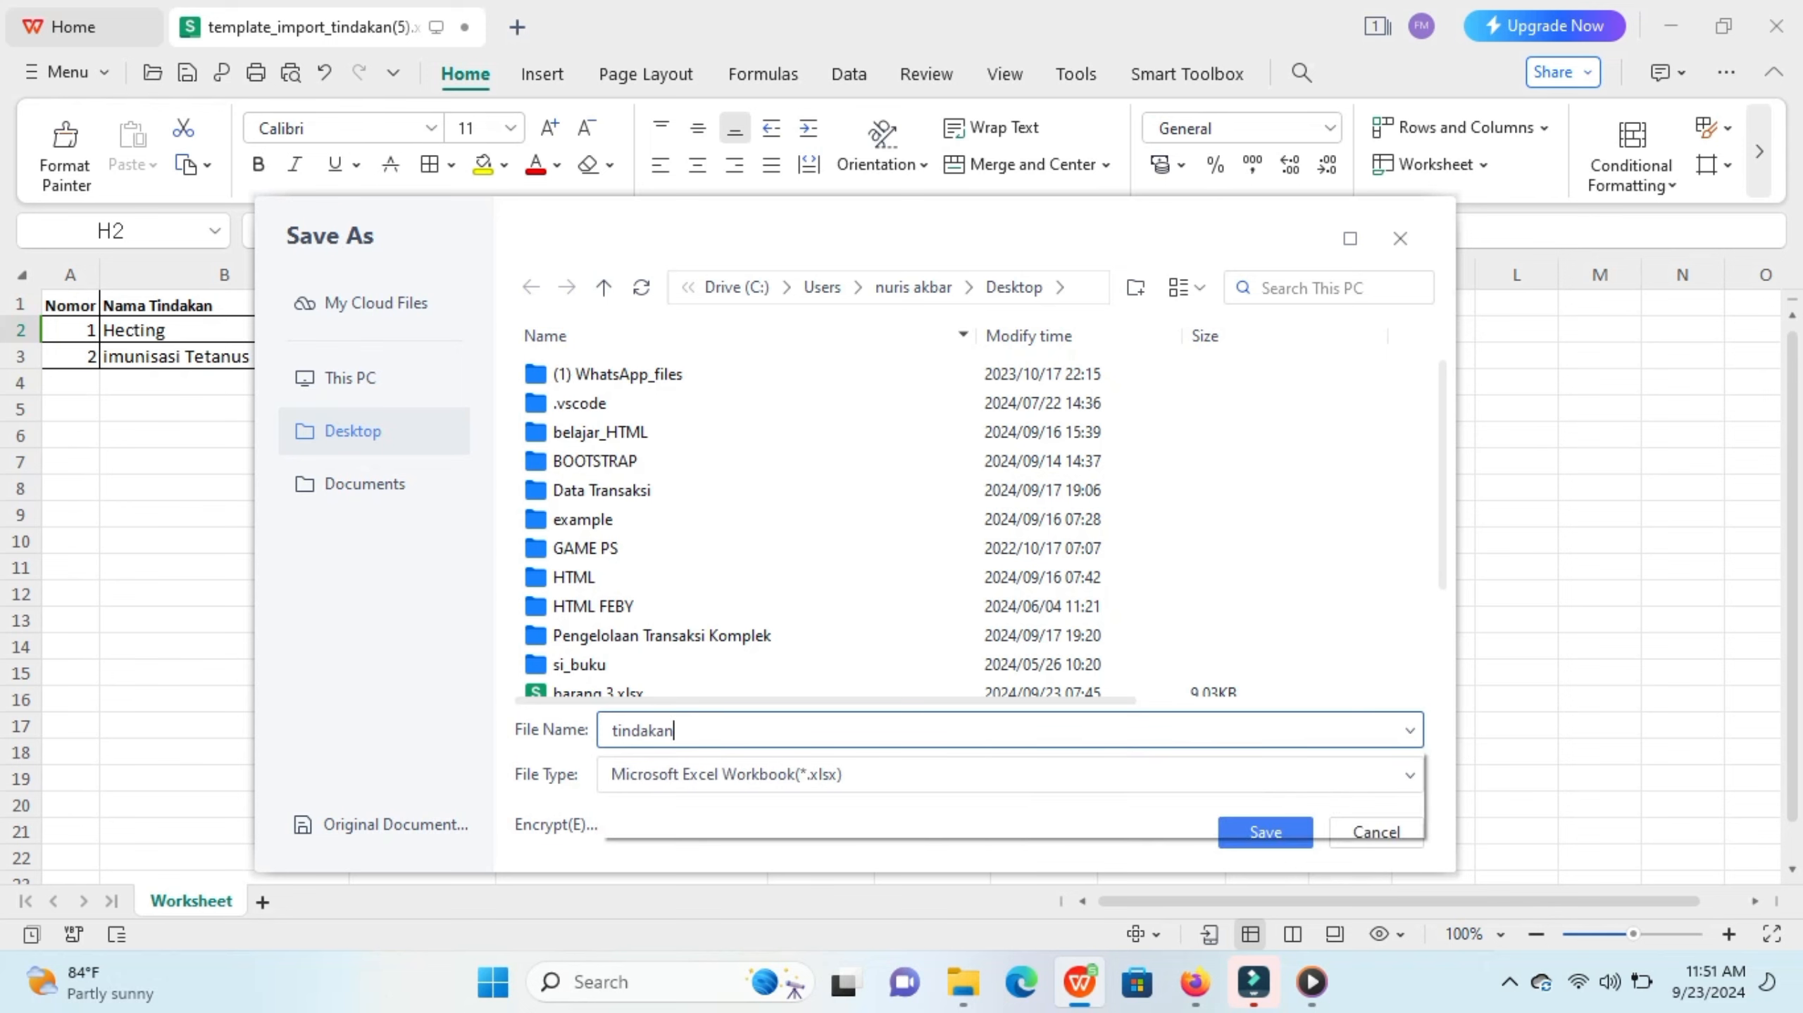
click(1266, 832)
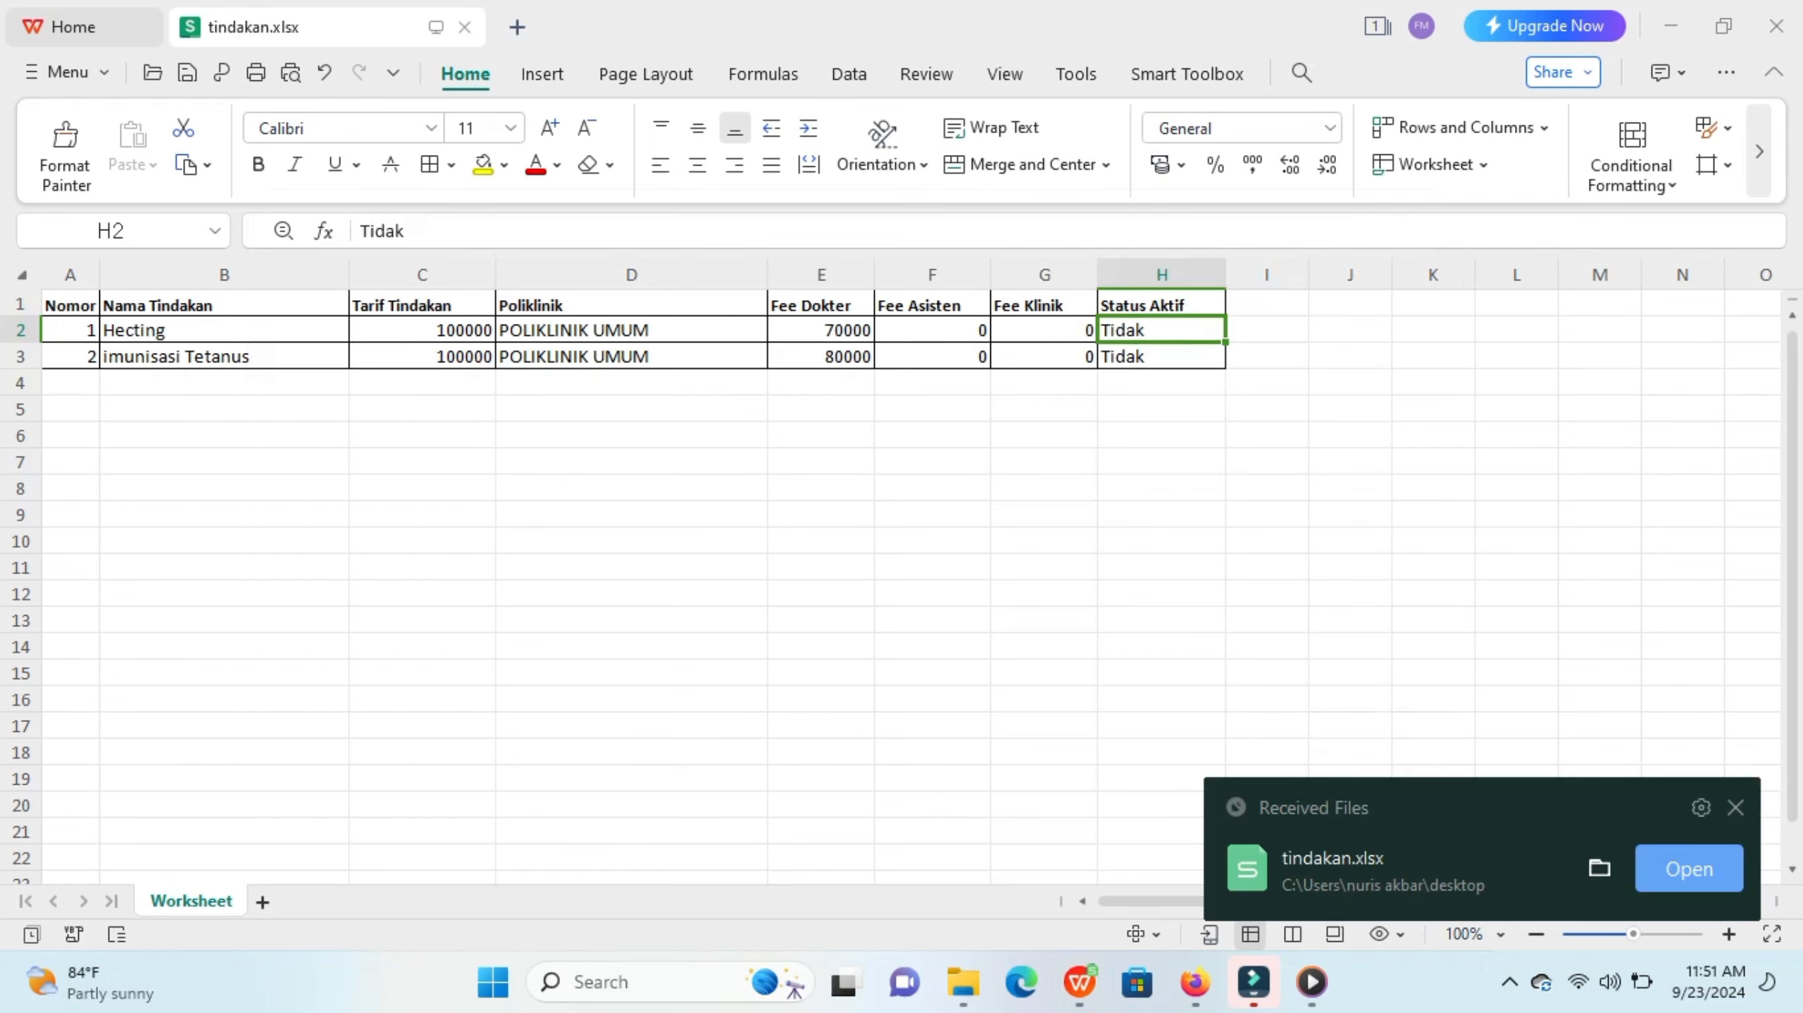
Step: Switch to the browser and open the Import Tindakan dialog on the medical procedures page
click(1195, 982)
click(1048, 852)
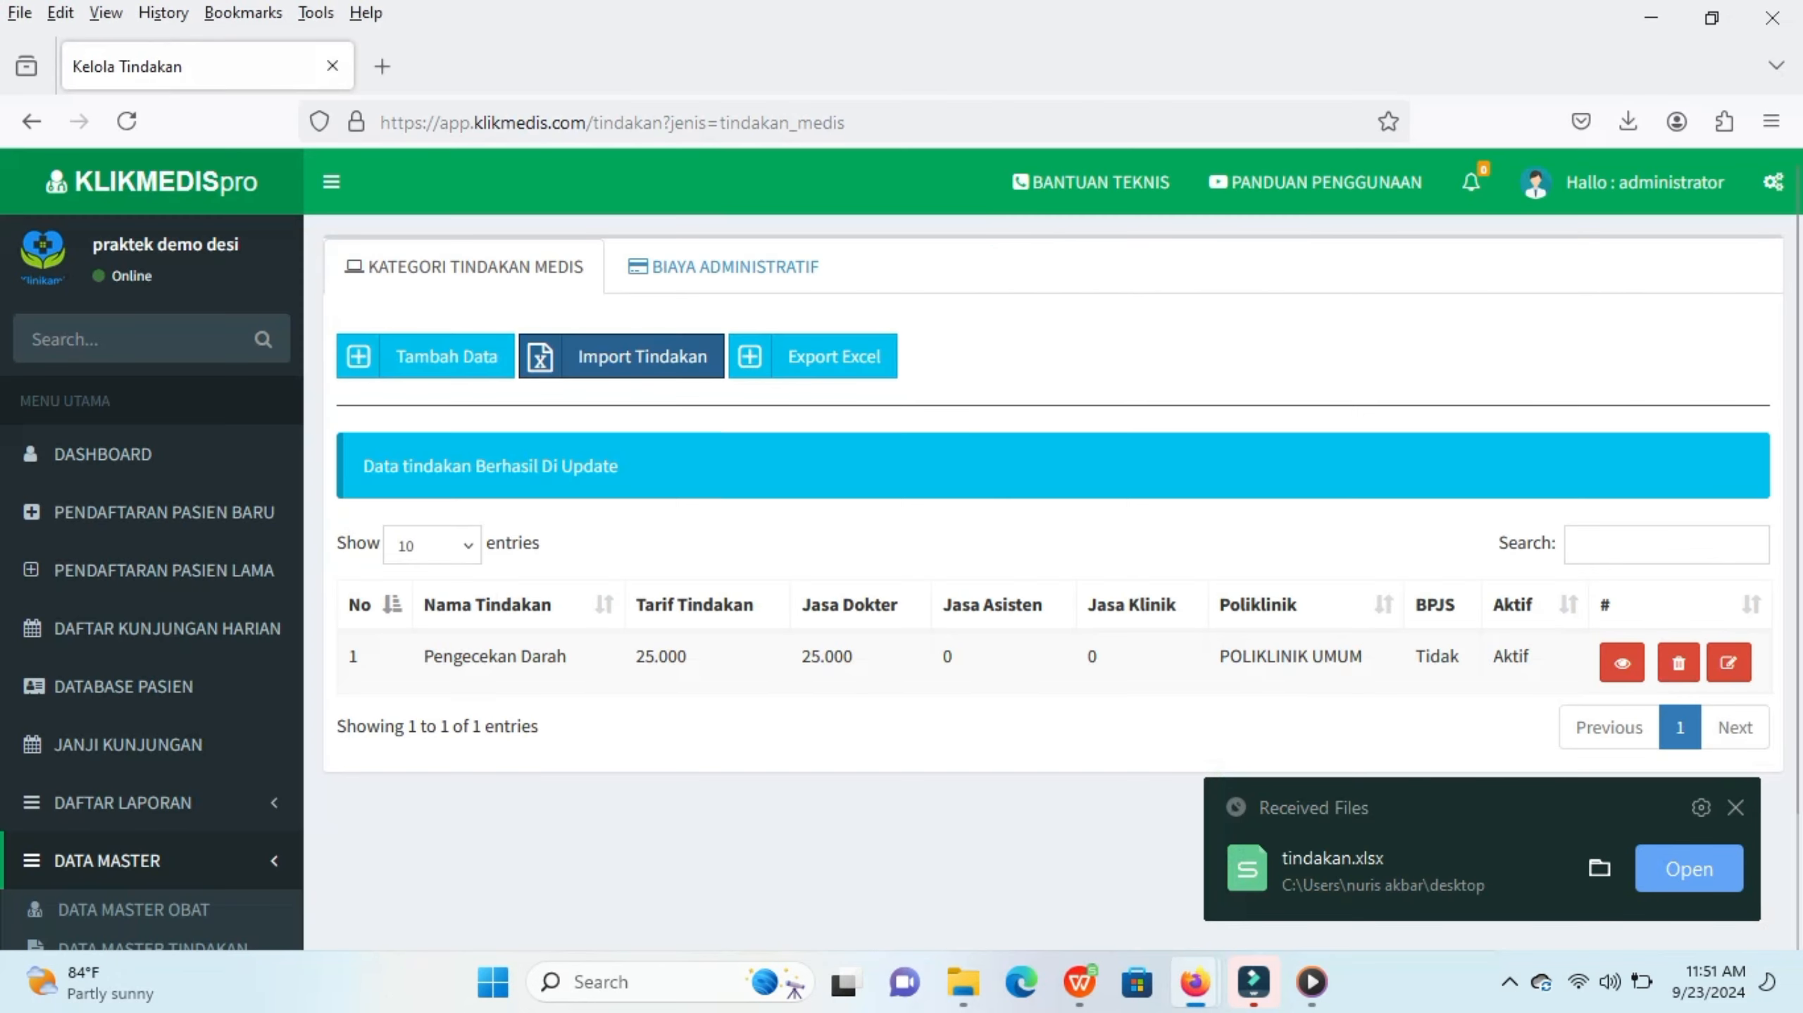
click(621, 356)
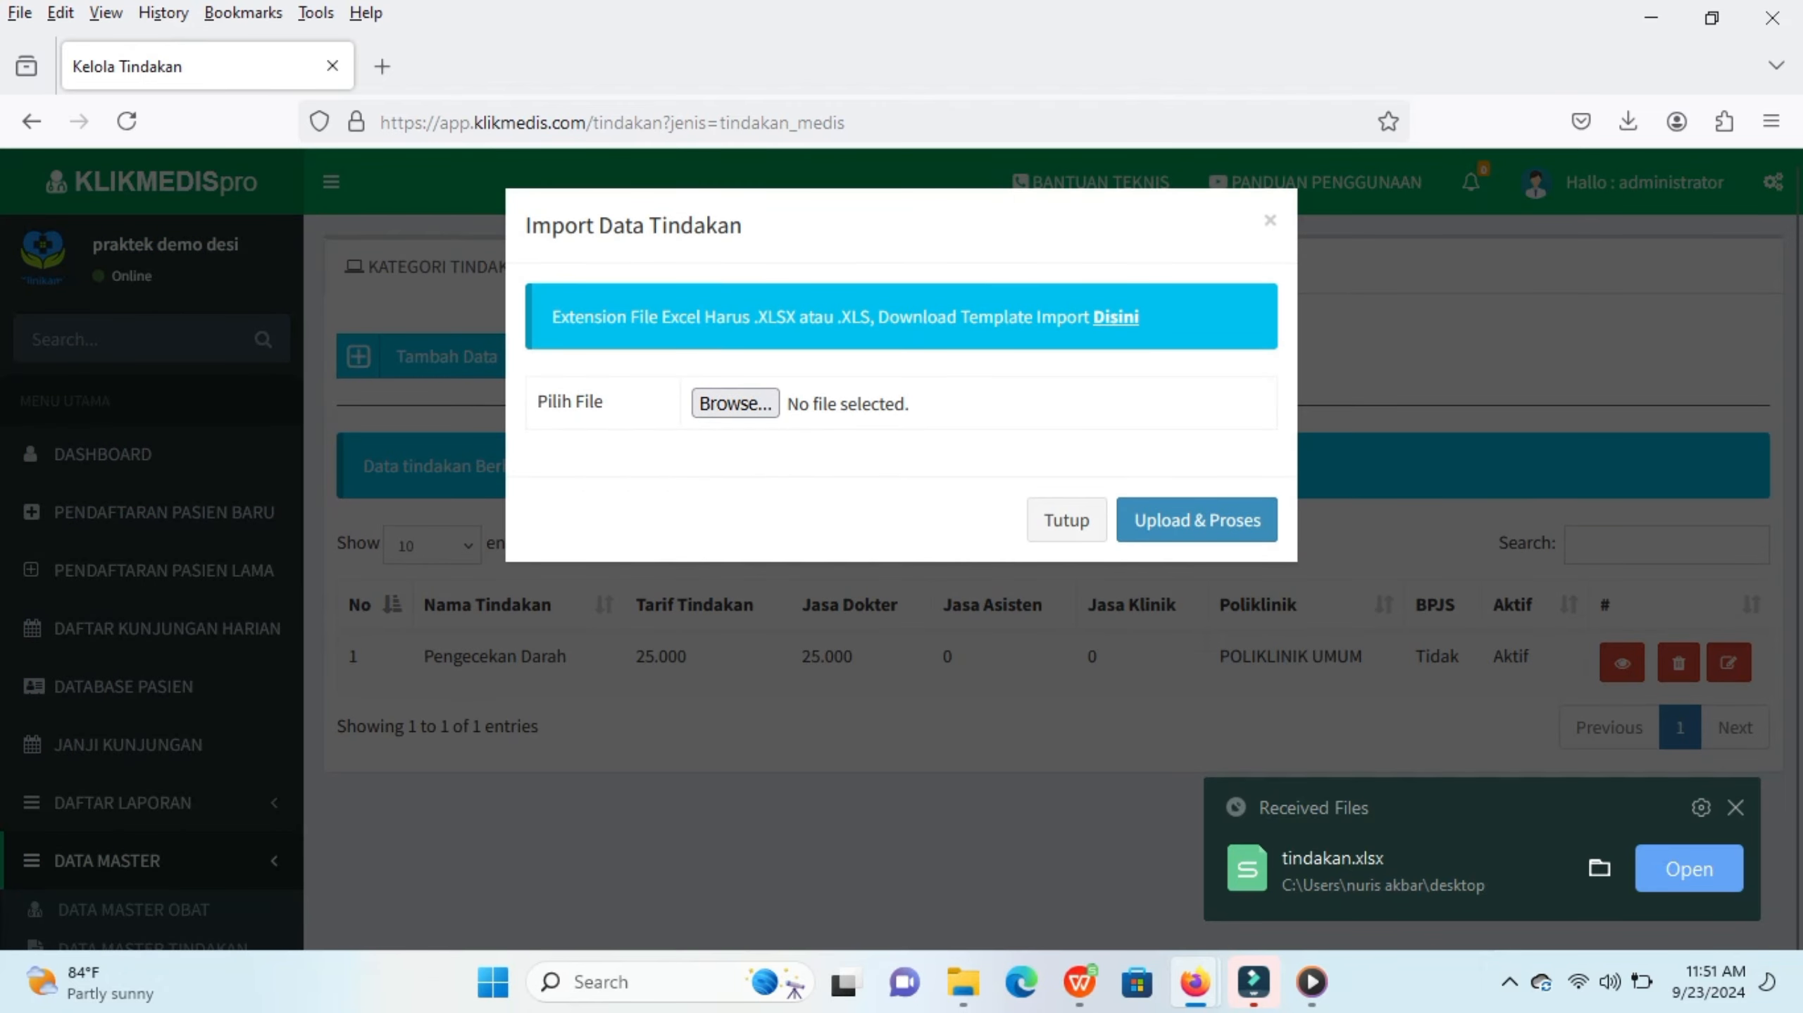
Step: Choose tindakan.xlsx from the Desktop and upload and process it to import the procedures
click(735, 404)
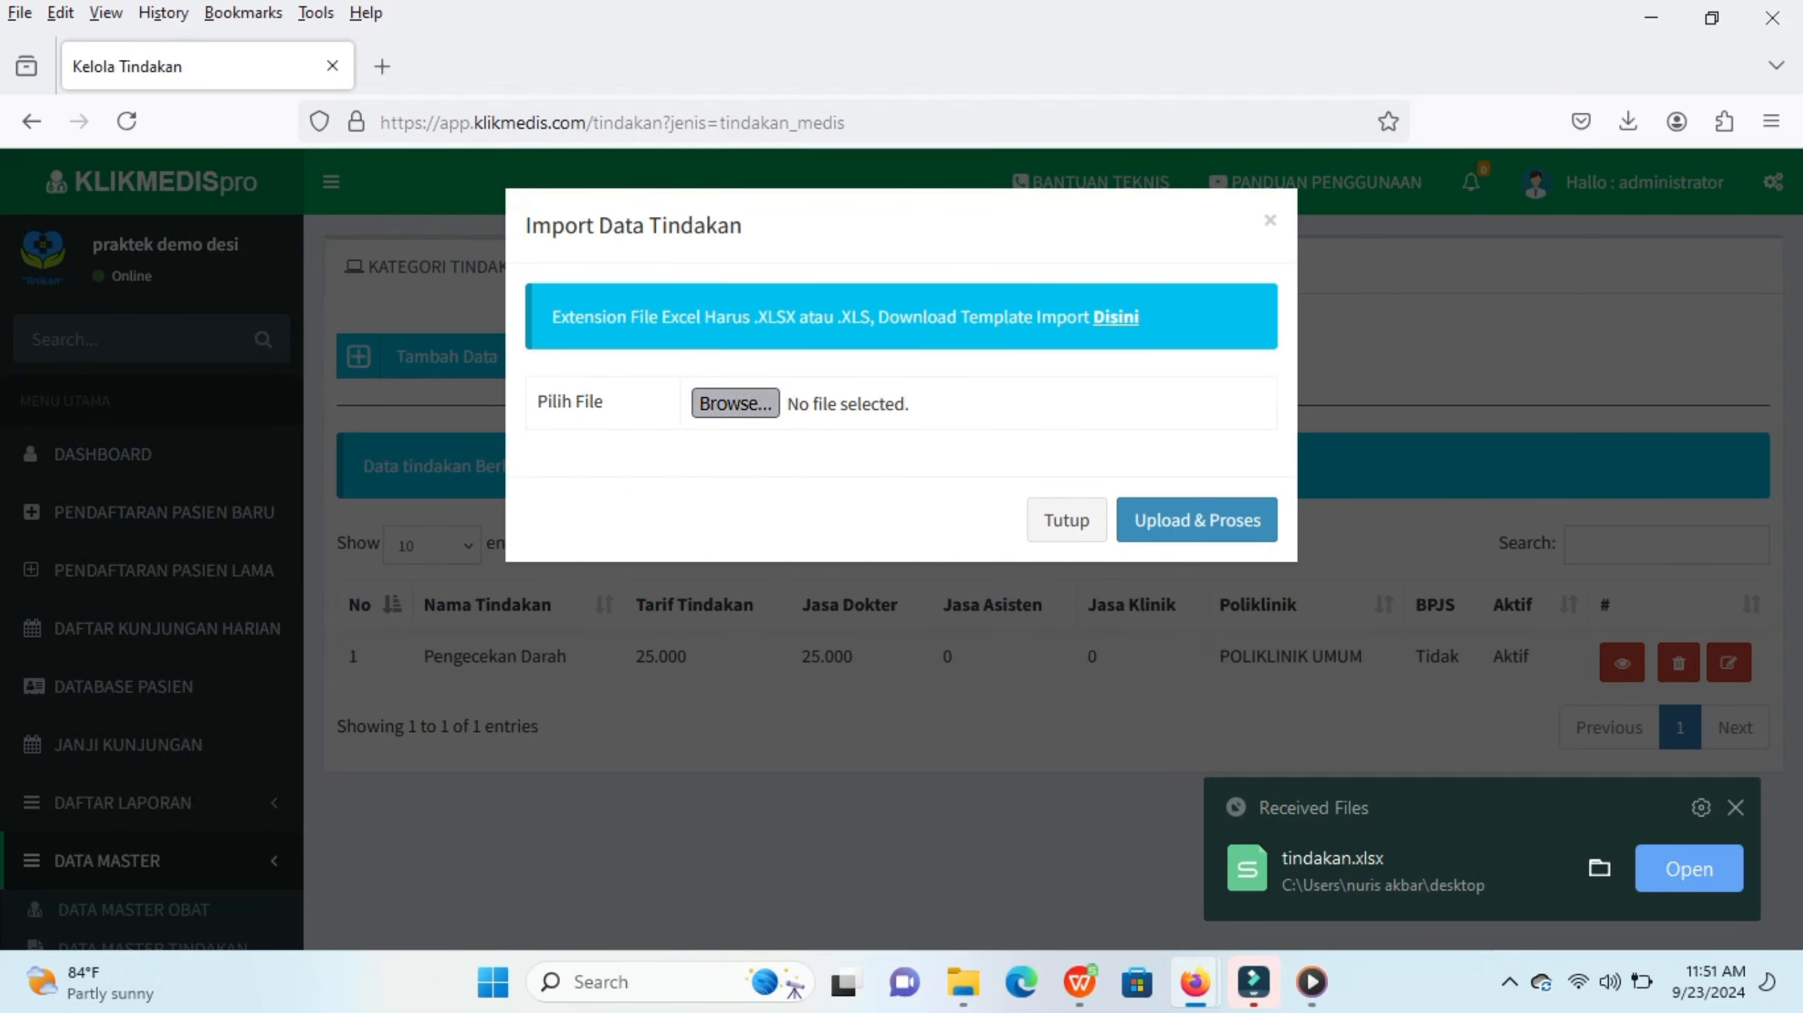
scroll(631, 419, down, 5)
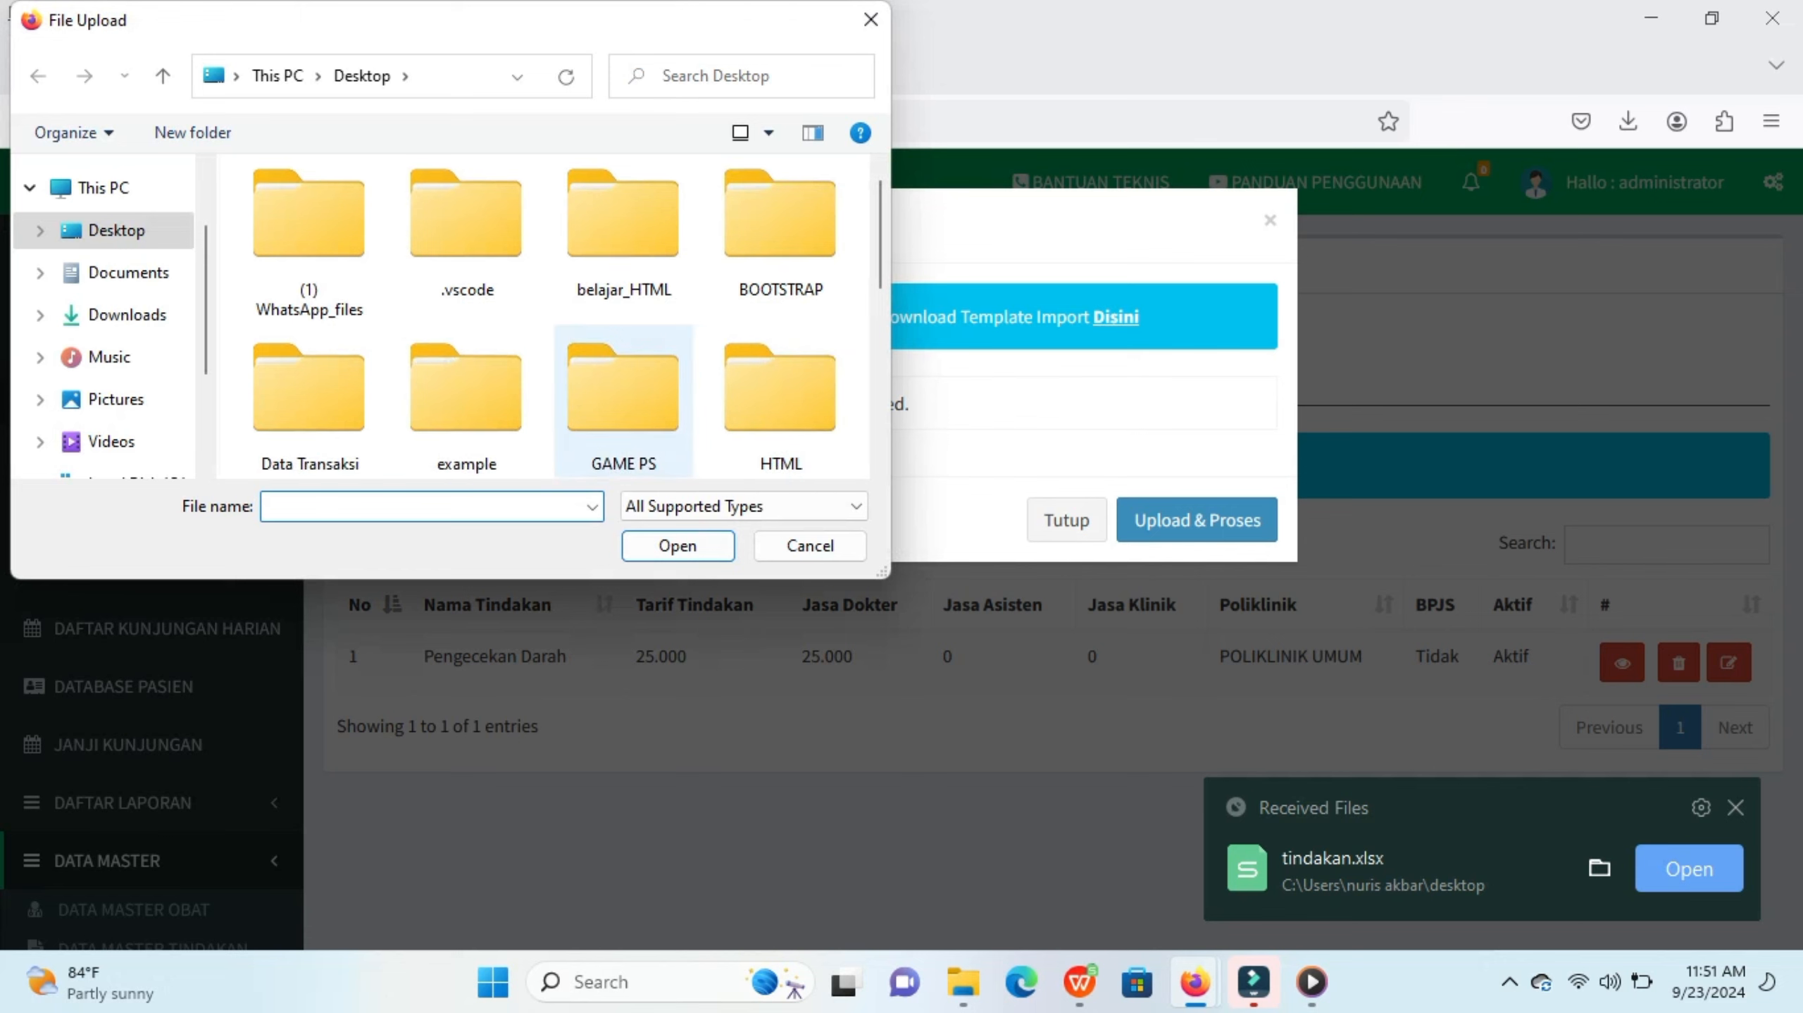
scroll(631, 418, up, 3)
scroll(624, 383, down, 5)
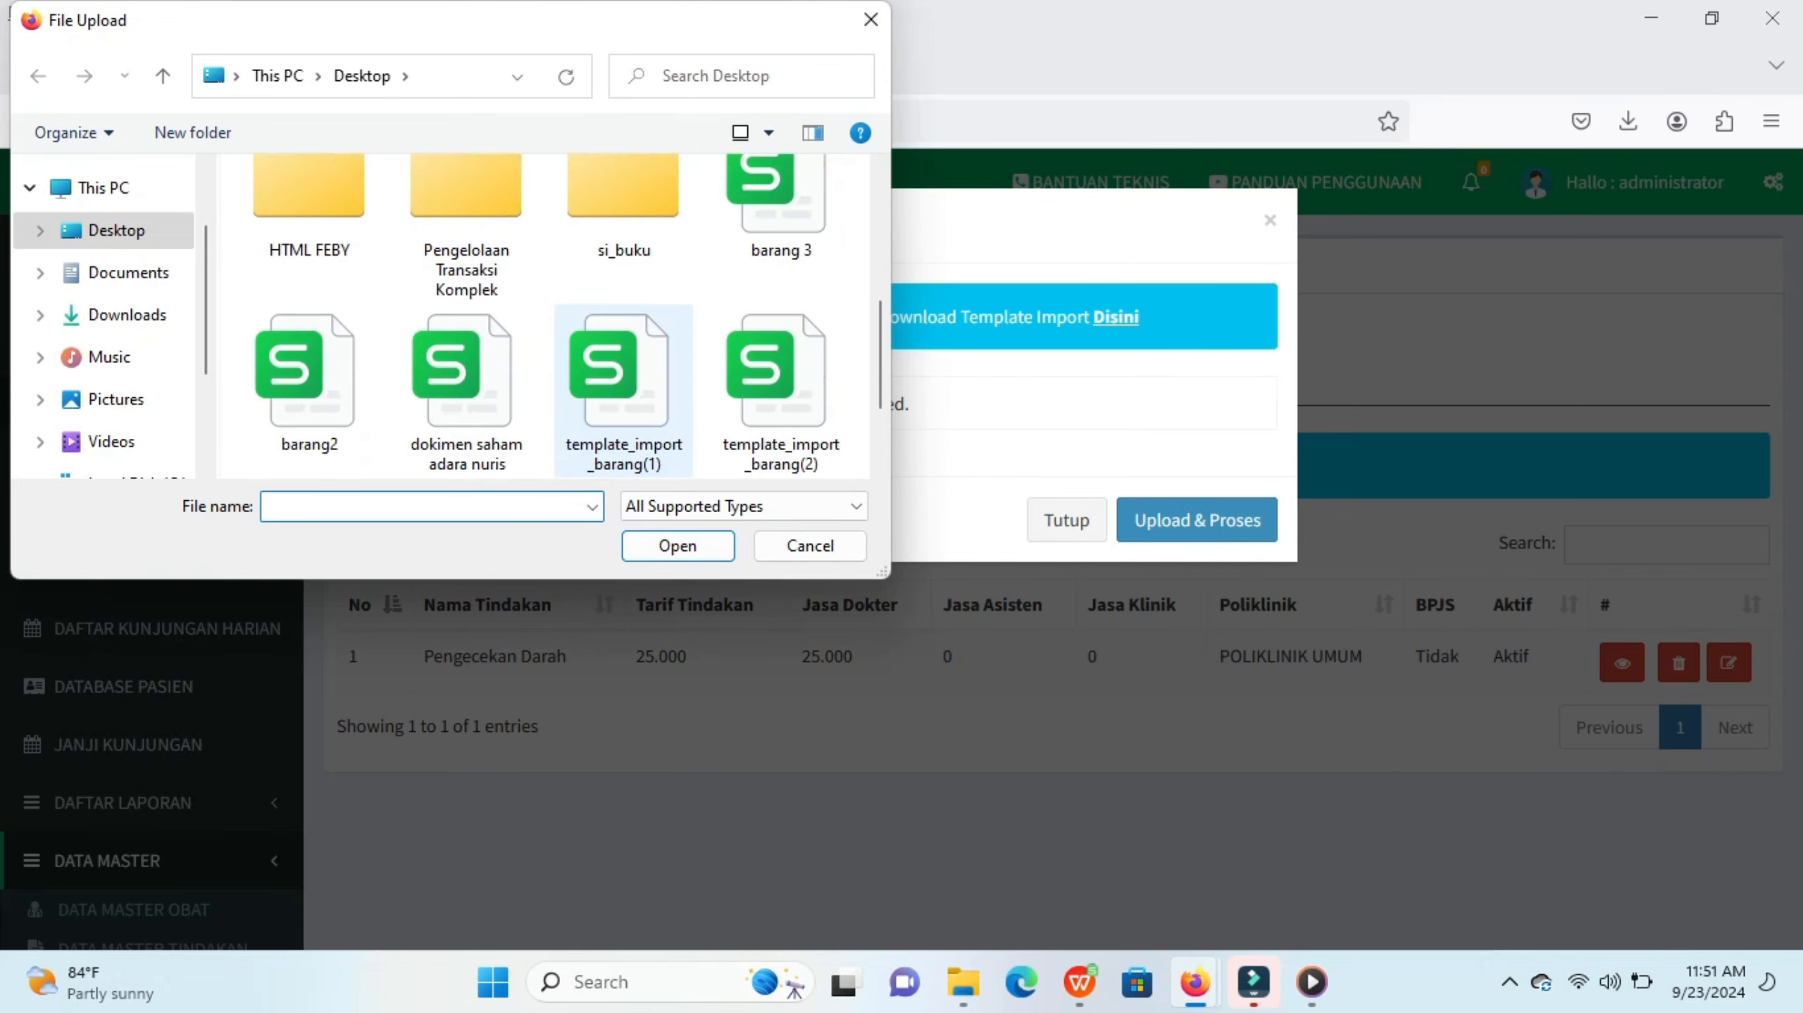
scroll(624, 397, up, 1)
click(624, 397)
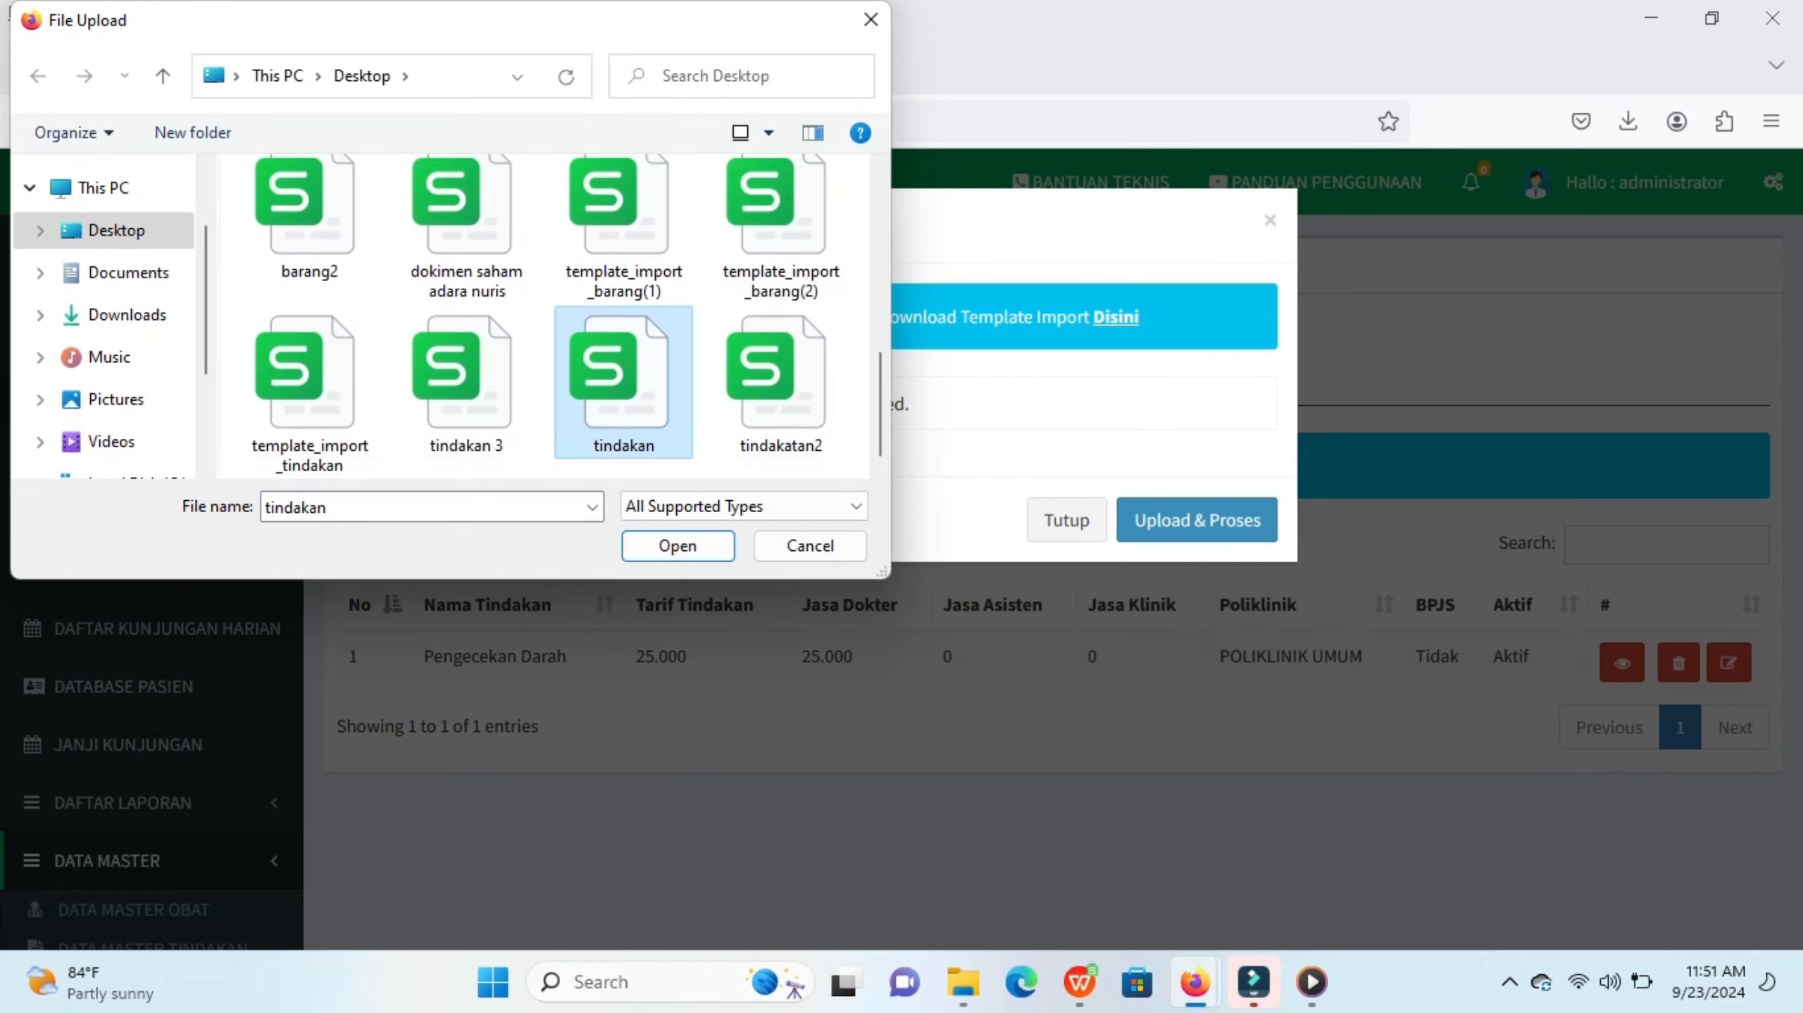
click(679, 545)
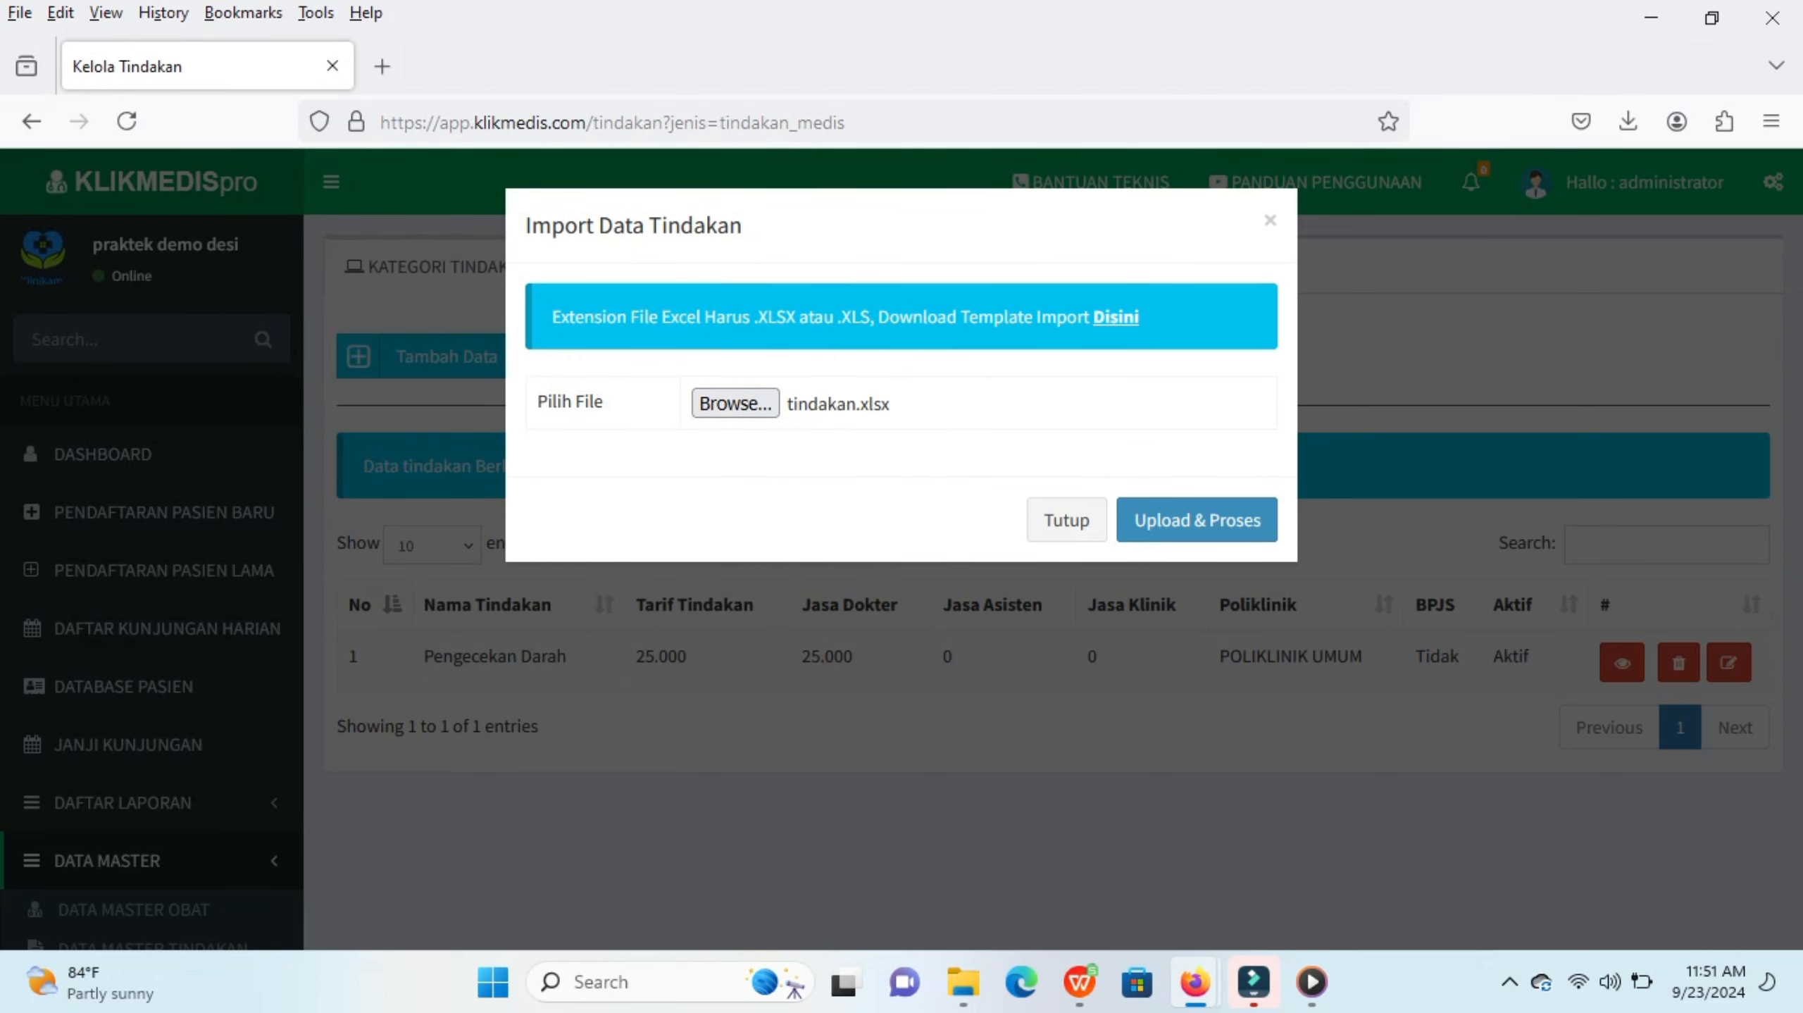
click(1197, 520)
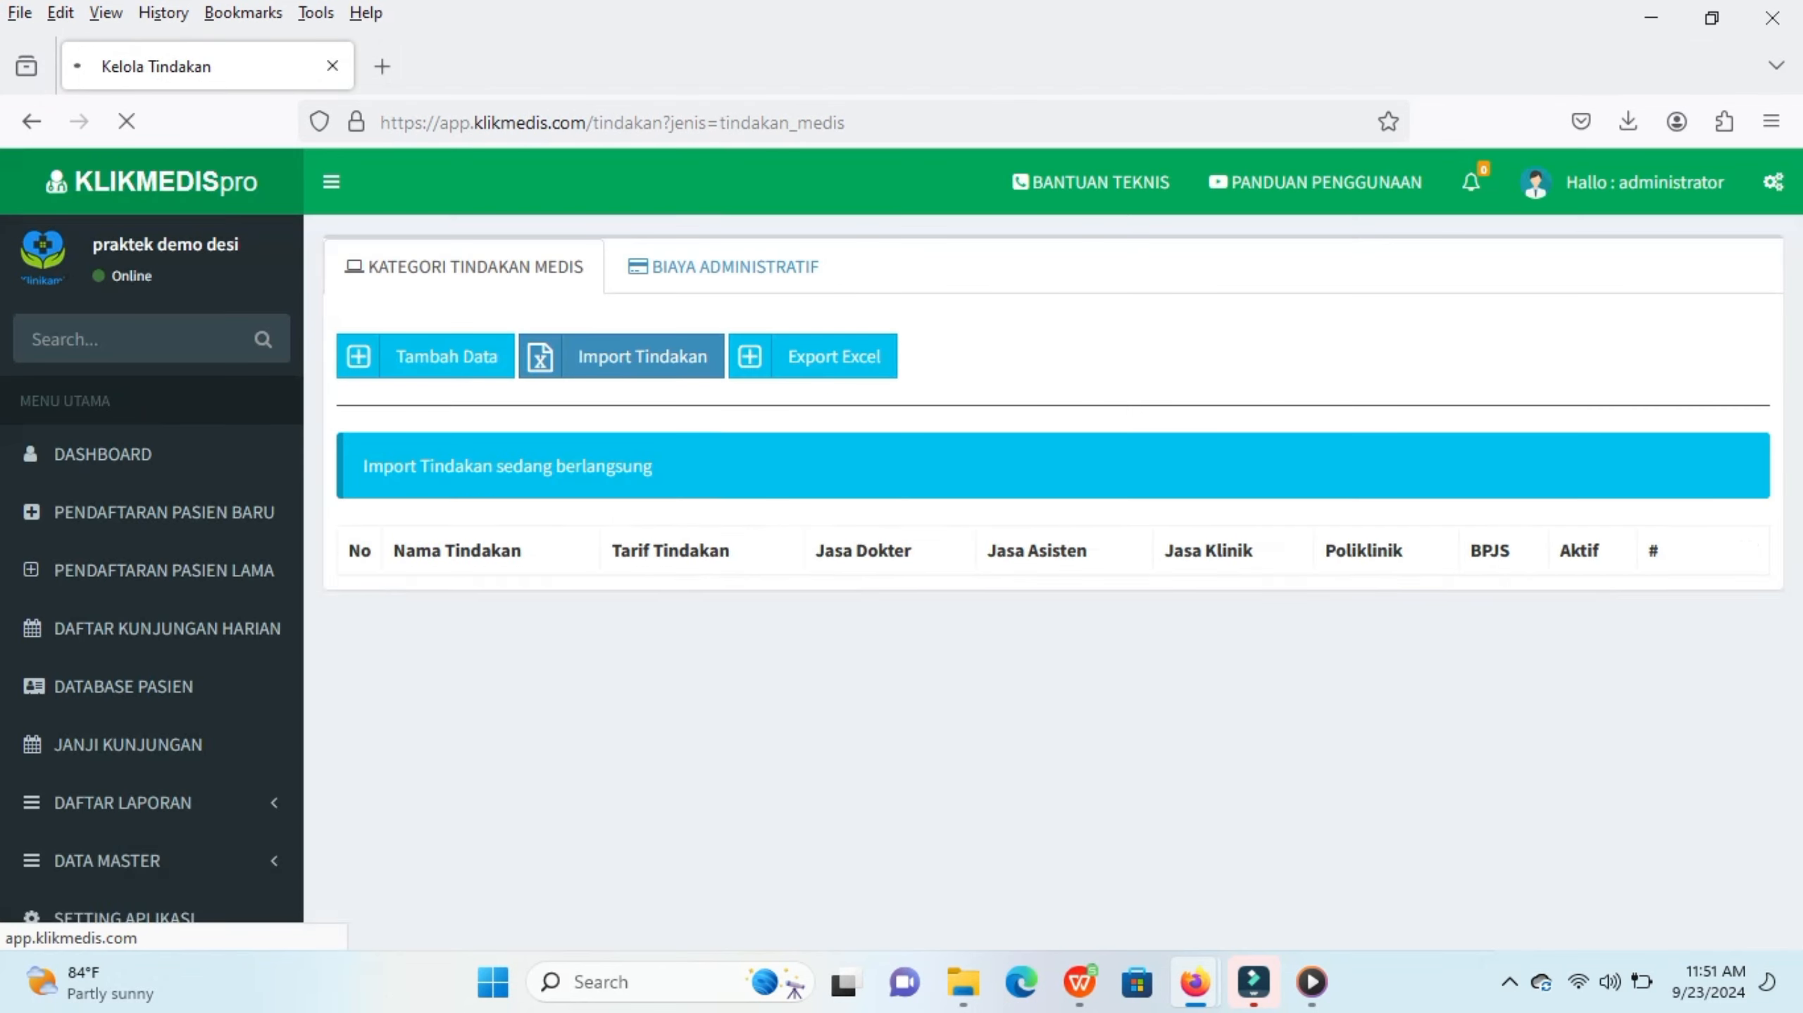
scroll(1053, 549, down, 1)
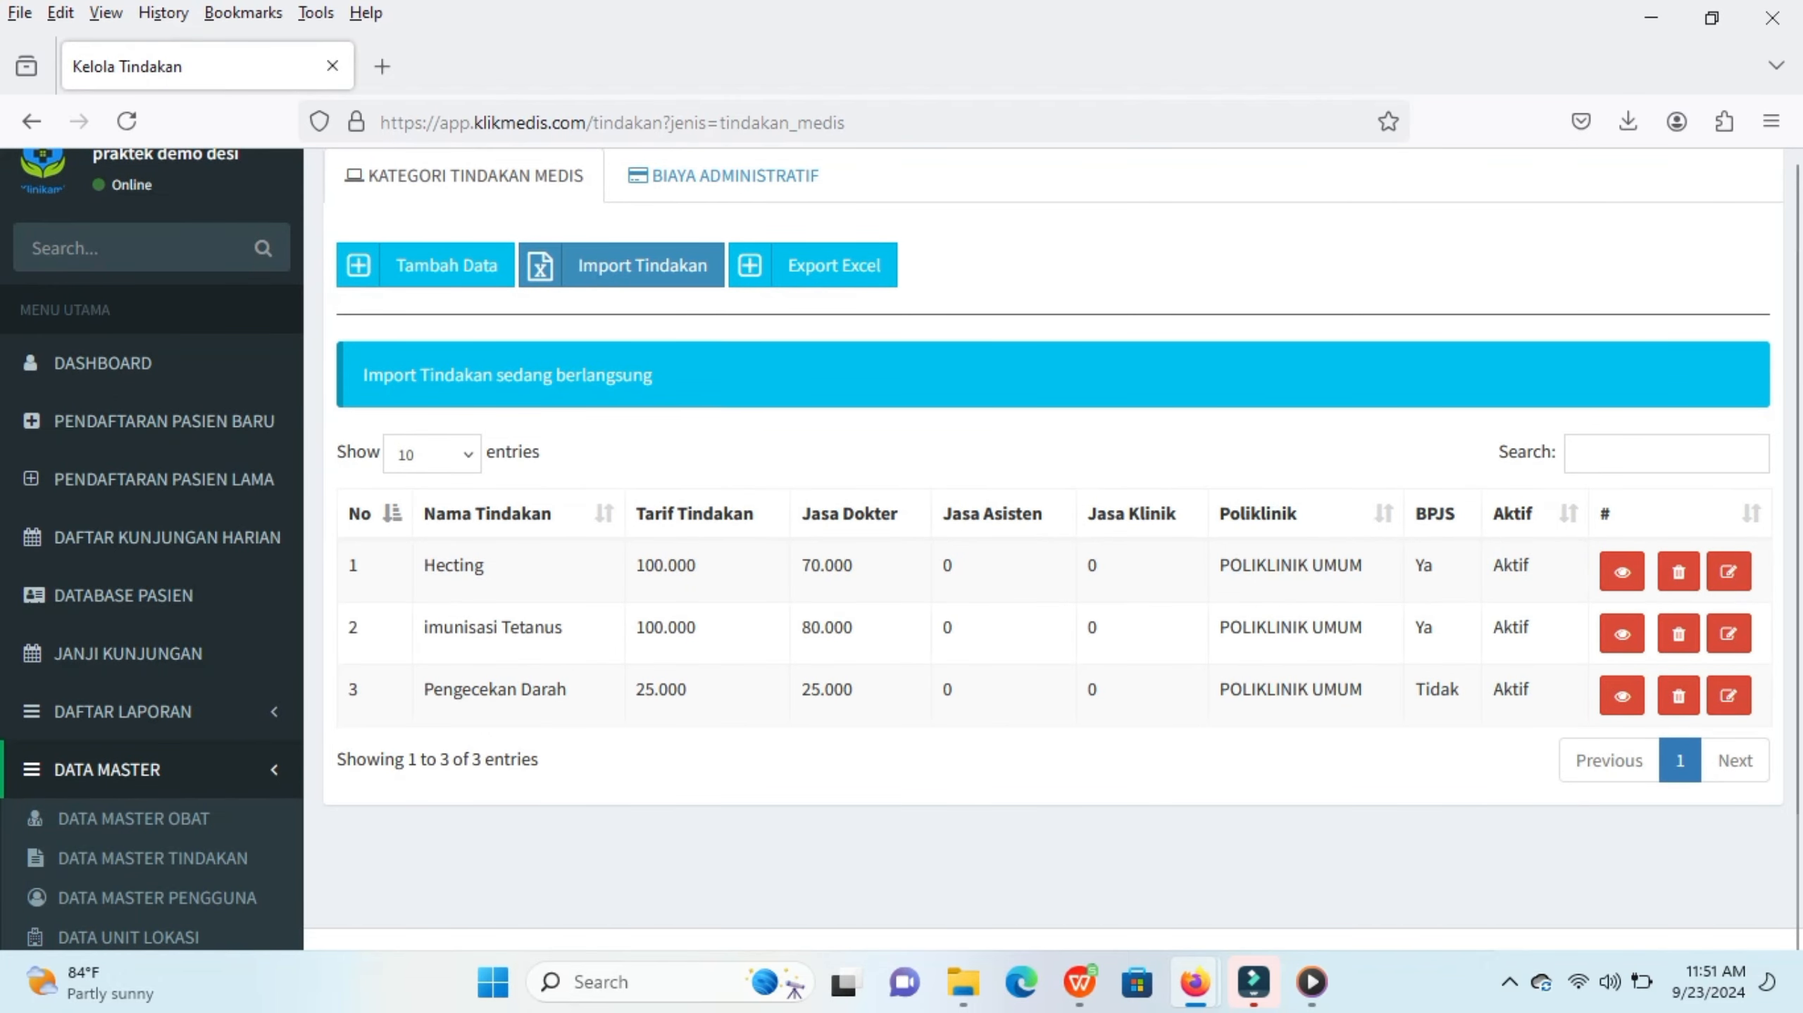
scroll(1054, 549, up, 1)
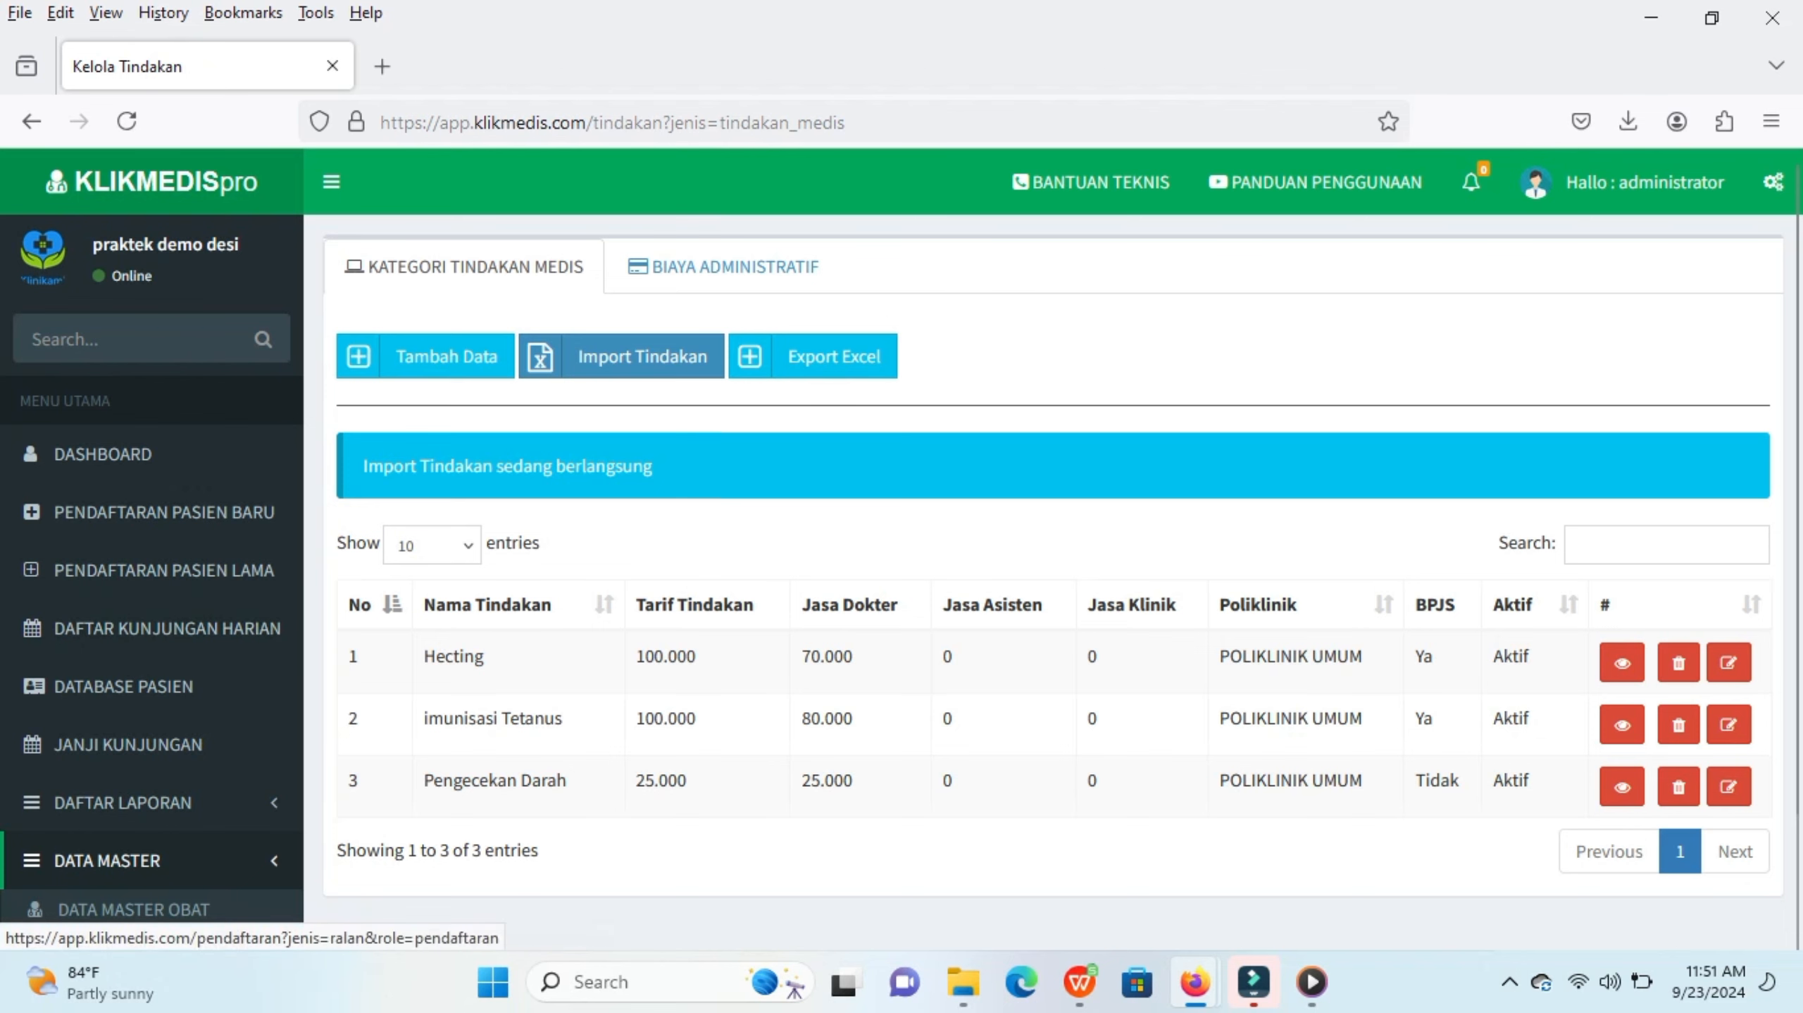
scroll(152, 745, down, 3)
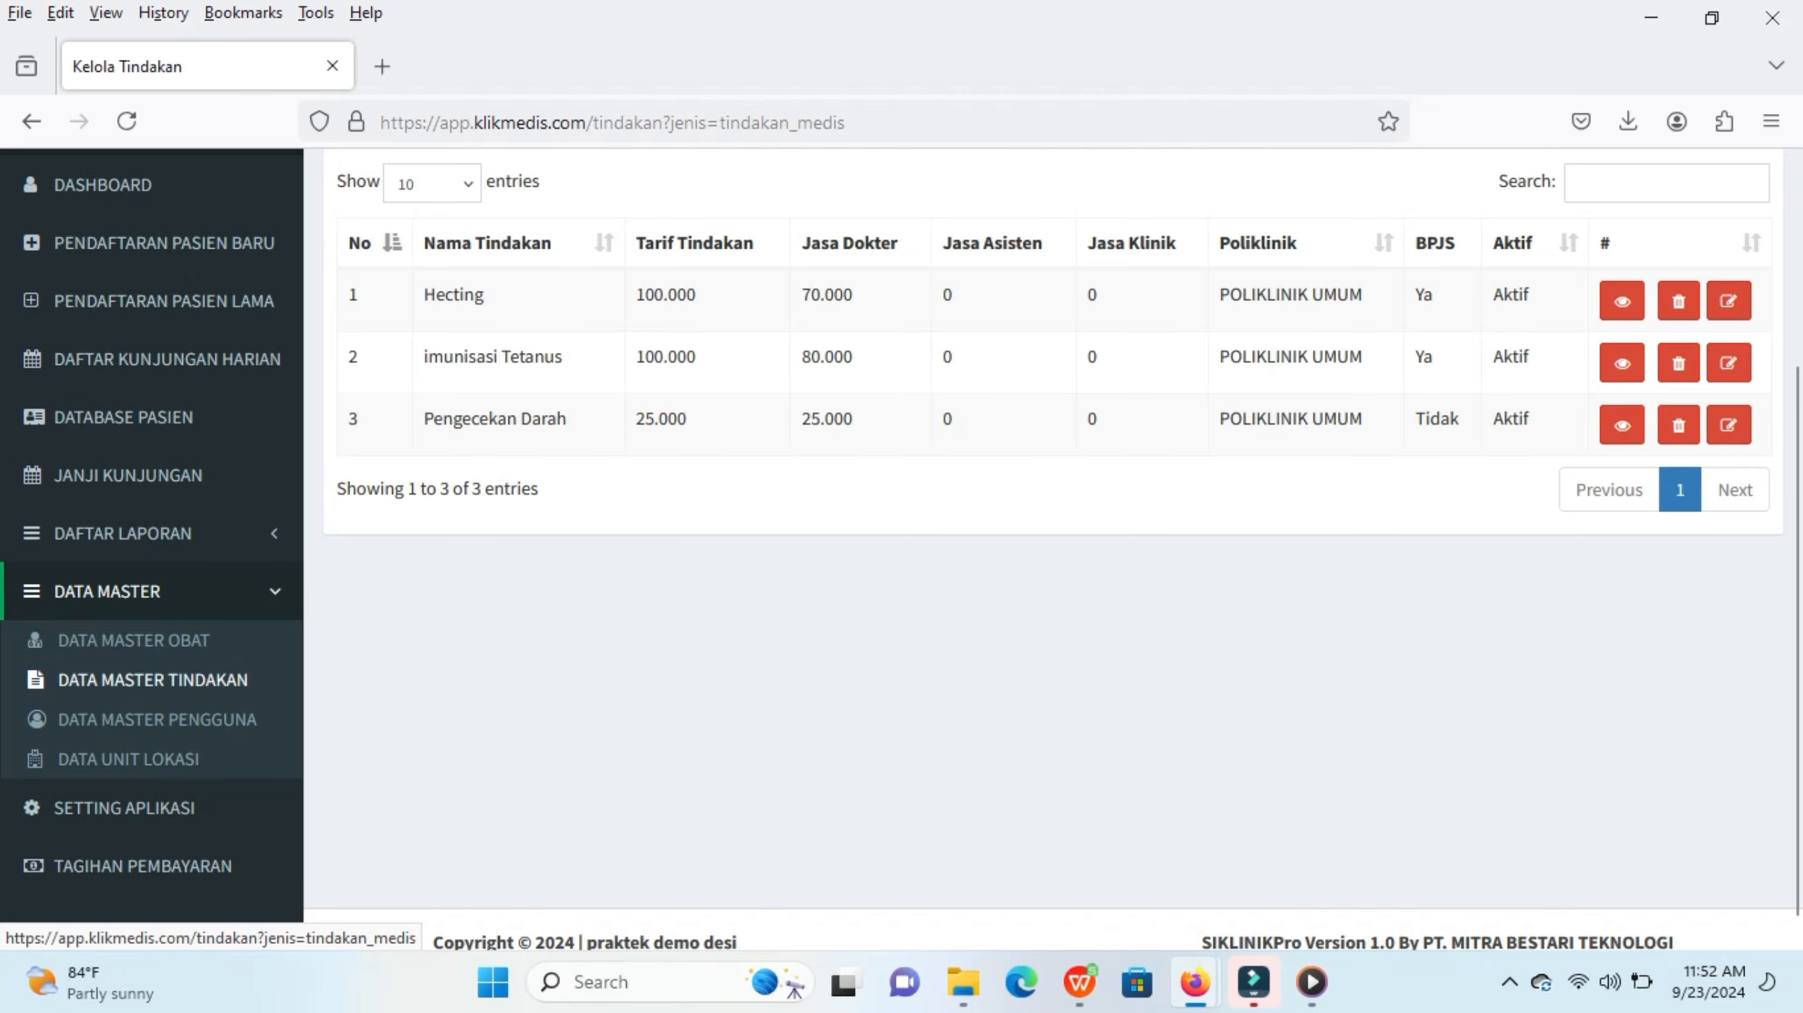
scroll(152, 709, up, 3)
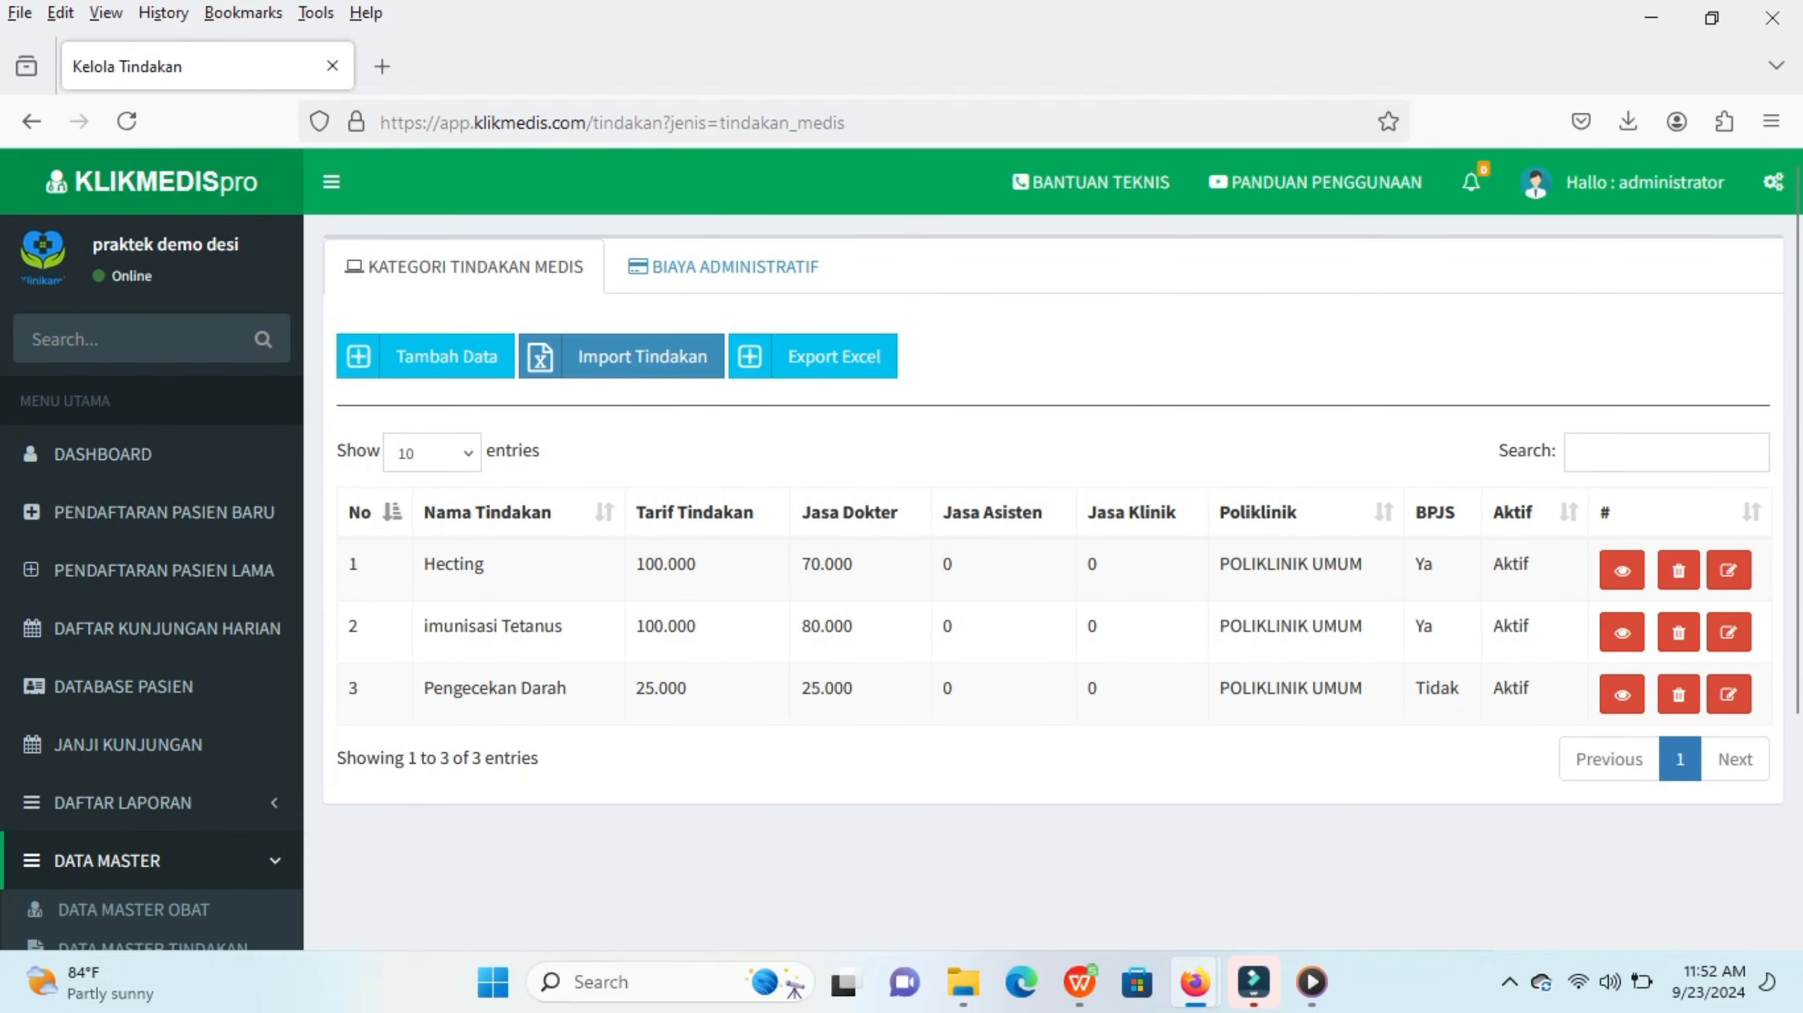